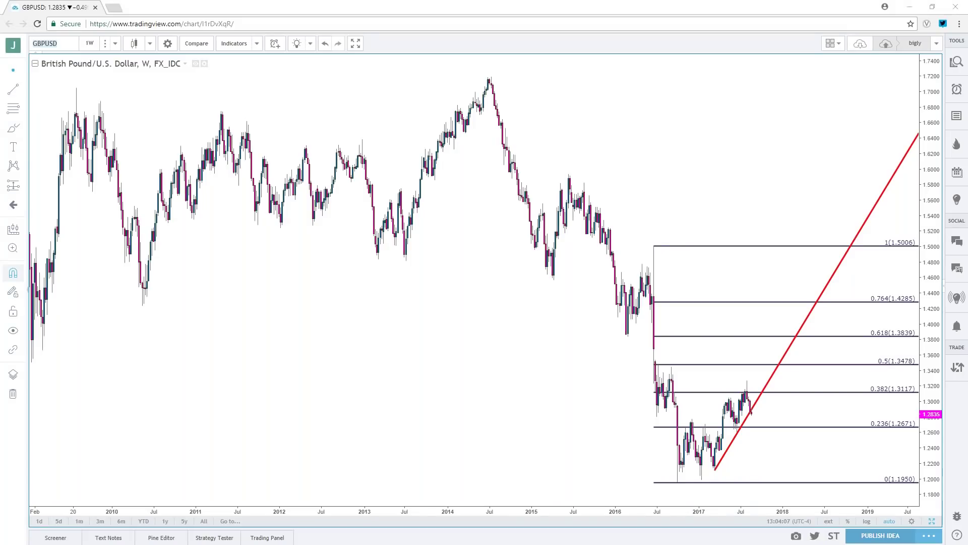
Load the DXY US Dollar Currency Index chart in place of GBPUSD.
{"action": "left_click", "coordinate": [74, 43]}
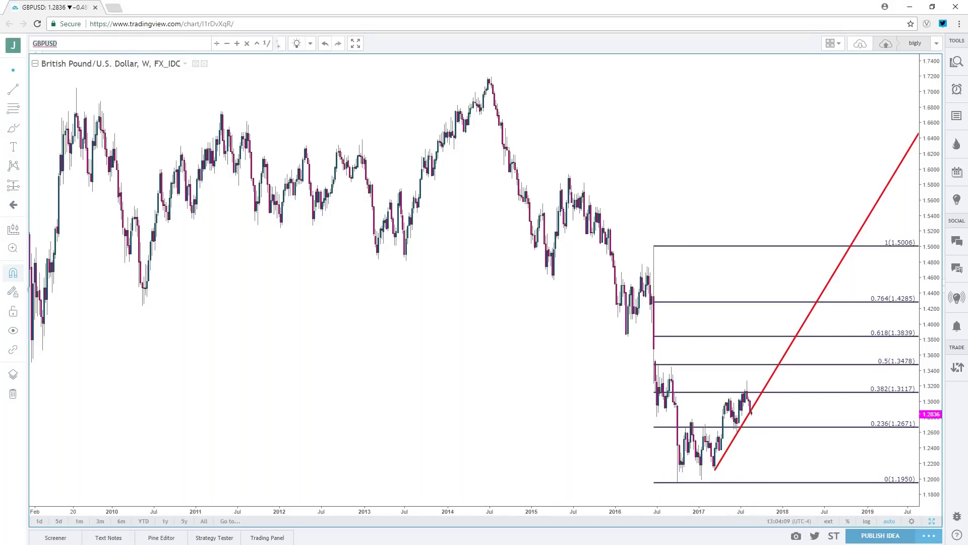
{"action": "type", "text": "DXY"}
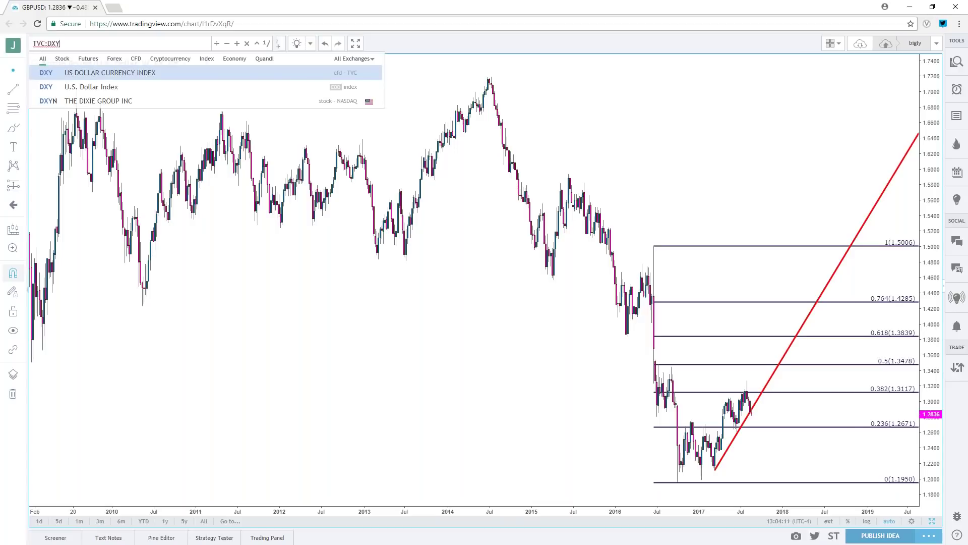
{"action": "key", "text": "Return"}
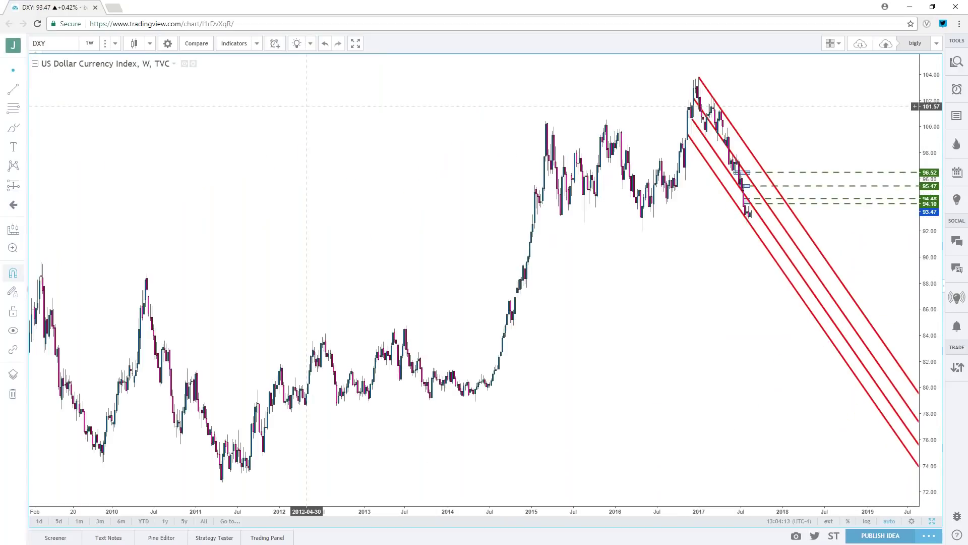
Switch the DXY chart to 1-day candles.
{"action": "left_click", "coordinate": [116, 216]}
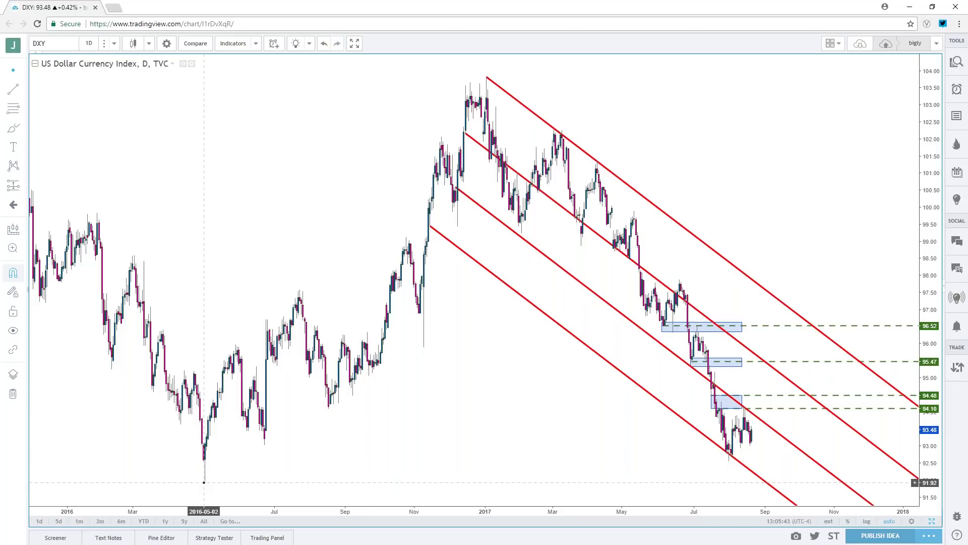
Put DXY back on 1-week candles, frame 2013 onward, and bring up the Fib/Gann tools.
{"action": "left_click", "coordinate": [89, 43]}
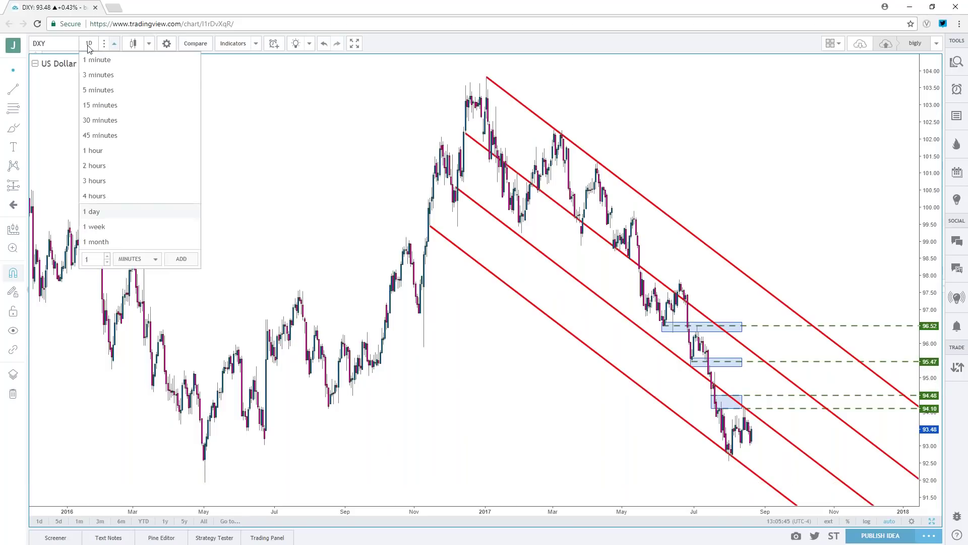
{"action": "left_click", "coordinate": [105, 230]}
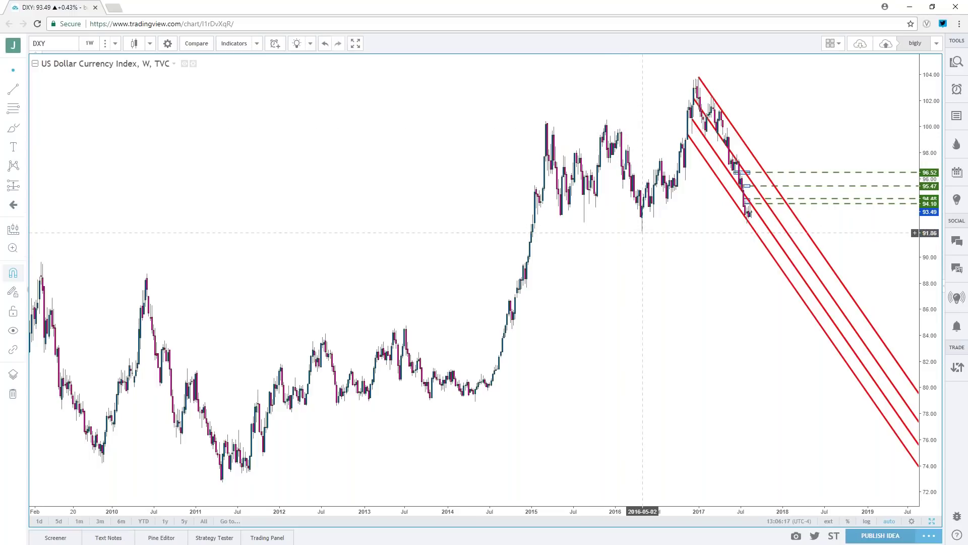
{"action": "scroll", "coordinate": [641, 233], "scroll_direction": "up", "scroll_amount": 5}
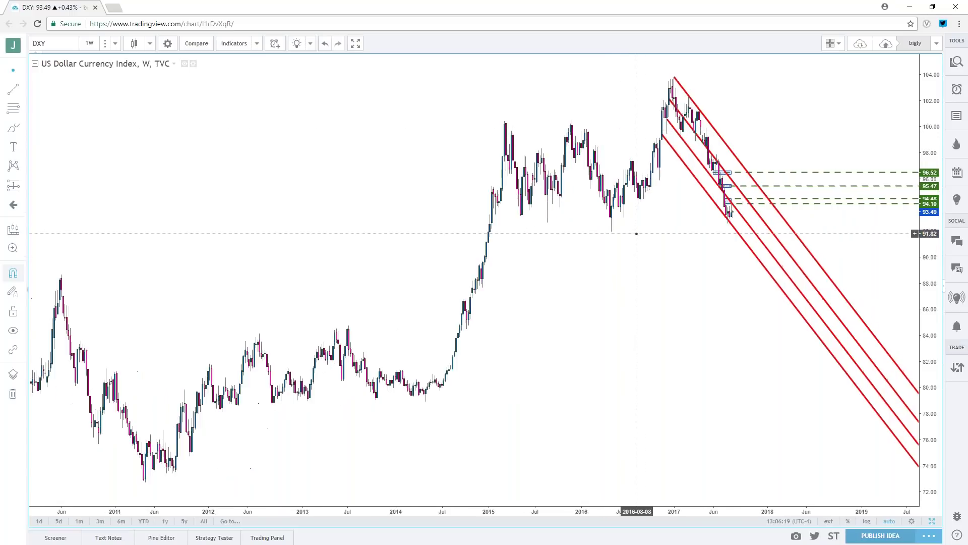
{"action": "left_click_drag", "start_coordinate": [467, 303], "coordinate": [685, 319]}
{"action": "scroll", "coordinate": [598, 337], "scroll_direction": "up", "scroll_amount": 2}
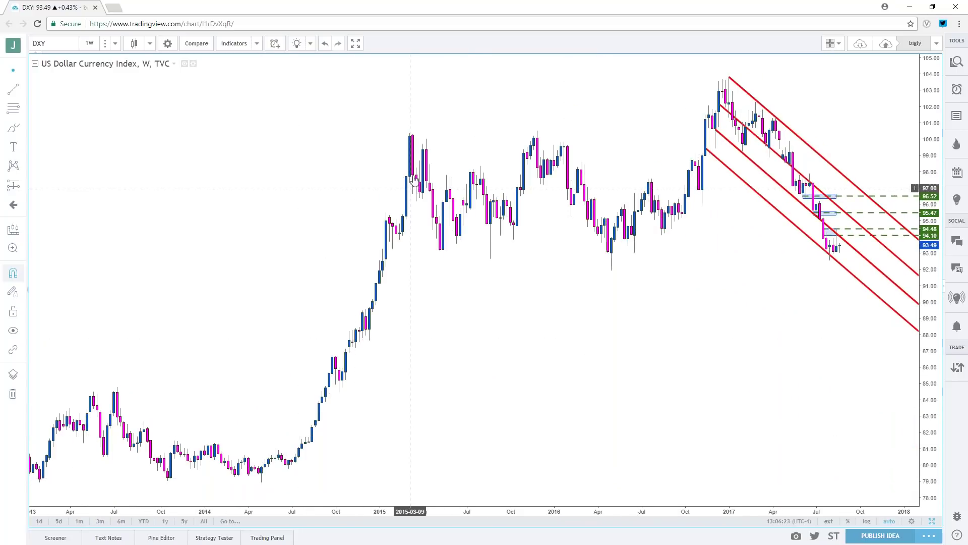
{"action": "left_click", "coordinate": [22, 108]}
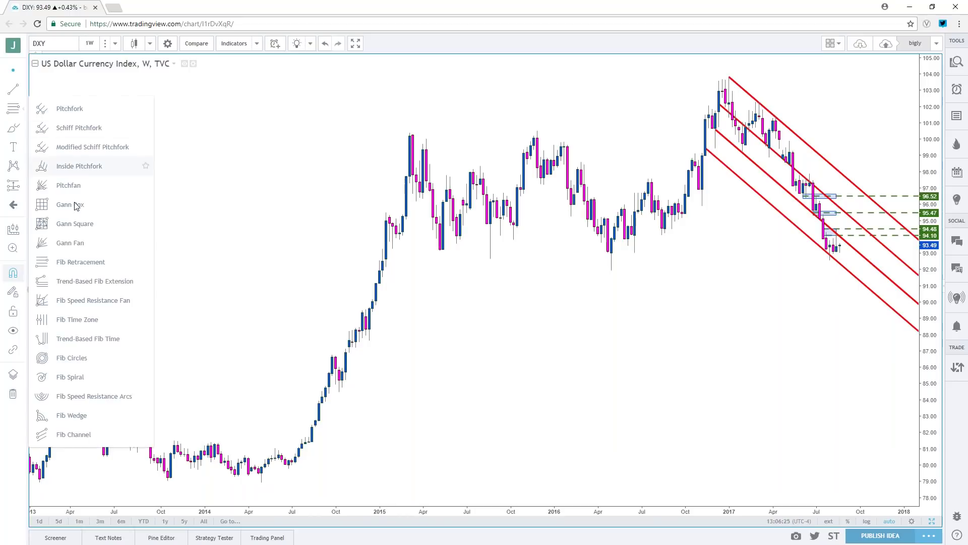
Draw a Fib retracement from the 2014 low (78.91) to the 2015 high (100.39).
{"action": "left_click", "coordinate": [80, 262]}
{"action": "left_click", "coordinate": [261, 482]}
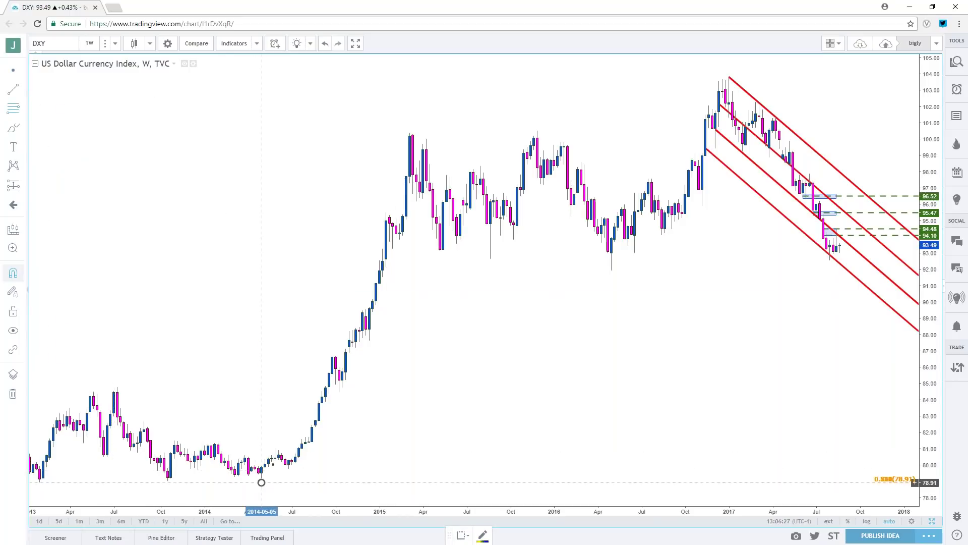
{"action": "left_click", "coordinate": [408, 128]}
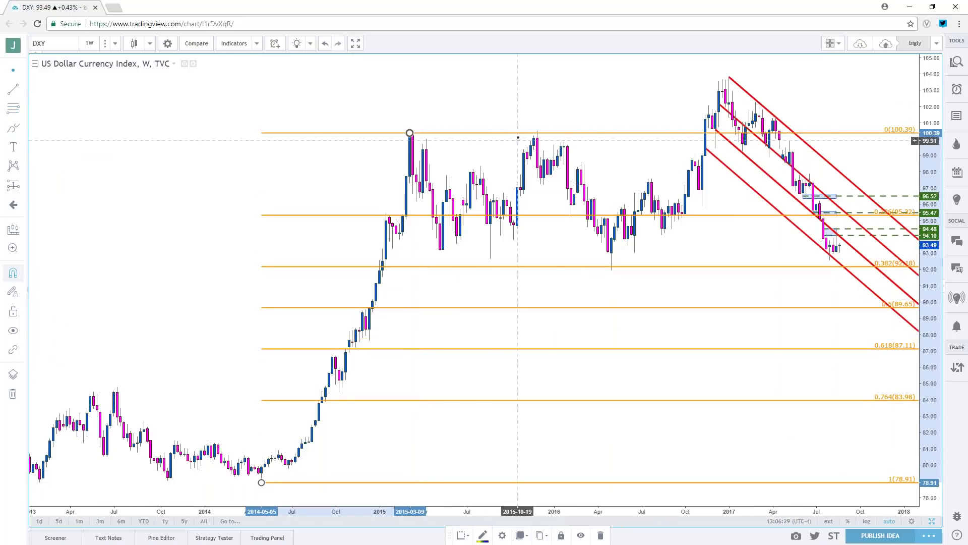
Apply the dark-level template to the Fib and add a green -0.144 level at 103.48.
{"action": "double_click", "coordinate": [410, 132]}
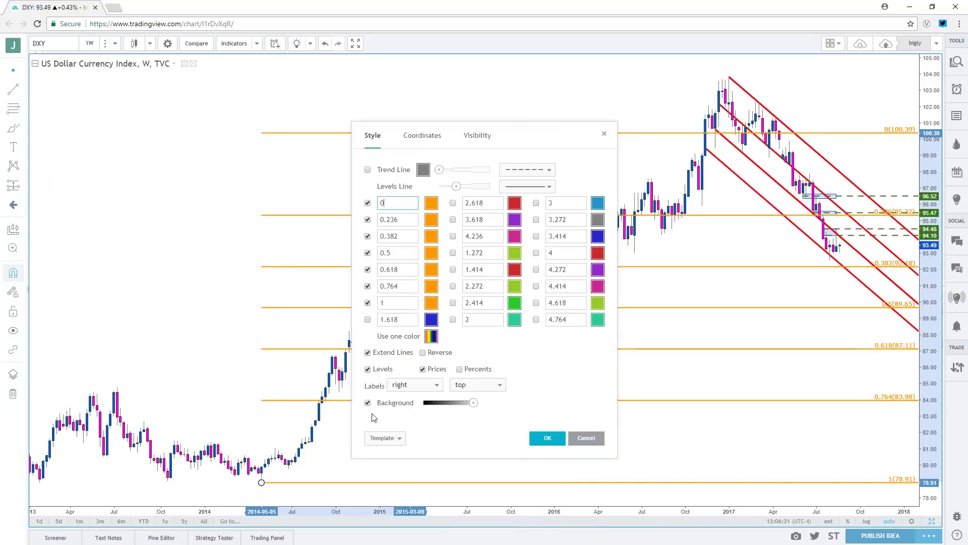
{"action": "left_click", "coordinate": [383, 438]}
{"action": "left_click", "coordinate": [388, 343]}
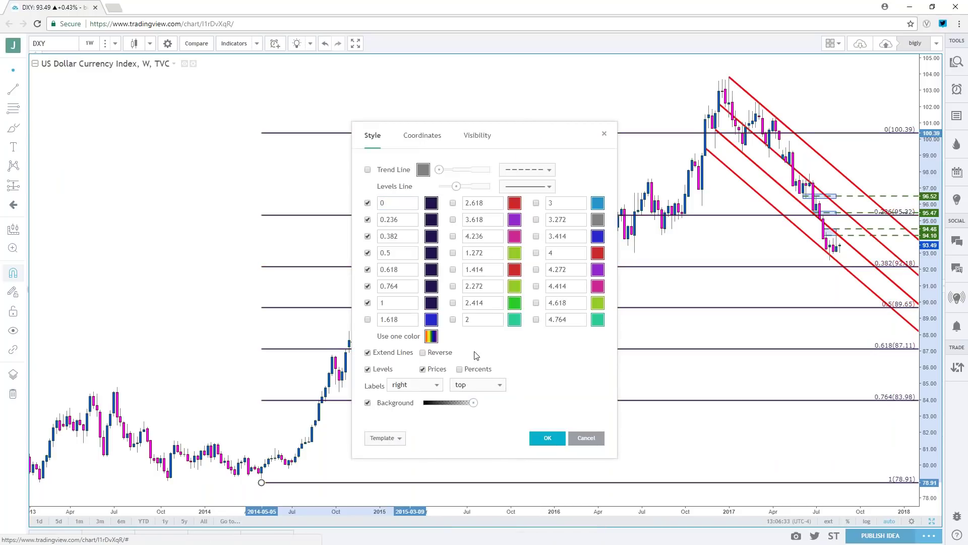
{"action": "left_click", "coordinate": [452, 320]}
{"action": "left_click", "coordinate": [470, 319]}
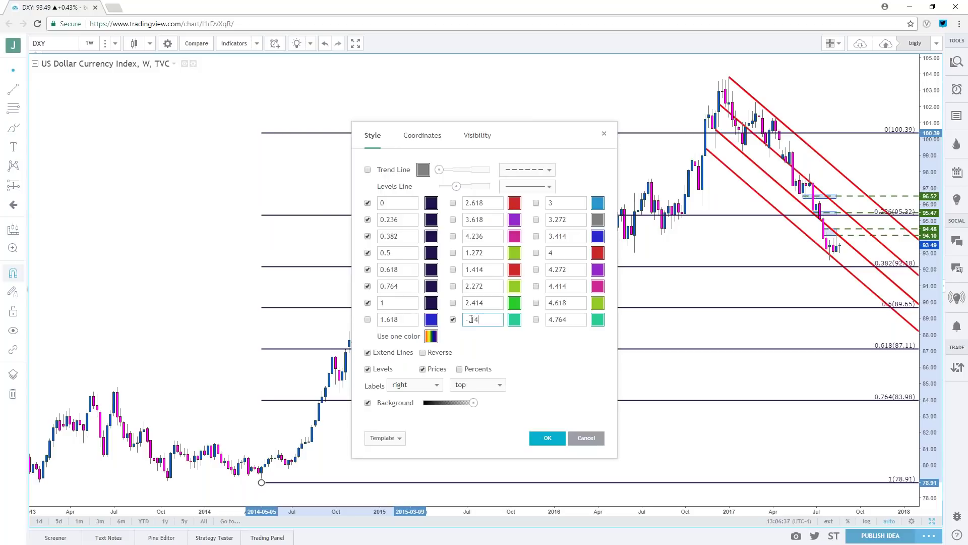
{"action": "type", "text": "-.144"}
{"action": "left_click", "coordinate": [547, 437]}
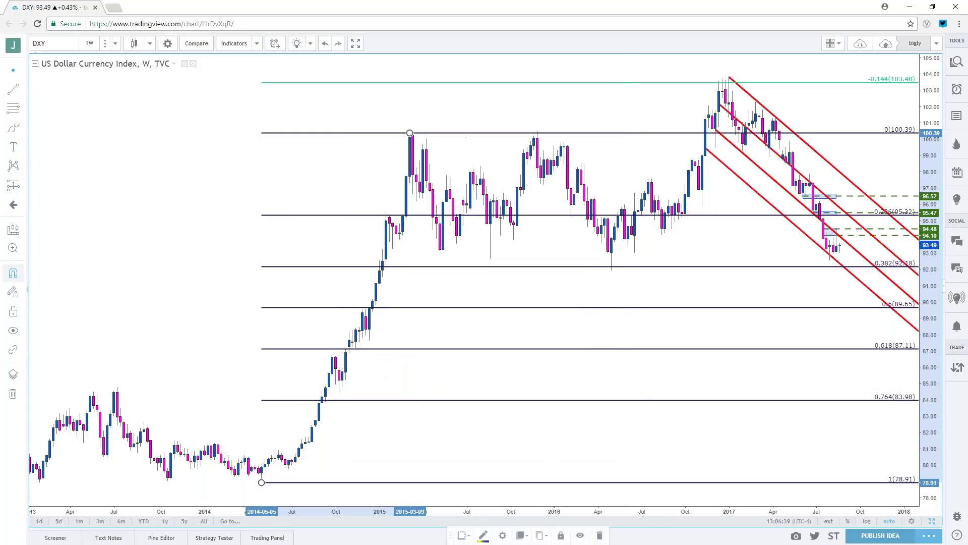
{"action": "left_click_drag", "start_coordinate": [671, 323], "coordinate": [654, 323]}
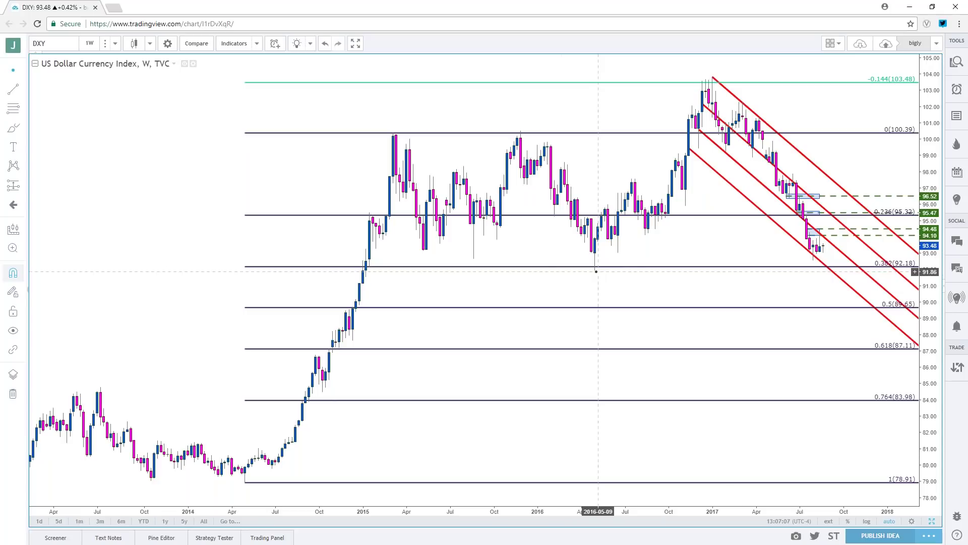
{"action": "left_click", "coordinate": [22, 127]}
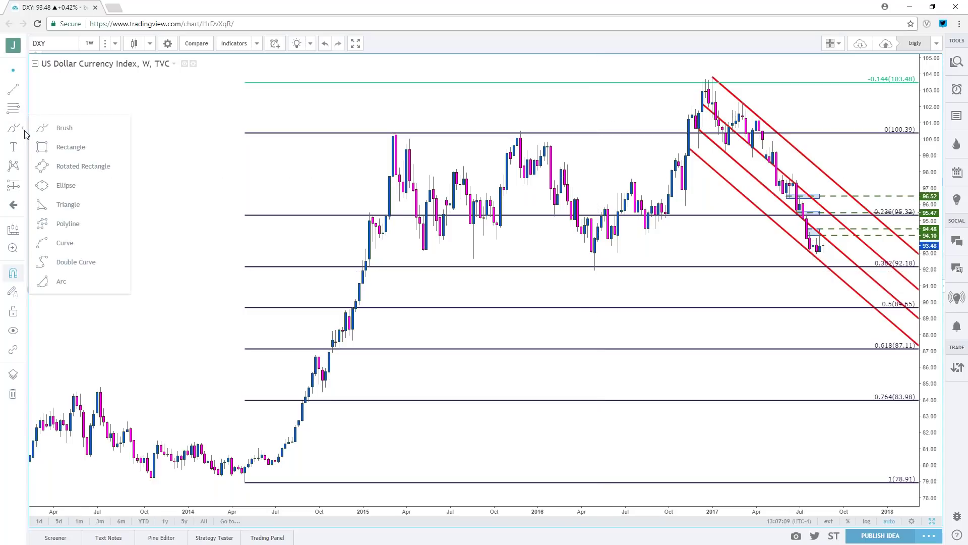
Draw a pink rectangle zone from the May 2016 low just under the 0.382 level (91.82–92.20).
{"action": "left_click", "coordinate": [56, 147]}
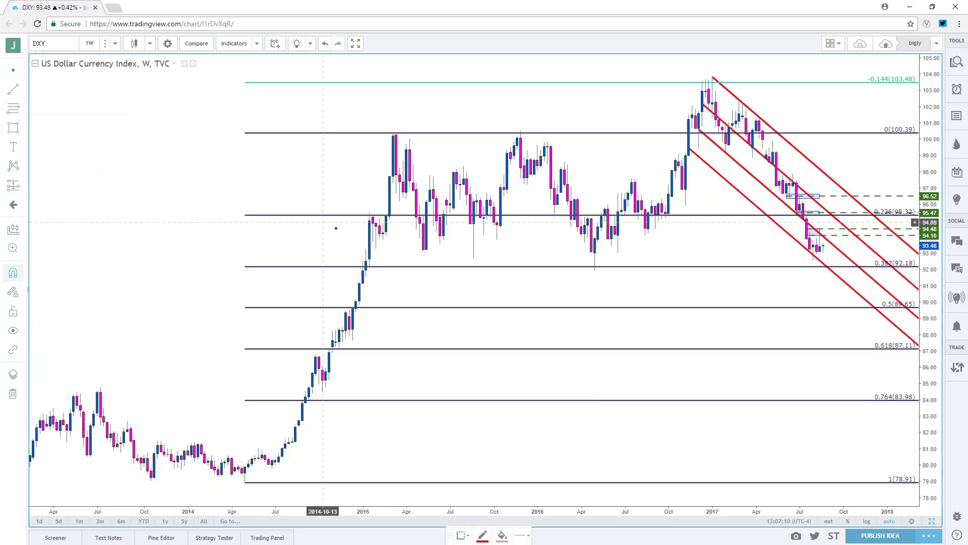
{"action": "left_click", "coordinate": [595, 268]}
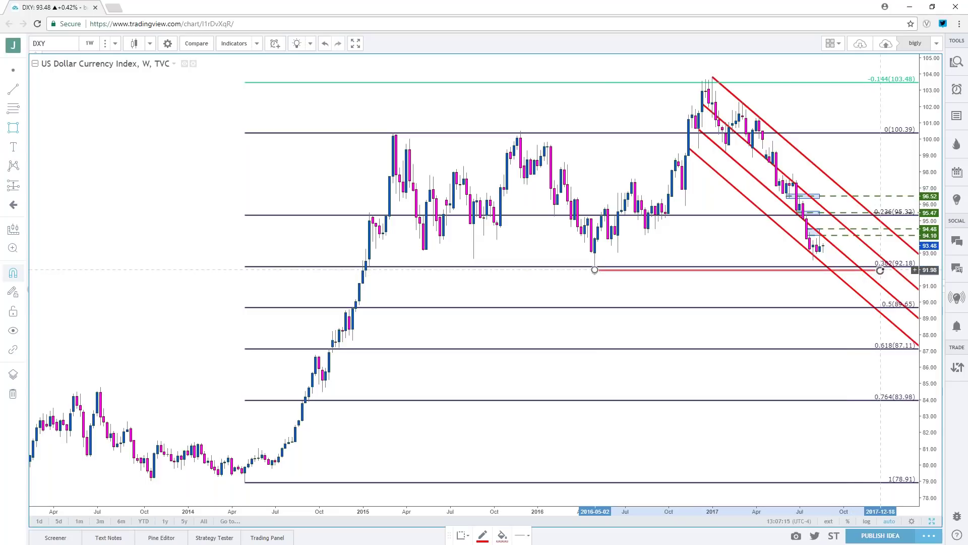
{"action": "left_click", "coordinate": [900, 269]}
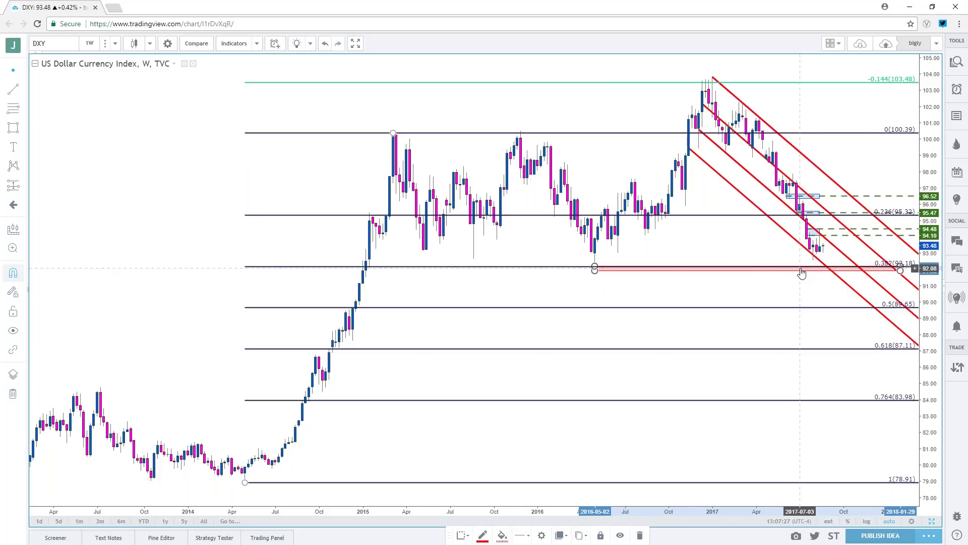
Switch the DXY chart to 1-day candles.
{"action": "scroll", "coordinate": [751, 278], "scroll_direction": "up", "scroll_amount": 2}
{"action": "scroll", "coordinate": [751, 278], "scroll_direction": "up", "scroll_amount": 2}
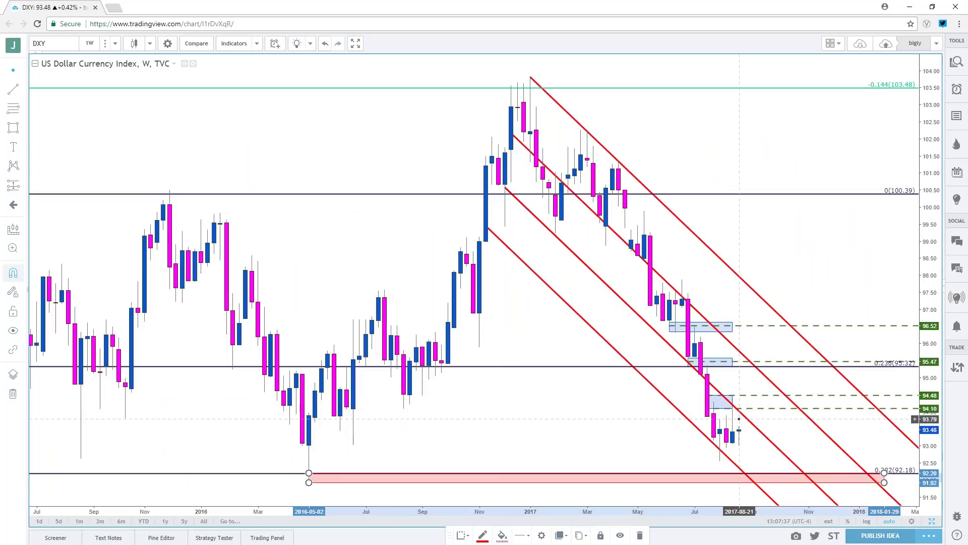
{"action": "scroll", "coordinate": [745, 392], "scroll_direction": "down", "scroll_amount": 10}
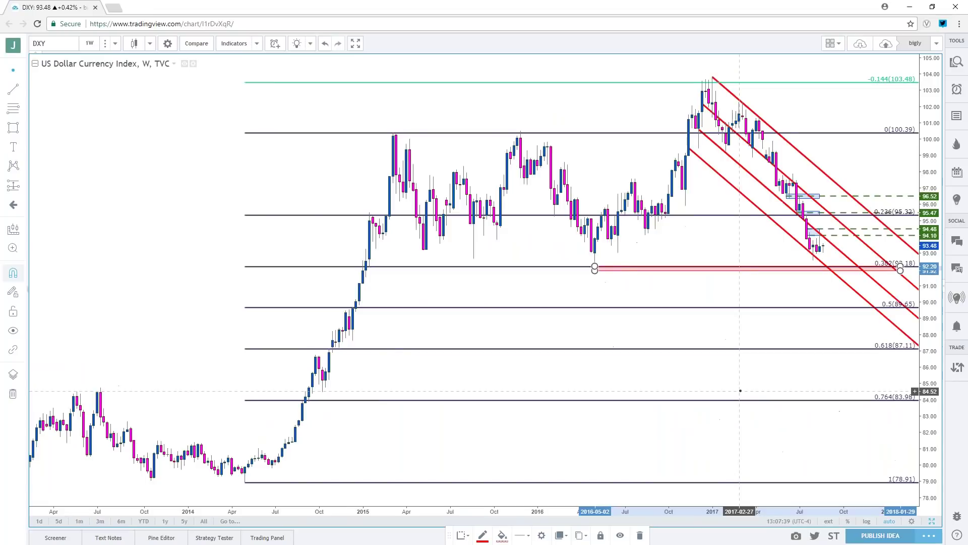
{"action": "scroll", "coordinate": [740, 388], "scroll_direction": "down", "scroll_amount": 12}
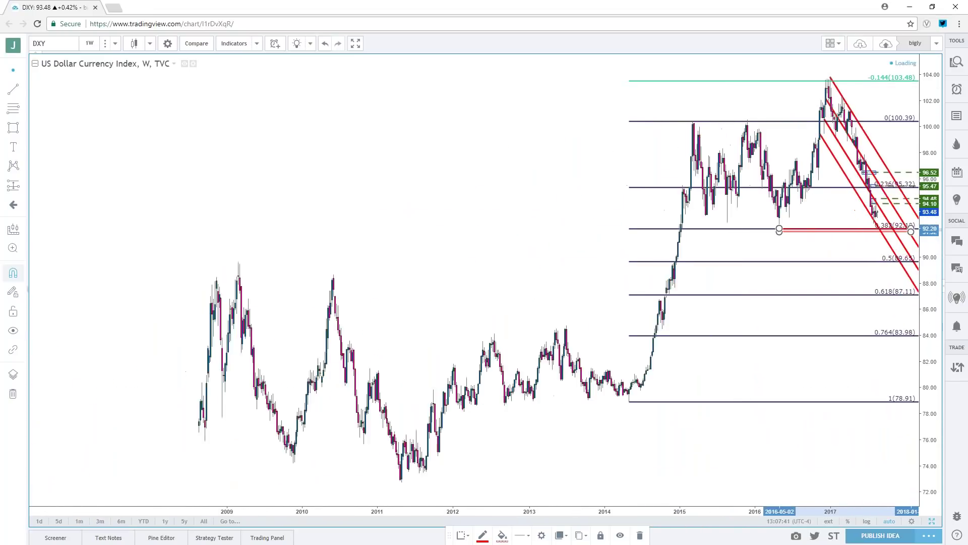
{"action": "scroll", "coordinate": [584, 343], "scroll_direction": "up", "scroll_amount": 12}
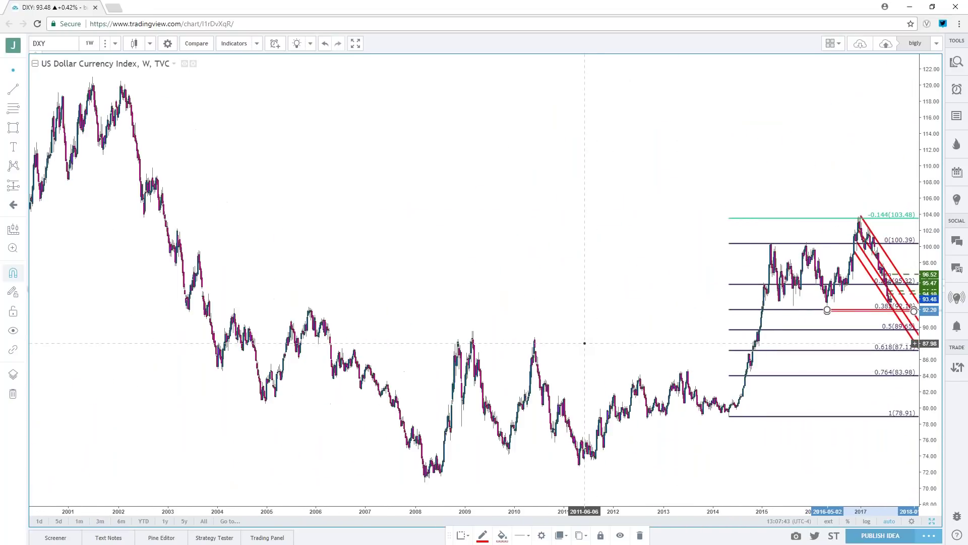
{"action": "scroll", "coordinate": [583, 343], "scroll_direction": "up", "scroll_amount": 3}
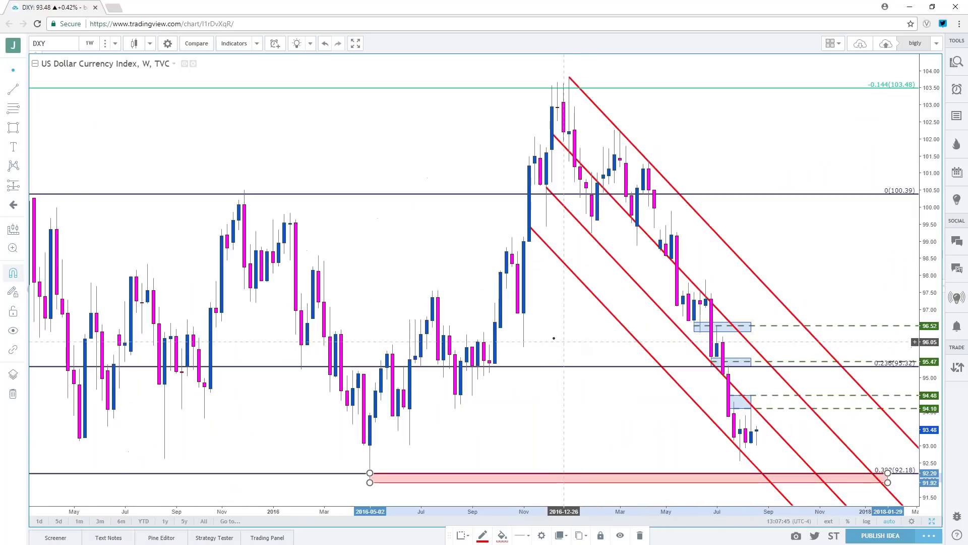
{"action": "left_click", "coordinate": [89, 43]}
{"action": "left_click", "coordinate": [104, 212]}
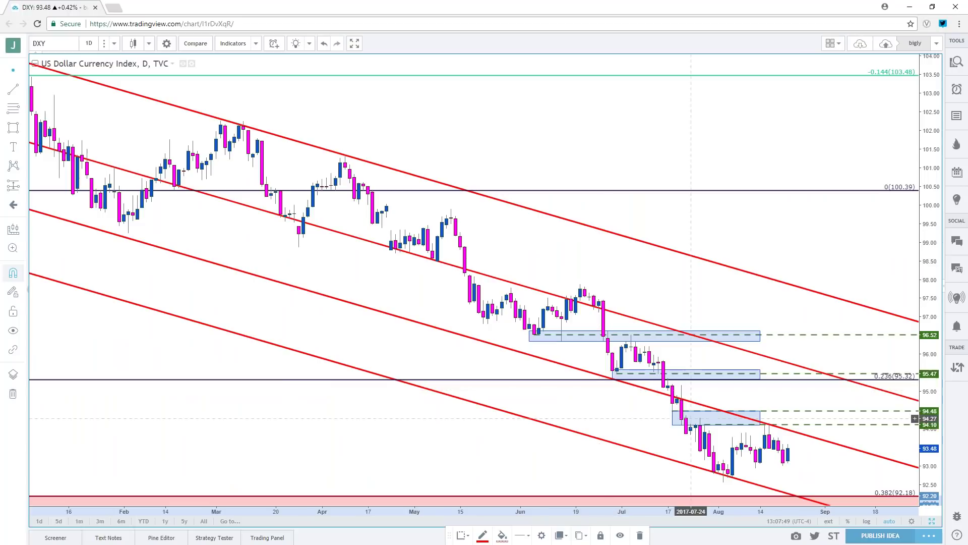
Put DXY on 4-hour candles and zoom into the July–August price action.
{"action": "left_click", "coordinate": [93, 44]}
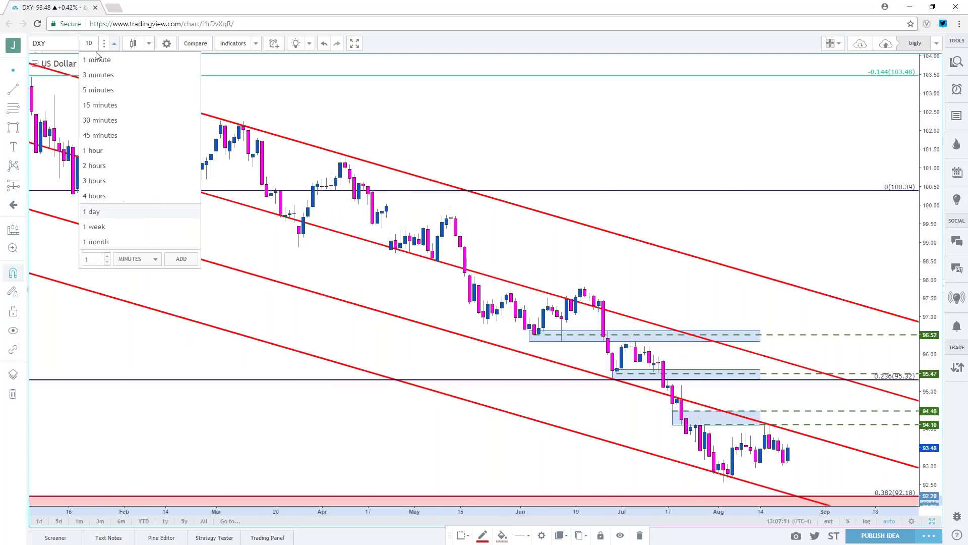
{"action": "left_click", "coordinate": [100, 196]}
{"action": "scroll", "coordinate": [603, 353], "scroll_direction": "down", "scroll_amount": 1}
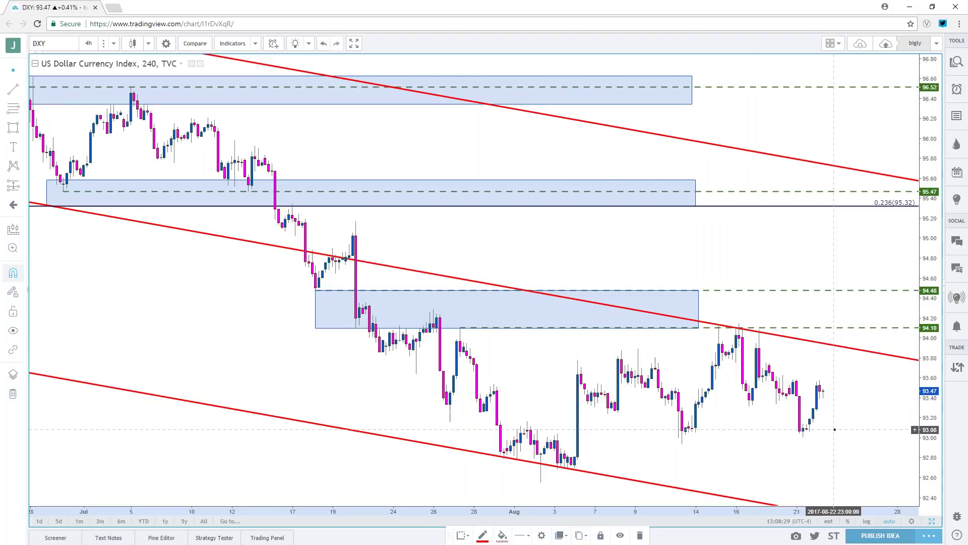
{"action": "scroll", "coordinate": [834, 428], "scroll_direction": "down", "scroll_amount": 2}
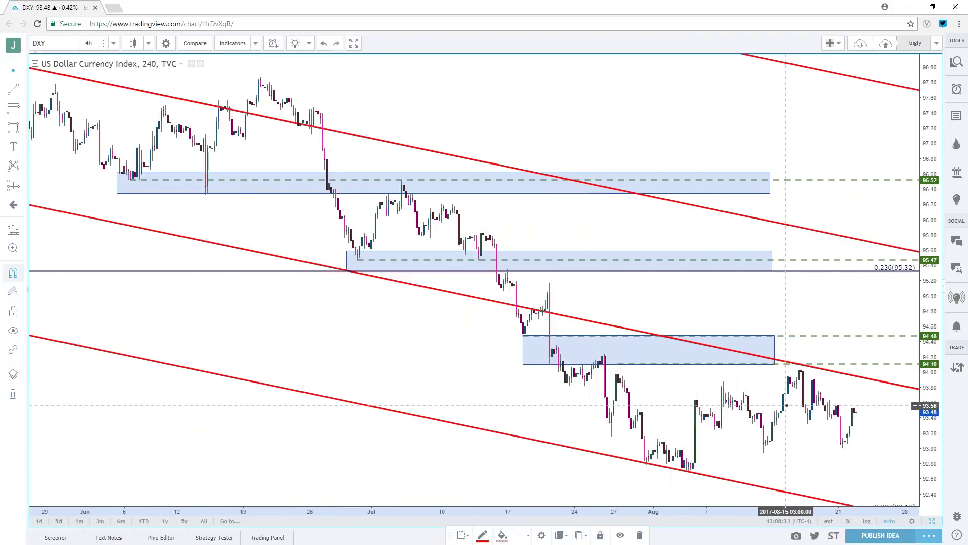
{"action": "scroll", "coordinate": [786, 405], "scroll_direction": "down", "scroll_amount": 2}
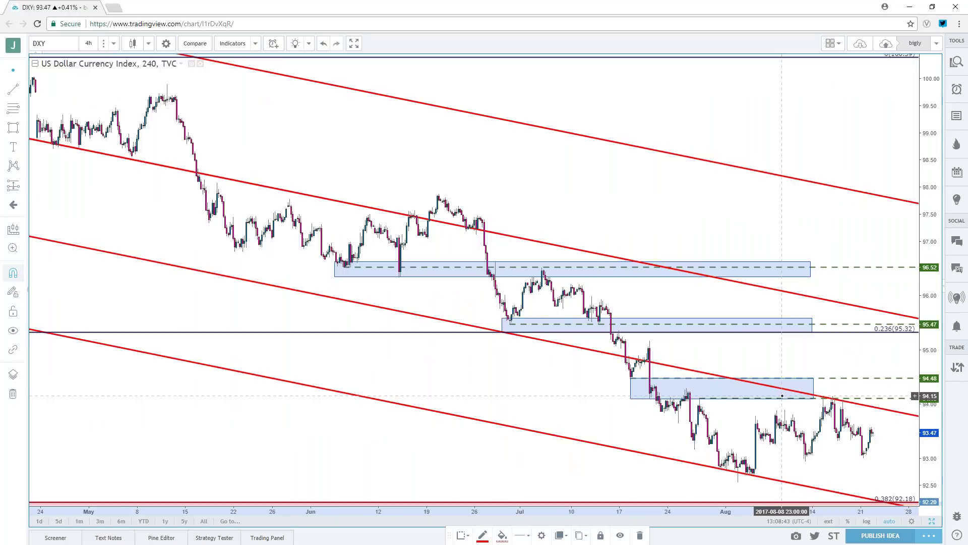
{"action": "scroll", "coordinate": [814, 373], "scroll_direction": "right", "scroll_amount": 2}
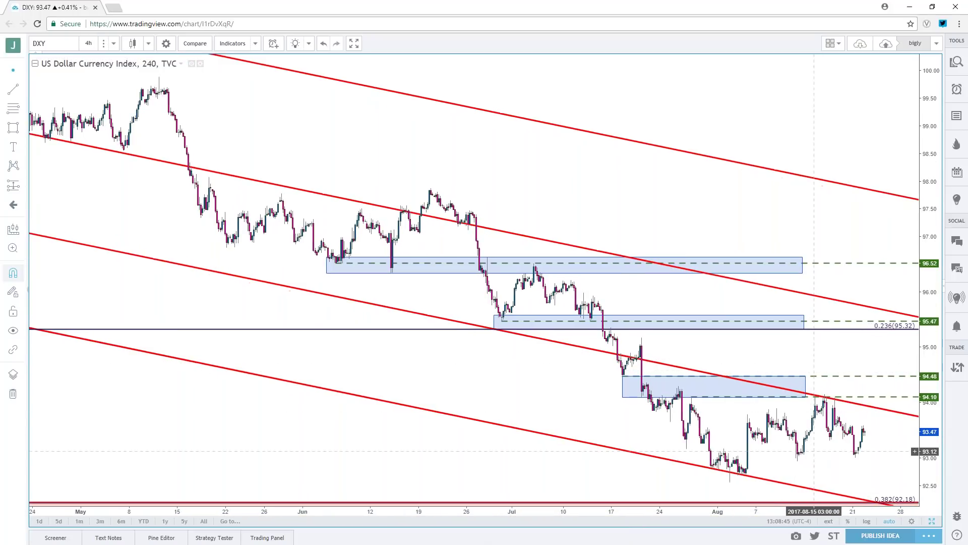
{"action": "scroll", "coordinate": [814, 451], "scroll_direction": "up", "scroll_amount": 4}
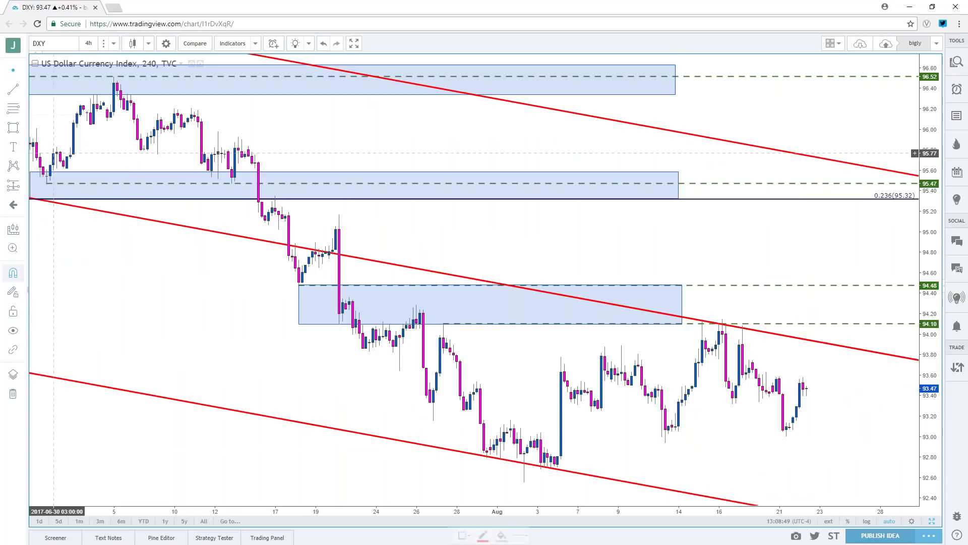
Shade a pink zone at about 92.89–93.07 beneath the mid-to-late August lows.
{"action": "left_click", "coordinate": [807, 429]}
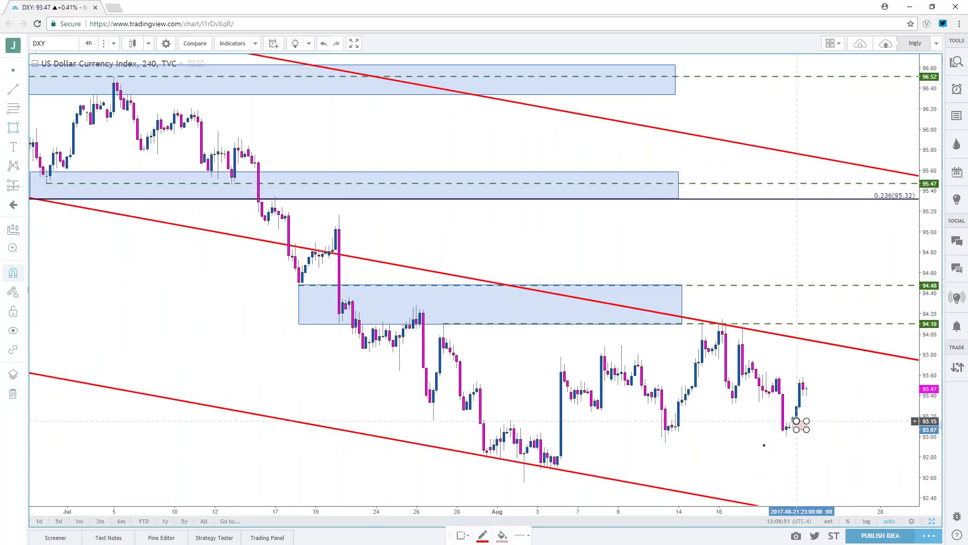
{"action": "left_click", "coordinate": [651, 448]}
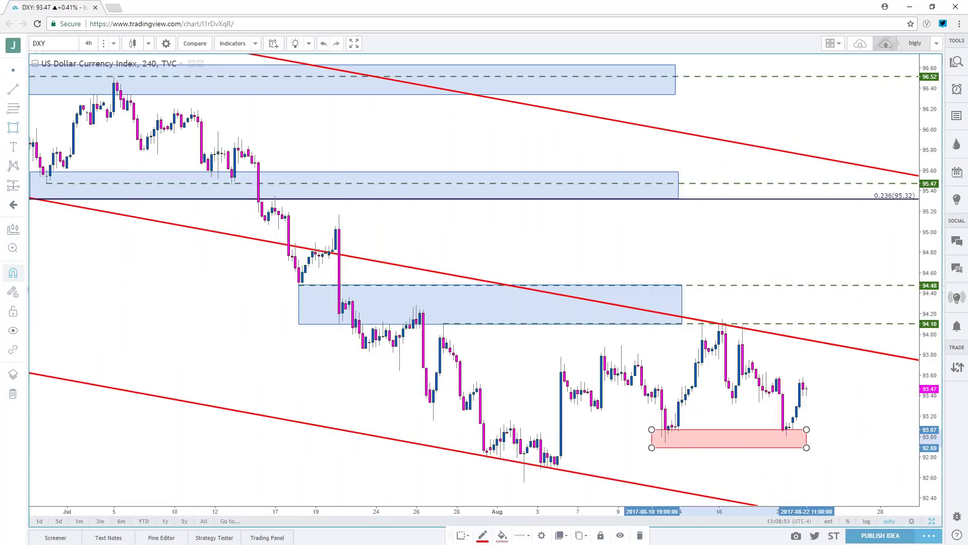
{"action": "left_click", "coordinate": [620, 441]}
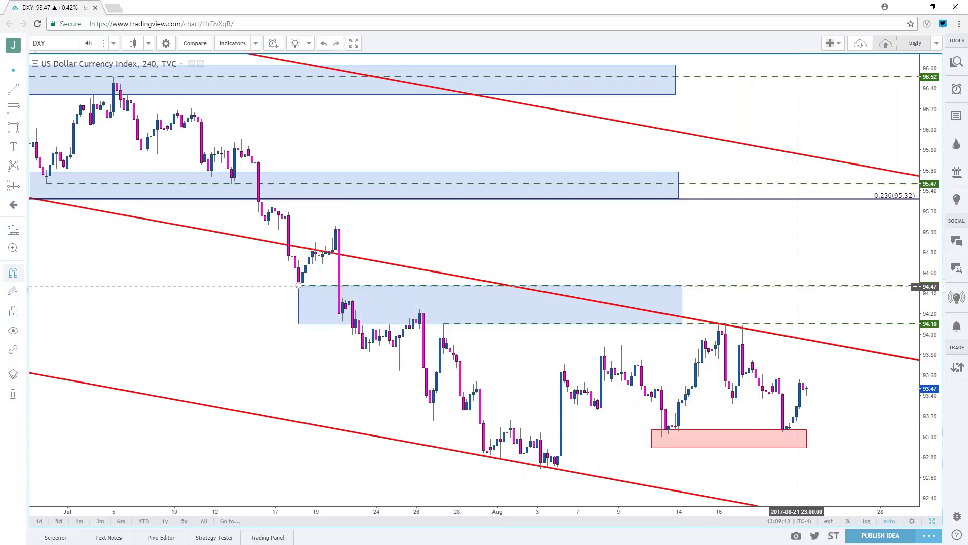
{"action": "scroll", "coordinate": [796, 286], "scroll_direction": "down", "scroll_amount": 5}
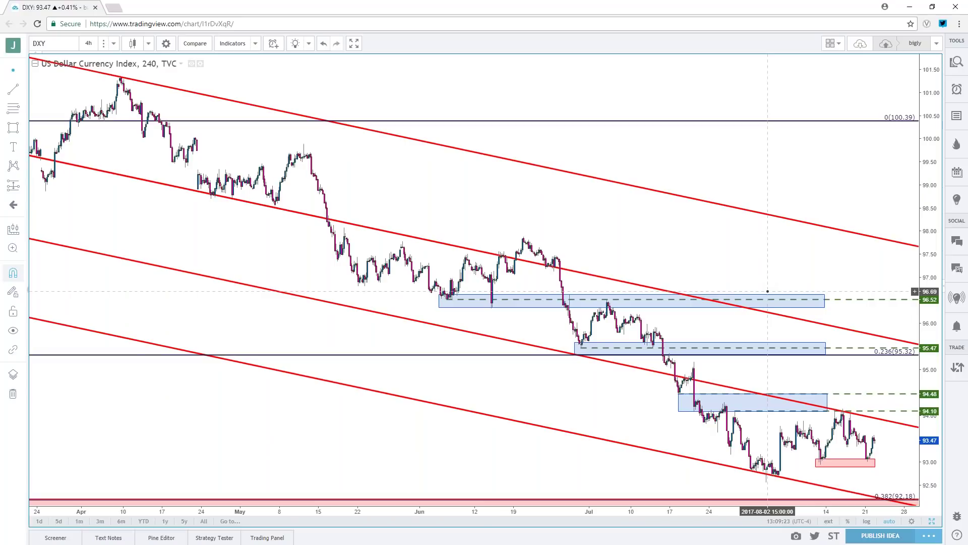
Switch DXY to 1-day candles and scroll back to review 2015–2016 down to 92.18.
{"action": "left_click", "coordinate": [89, 43]}
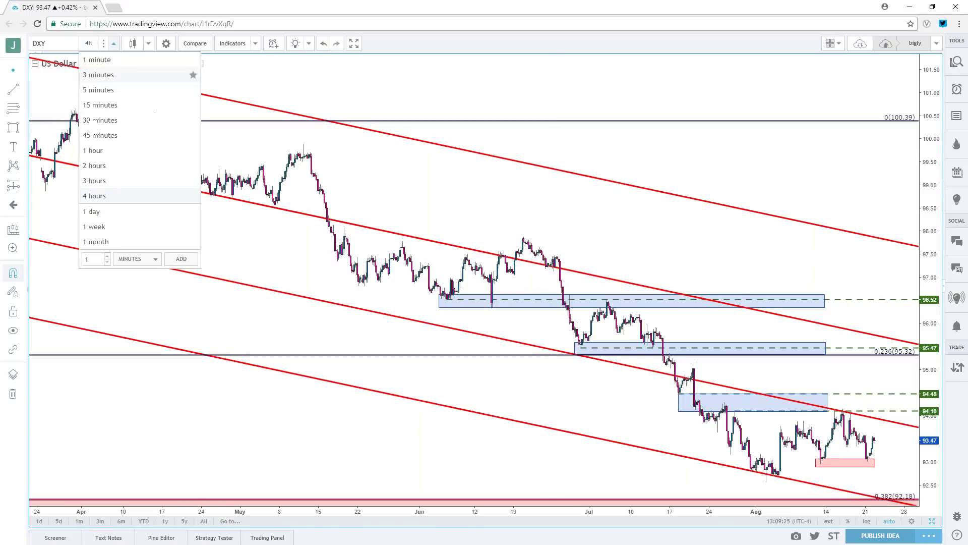
{"action": "left_click", "coordinate": [121, 210]}
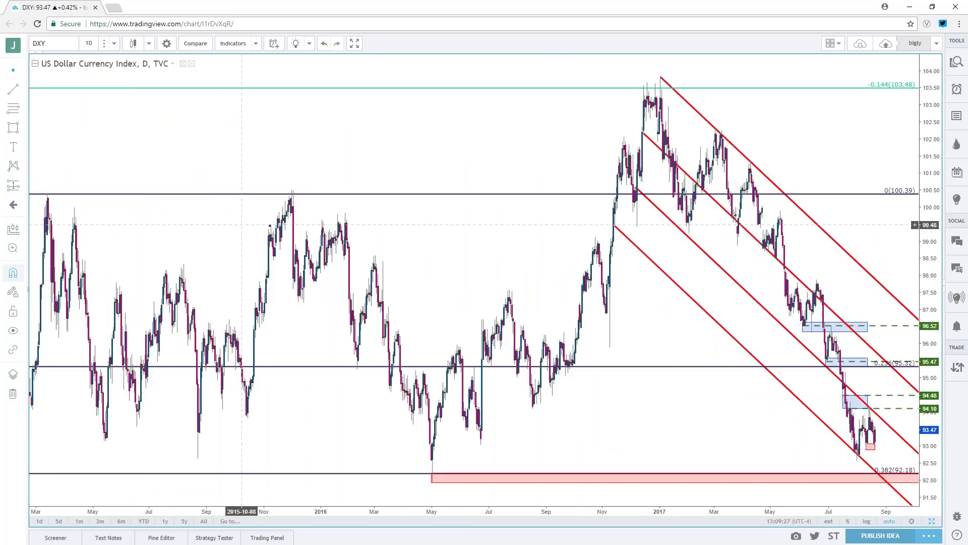
{"action": "scroll", "coordinate": [270, 226], "scroll_direction": "up", "scroll_amount": 3}
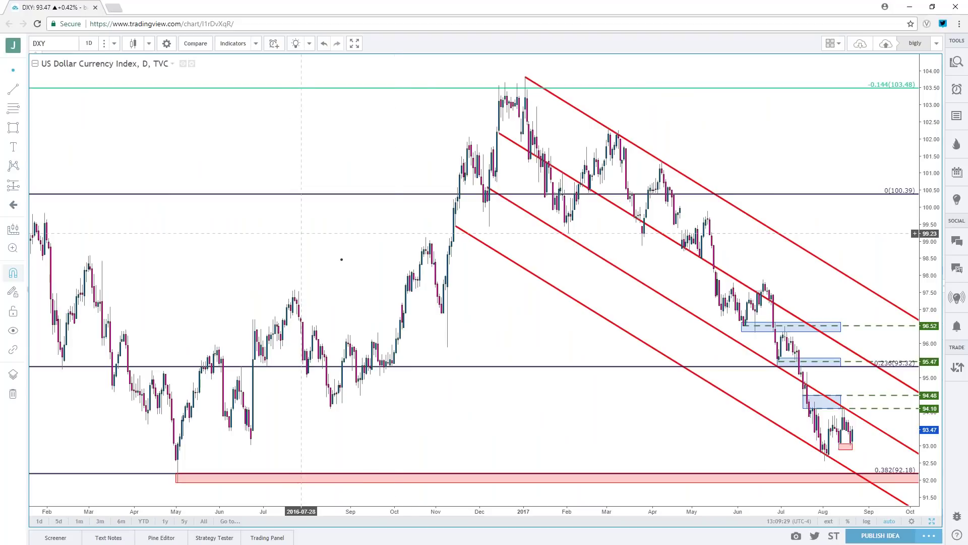
{"action": "left_click_drag", "start_coordinate": [327, 268], "coordinate": [880, 288]}
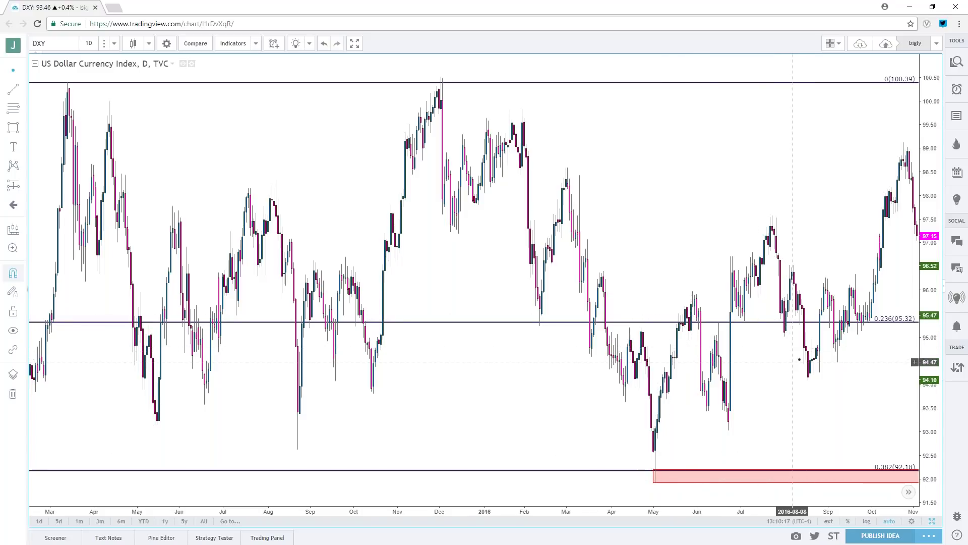
Zoom and pan the daily DXY chart to show March 2016 through February 2017.
{"action": "scroll", "coordinate": [814, 356], "scroll_direction": "up", "scroll_amount": 4}
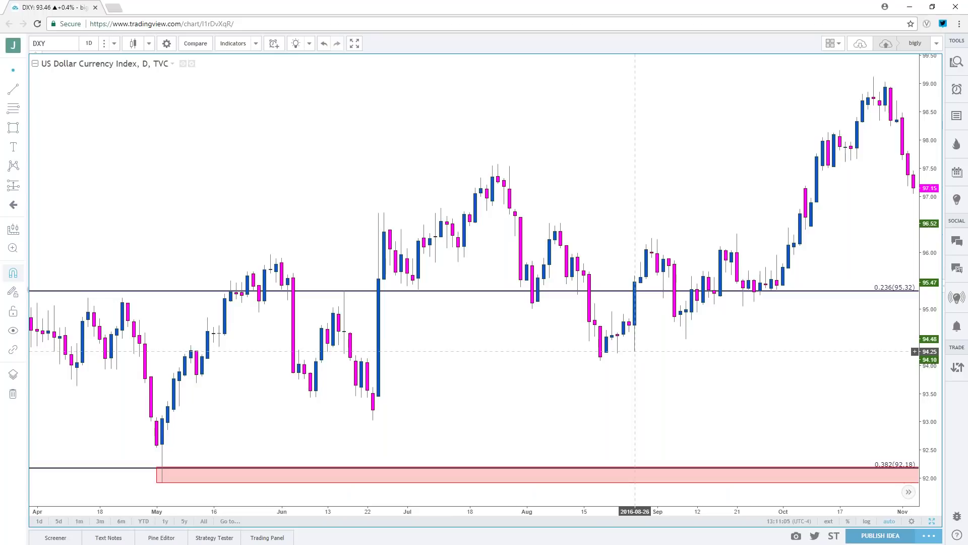
{"action": "scroll", "coordinate": [633, 352], "scroll_direction": "down", "scroll_amount": 5}
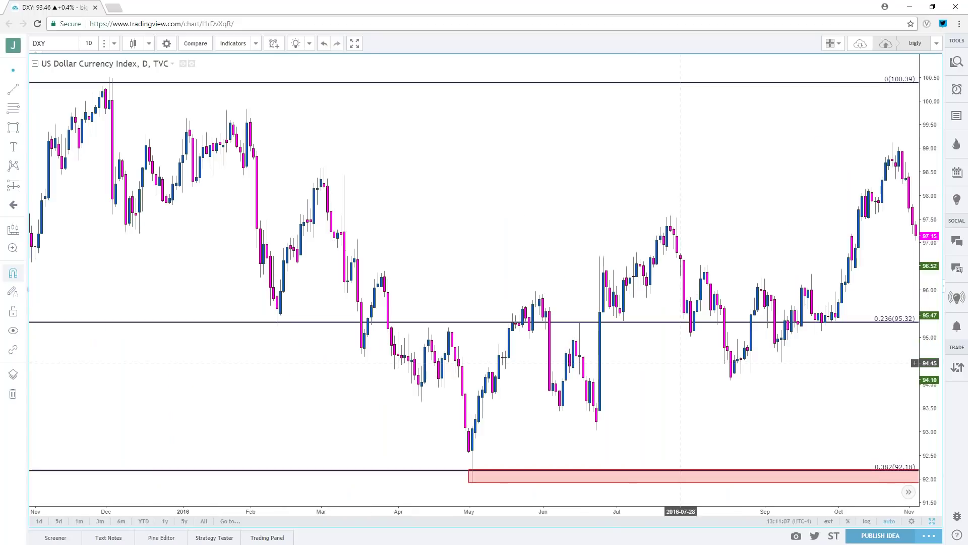
{"action": "left_click_drag", "start_coordinate": [697, 392], "coordinate": [507, 403]}
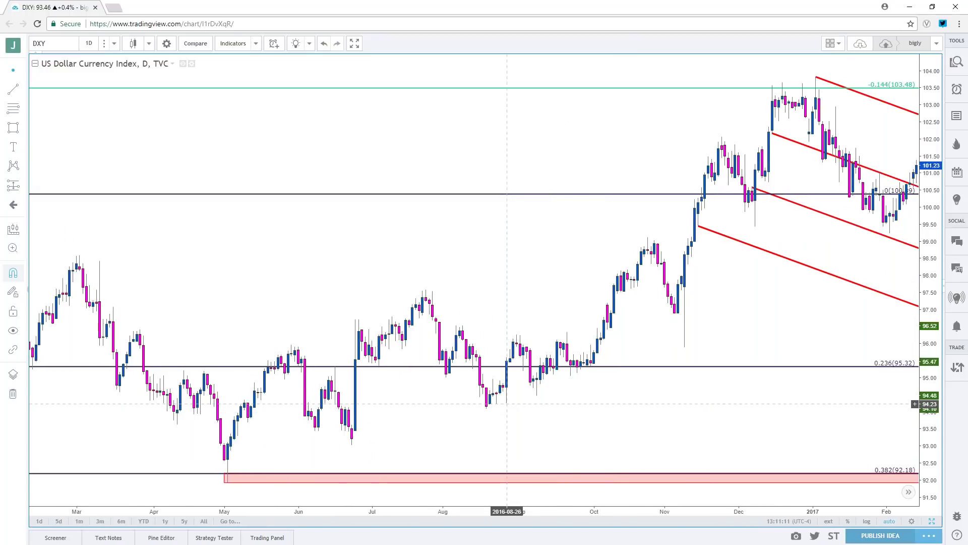
Frame the full late 2015–2018 DXY downtrend channel with its Fib levels and zones.
{"action": "scroll", "coordinate": [507, 403], "scroll_direction": "down", "scroll_amount": 2}
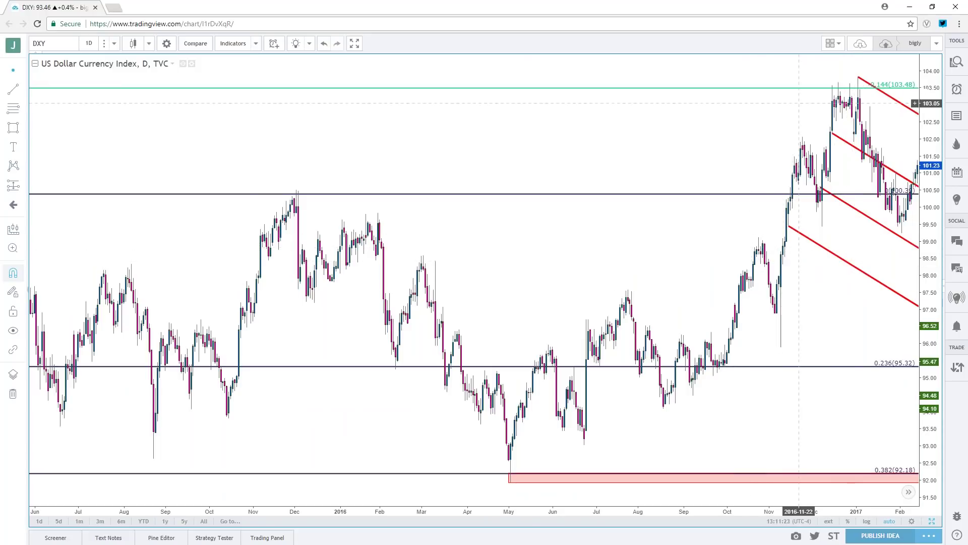
{"action": "scroll", "coordinate": [727, 146], "scroll_direction": "down", "scroll_amount": 6}
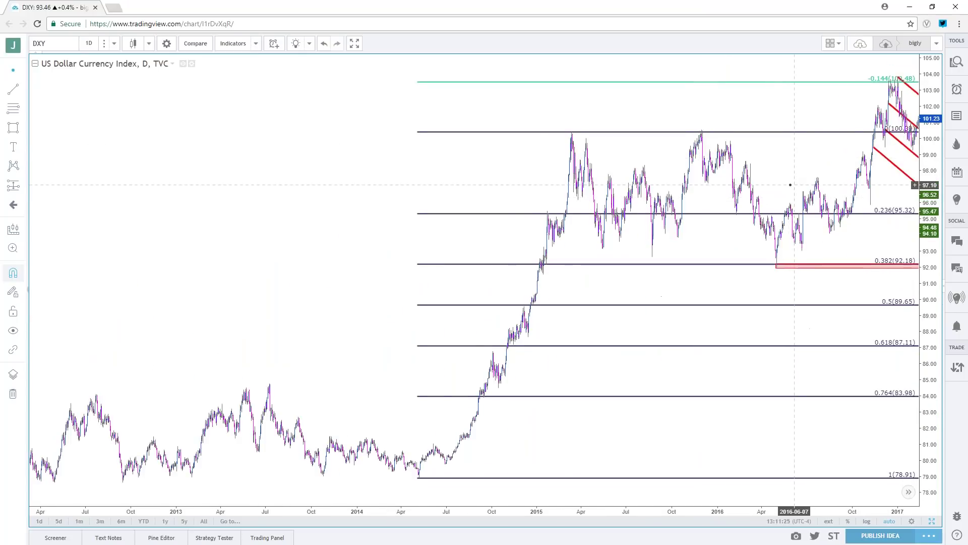
{"action": "scroll", "coordinate": [677, 197], "scroll_direction": "up", "scroll_amount": 6}
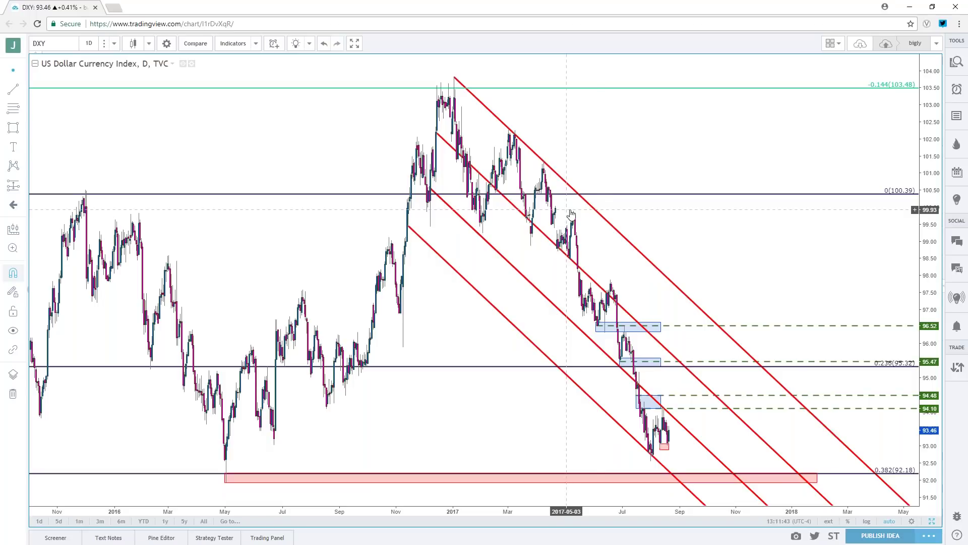
{"action": "scroll", "coordinate": [580, 222], "scroll_direction": "down", "scroll_amount": 5}
{"action": "left_click", "coordinate": [62, 44]}
Load FX_IDC:EURUSD in place of the Dollar Index and set the 1D interval.
{"action": "type", "text": "EURUSD"}
{"action": "key", "text": "Down"}
{"action": "key", "text": "Return"}
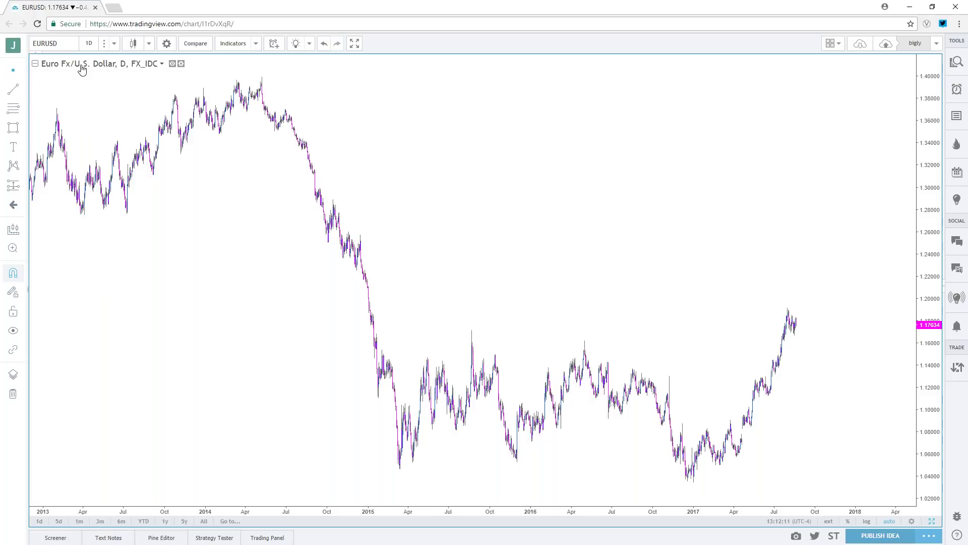
{"action": "left_click", "coordinate": [89, 44]}
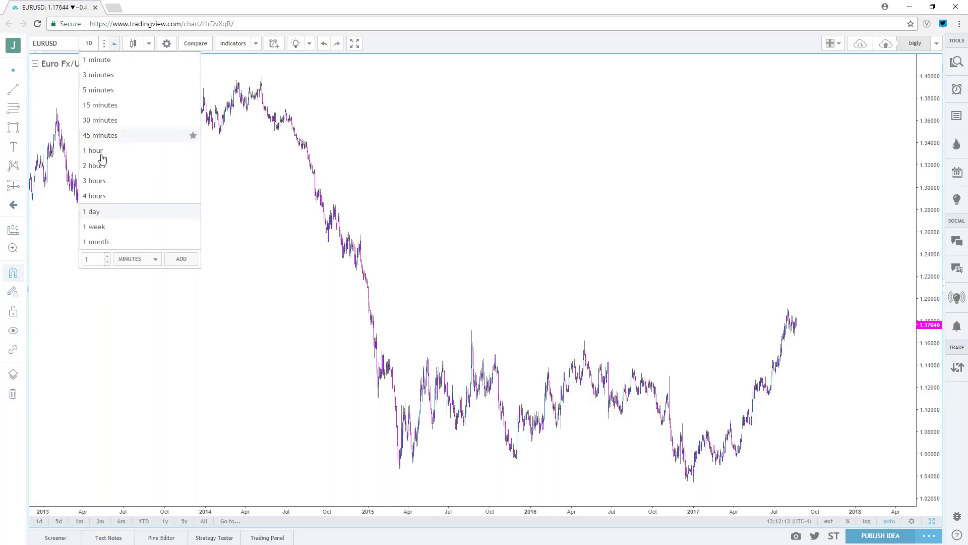
Put EURUSD on weekly candles, view earlier history, and save the layout.
{"action": "left_click", "coordinate": [107, 230]}
{"action": "scroll", "coordinate": [114, 227], "scroll_direction": "up", "scroll_amount": 5}
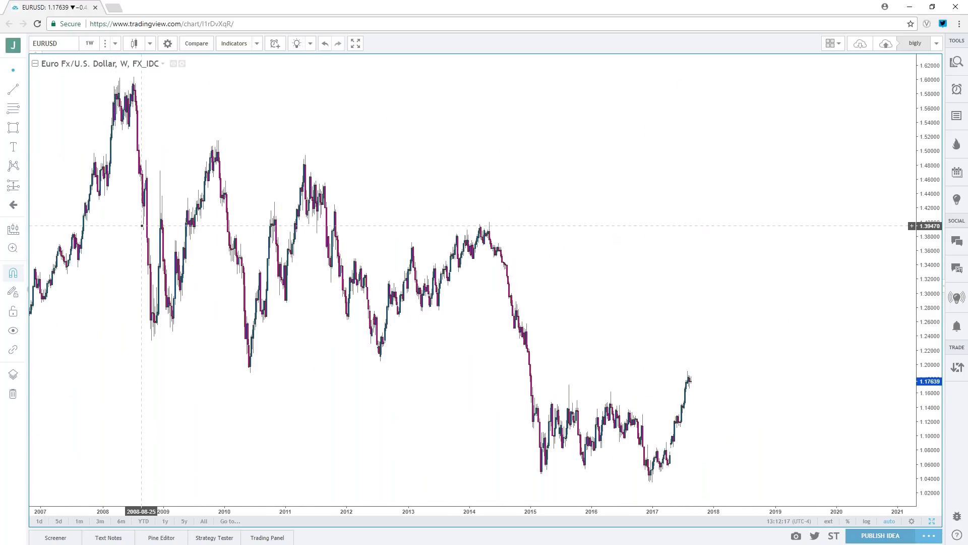
{"action": "scroll", "coordinate": [141, 226], "scroll_direction": "up", "scroll_amount": 1}
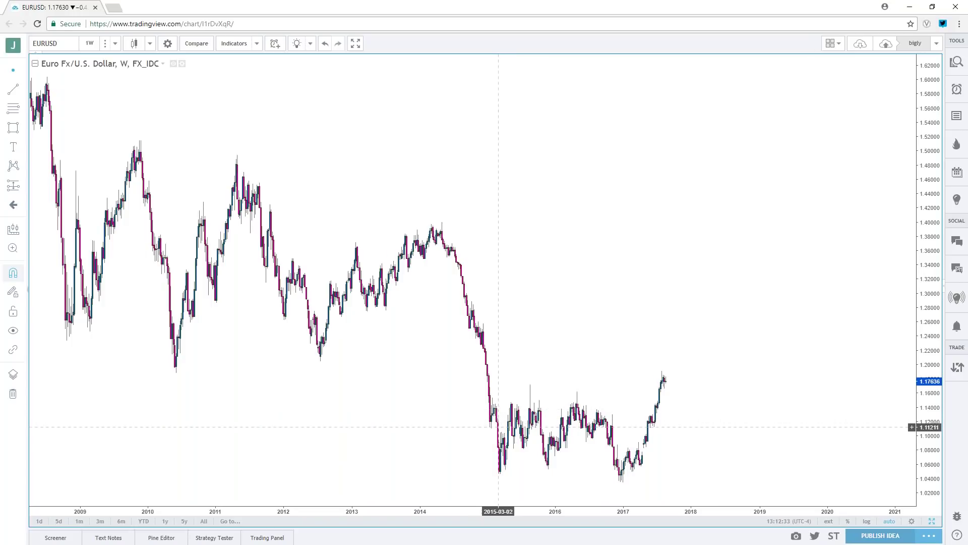
{"action": "left_click_drag", "start_coordinate": [510, 411], "coordinate": [528, 405]}
{"action": "scroll", "coordinate": [528, 405], "scroll_direction": "up", "scroll_amount": 5}
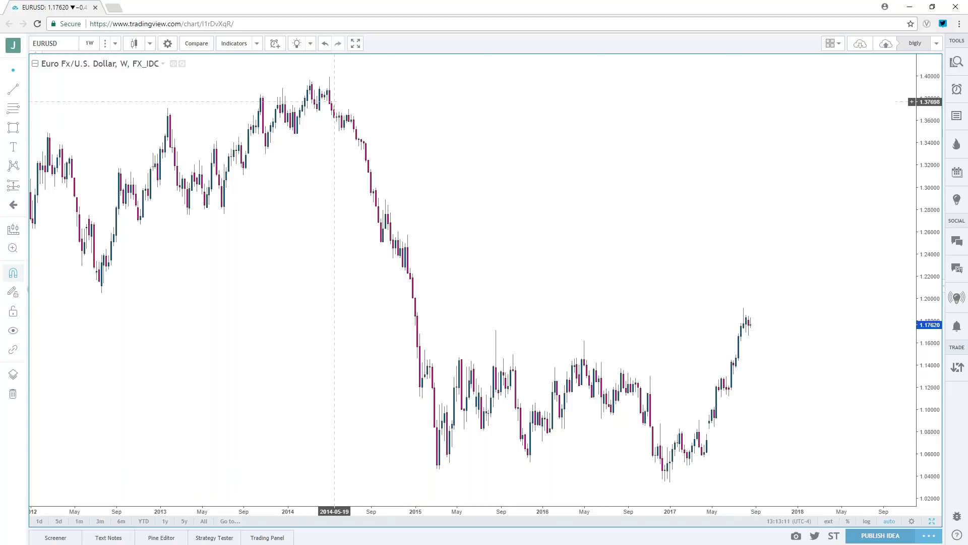
{"action": "key", "text": "ctrl+s"}
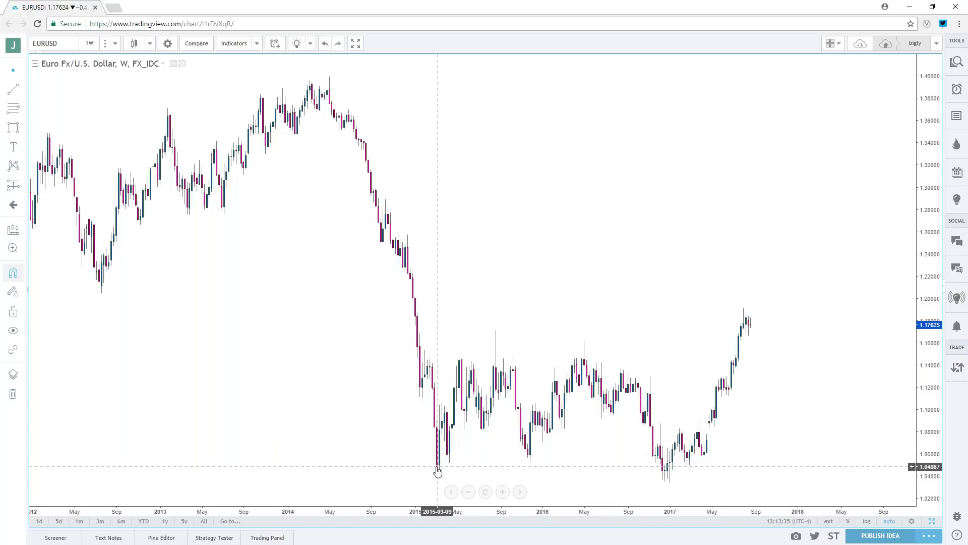
Switch to monthly candles and zoom out to show 1994–2017.
{"action": "scroll", "coordinate": [437, 471], "scroll_direction": "down", "scroll_amount": 3}
{"action": "scroll", "coordinate": [419, 428], "scroll_direction": "down", "scroll_amount": 3}
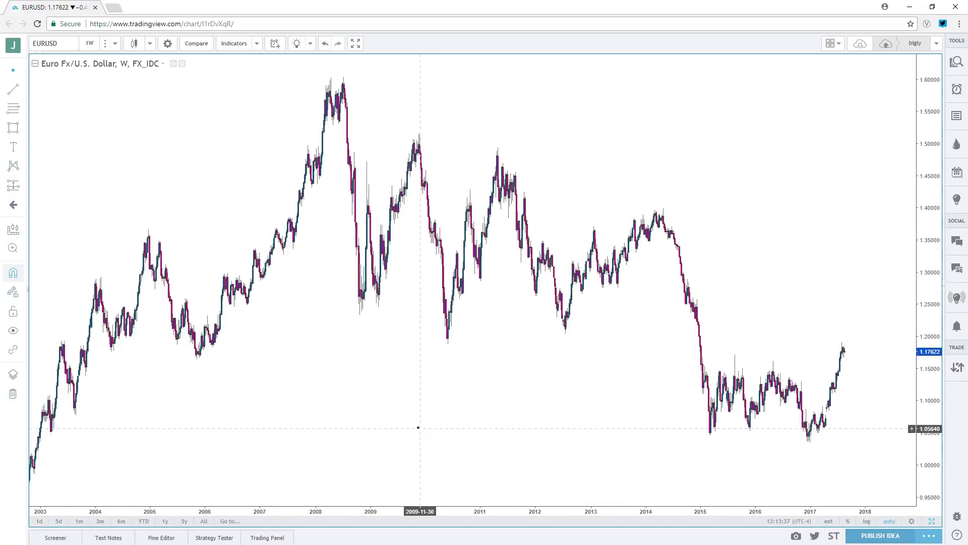
{"action": "left_click", "coordinate": [100, 44]}
{"action": "left_click", "coordinate": [118, 242]}
{"action": "scroll", "coordinate": [135, 254], "scroll_direction": "up", "scroll_amount": 5}
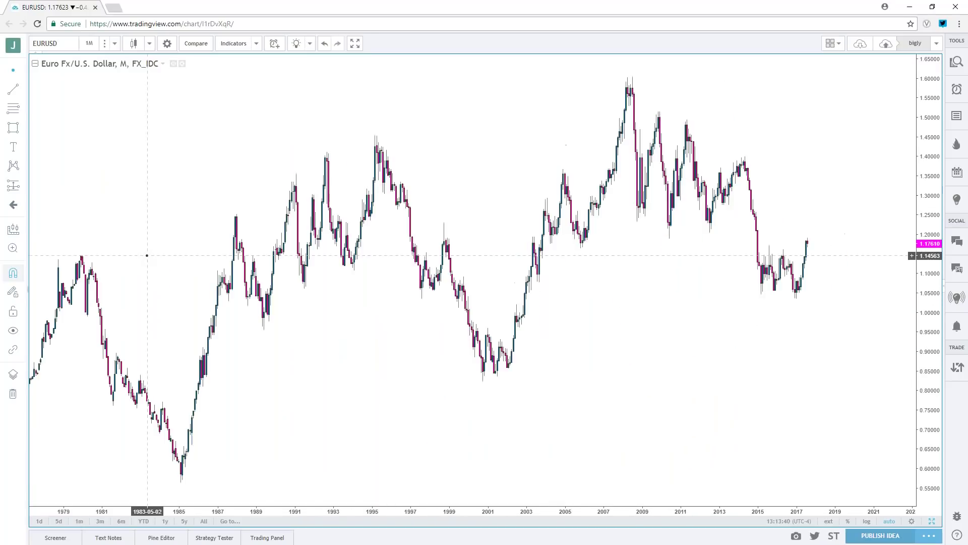
Draw a Fib retracement from the 2008 high 1.6038 to the 1.0340 low without the -0.144 level.
{"action": "left_click", "coordinate": [22, 112]}
{"action": "left_click", "coordinate": [63, 261]}
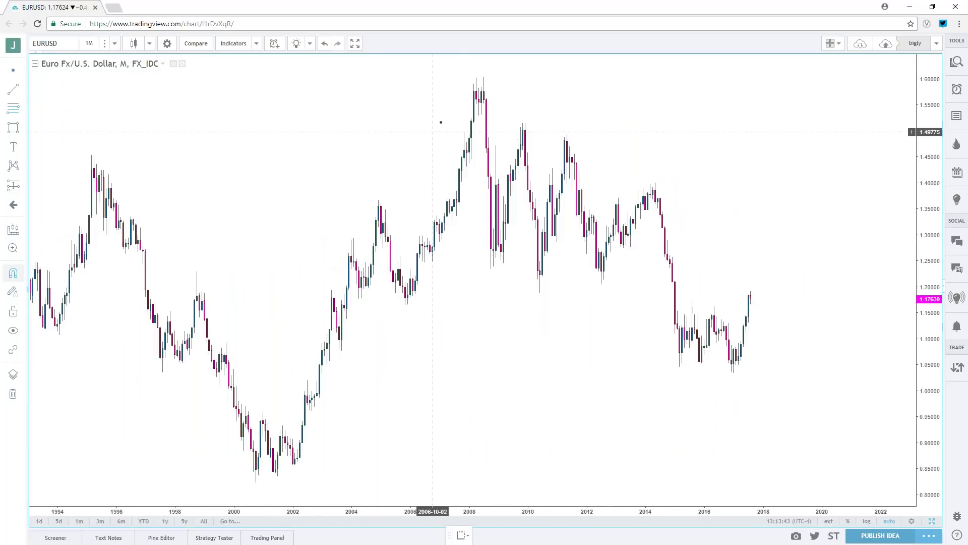
{"action": "left_click", "coordinate": [484, 76]}
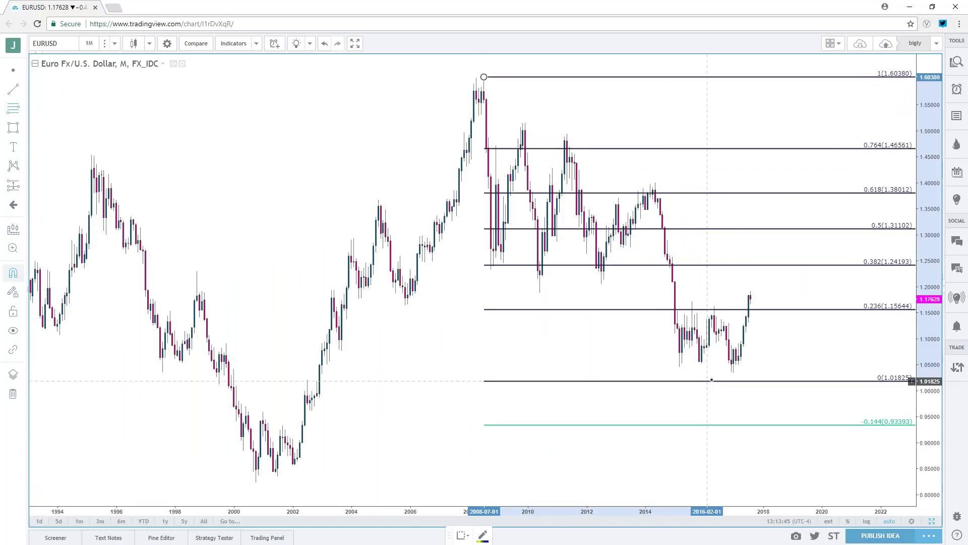
{"action": "left_click", "coordinate": [726, 374]}
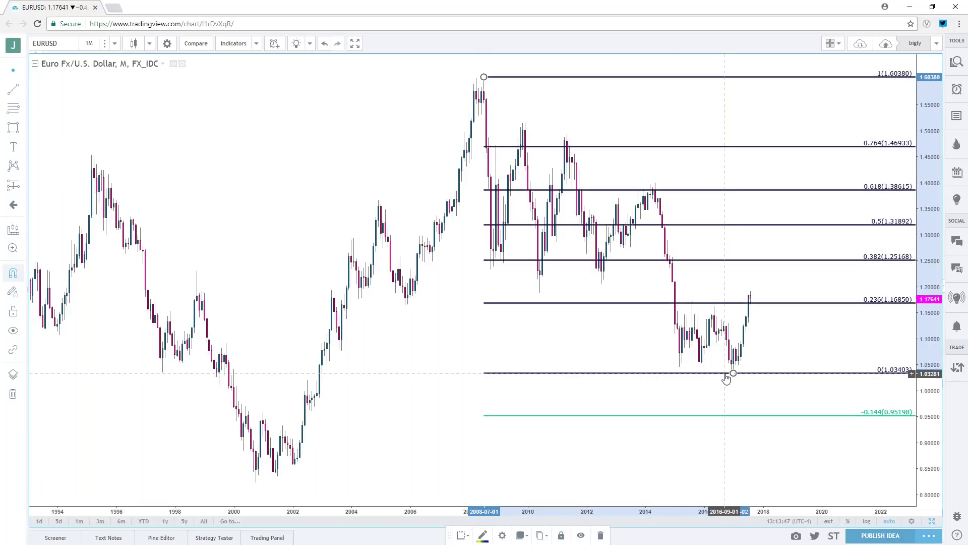
{"action": "double_click", "coordinate": [726, 373]}
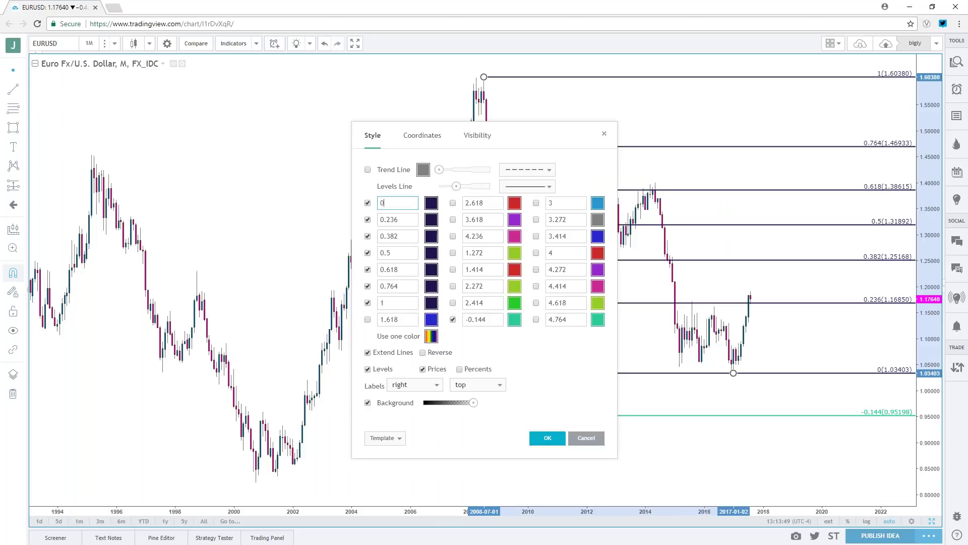
{"action": "left_click", "coordinate": [453, 319]}
{"action": "left_click", "coordinate": [554, 440]}
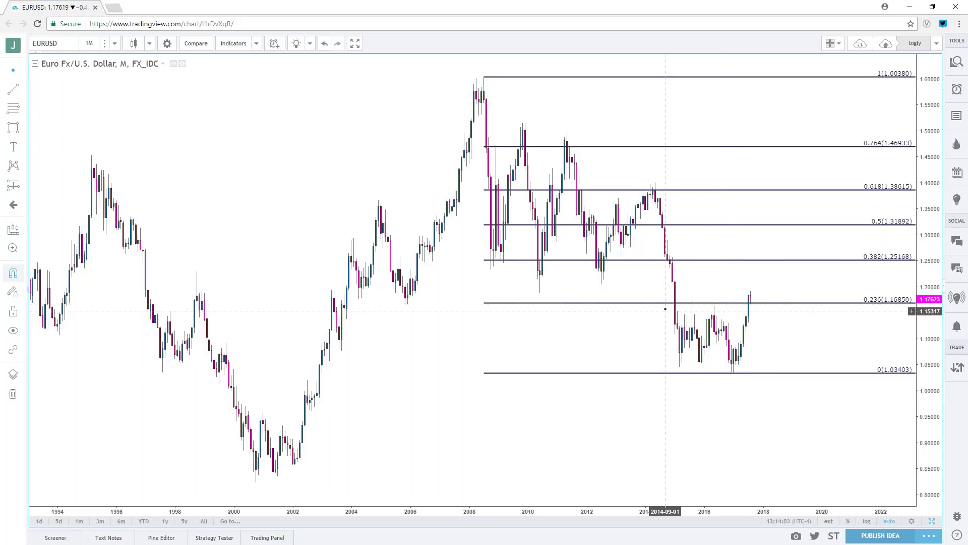
Draw a Fib retracement from the 2014 high 1.39934 to 1.03403, coloured orange via a saved template.
{"action": "left_click", "coordinate": [21, 108]}
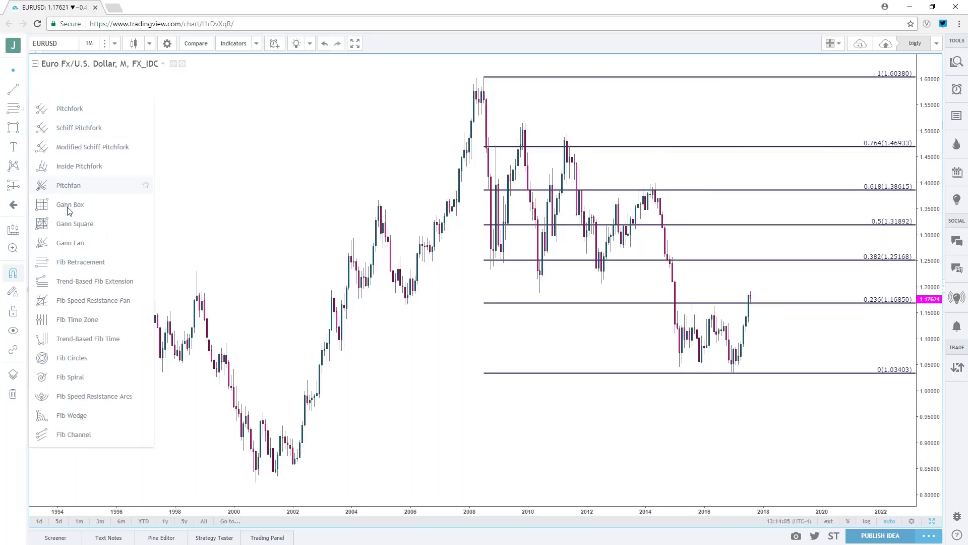
{"action": "left_click", "coordinate": [77, 261]}
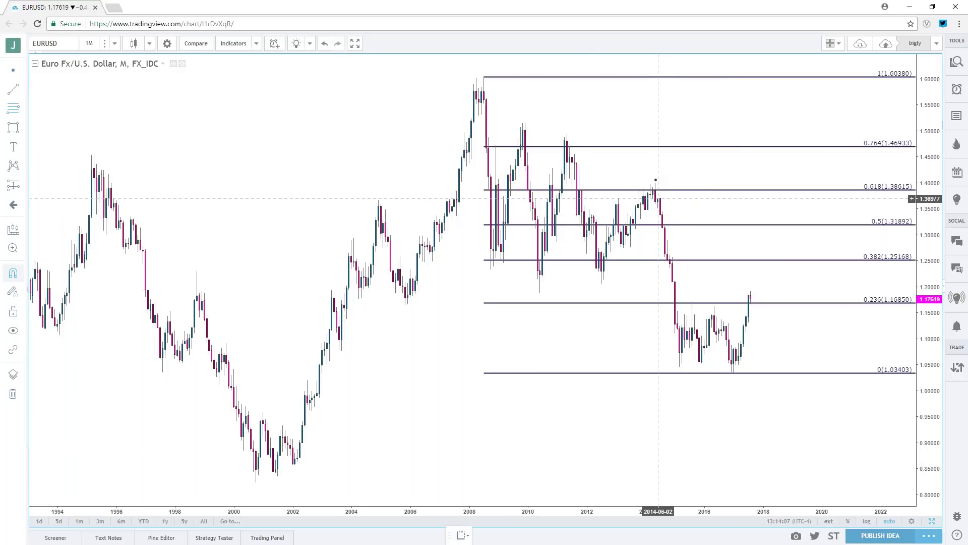
{"action": "left_click", "coordinate": [655, 183]}
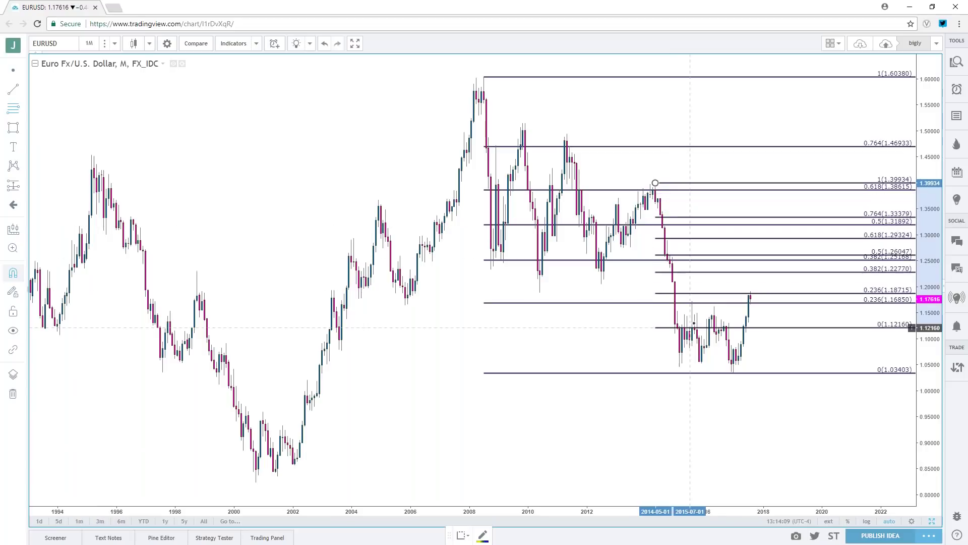
{"action": "left_click", "coordinate": [733, 372]}
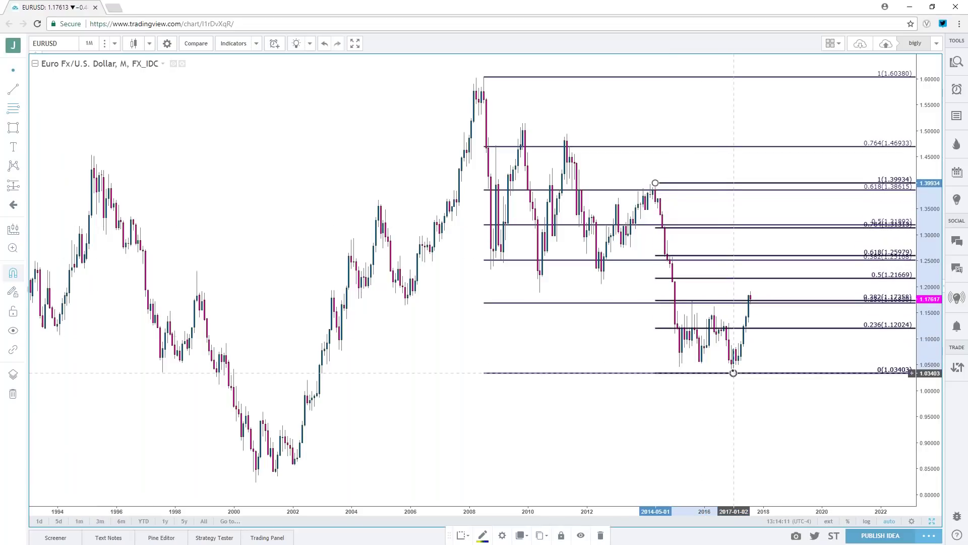
{"action": "left_click", "coordinate": [672, 171]}
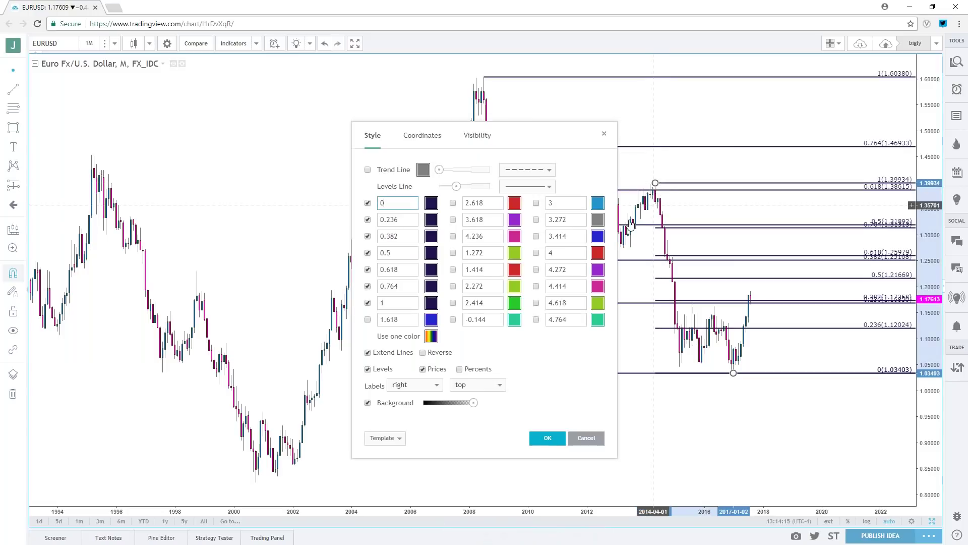
{"action": "left_click", "coordinate": [399, 438]}
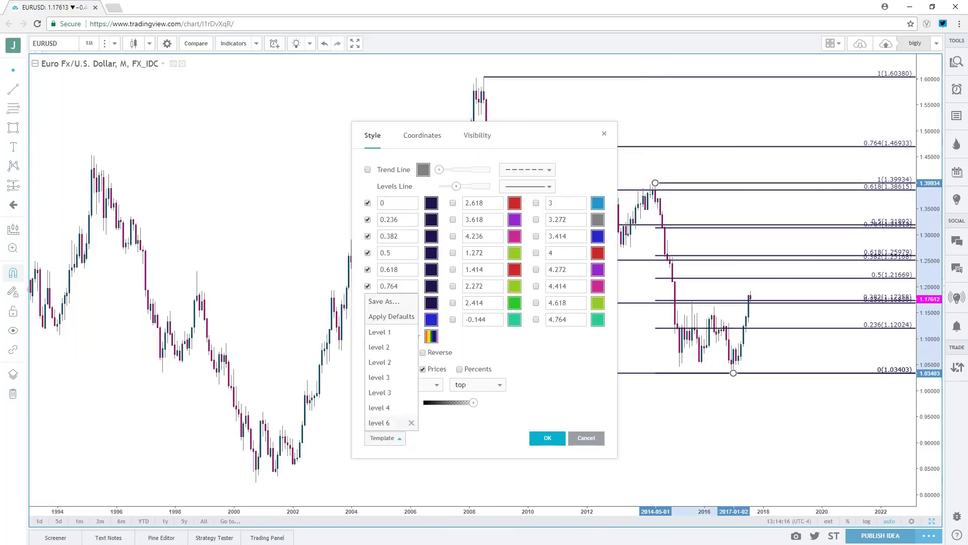
{"action": "left_click", "coordinate": [396, 406]}
{"action": "left_click", "coordinate": [547, 438]}
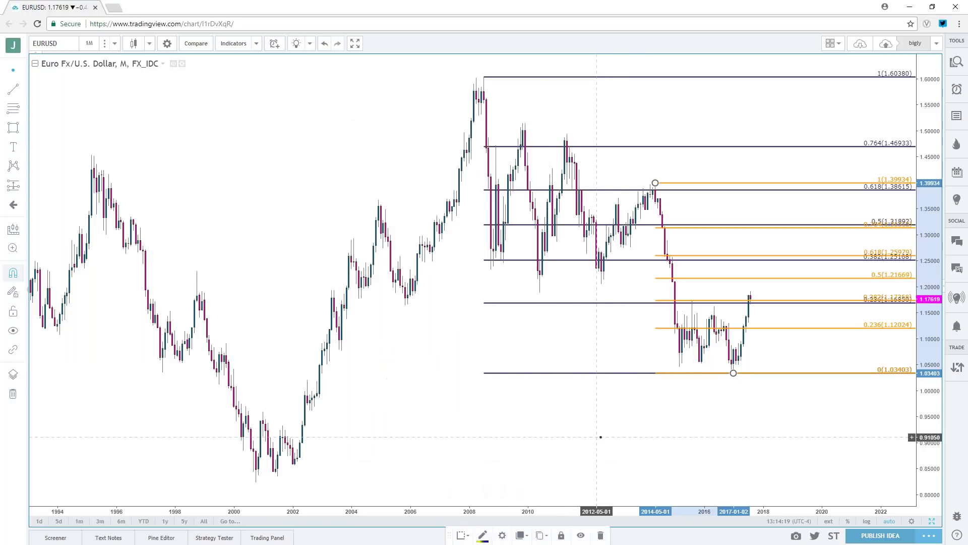
{"action": "scroll", "coordinate": [607, 430], "scroll_direction": "up", "scroll_amount": 3}
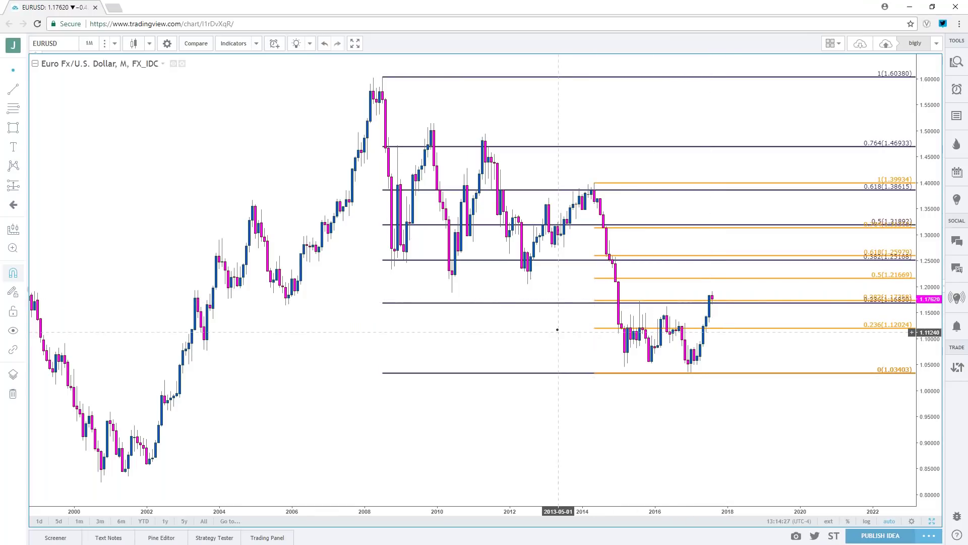
Change the EURUSD chart interval from 1M to 1W.
{"action": "left_click", "coordinate": [89, 43]}
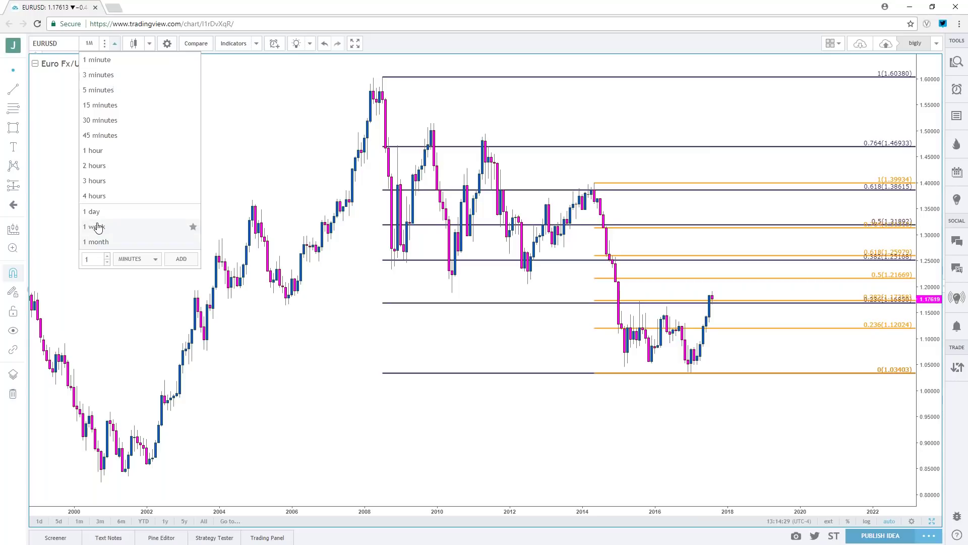
{"action": "left_click", "coordinate": [98, 226]}
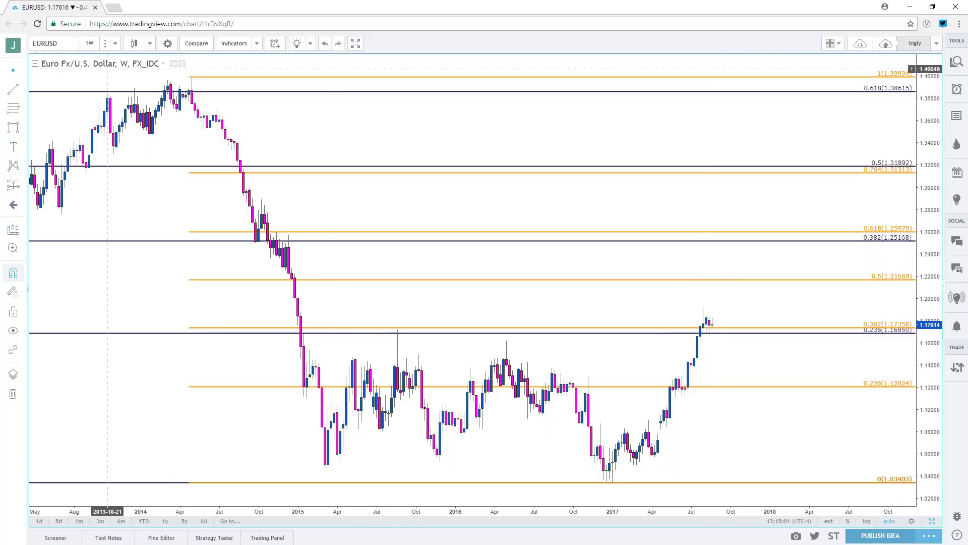
Set the EURUSD interval to 1D, showing daily candles from late 2016.
{"action": "left_click", "coordinate": [89, 44]}
{"action": "left_click", "coordinate": [111, 212]}
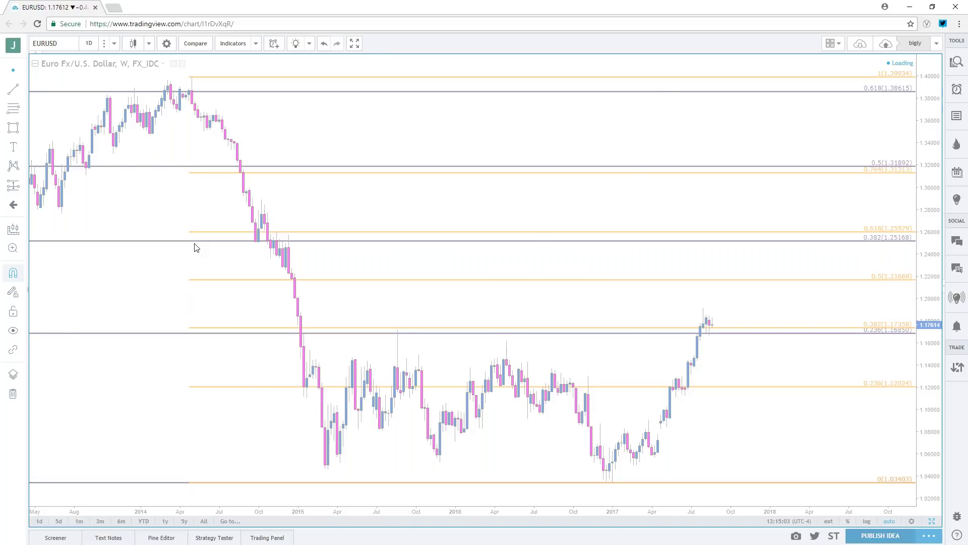
{"action": "scroll", "coordinate": [262, 250], "scroll_direction": "up", "scroll_amount": 4}
{"action": "scroll", "coordinate": [262, 250], "scroll_direction": "down", "scroll_amount": 3}
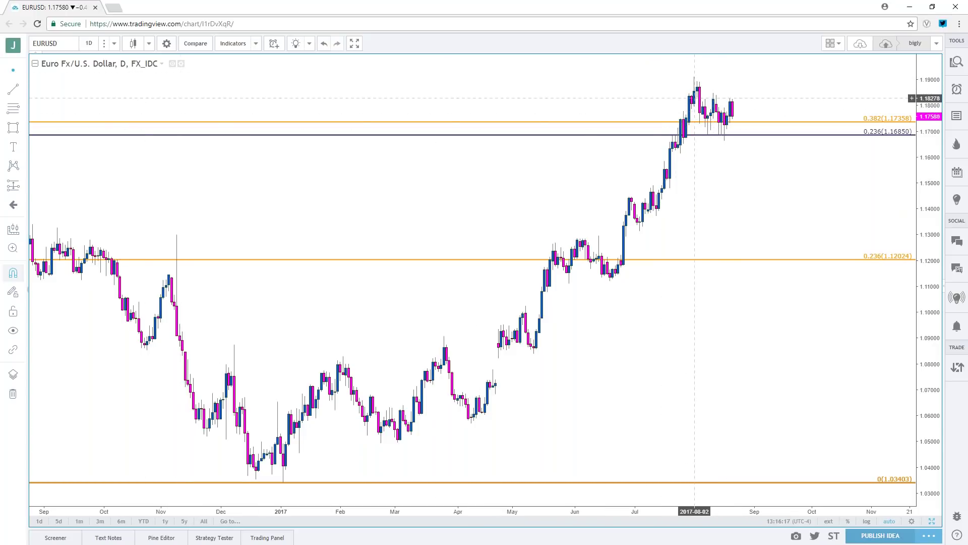
{"action": "scroll", "coordinate": [653, 202], "scroll_direction": "up", "scroll_amount": 3}
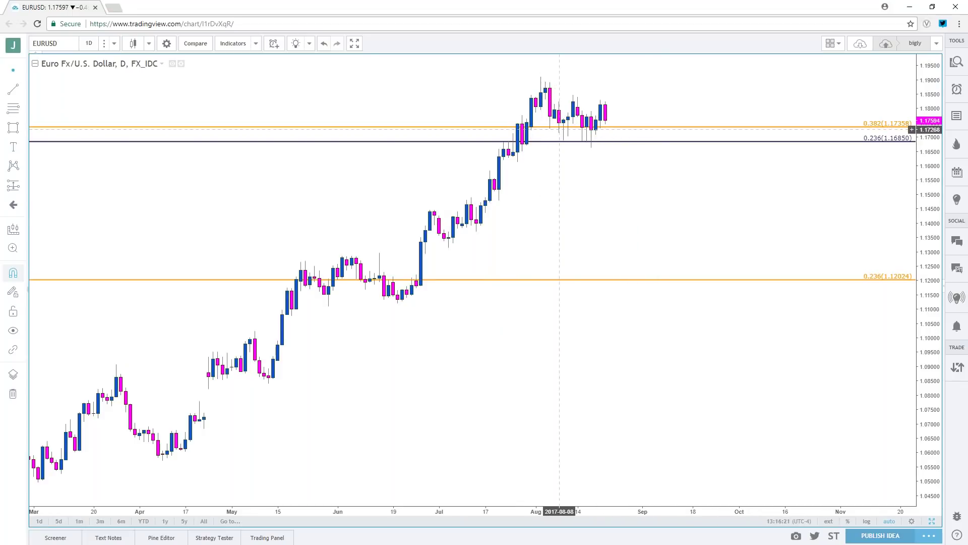
{"action": "left_click_drag", "start_coordinate": [568, 137], "coordinate": [726, 136]}
{"action": "scroll", "coordinate": [223, 133], "scroll_direction": "up", "scroll_amount": 3}
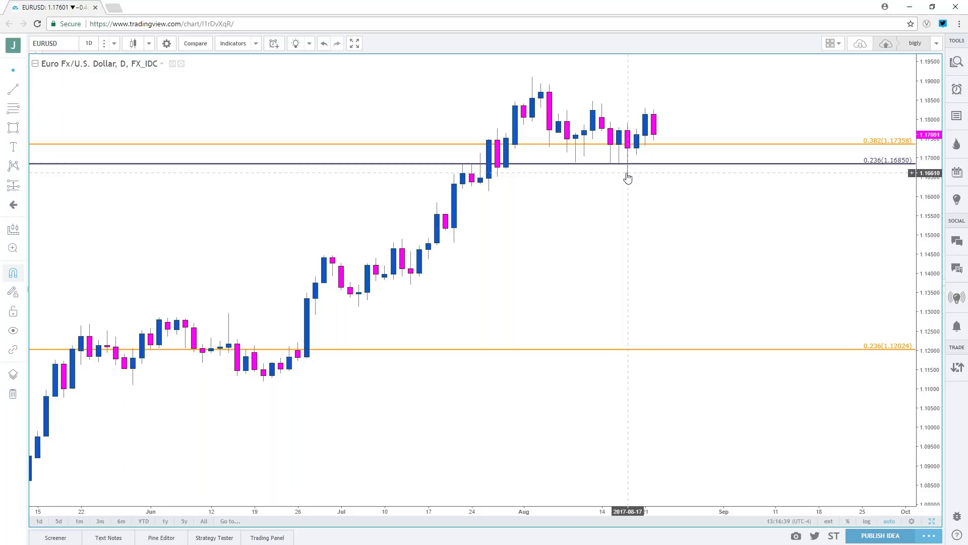
{"action": "left_click", "coordinate": [88, 43]}
{"action": "left_click", "coordinate": [107, 196]}
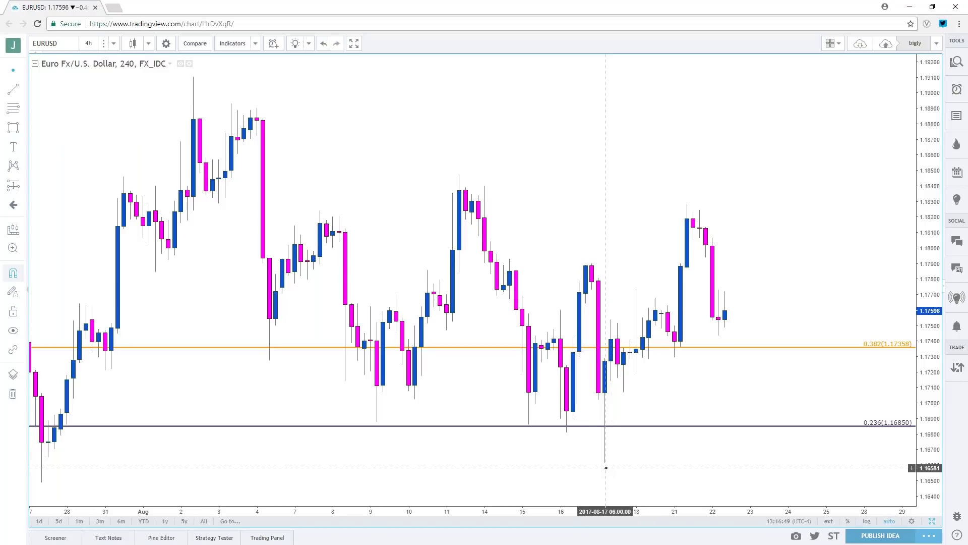
{"action": "scroll", "coordinate": [686, 245], "scroll_direction": "down", "scroll_amount": 2}
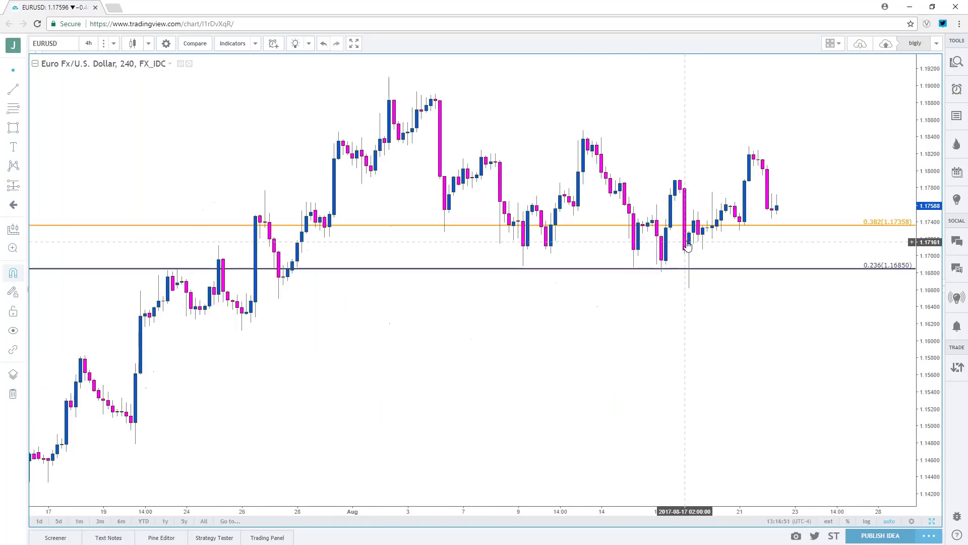
{"action": "scroll", "coordinate": [678, 248], "scroll_direction": "down", "scroll_amount": 1}
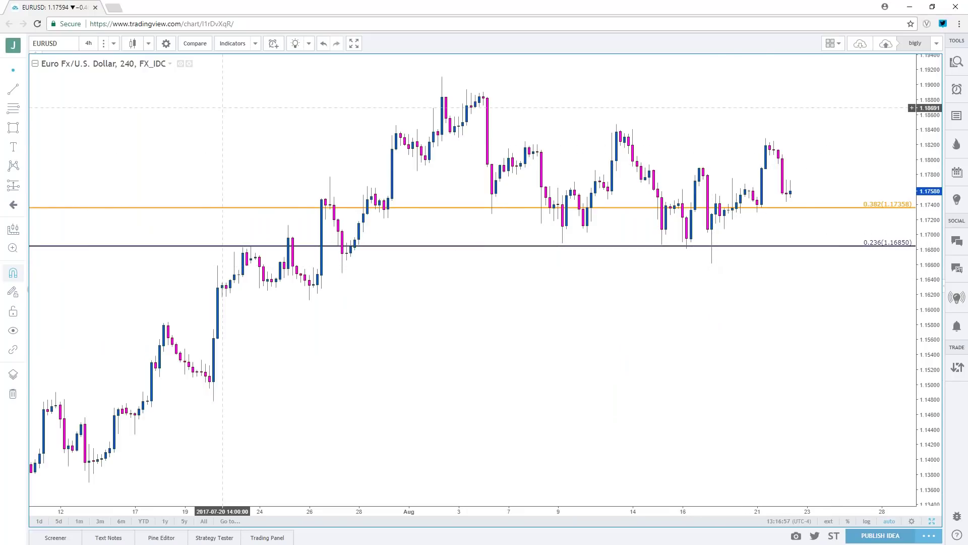
{"action": "left_click", "coordinate": [88, 43]}
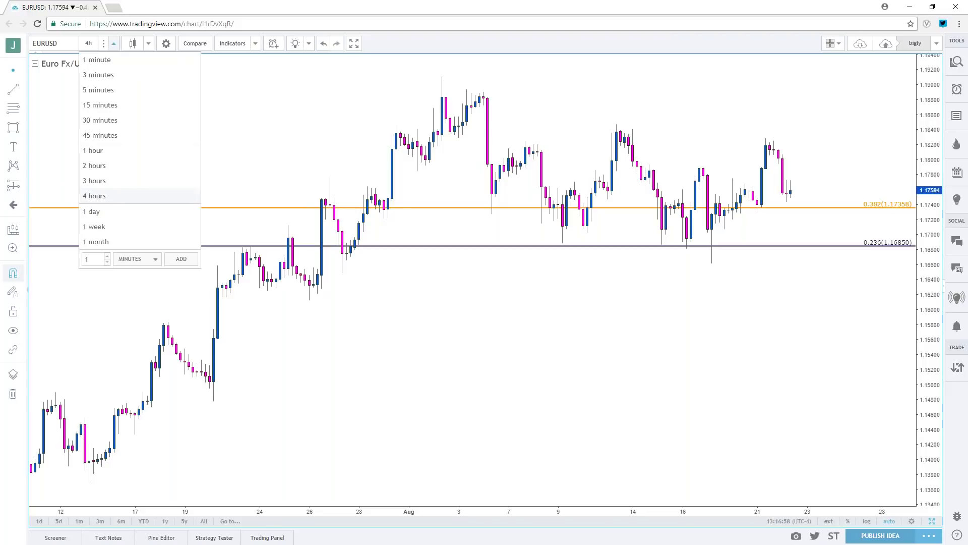
{"action": "left_click", "coordinate": [93, 151]}
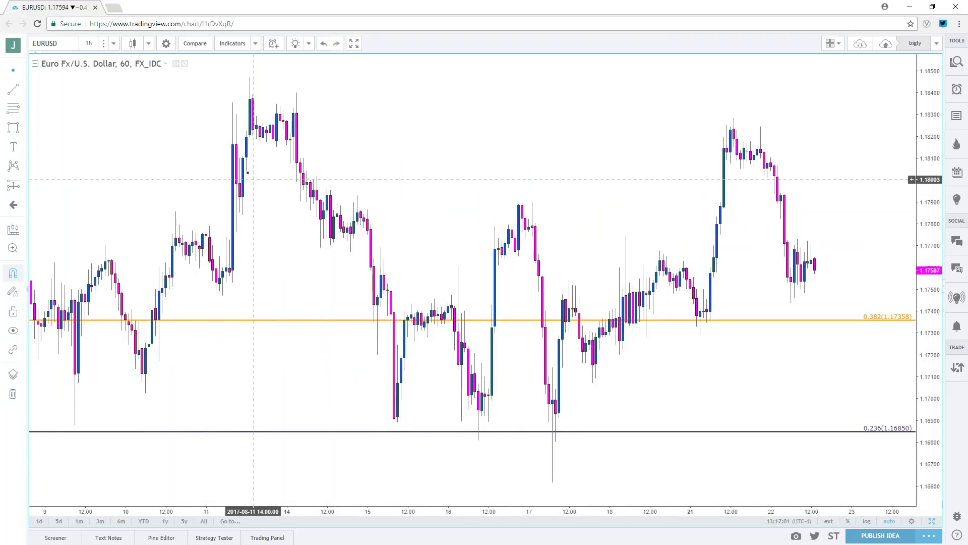
{"action": "left_click", "coordinate": [89, 44]}
{"action": "left_click", "coordinate": [104, 214]}
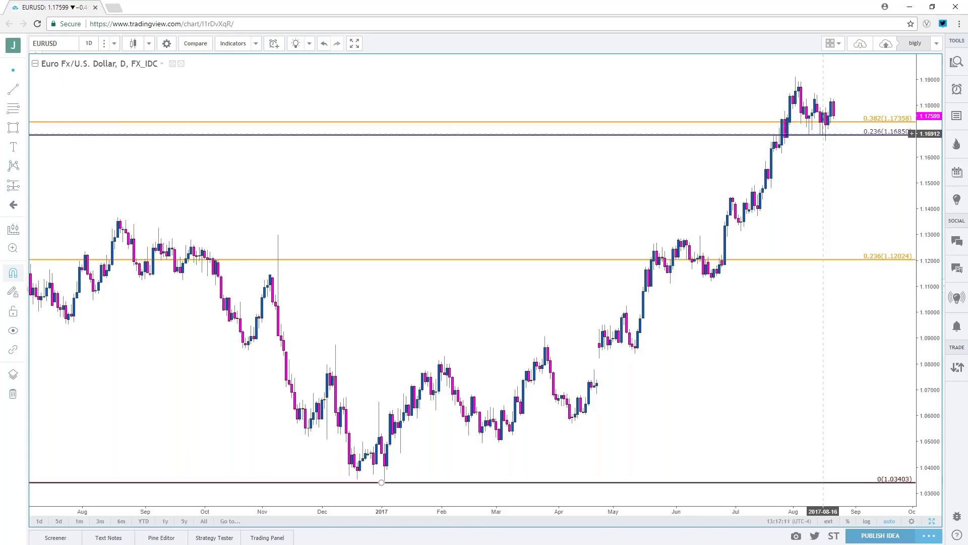
{"action": "left_click_drag", "start_coordinate": [822, 161], "coordinate": [777, 162]}
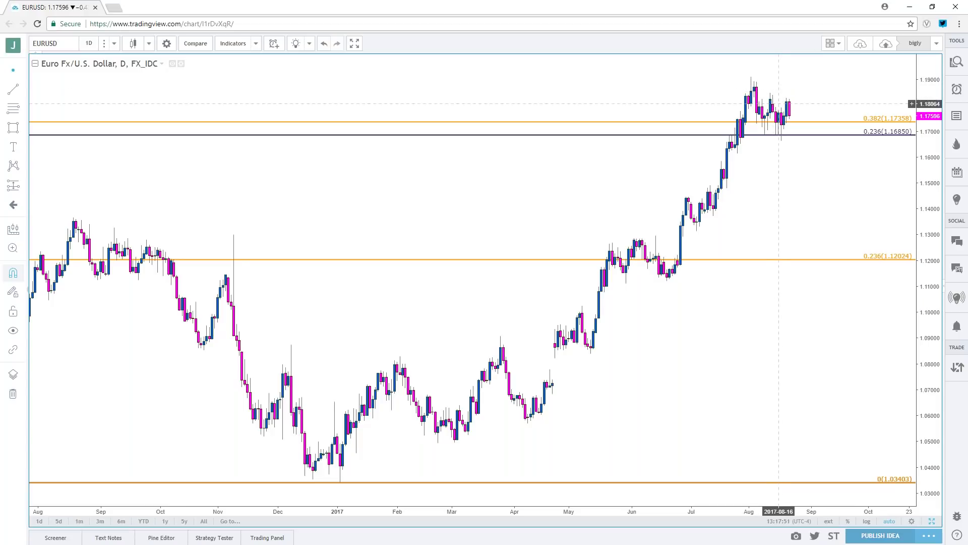
Draw a Fib retracement from the July low 1.13126 to the August high 1.19103.
{"action": "left_click", "coordinate": [22, 112]}
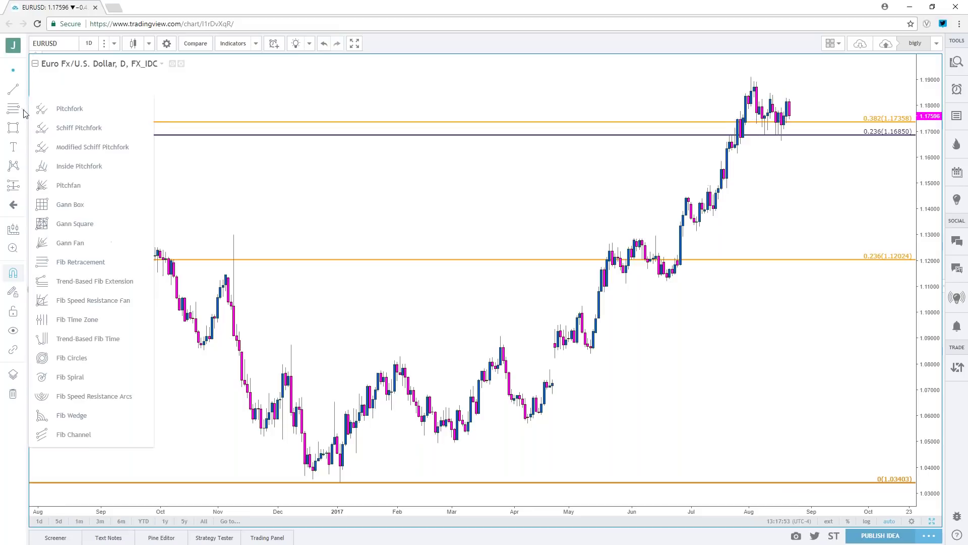
{"action": "left_click", "coordinate": [81, 261]}
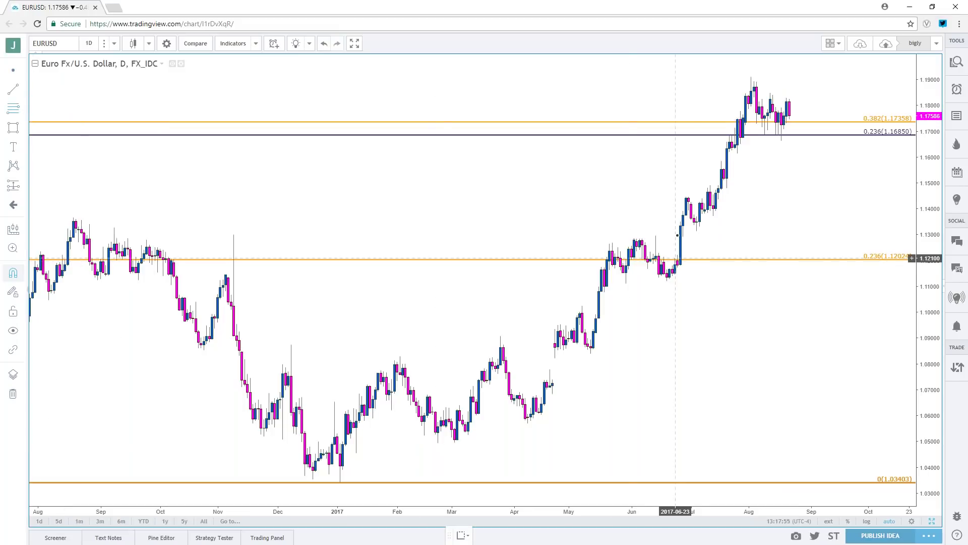
{"action": "left_click", "coordinate": [696, 231]}
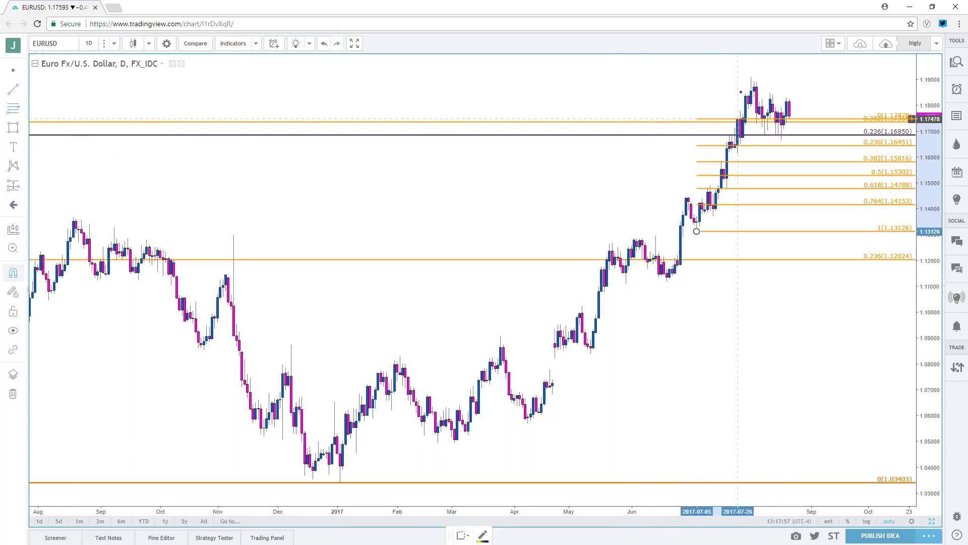
{"action": "left_click", "coordinate": [751, 77]}
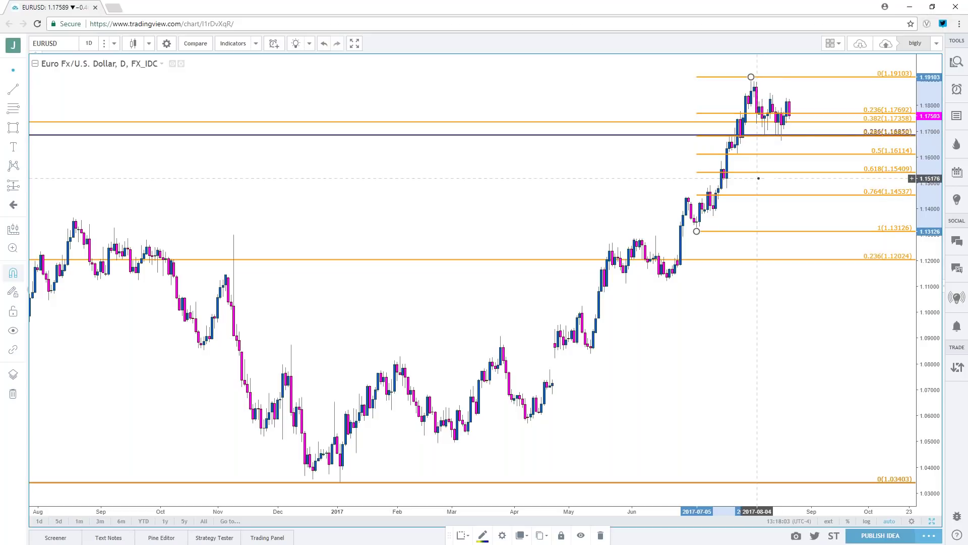
Colour the new Fib's levels blue with the saved level 6 template.
{"action": "double_click", "coordinate": [751, 231]}
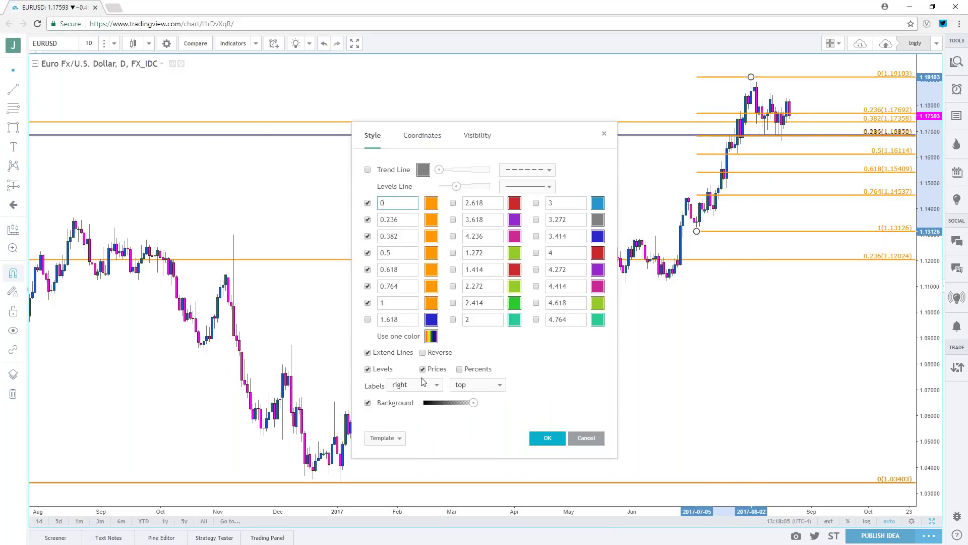
{"action": "left_click", "coordinate": [383, 438]}
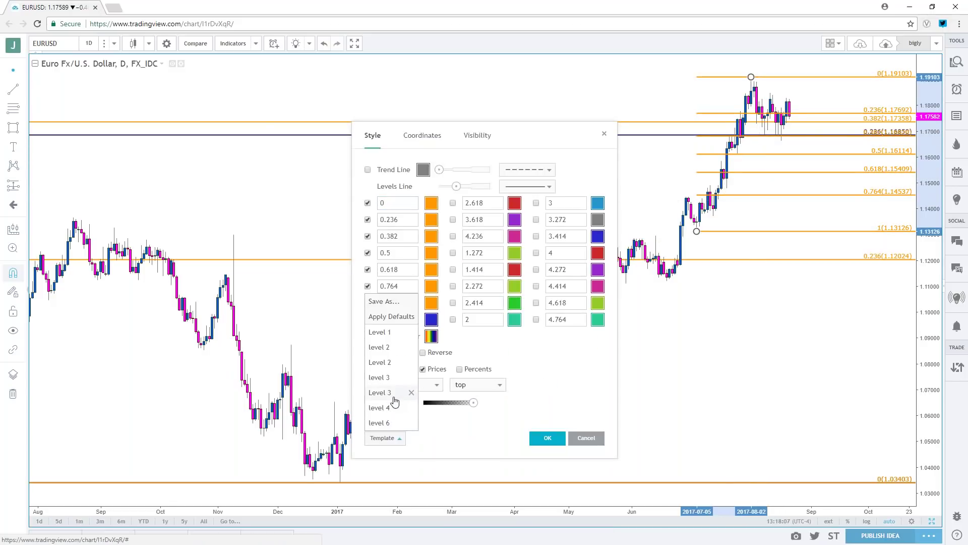
{"action": "left_click", "coordinate": [395, 395]}
{"action": "left_click", "coordinate": [391, 437]}
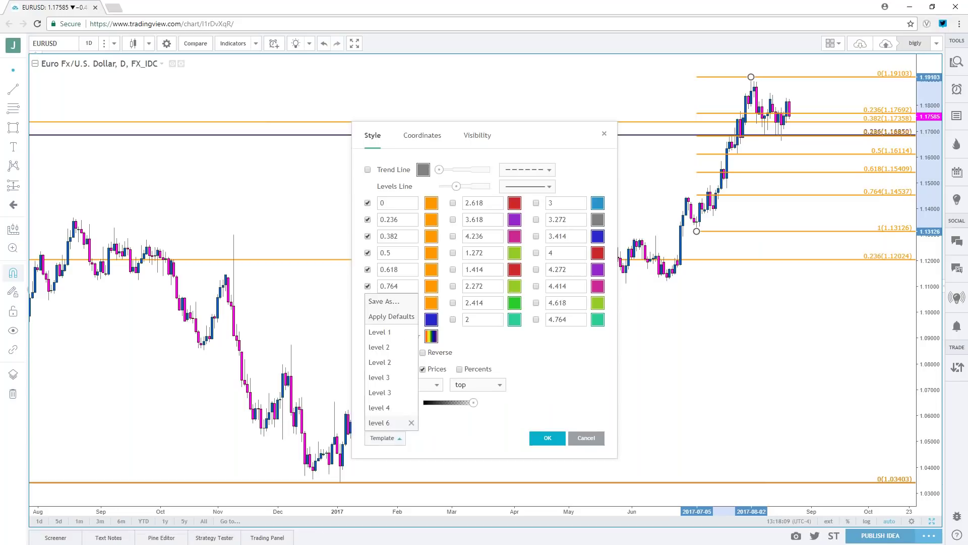
{"action": "left_click", "coordinate": [381, 422]}
{"action": "left_click", "coordinate": [547, 438]}
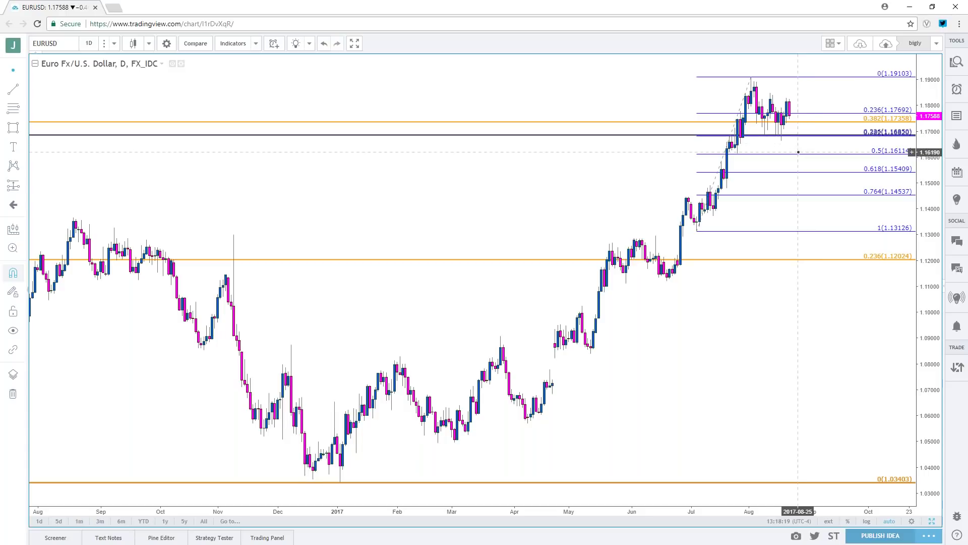
Drag the blue Fib's lower anchor to 1.11190, moving its 0.5 level to 1.15147.
{"action": "scroll", "coordinate": [794, 157], "scroll_direction": "up", "scroll_amount": 4}
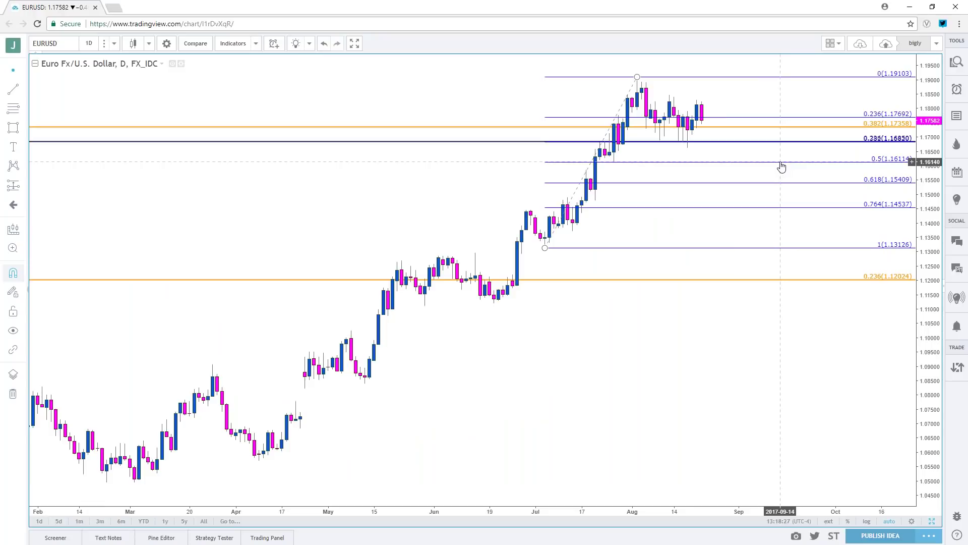
{"action": "scroll", "coordinate": [782, 167], "scroll_direction": "down", "scroll_amount": 2}
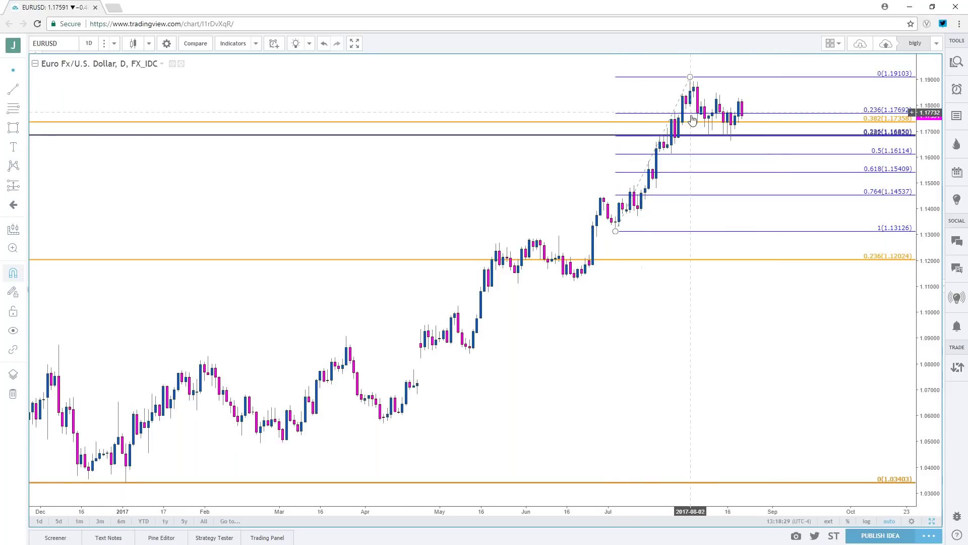
{"action": "mouse_move", "coordinate": [615, 231]}
{"action": "left_mouse_down"}
{"action": "mouse_move", "coordinate": [609, 226]}
{"action": "mouse_move", "coordinate": [575, 281]}
{"action": "left_mouse_up"}
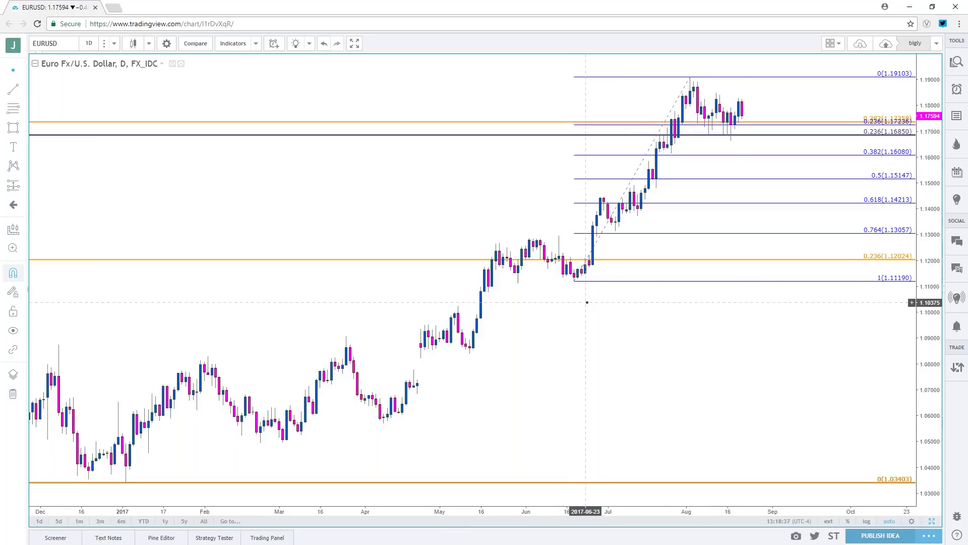
{"action": "scroll", "coordinate": [585, 300], "scroll_direction": "up", "scroll_amount": 3}
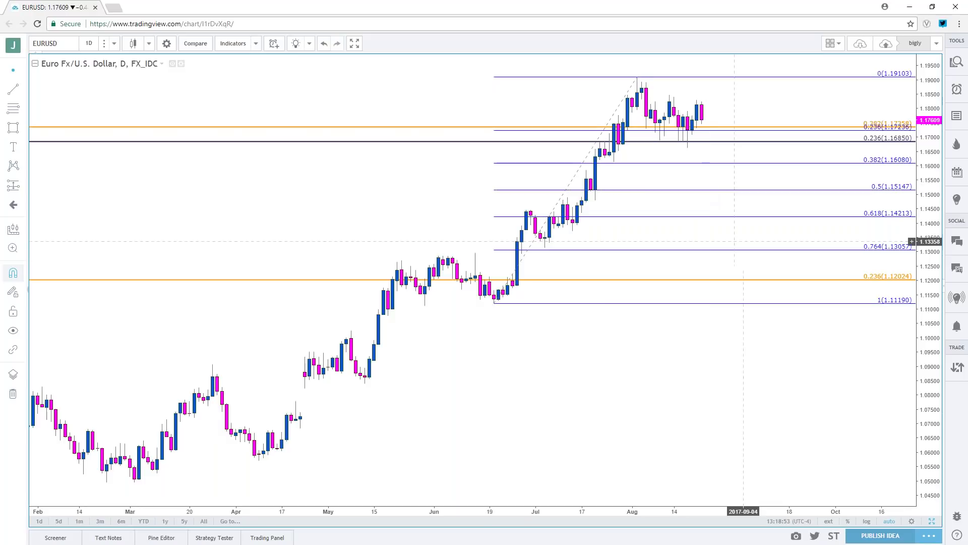
Maximize the top-left EURUSD round-number levels chart on daily candles, zoomed out.
{"action": "left_click", "coordinate": [931, 521]}
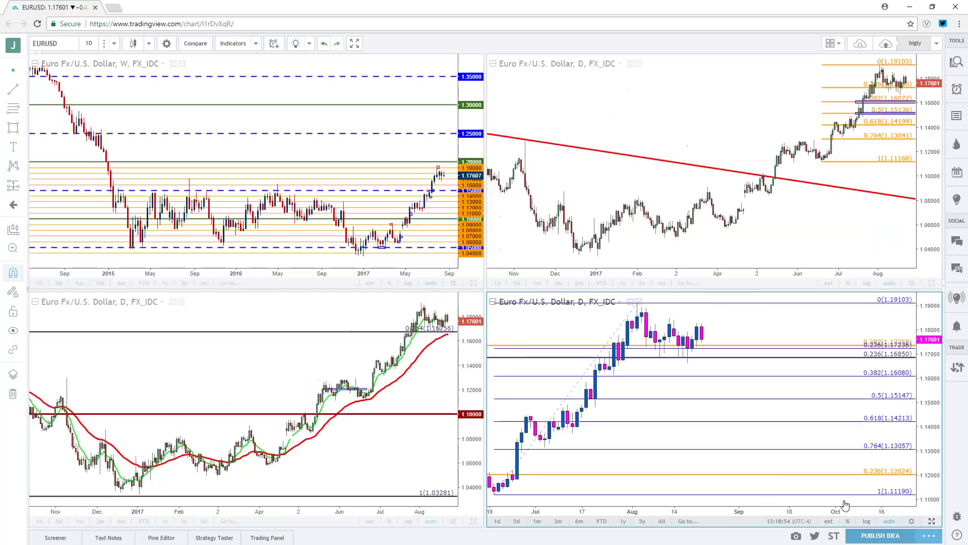
{"action": "left_click", "coordinate": [473, 283]}
{"action": "left_click", "coordinate": [114, 44]}
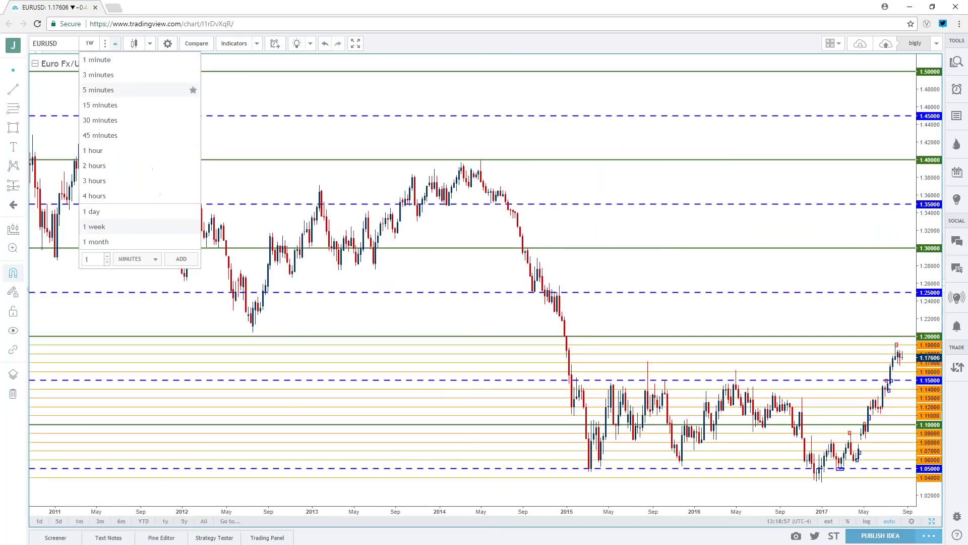
{"action": "left_click", "coordinate": [100, 151]}
{"action": "left_click", "coordinate": [113, 44]}
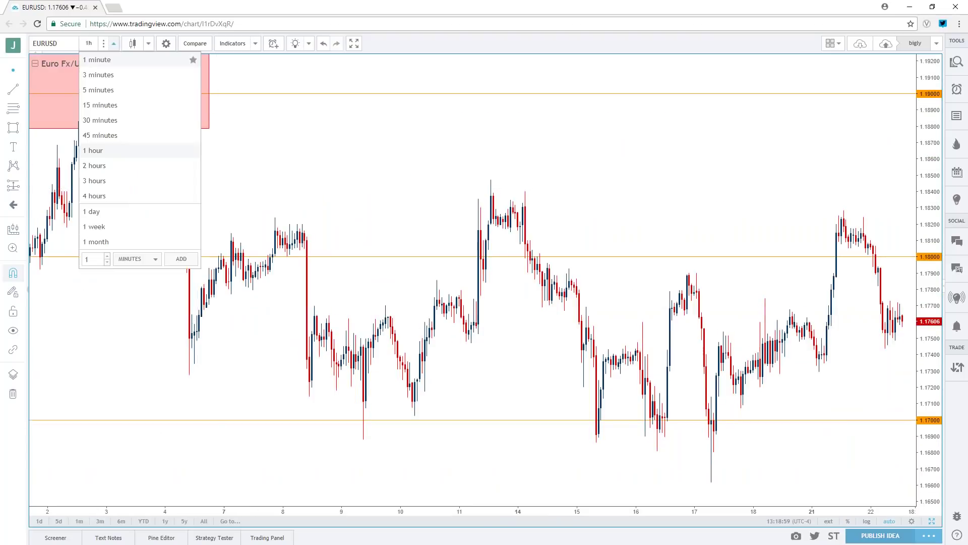
{"action": "left_click", "coordinate": [95, 211]}
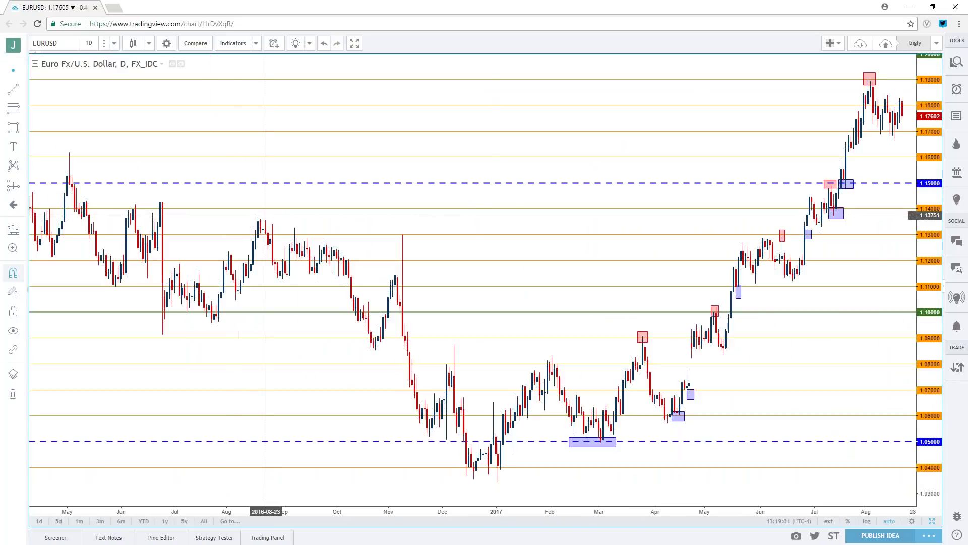
{"action": "scroll", "coordinate": [485, 224], "scroll_direction": "right", "scroll_amount": 3}
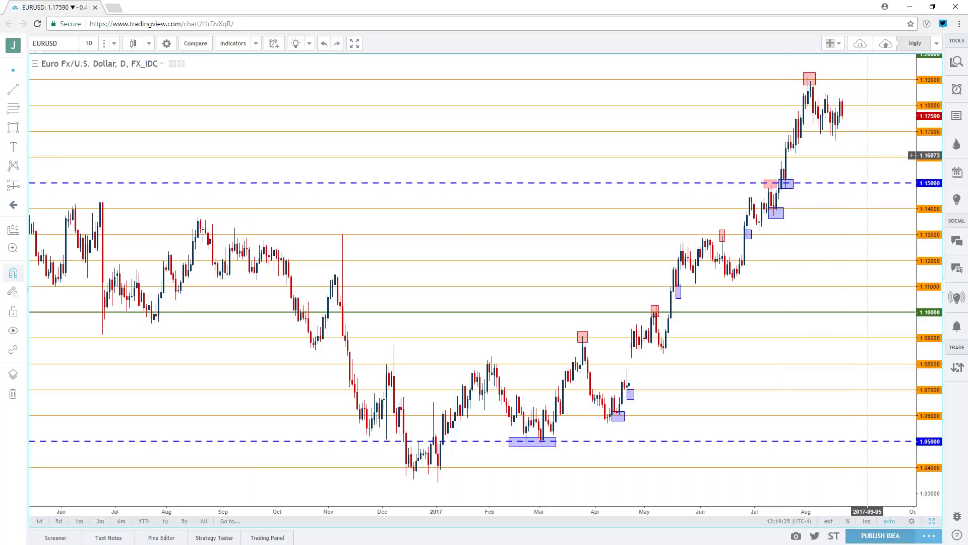
{"action": "scroll", "coordinate": [871, 164], "scroll_direction": "down", "scroll_amount": 3}
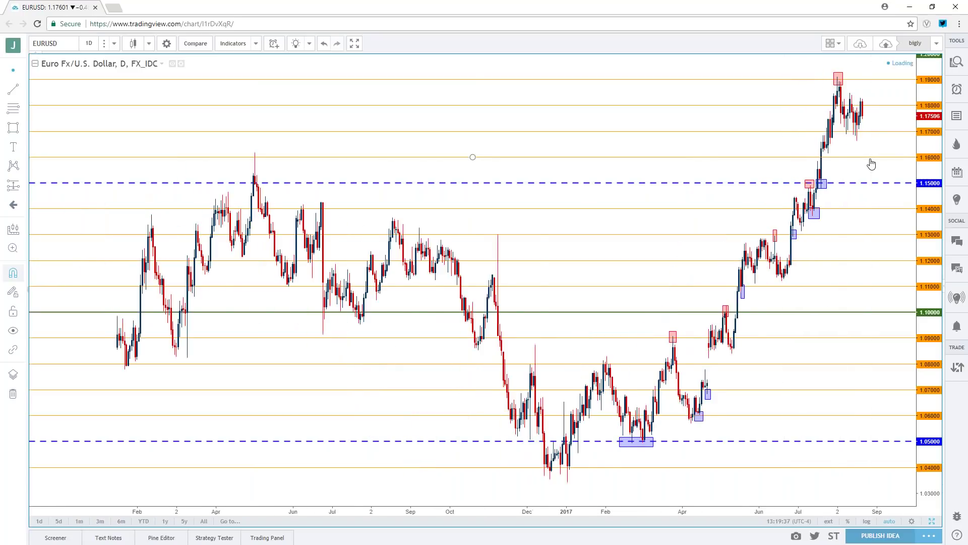
{"action": "scroll", "coordinate": [869, 164], "scroll_direction": "down", "scroll_amount": 3}
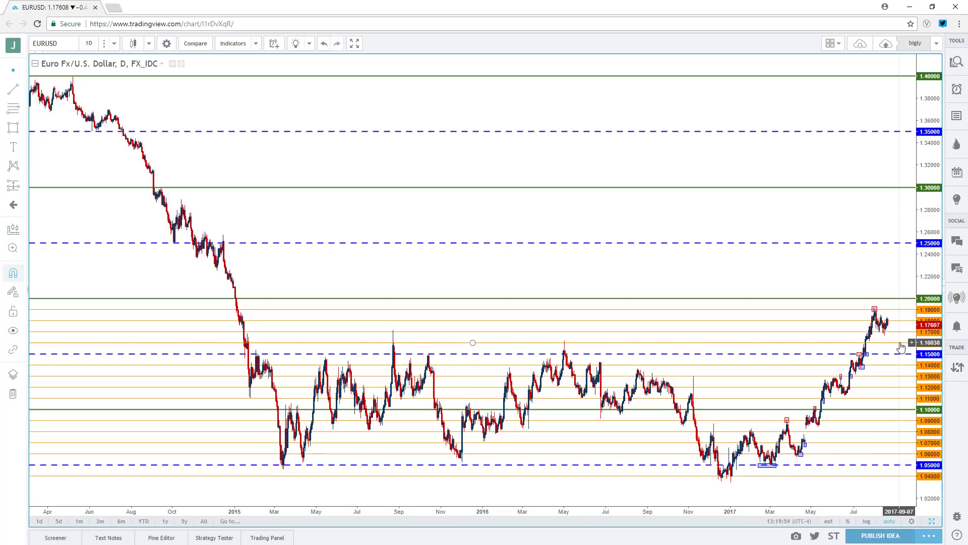
Maximize the bottom-right EURUSD Fibonacci chart and set it to 1W candles.
{"action": "left_click_drag", "start_coordinate": [900, 346], "coordinate": [901, 354]}
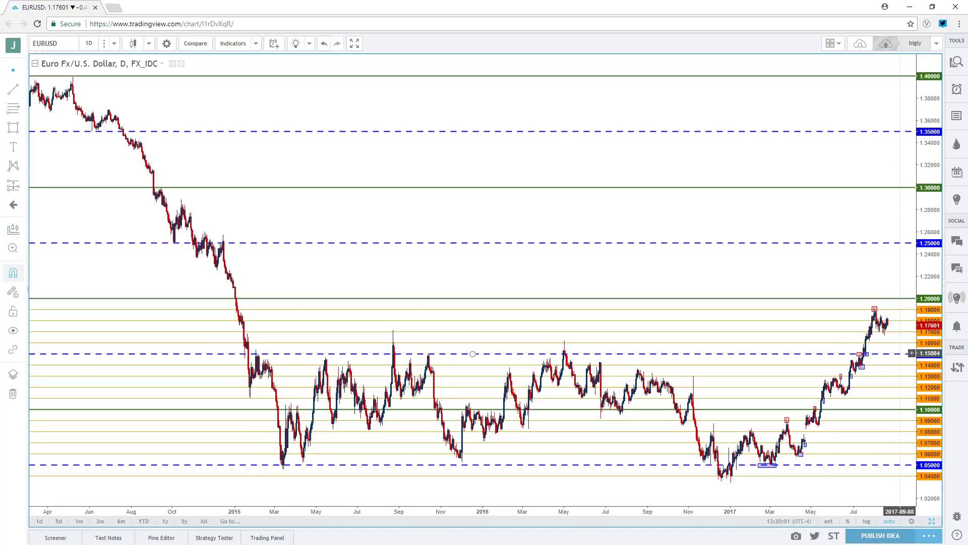
{"action": "scroll", "coordinate": [900, 353], "scroll_direction": "up", "scroll_amount": 5}
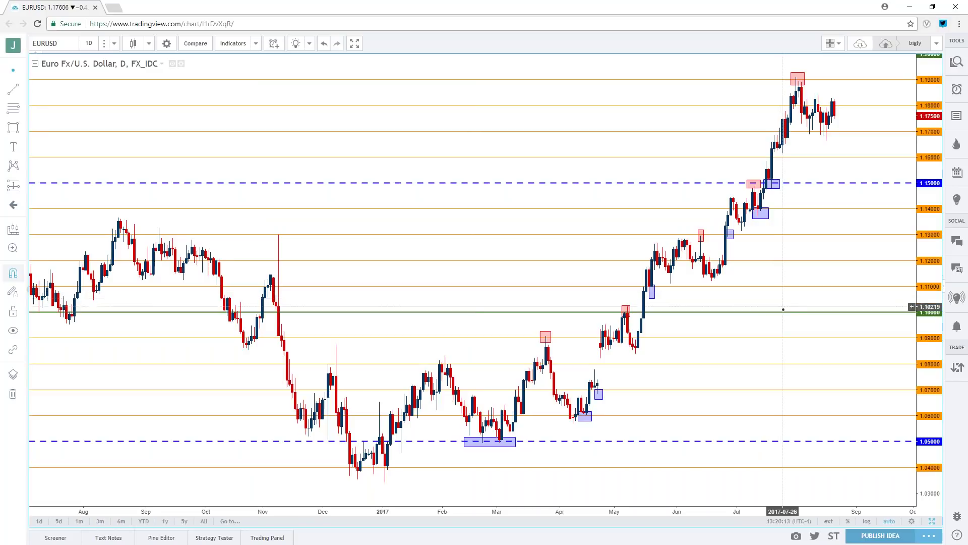
{"action": "scroll", "coordinate": [785, 317], "scroll_direction": "down", "scroll_amount": 1}
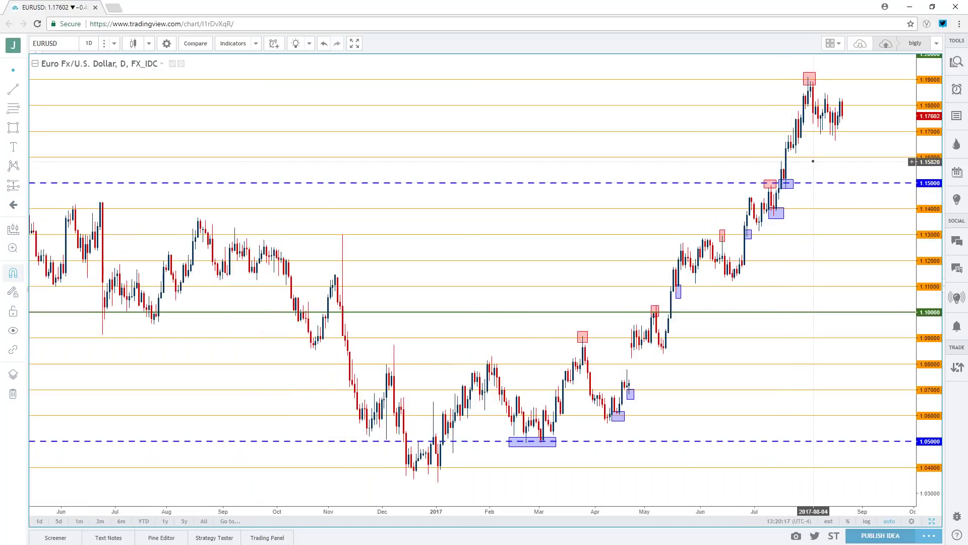
{"action": "left_click", "coordinate": [931, 523]}
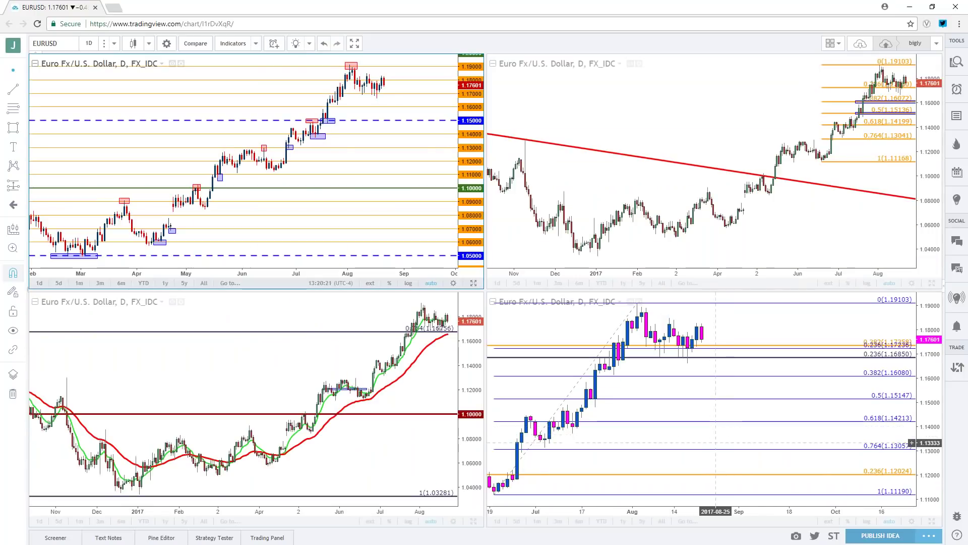
{"action": "left_click", "coordinate": [931, 521]}
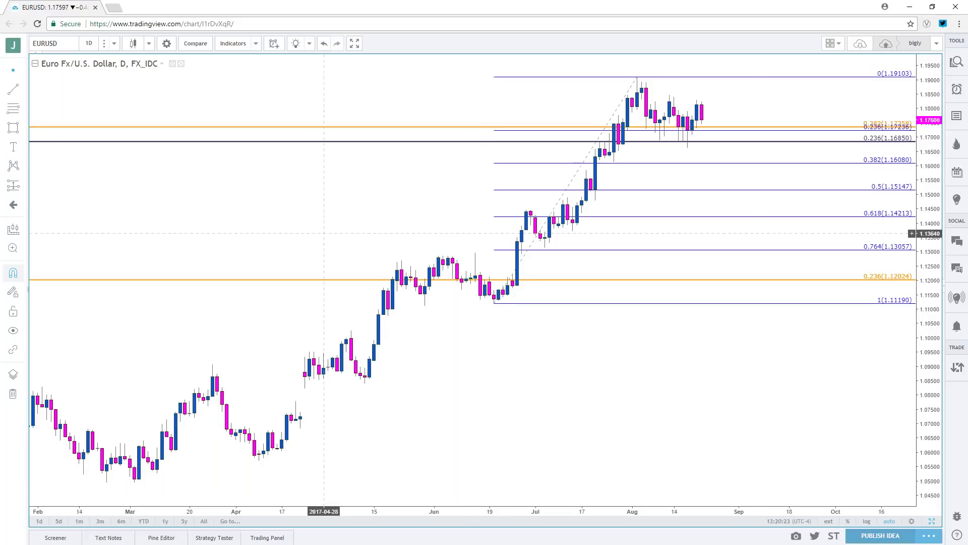
{"action": "left_click", "coordinate": [89, 42]}
{"action": "left_click", "coordinate": [98, 223]}
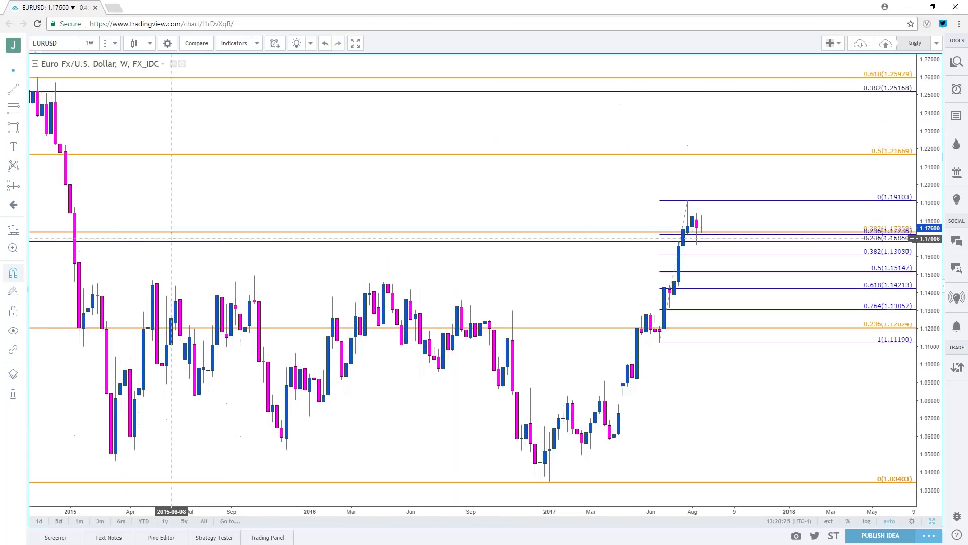
Load the GBPUSD chart and zoom out to show its Fibonacci levels and red trendline.
{"action": "left_click", "coordinate": [76, 43]}
{"action": "type", "text": "GBPUS"}
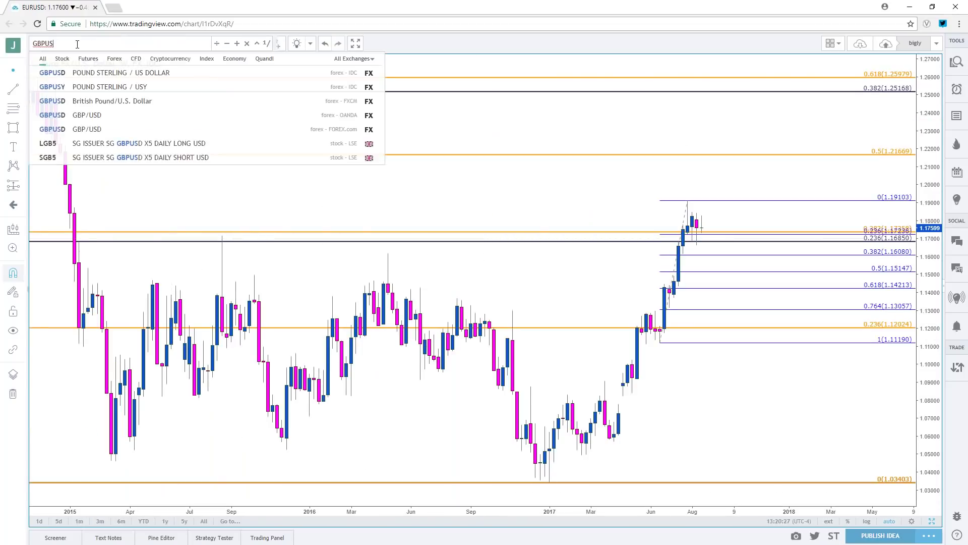
{"action": "type", "text": "D"}
{"action": "key", "text": "Return"}
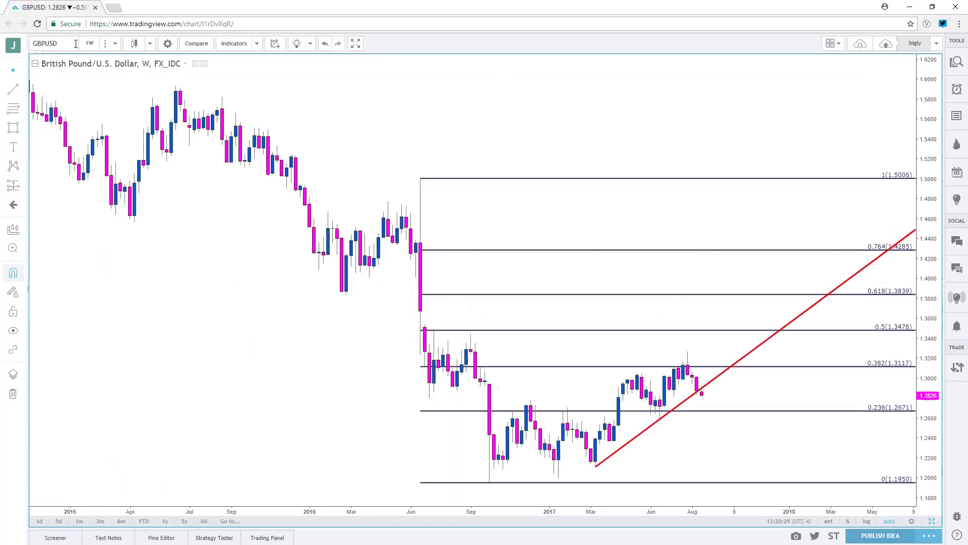
{"action": "scroll", "coordinate": [160, 130], "scroll_direction": "down", "scroll_amount": 5}
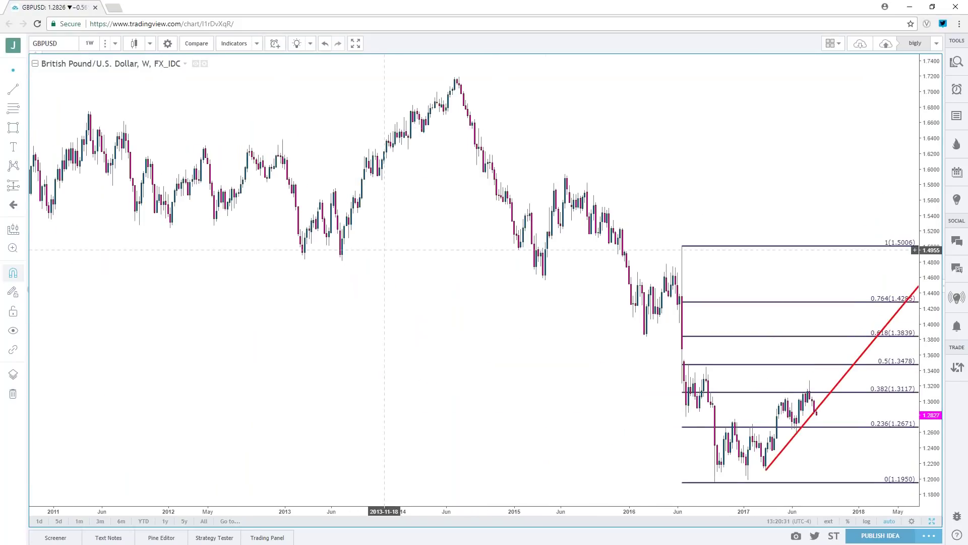
{"action": "scroll", "coordinate": [464, 340], "scroll_direction": "down", "scroll_amount": 3}
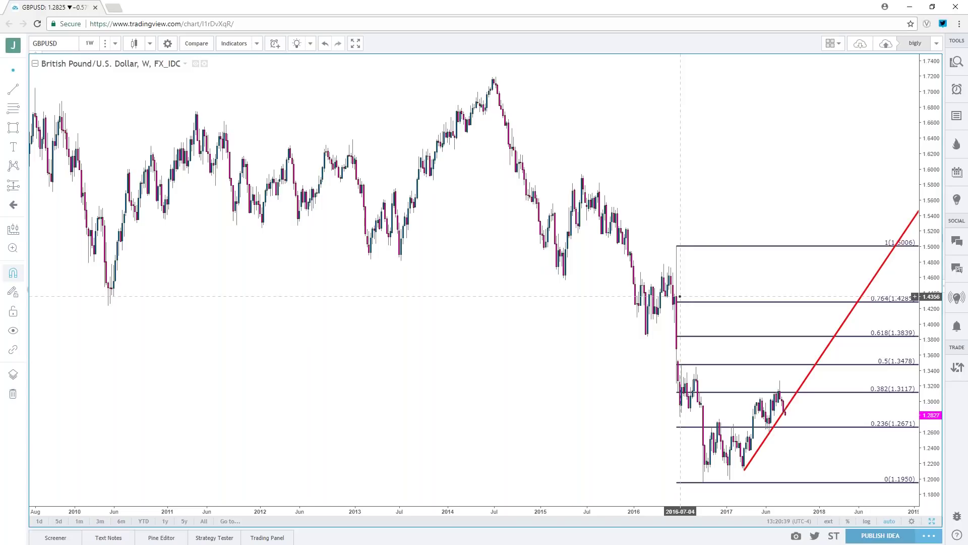
Switch GBPUSD to the 1-month interval and zoom in on the Fib from 1.5006 to 1.1950.
{"action": "left_click", "coordinate": [92, 45]}
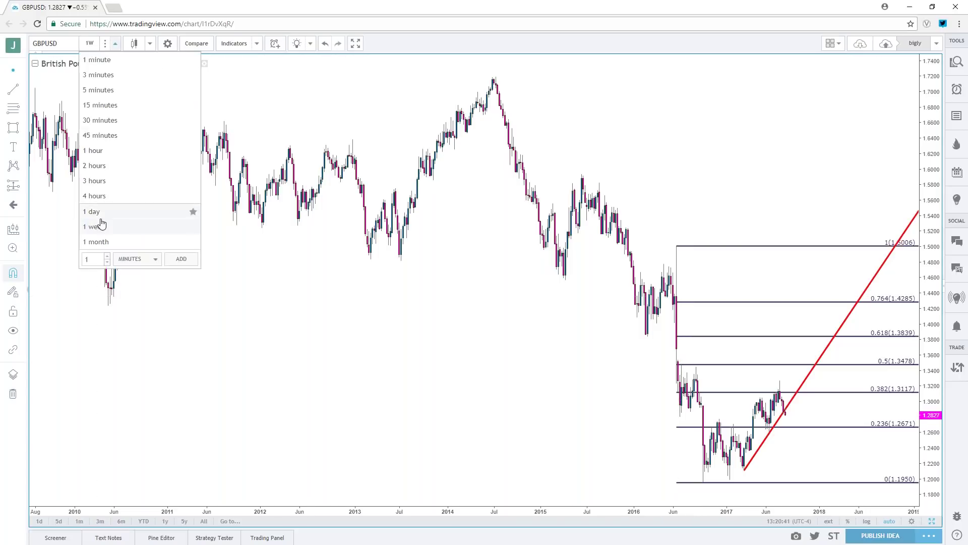
{"action": "left_click", "coordinate": [100, 240]}
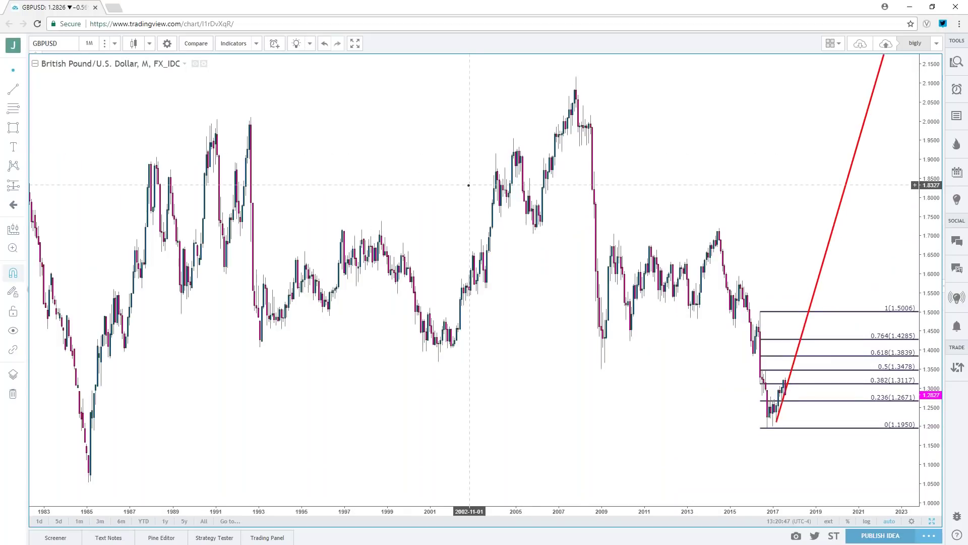
{"action": "scroll", "coordinate": [503, 97], "scroll_direction": "up", "scroll_amount": 2}
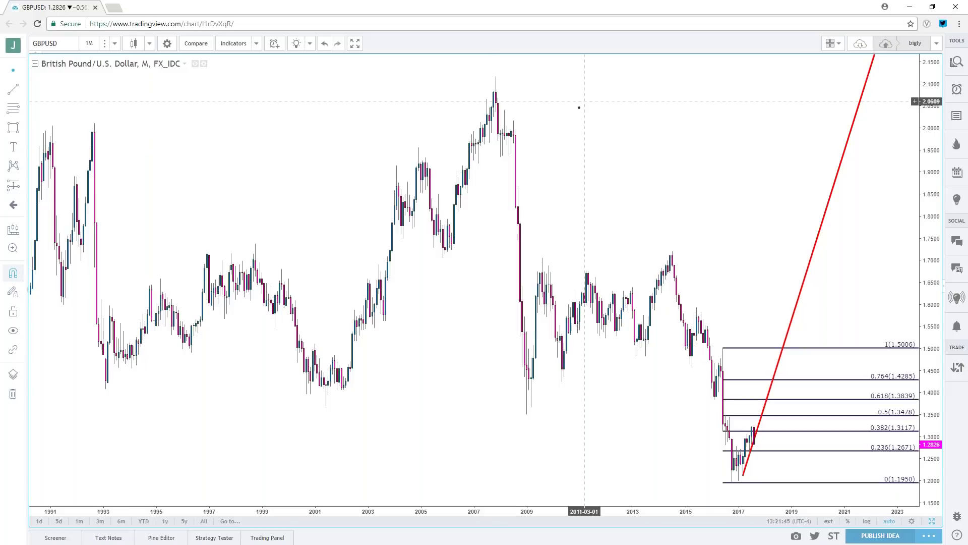
{"action": "scroll", "coordinate": [571, 111], "scroll_direction": "up", "scroll_amount": 3}
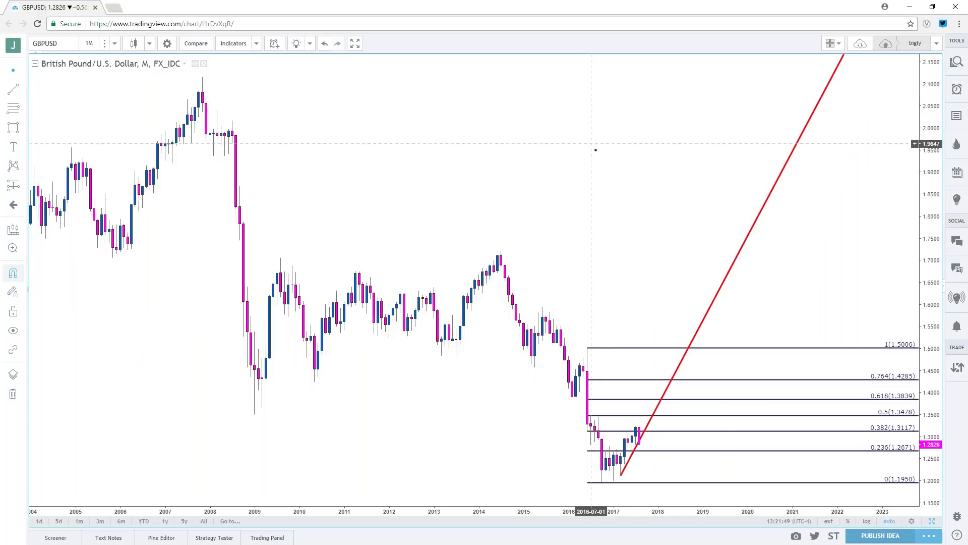
Switch GBPUSD back to weekly candles and select the red trendline rising from the March 2017 low.
{"action": "left_click", "coordinate": [89, 43]}
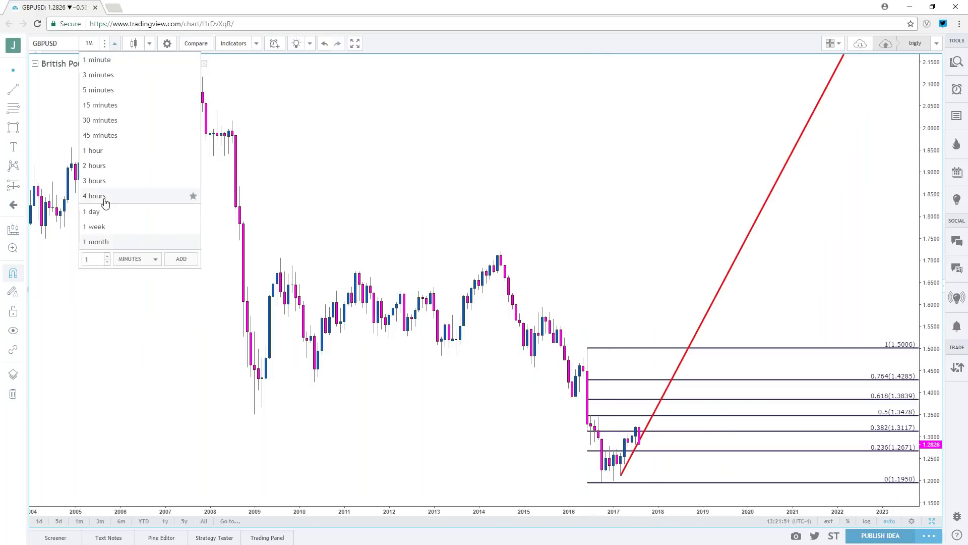
{"action": "left_click", "coordinate": [101, 225]}
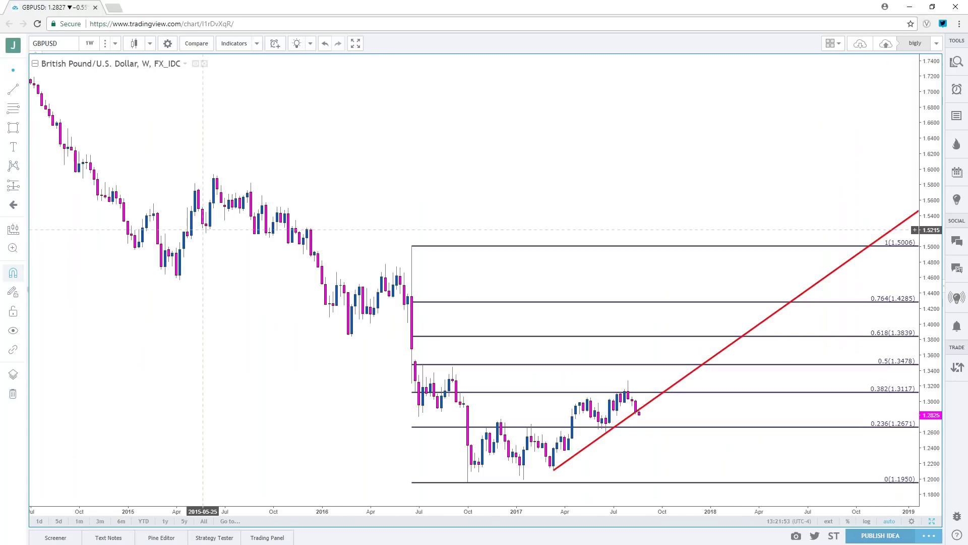
{"action": "scroll", "coordinate": [283, 233], "scroll_direction": "down", "scroll_amount": 2}
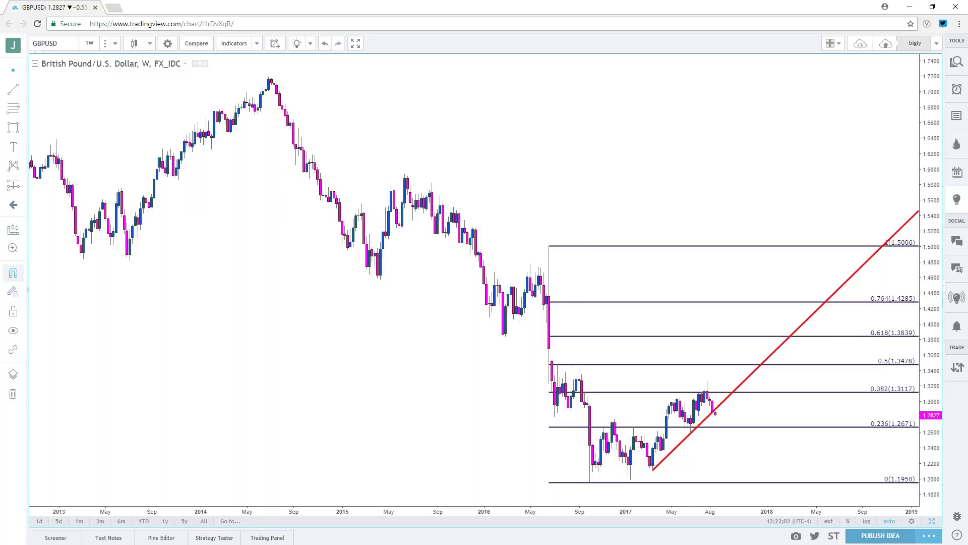
{"action": "left_click", "coordinate": [653, 469]}
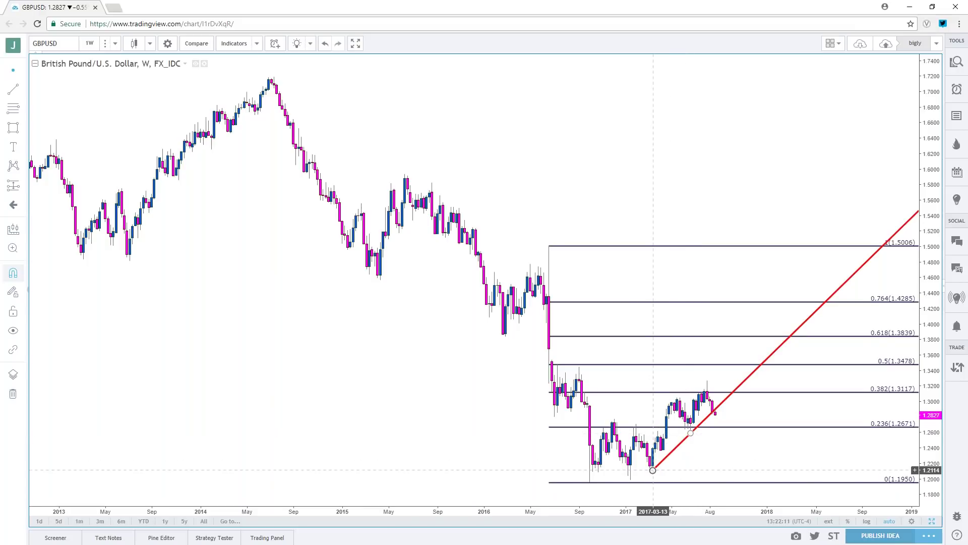
{"action": "scroll", "coordinate": [653, 470], "scroll_direction": "up", "scroll_amount": 2}
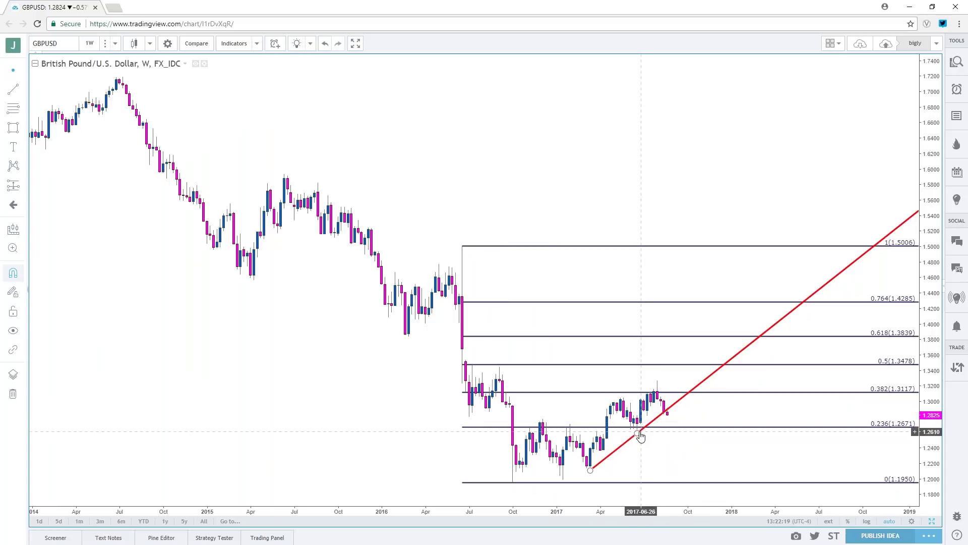
Switch GBPUSD to daily candles and zoom out to see price on the red trendline.
{"action": "left_click", "coordinate": [114, 43]}
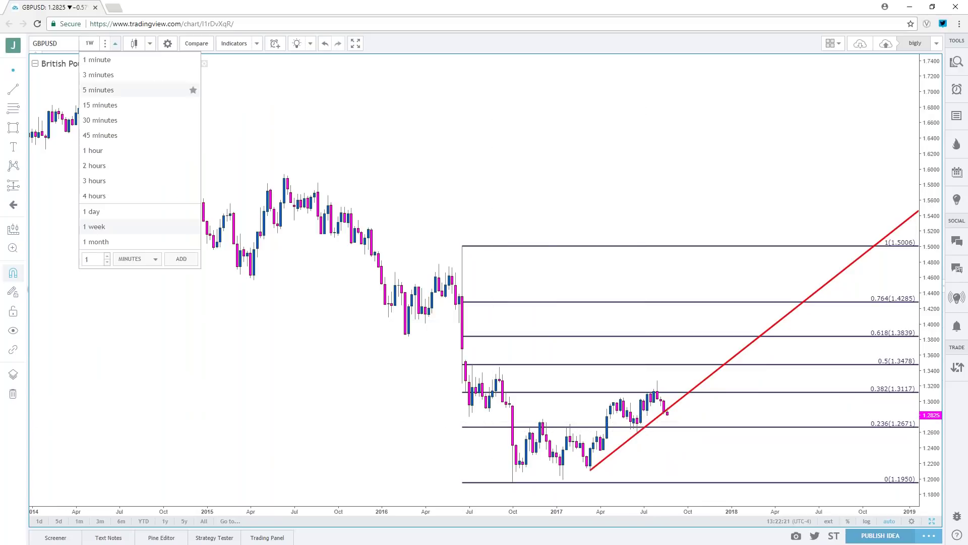
{"action": "left_click", "coordinate": [113, 211]}
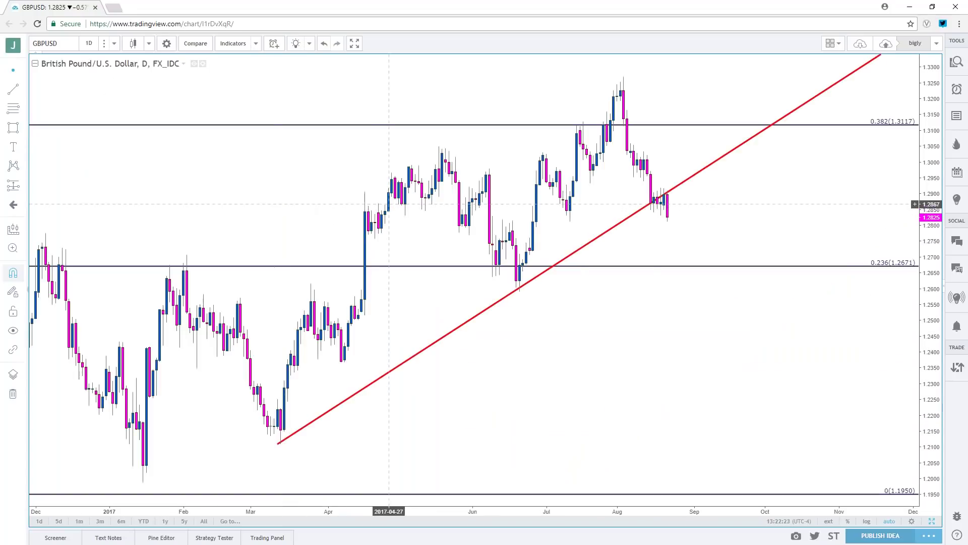
{"action": "scroll", "coordinate": [390, 204], "scroll_direction": "down", "scroll_amount": 2}
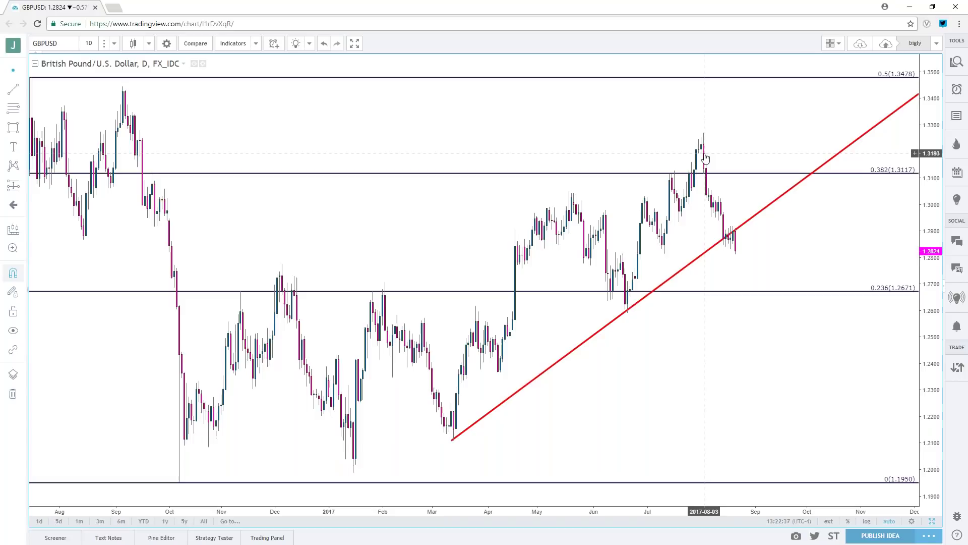
{"action": "scroll", "coordinate": [705, 157], "scroll_direction": "down", "scroll_amount": 5}
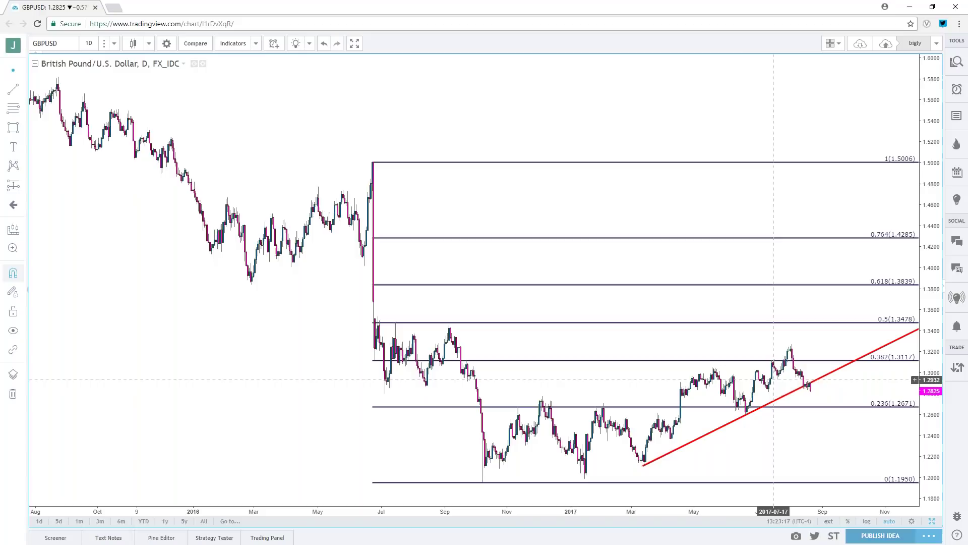
Load the OANDA EURGBP chart and zoom in on price action since spring 2016.
{"action": "left_click", "coordinate": [69, 41]}
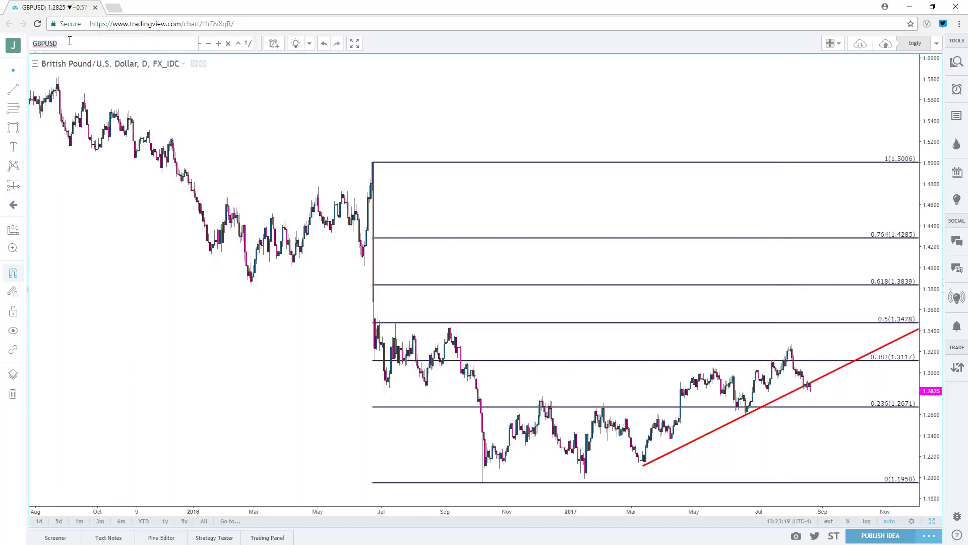
{"action": "type", "text": "EURGBP"}
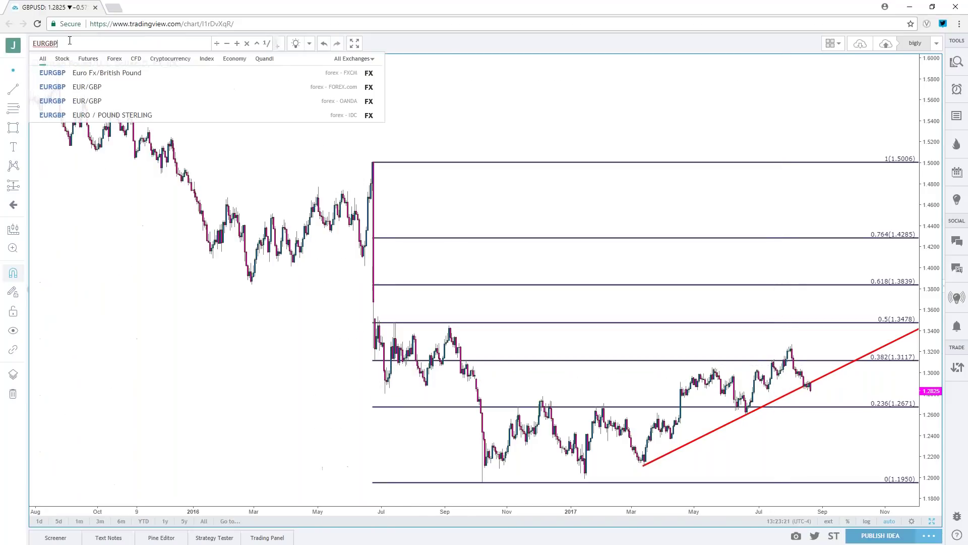
{"action": "key", "text": "Down"}
{"action": "key", "text": "Down"}
{"action": "key", "text": "Down"}
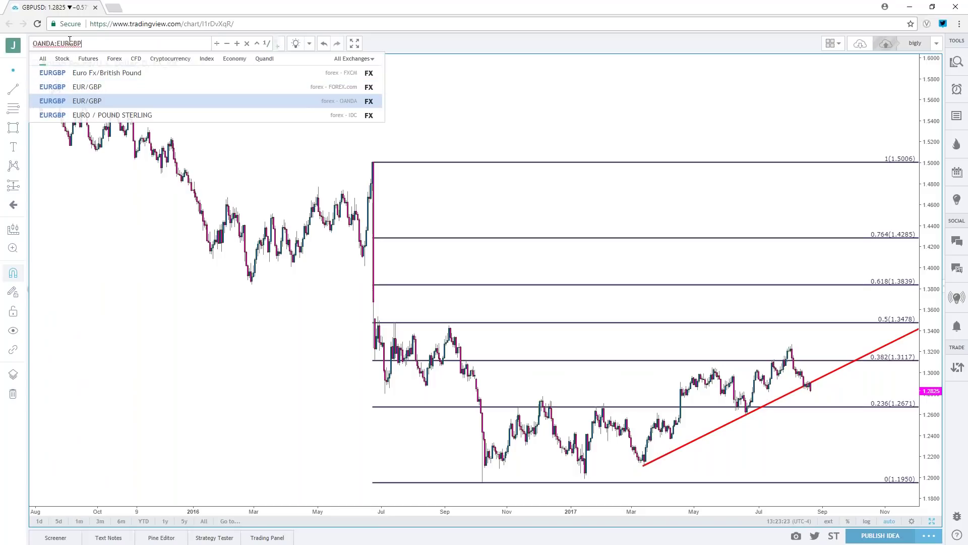
{"action": "key", "text": "Return"}
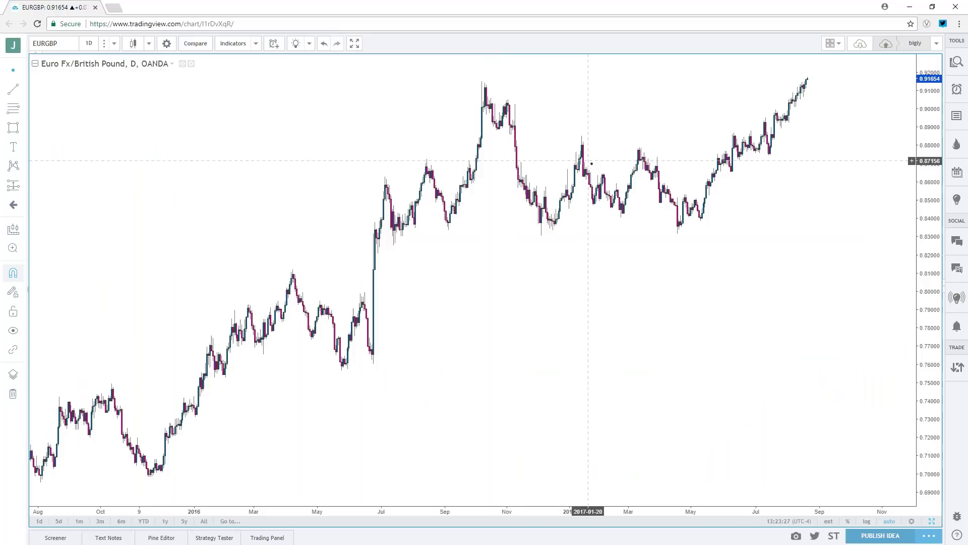
{"action": "scroll", "coordinate": [597, 172], "scroll_direction": "up", "scroll_amount": 2}
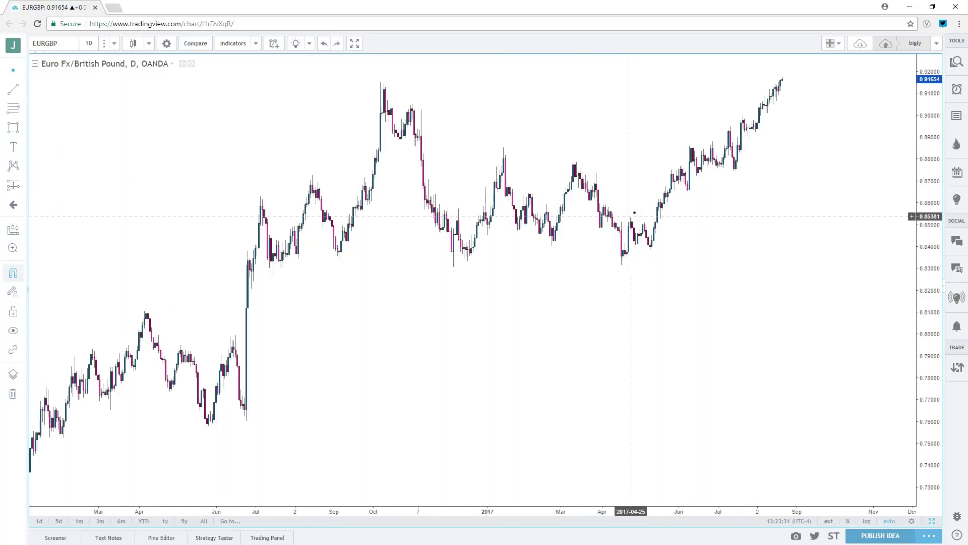
{"action": "scroll", "coordinate": [635, 186], "scroll_direction": "up", "scroll_amount": 1}
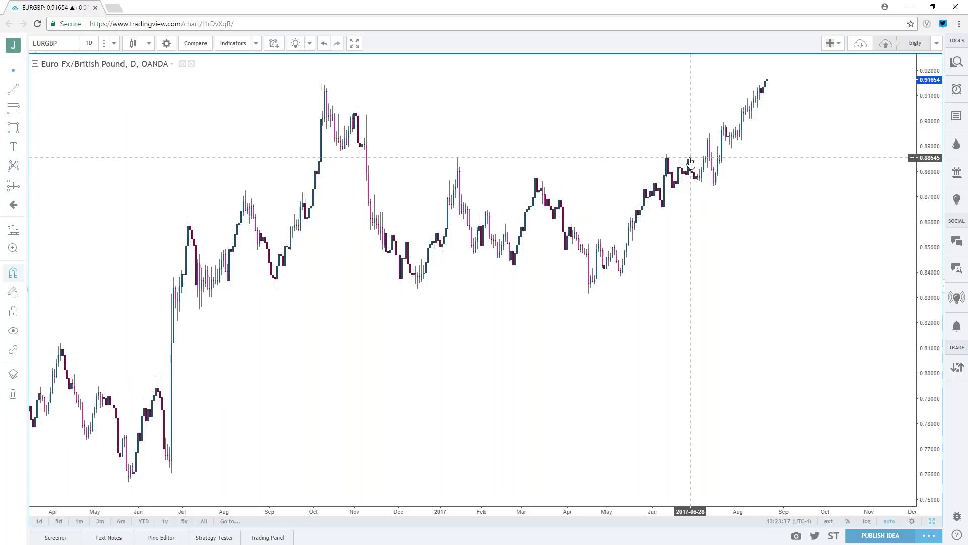
Load the FX_IDC GBPUSD daily chart and zoom in on the red trendline.
{"action": "left_click", "coordinate": [62, 43]}
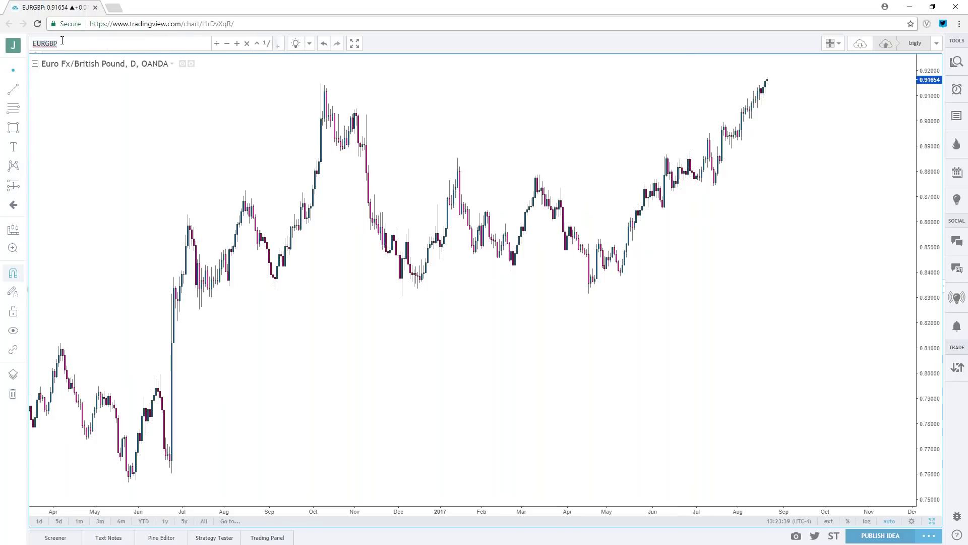
{"action": "type", "text": "GBPUSD"}
{"action": "key", "text": "Down"}
{"action": "key", "text": "Down"}
{"action": "key", "text": "Down"}
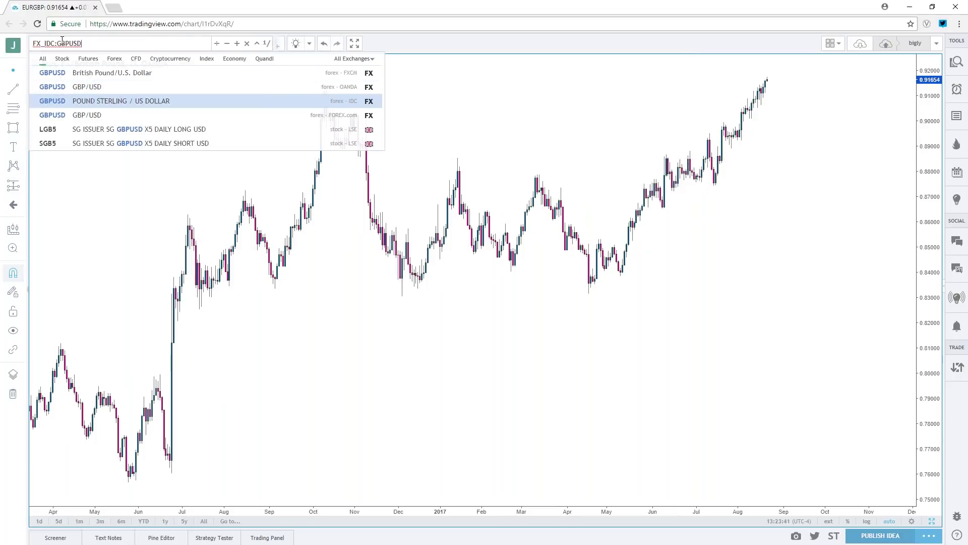
{"action": "key", "text": "Return"}
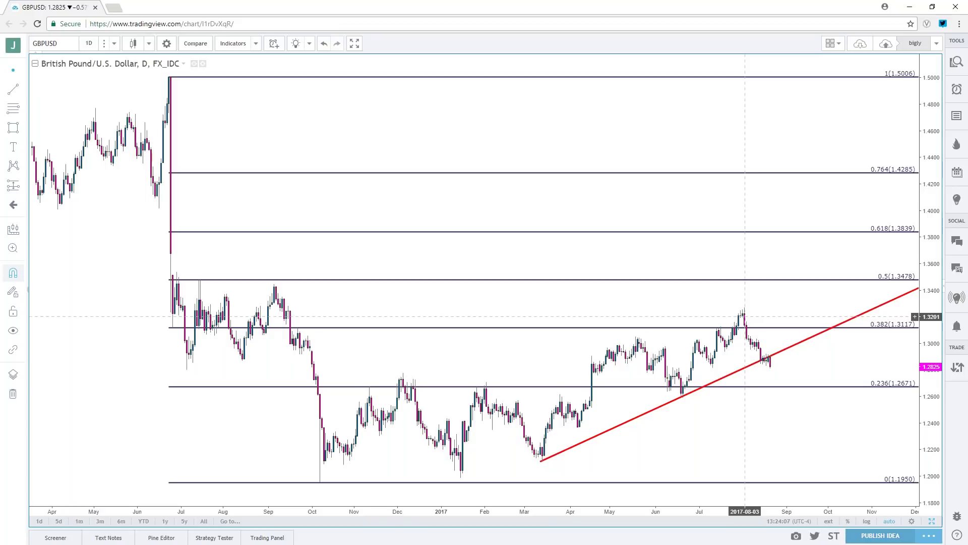
{"action": "scroll", "coordinate": [745, 316], "scroll_direction": "up", "scroll_amount": 3}
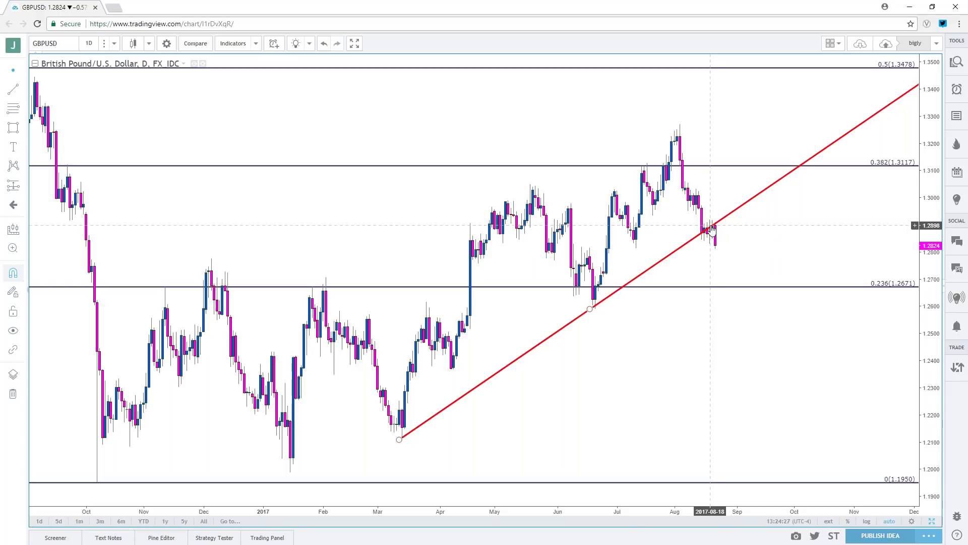
Move the red trendline's second anchor onto the late-June low near 1.2590.
{"action": "left_click_drag", "start_coordinate": [589, 309], "coordinate": [596, 309]}
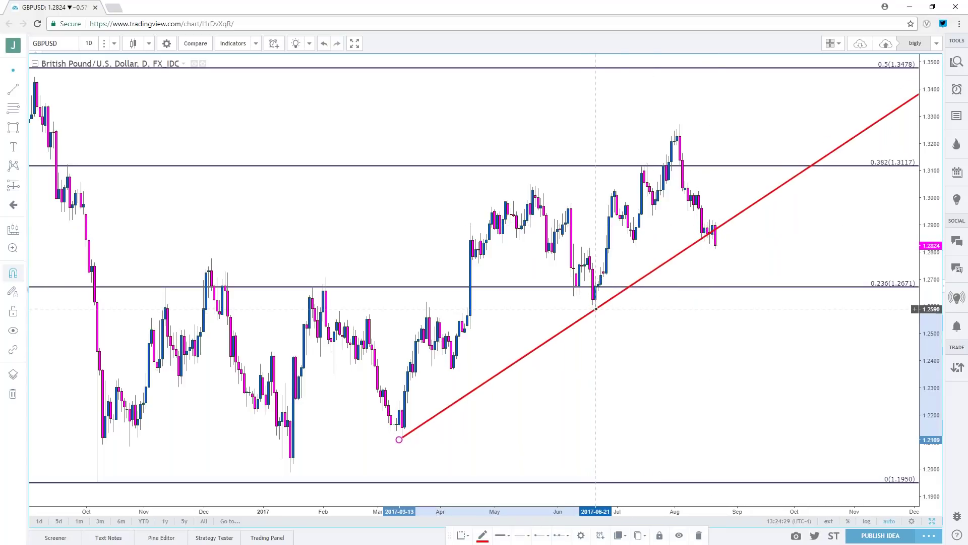
{"action": "left_click", "coordinate": [650, 283]}
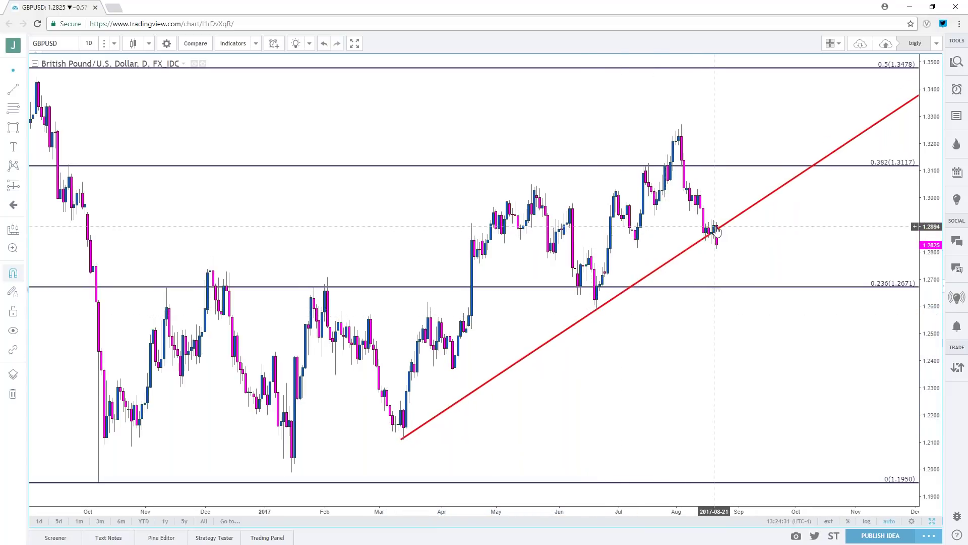
{"action": "scroll", "coordinate": [295, 211], "scroll_direction": "up", "scroll_amount": 1}
{"action": "scroll", "coordinate": [295, 211], "scroll_direction": "down", "scroll_amount": 1}
Draw a Fib retracement from the June low to the early-August high, then switch to 4-hour candles.
{"action": "left_click", "coordinate": [24, 113]}
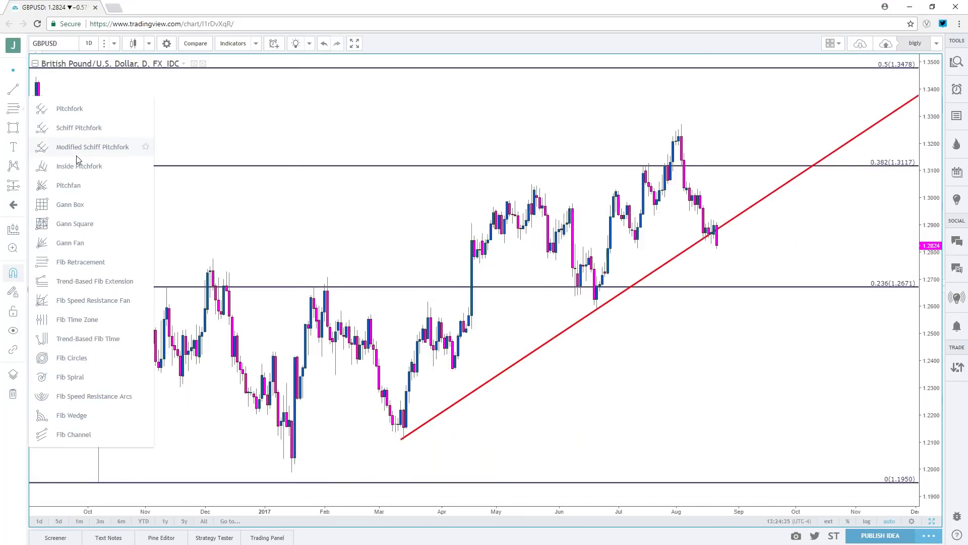
{"action": "left_click", "coordinate": [76, 262]}
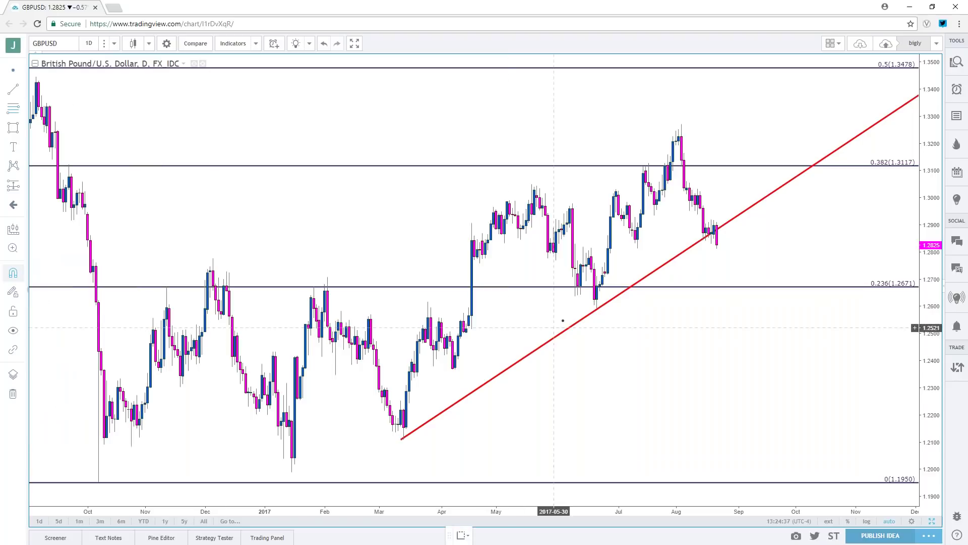
{"action": "left_click", "coordinate": [597, 308]}
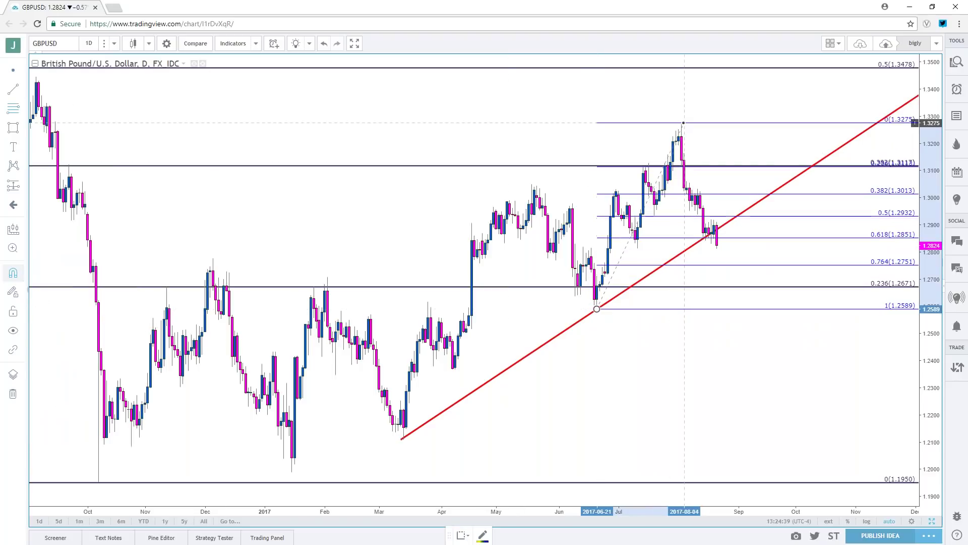
{"action": "left_click", "coordinate": [681, 124]}
{"action": "left_click", "coordinate": [789, 220]}
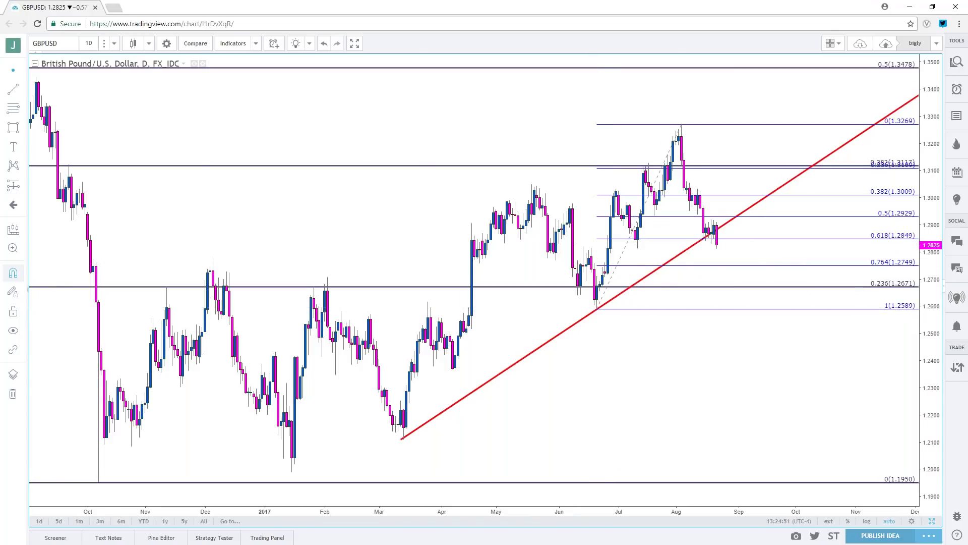
{"action": "left_click", "coordinate": [114, 43]}
{"action": "left_click", "coordinate": [109, 196]}
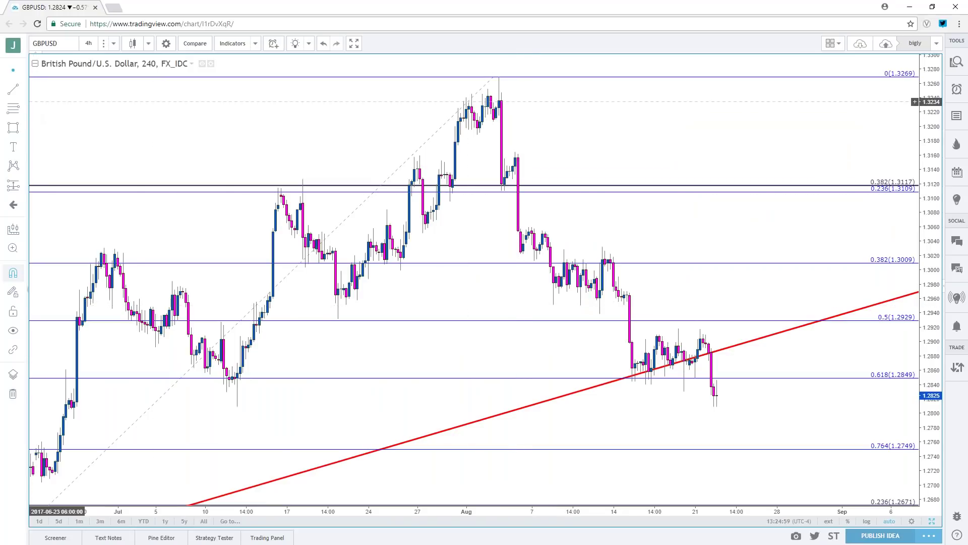
Mark the mid-July low with a horizontal ray at 1.2809, then bring up the DailyFX article.
{"action": "left_click", "coordinate": [25, 91]}
{"action": "left_click", "coordinate": [59, 147]}
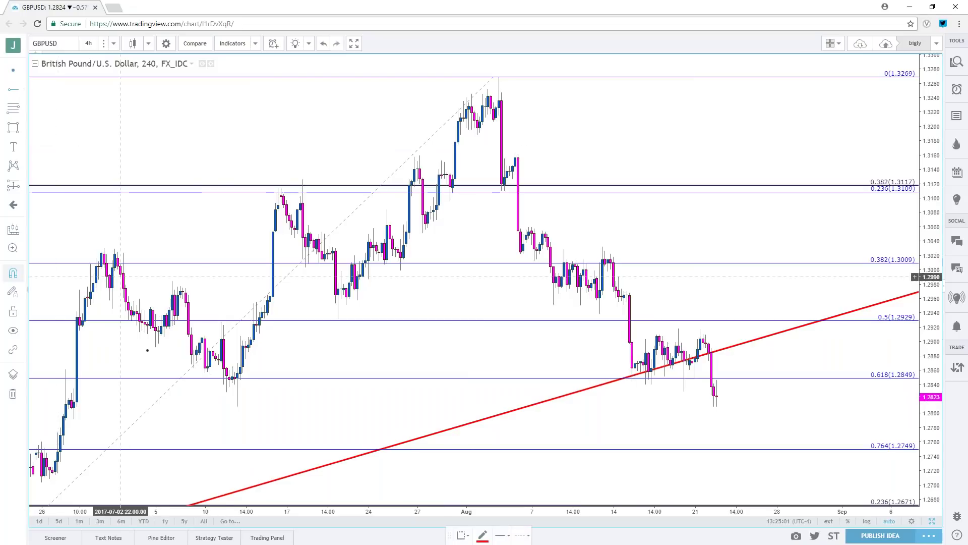
{"action": "left_click", "coordinate": [237, 406]}
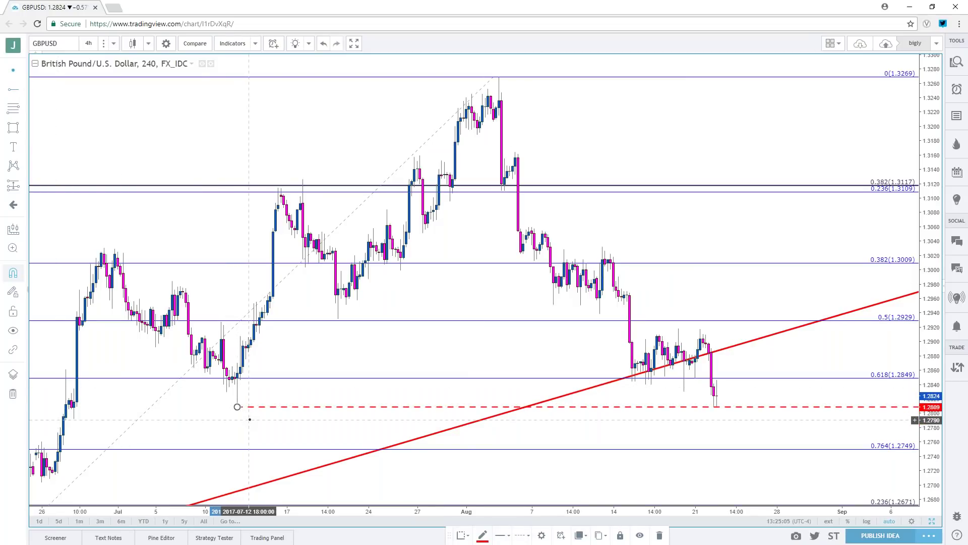
{"action": "left_click", "coordinate": [250, 417]}
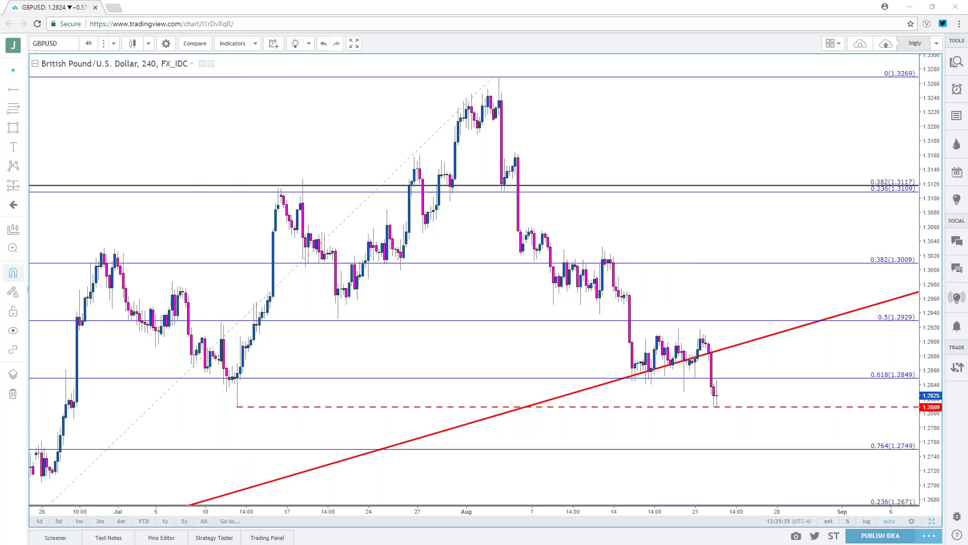
{"action": "key", "text": "alt+Tab"}
{"action": "left_click", "coordinate": [584, 139]}
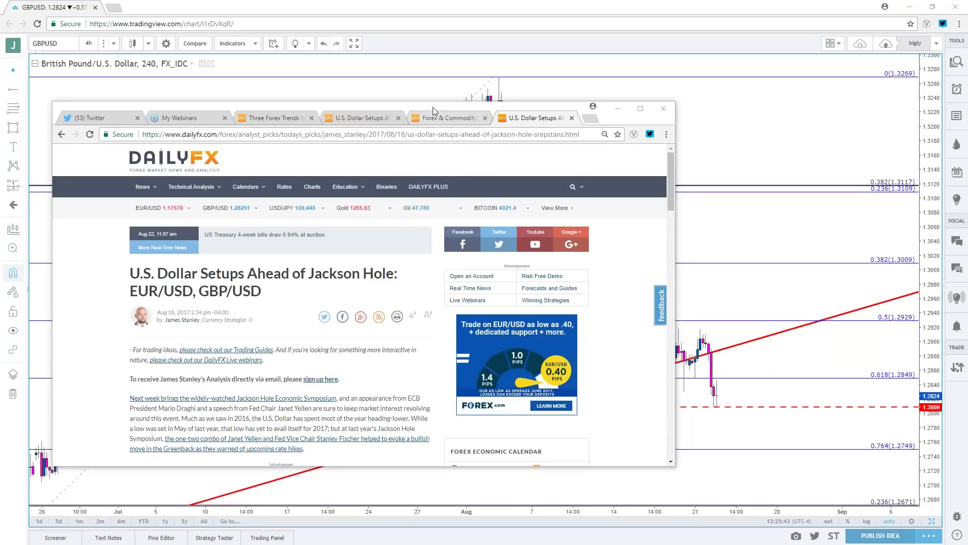
Minimize the DailyFX article window so the 4-hour GBPUSD chart shows again.
{"action": "left_click", "coordinate": [617, 109]}
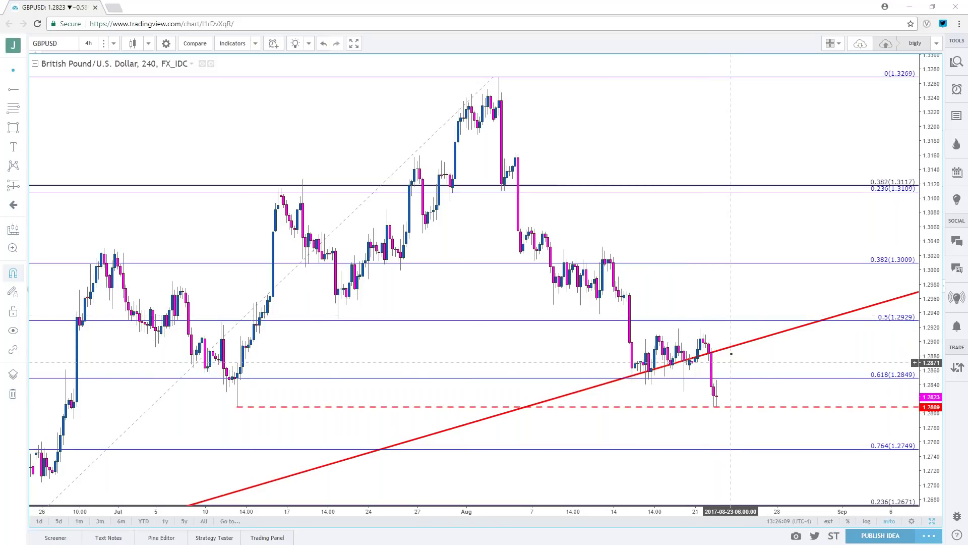
Zoom out and pan the 4-hour GBPUSD chart to review the trendline, Fibs and 1.2809 low.
{"action": "scroll", "coordinate": [729, 313], "scroll_direction": "down", "scroll_amount": 4}
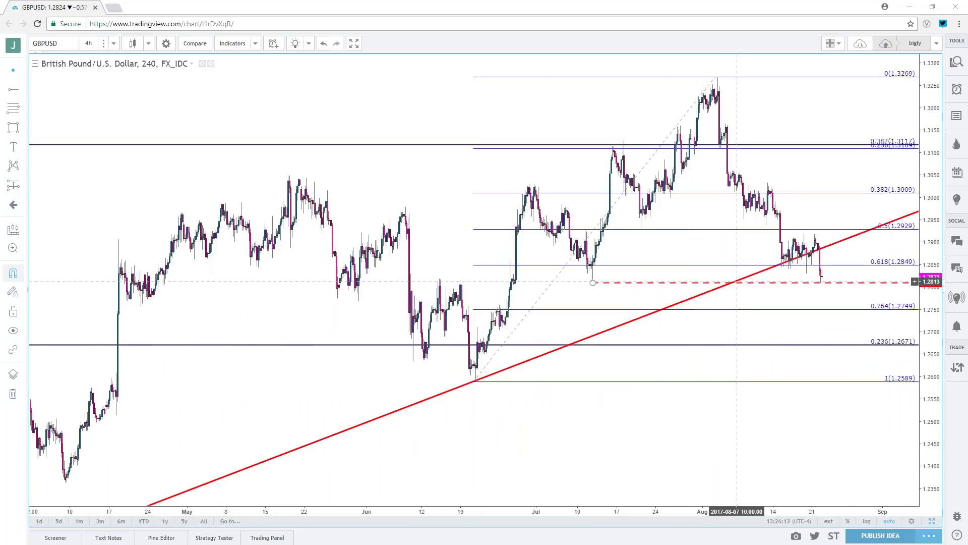
{"action": "scroll", "coordinate": [736, 281], "scroll_direction": "down", "scroll_amount": 3}
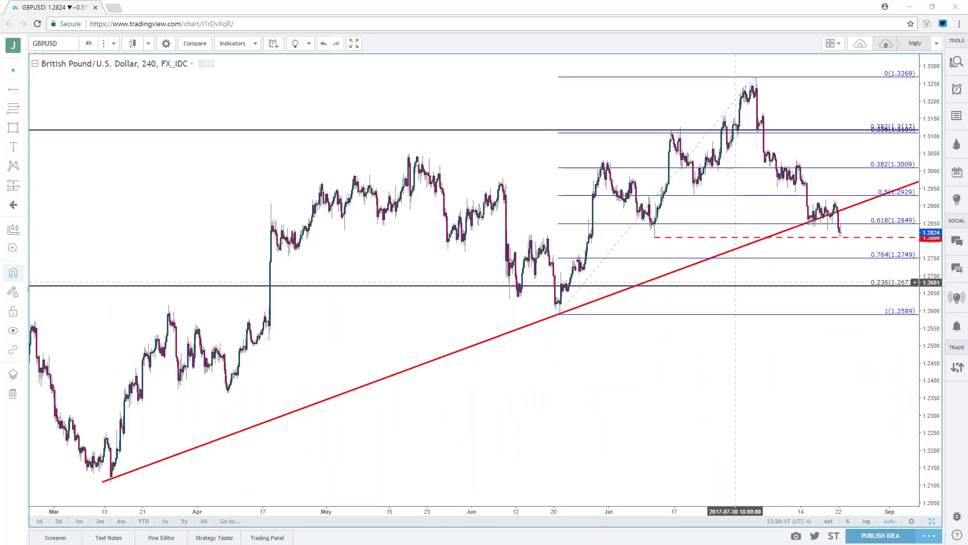
{"action": "left_click_drag", "start_coordinate": [744, 284], "coordinate": [719, 284]}
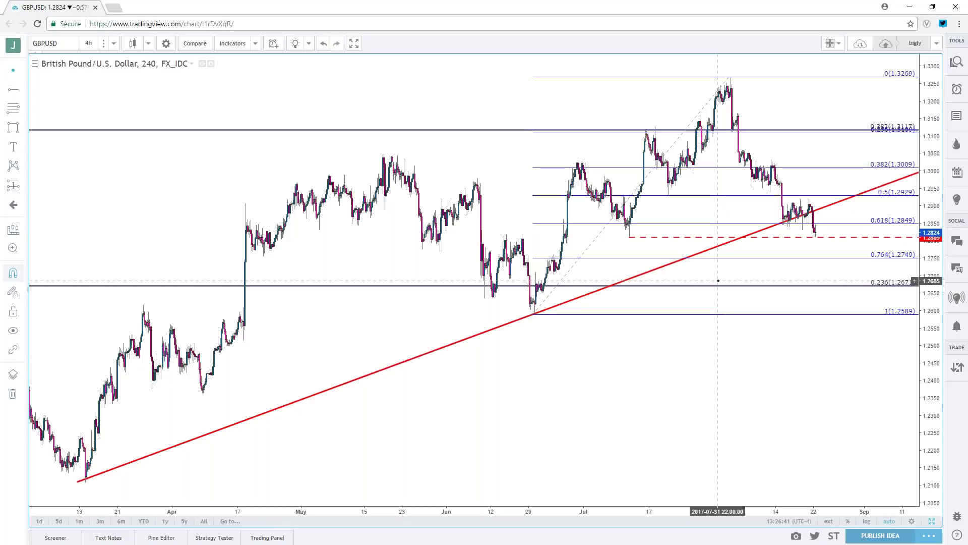
{"action": "scroll", "coordinate": [753, 273], "scroll_direction": "up", "scroll_amount": 2}
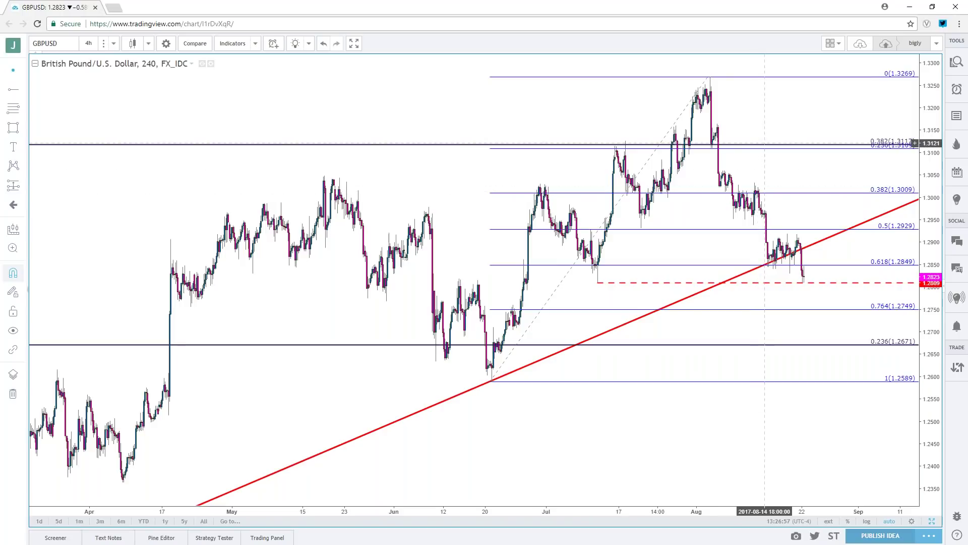
{"action": "left_click", "coordinate": [45, 43]}
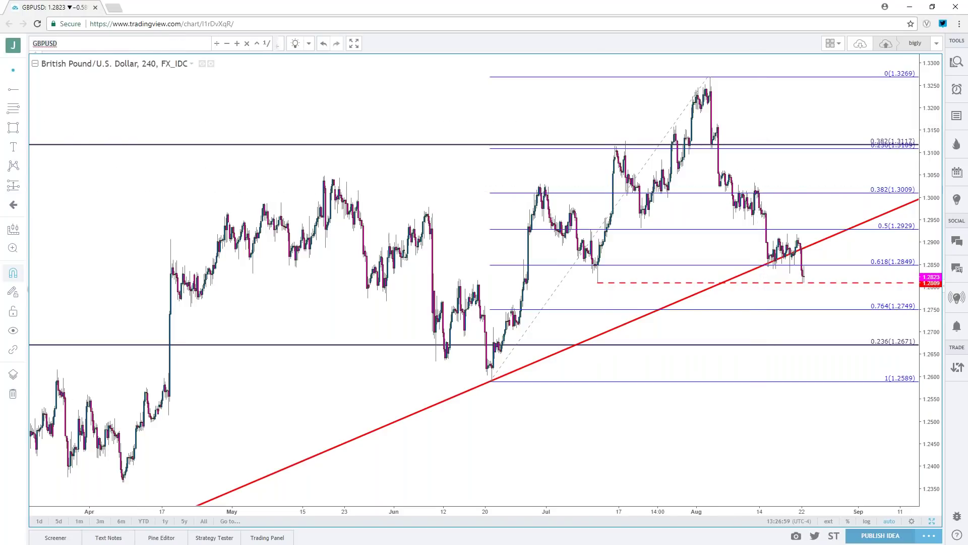
Load the FX_IDC USDCHF chart.
{"action": "type", "text": "USDCHF"}
{"action": "key", "text": "Down"}
{"action": "key", "text": "Down"}
{"action": "key", "text": "Down"}
{"action": "key", "text": "Return"}
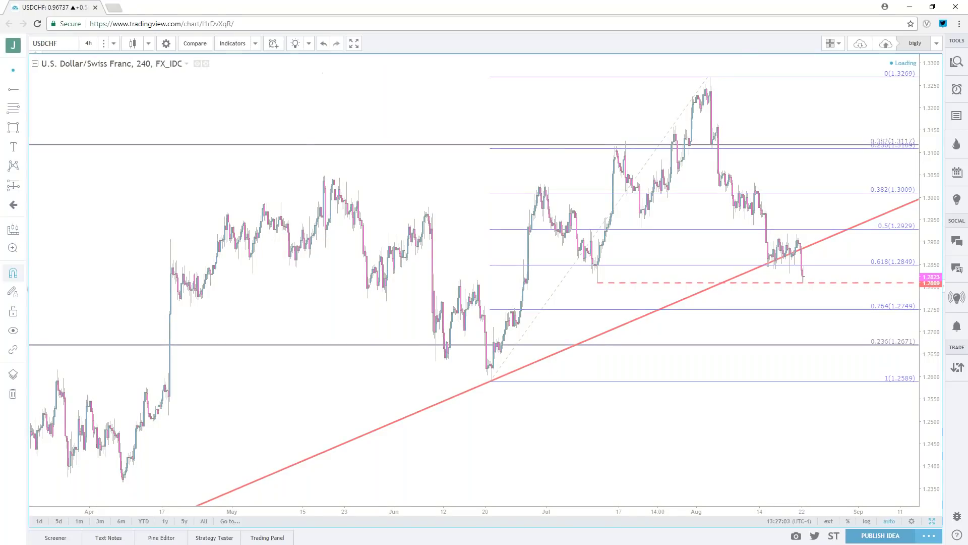
Switch USDCHF to daily then back to 4-hour candles and zoom in on its trendline and Fibs.
{"action": "left_click", "coordinate": [88, 44]}
{"action": "left_click", "coordinate": [94, 211]}
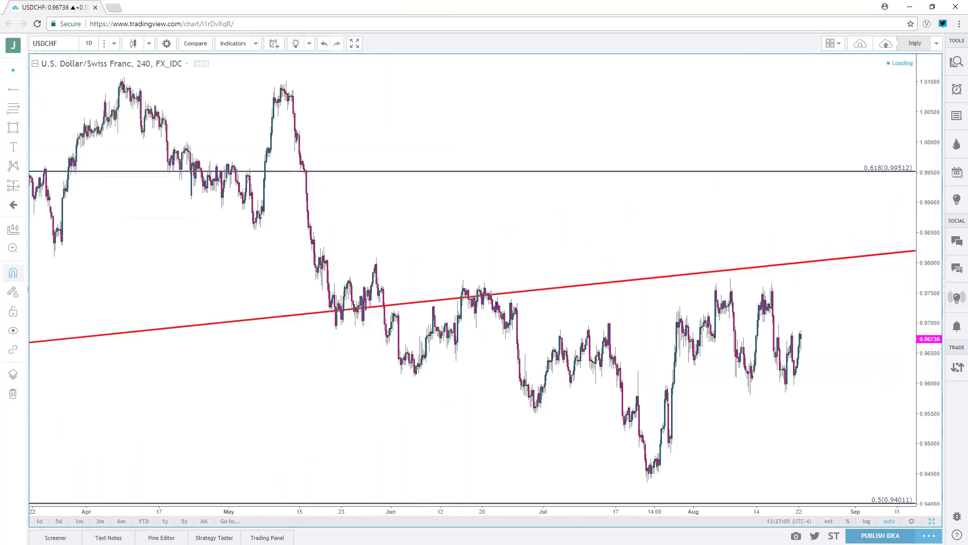
{"action": "left_click", "coordinate": [88, 44]}
{"action": "left_click", "coordinate": [99, 195]}
{"action": "scroll", "coordinate": [469, 327], "scroll_direction": "up", "scroll_amount": 1}
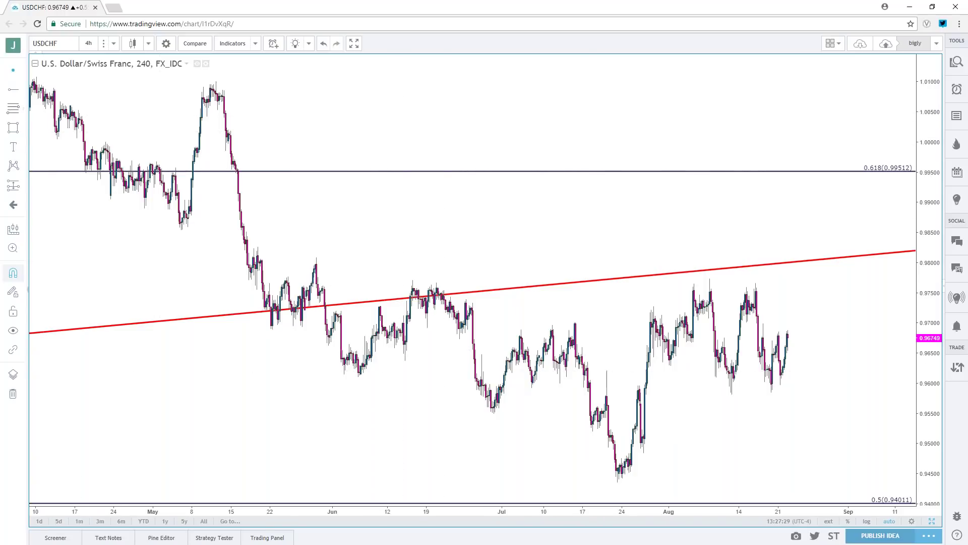
{"action": "left_click", "coordinate": [26, 135]}
Shade the USDCHF highs from mid-June to mid-August, about 0.97505–0.97823, with a pink rectangle.
{"action": "left_click", "coordinate": [121, 147]}
{"action": "mouse_move", "coordinate": [391, 292]}
{"action": "left_mouse_down"}
{"action": "mouse_move", "coordinate": [487, 270]}
{"action": "mouse_move", "coordinate": [790, 272]}
{"action": "left_mouse_up"}
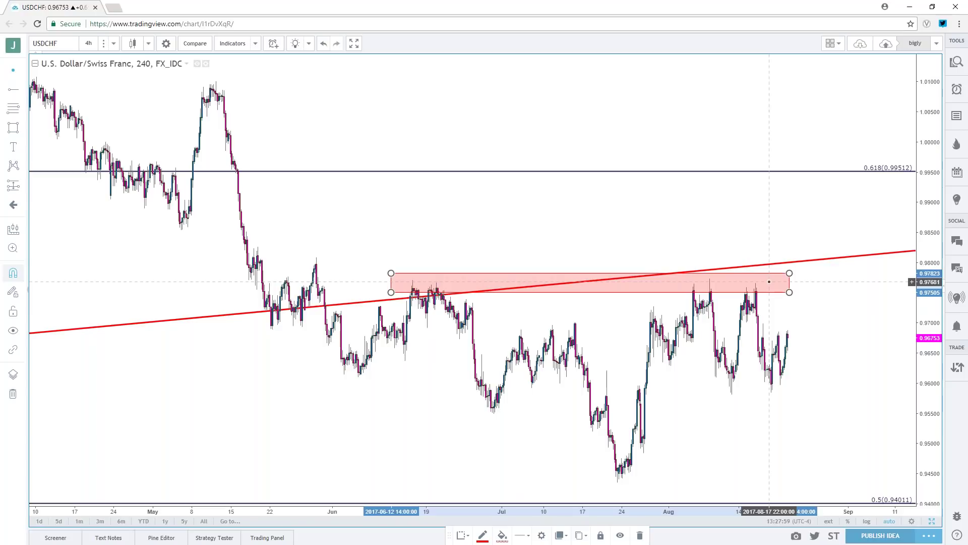
{"action": "scroll", "coordinate": [769, 282], "scroll_direction": "down", "scroll_amount": 2}
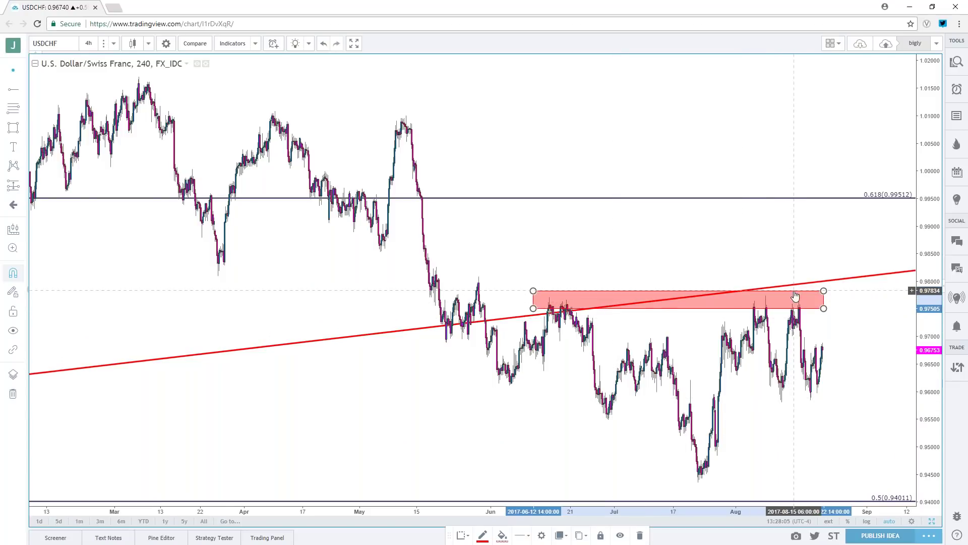
{"action": "key", "text": "Delete"}
Review USDCHF's Fib levels on weekly candles, then settle on the daily chart.
{"action": "left_click", "coordinate": [88, 44]}
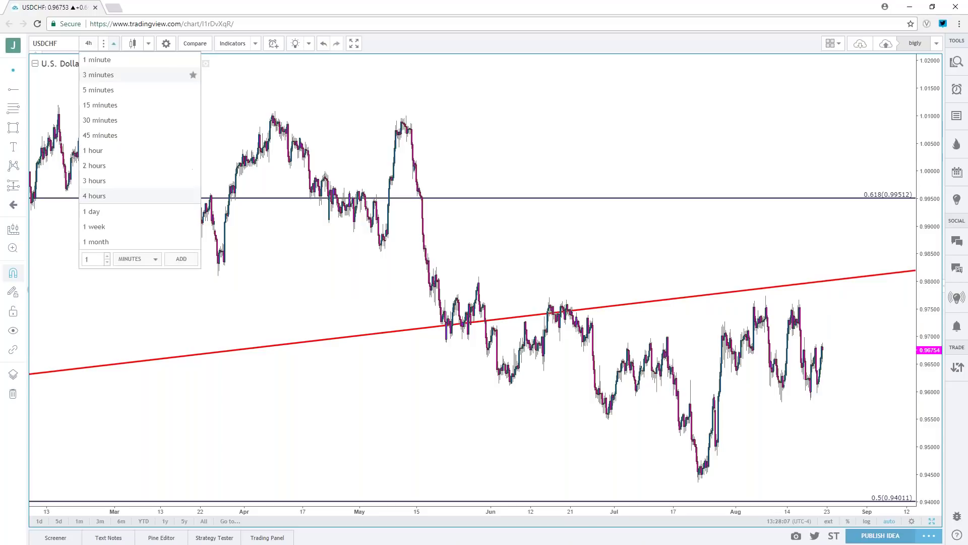
{"action": "left_click", "coordinate": [94, 227]}
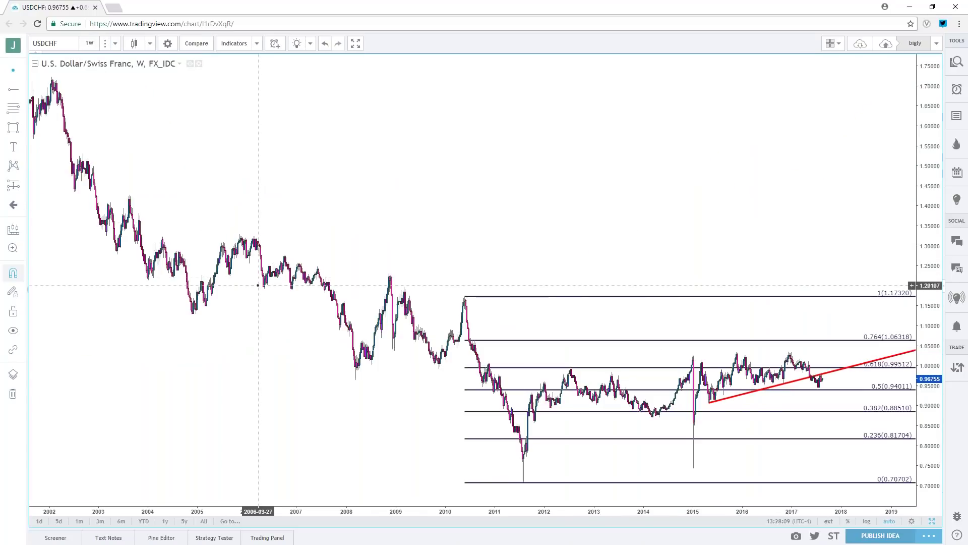
{"action": "scroll", "coordinate": [258, 285], "scroll_direction": "up", "scroll_amount": 4}
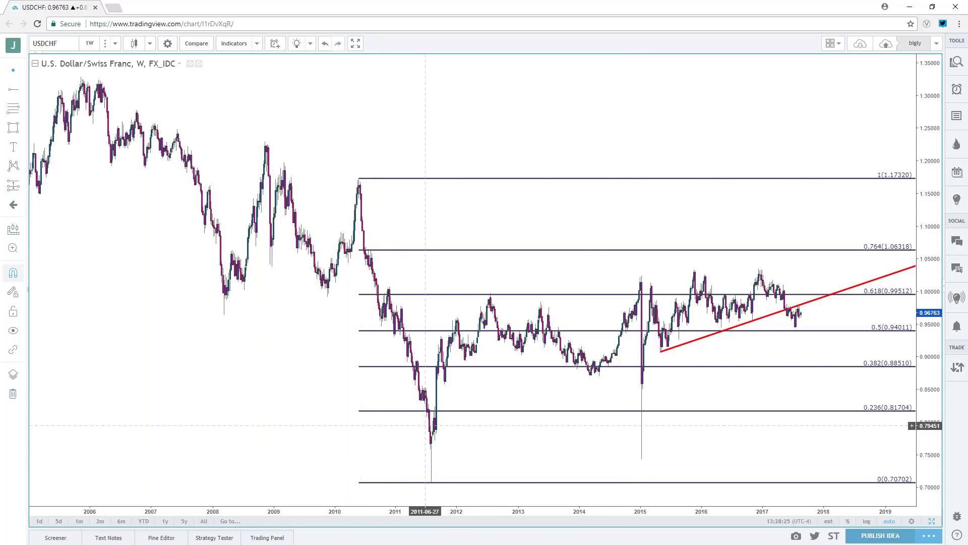
{"action": "scroll", "coordinate": [429, 442], "scroll_direction": "up", "scroll_amount": 5}
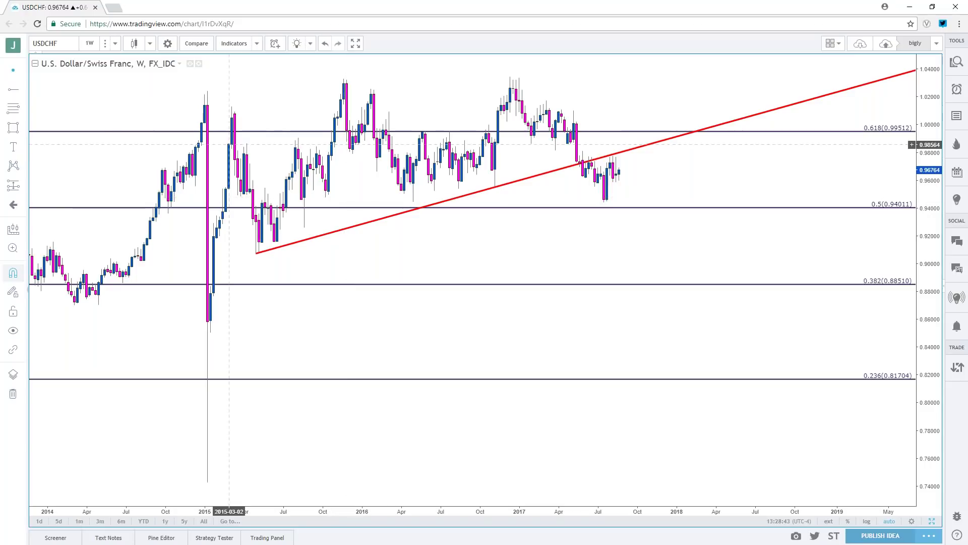
{"action": "left_click", "coordinate": [90, 44]}
{"action": "left_click", "coordinate": [94, 211]}
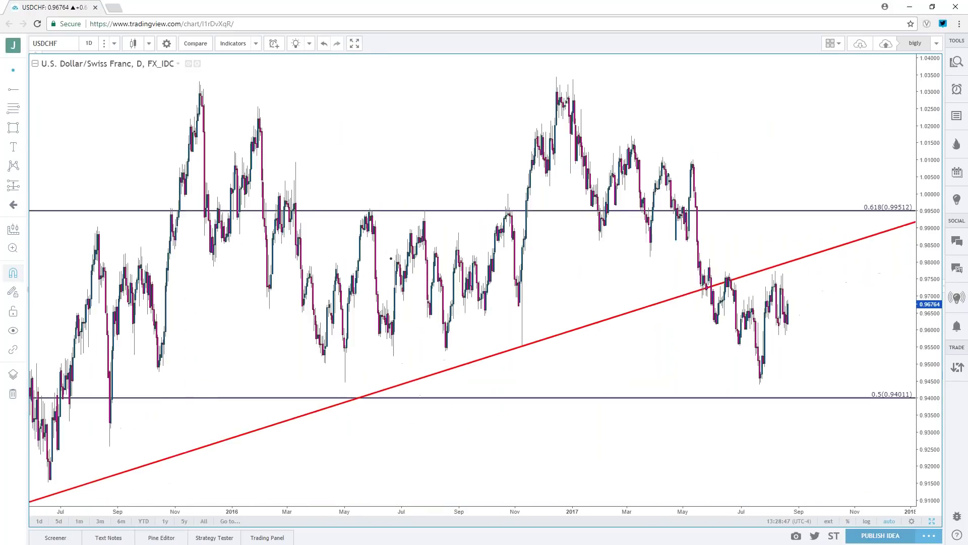
Draw a pink rectangle from 0.95437 down to 0.93870 on the daily chart, just above the 0.5 Fib.
{"action": "left_click_drag", "start_coordinate": [406, 173], "coordinate": [459, 177]}
{"action": "scroll", "coordinate": [457, 183], "scroll_direction": "up", "scroll_amount": 2}
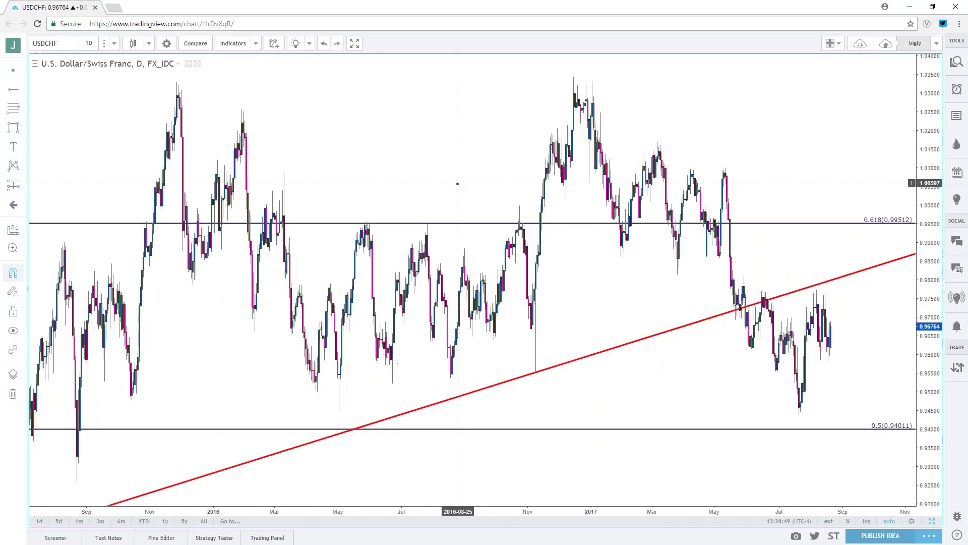
{"action": "left_click", "coordinate": [22, 128]}
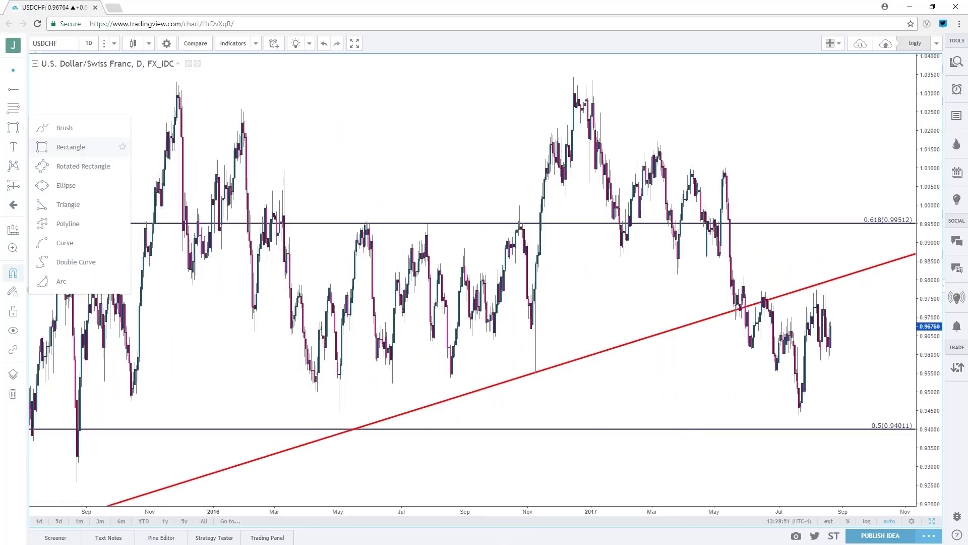
{"action": "left_click", "coordinate": [122, 147]}
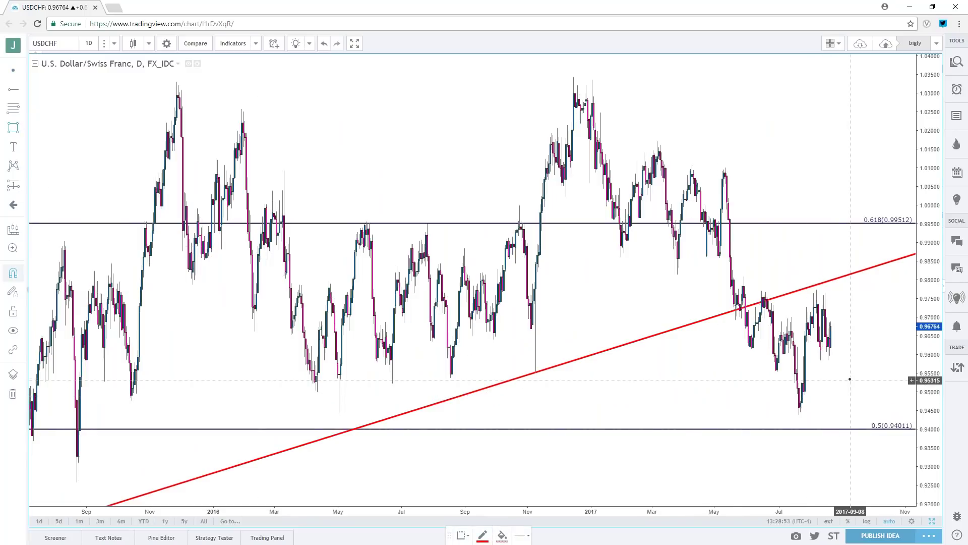
{"action": "mouse_move", "coordinate": [849, 375]}
{"action": "left_mouse_down"}
{"action": "mouse_move", "coordinate": [475, 406]}
{"action": "mouse_move", "coordinate": [54, 401]}
{"action": "mouse_move", "coordinate": [37, 435]}
{"action": "mouse_move", "coordinate": [38, 406]}
{"action": "mouse_move", "coordinate": [40, 434]}
{"action": "left_mouse_up"}
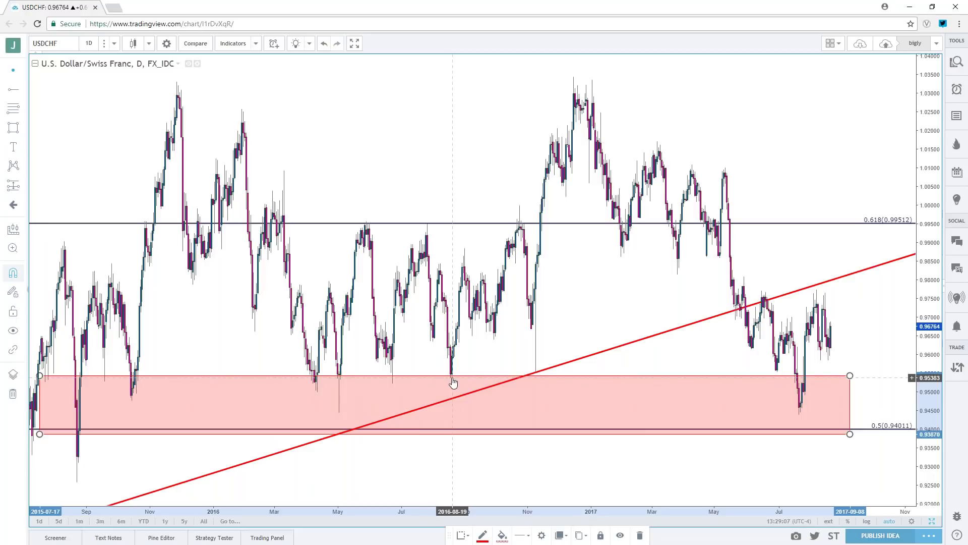
Zoom out and switch the USDCHF chart to weekly candles.
{"action": "scroll", "coordinate": [453, 382], "scroll_direction": "down", "scroll_amount": 1}
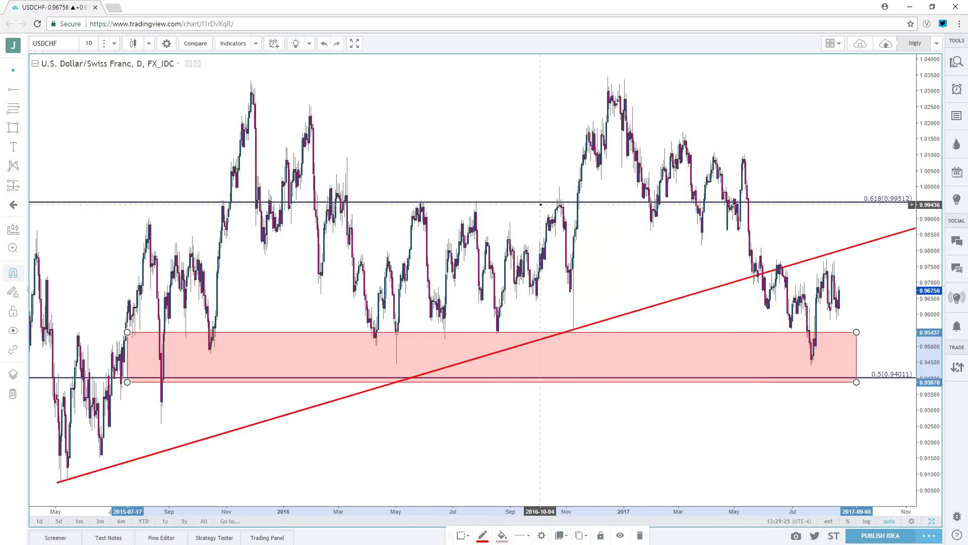
{"action": "left_click", "coordinate": [88, 43]}
{"action": "left_click", "coordinate": [100, 222]}
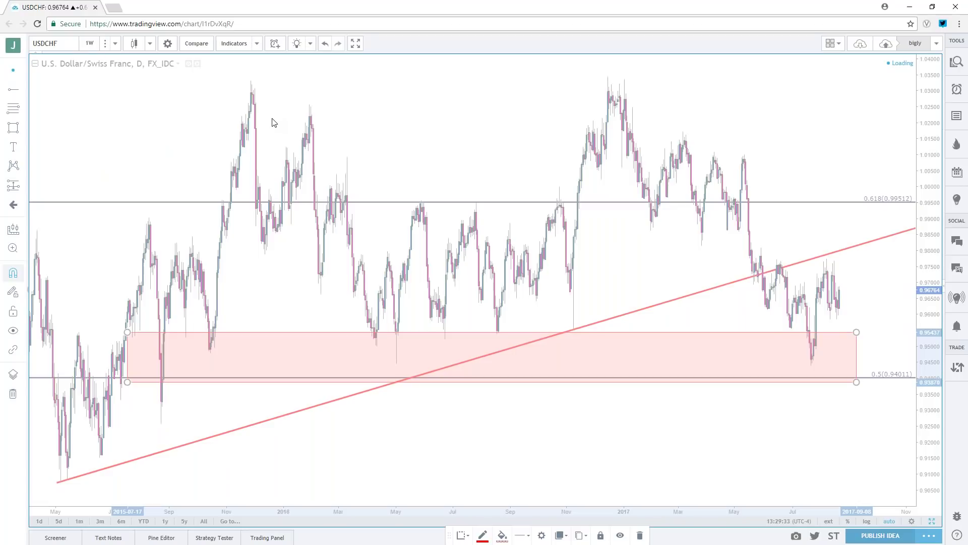
Keep the weekly interval and inspect the pink zone near 0.94011 and the red trendline against the Fibs.
{"action": "left_click", "coordinate": [91, 44]}
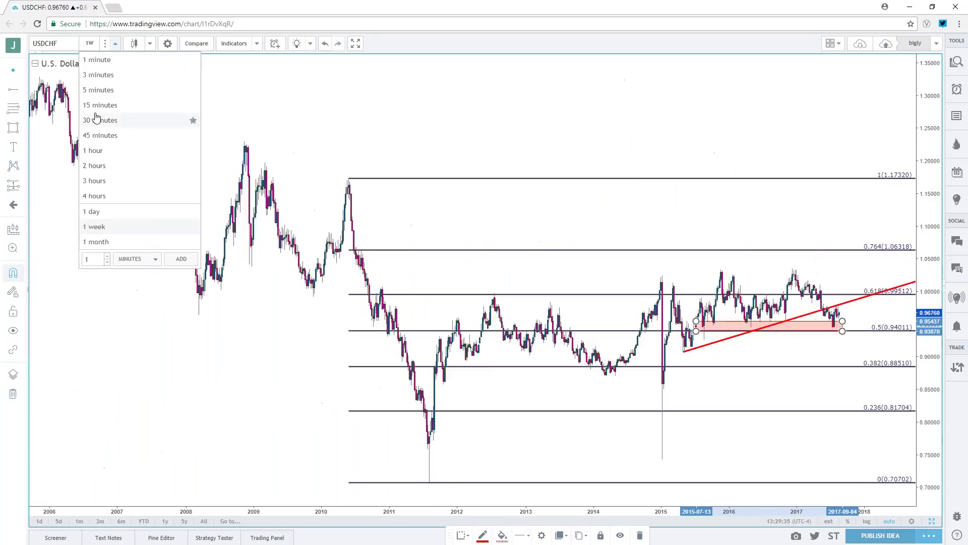
{"action": "left_click", "coordinate": [442, 134]}
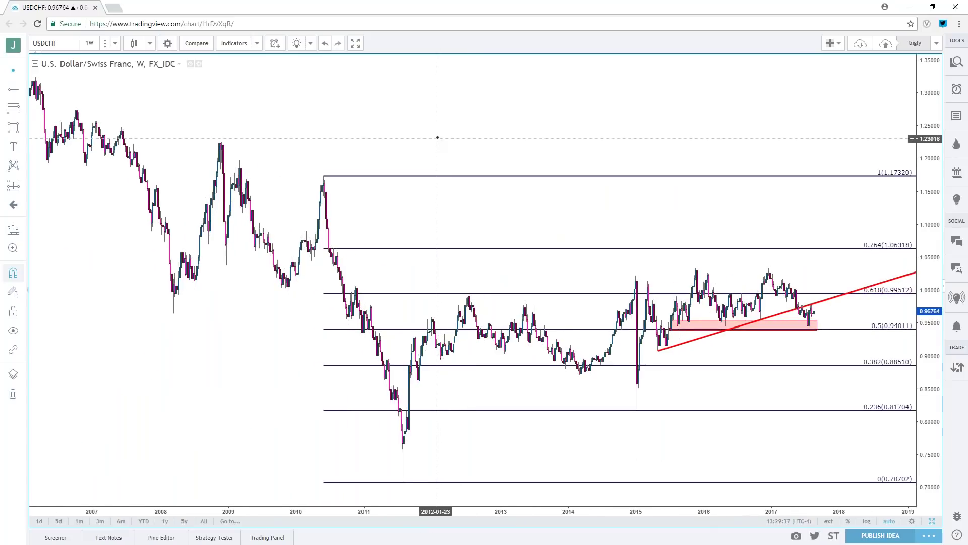
{"action": "scroll", "coordinate": [440, 138], "scroll_direction": "up", "scroll_amount": 2}
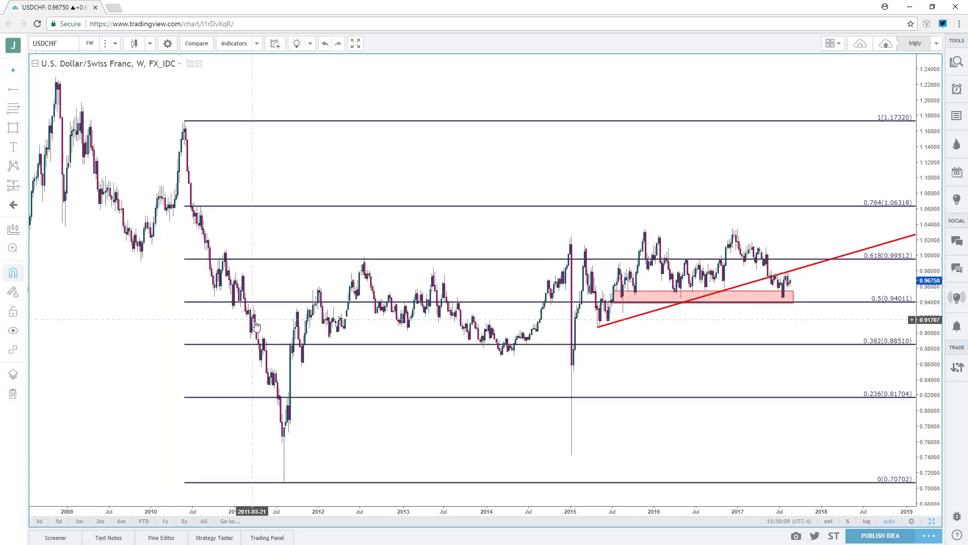
{"action": "scroll", "coordinate": [427, 360], "scroll_direction": "up", "scroll_amount": 2}
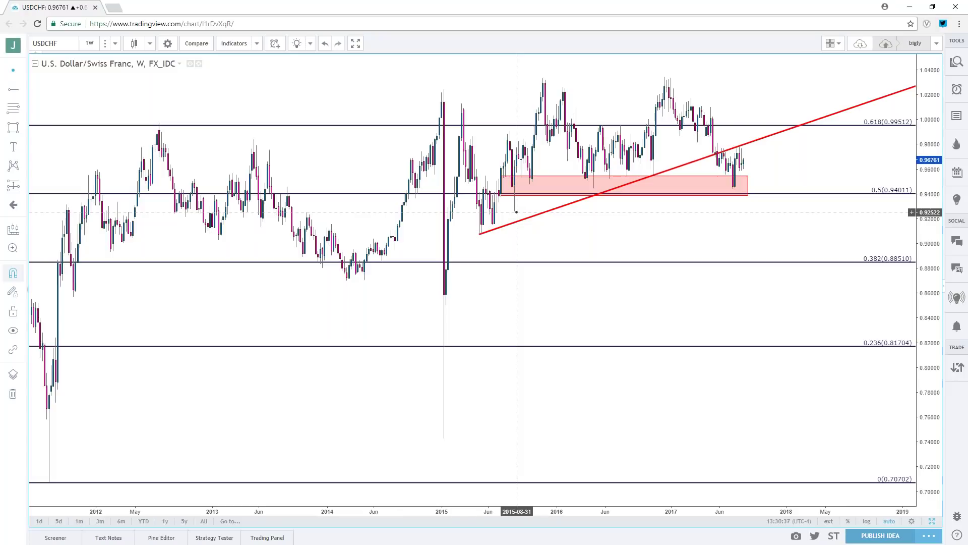
{"action": "scroll", "coordinate": [516, 212], "scroll_direction": "down", "scroll_amount": 2}
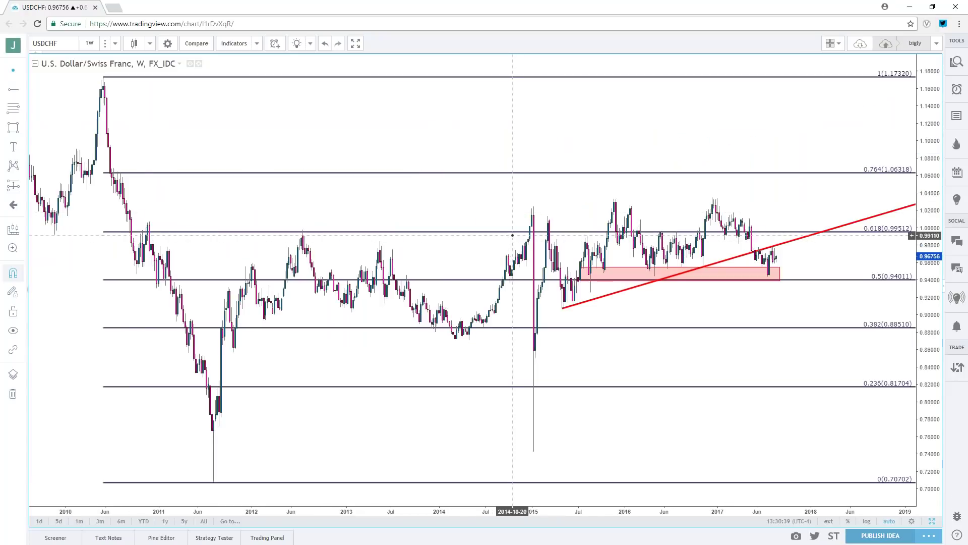
{"action": "scroll", "coordinate": [513, 235], "scroll_direction": "up", "scroll_amount": 2}
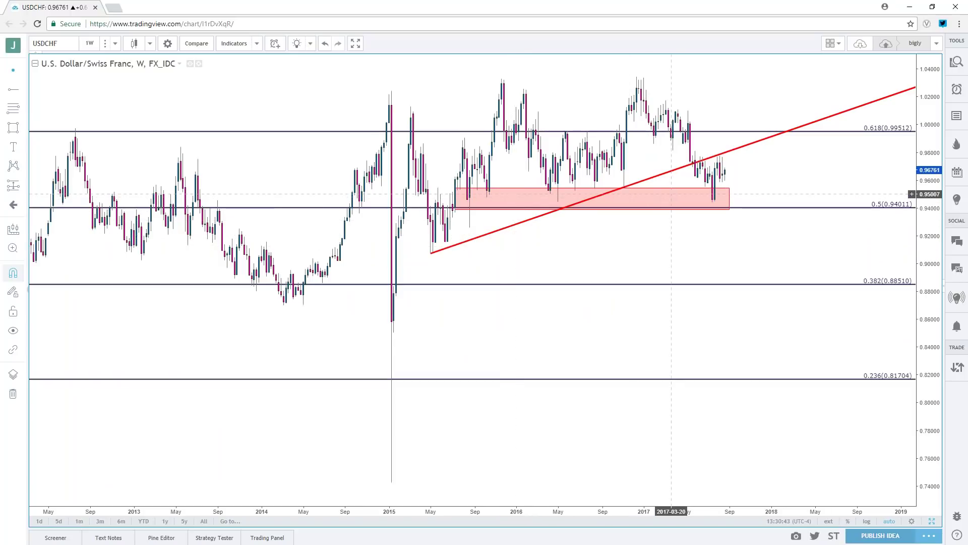
{"action": "scroll", "coordinate": [318, 136], "scroll_direction": "up", "scroll_amount": 3}
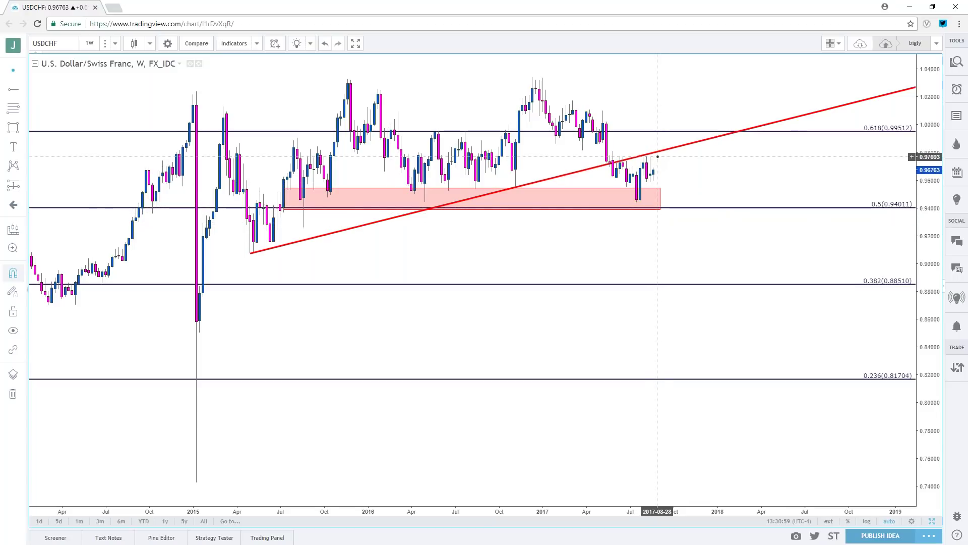
Step USDCHF through daily to 4-hour candles and zoom out across 2017 near 0.9676.
{"action": "left_click", "coordinate": [90, 45]}
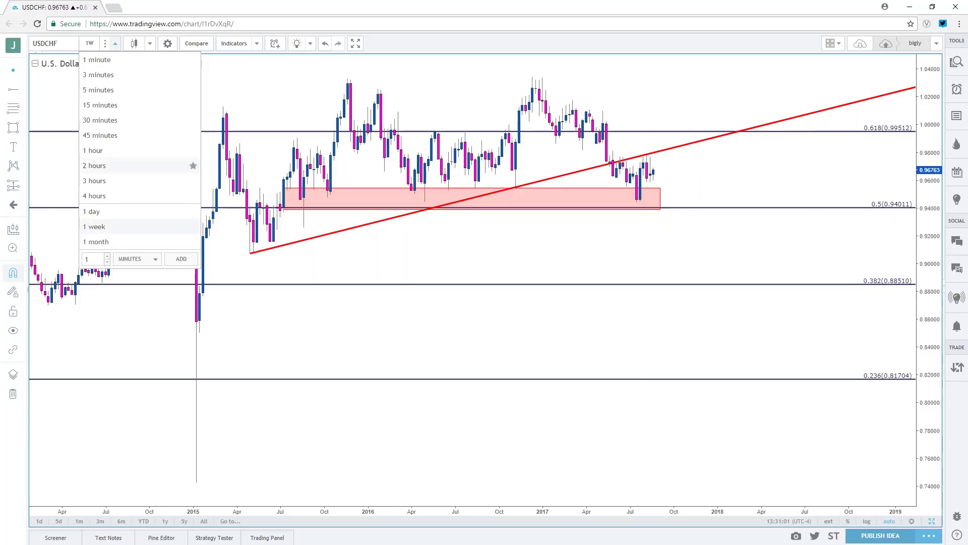
{"action": "left_click", "coordinate": [94, 211]}
{"action": "scroll", "coordinate": [308, 244], "scroll_direction": "up", "scroll_amount": 2}
{"action": "left_click", "coordinate": [89, 43]}
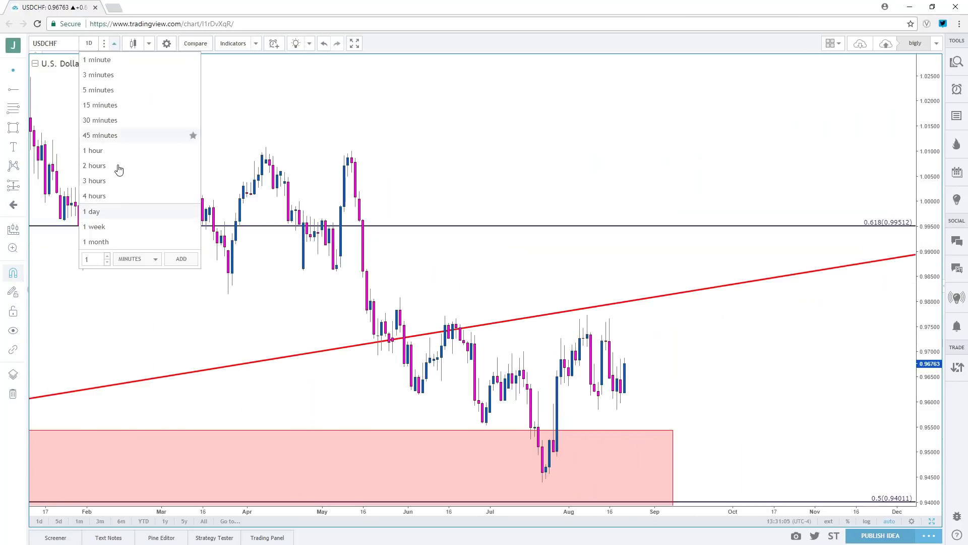
{"action": "left_click", "coordinate": [118, 198]}
{"action": "scroll", "coordinate": [453, 281], "scroll_direction": "down", "scroll_amount": 3}
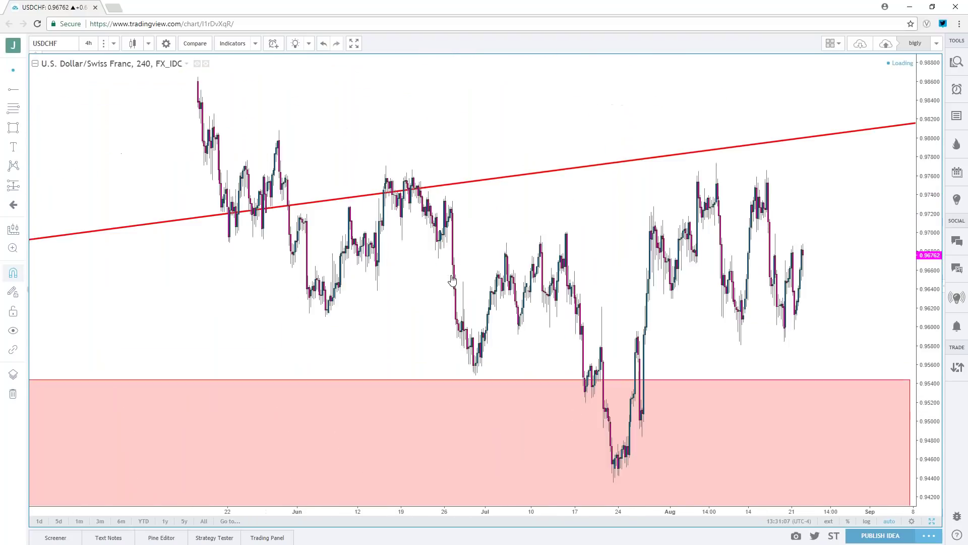
{"action": "scroll", "coordinate": [452, 281], "scroll_direction": "down", "scroll_amount": 3}
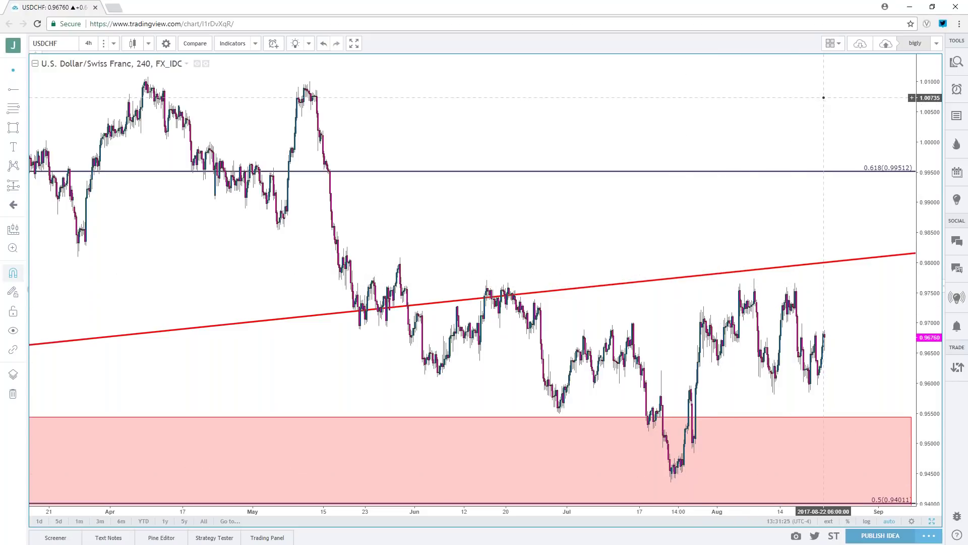
{"action": "scroll", "coordinate": [657, 134], "scroll_direction": "down", "scroll_amount": 3}
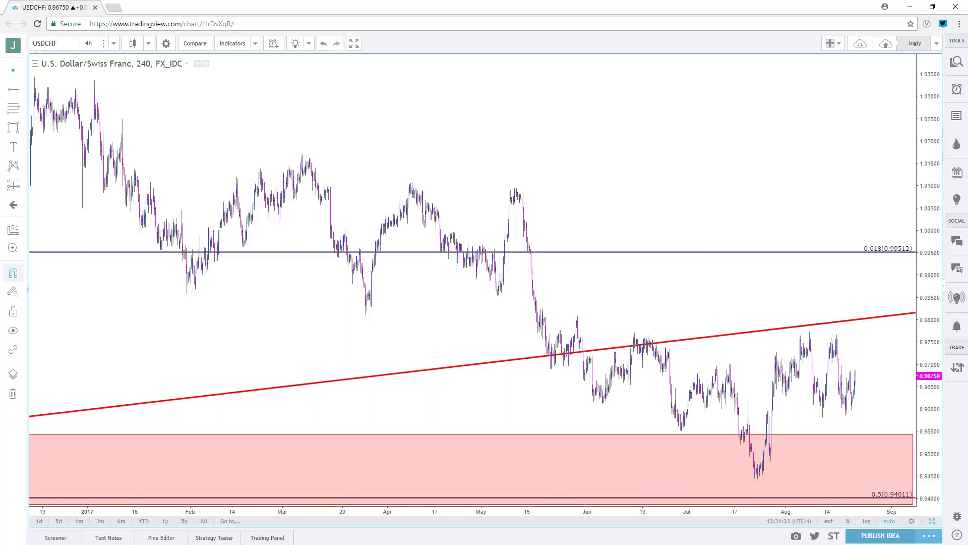
{"action": "left_click", "coordinate": [113, 43]}
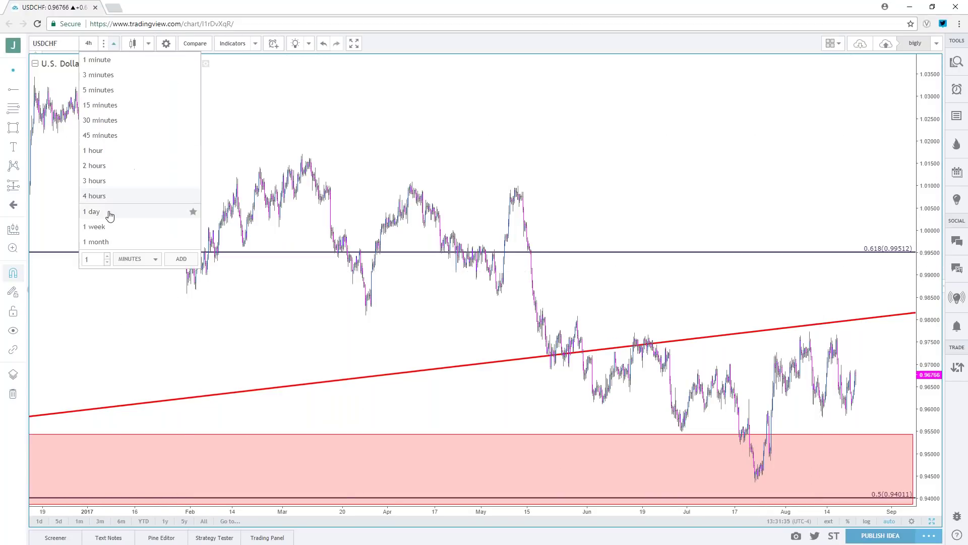
Load the weekly USDCAD chart and frame its Fib from 0.90590 to 1.61840.
{"action": "left_click", "coordinate": [99, 227]}
{"action": "left_click", "coordinate": [70, 44]}
{"action": "key", "text": "BackSpace"}
{"action": "key", "text": "BackSpace"}
{"action": "key", "text": "BackSpace"}
{"action": "key", "text": "BackSpace"}
{"action": "key", "text": "BackSpace"}
{"action": "key", "text": "BackSpace"}
{"action": "type", "text": "USDCAD"}
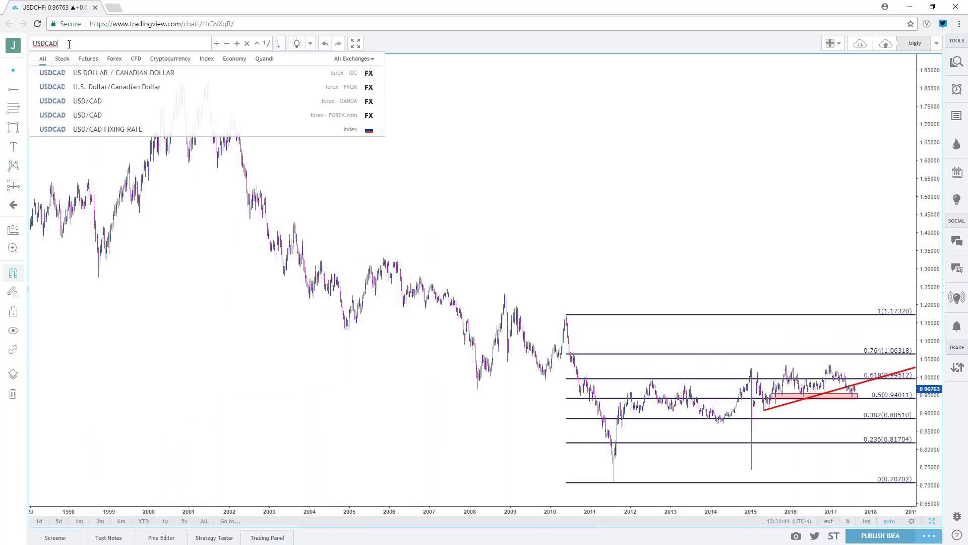
{"action": "key", "text": "Return"}
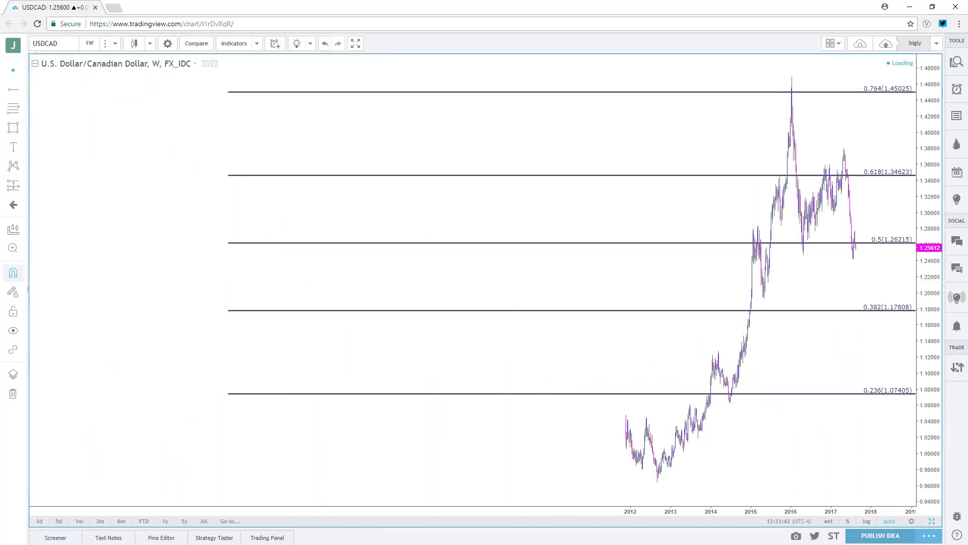
{"action": "left_click_drag", "start_coordinate": [356, 147], "coordinate": [317, 153]}
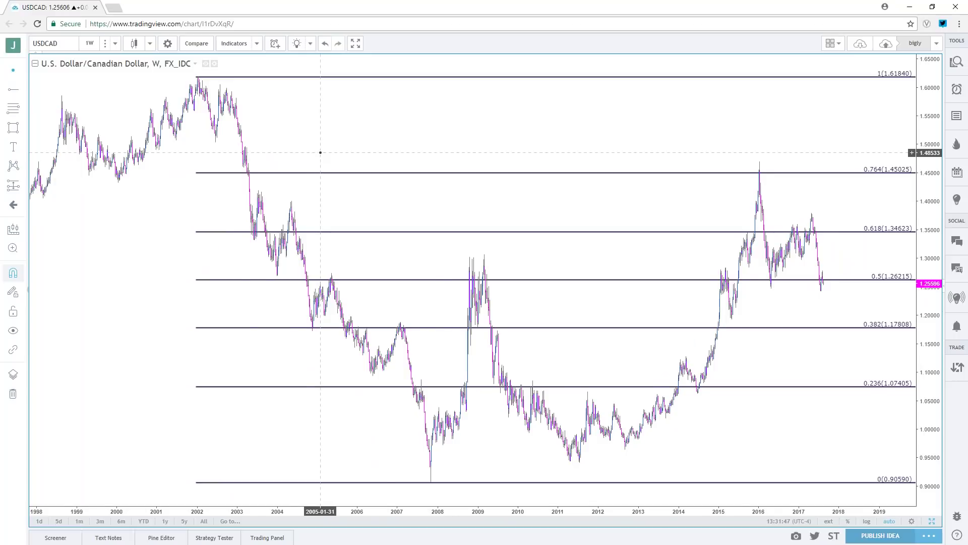
{"action": "scroll", "coordinate": [321, 153], "scroll_direction": "up", "scroll_amount": 3}
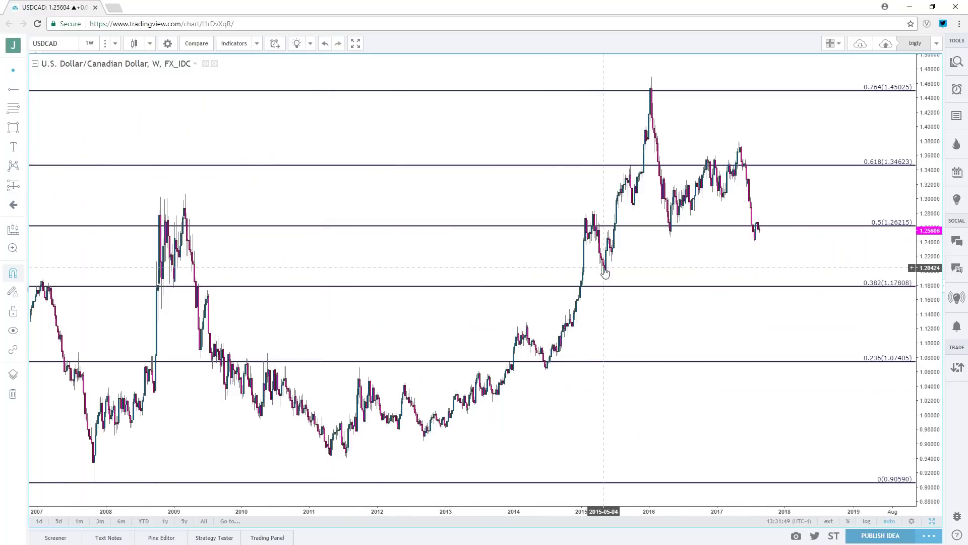
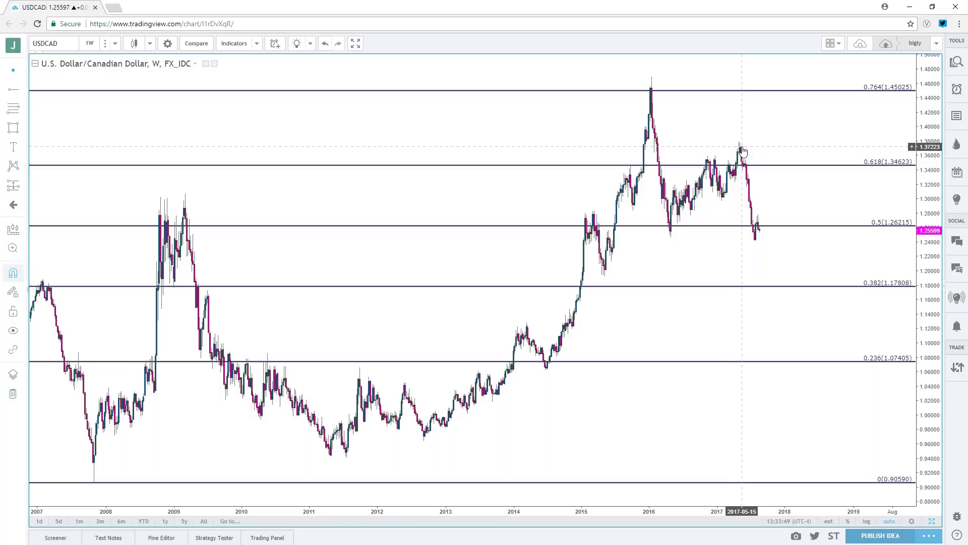
Switch the USDCAD chart from weekly to daily candles.
{"action": "scroll", "coordinate": [742, 151], "scroll_direction": "up", "scroll_amount": 5}
{"action": "scroll", "coordinate": [706, 162], "scroll_direction": "left", "scroll_amount": 4}
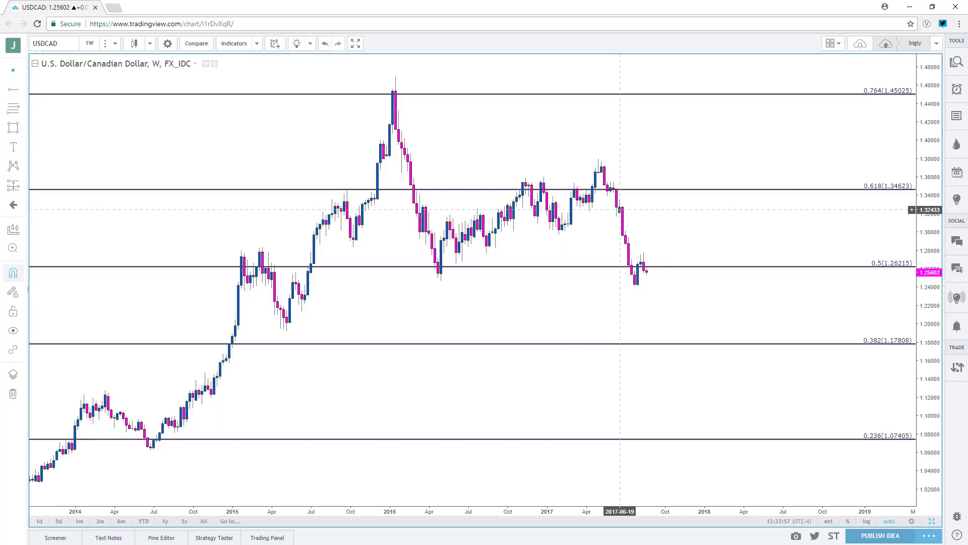
{"action": "left_click", "coordinate": [89, 43]}
{"action": "left_click", "coordinate": [114, 211]}
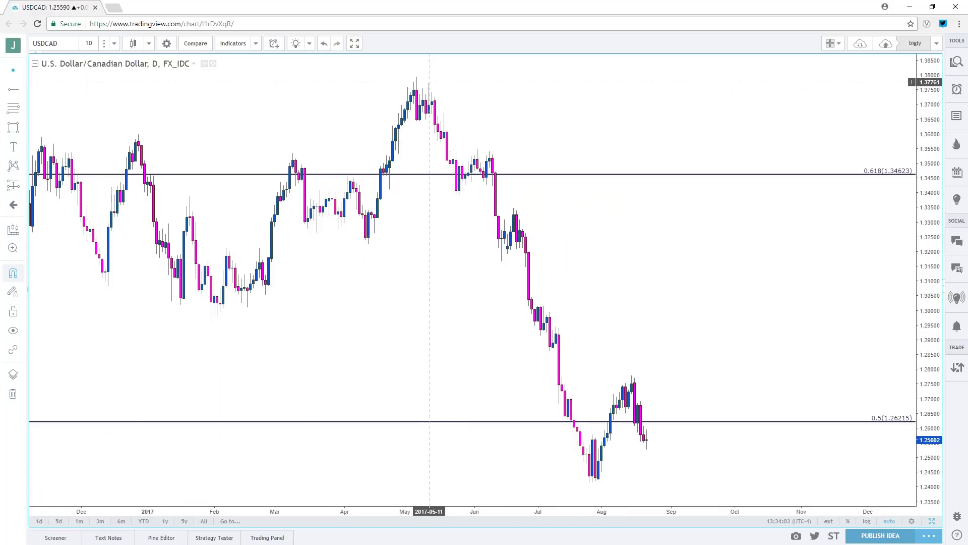
Load the DXY dollar index chart, then switch back to USDCAD.
{"action": "left_click", "coordinate": [68, 44]}
{"action": "type", "text": "DXY"}
{"action": "key", "text": "Return"}
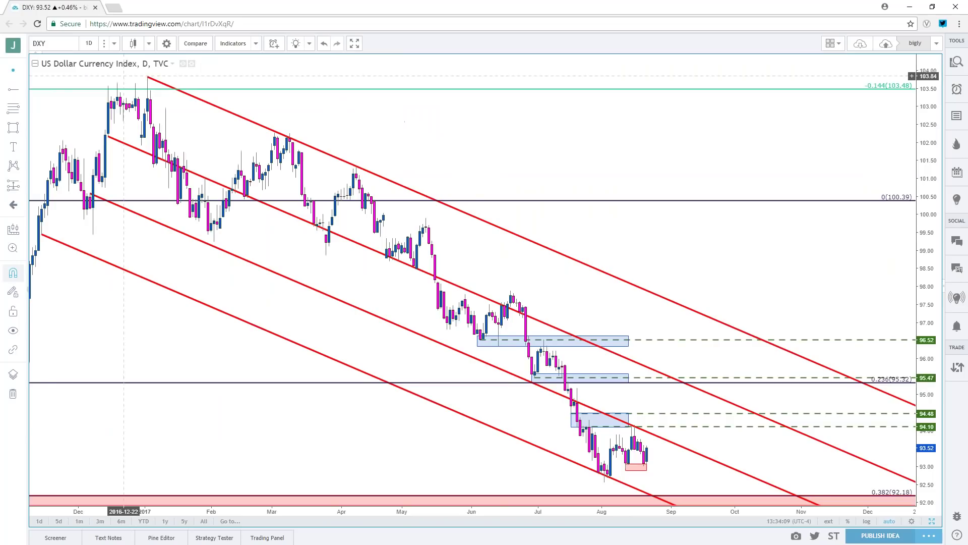
{"action": "scroll", "coordinate": [123, 75], "scroll_direction": "down", "scroll_amount": 3}
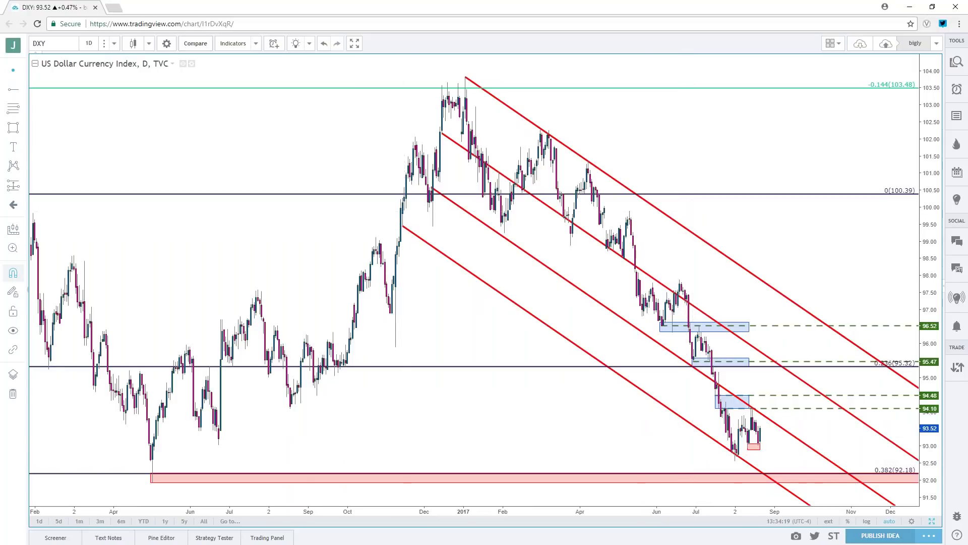
{"action": "left_click", "coordinate": [68, 40]}
{"action": "type", "text": "USDCAD"}
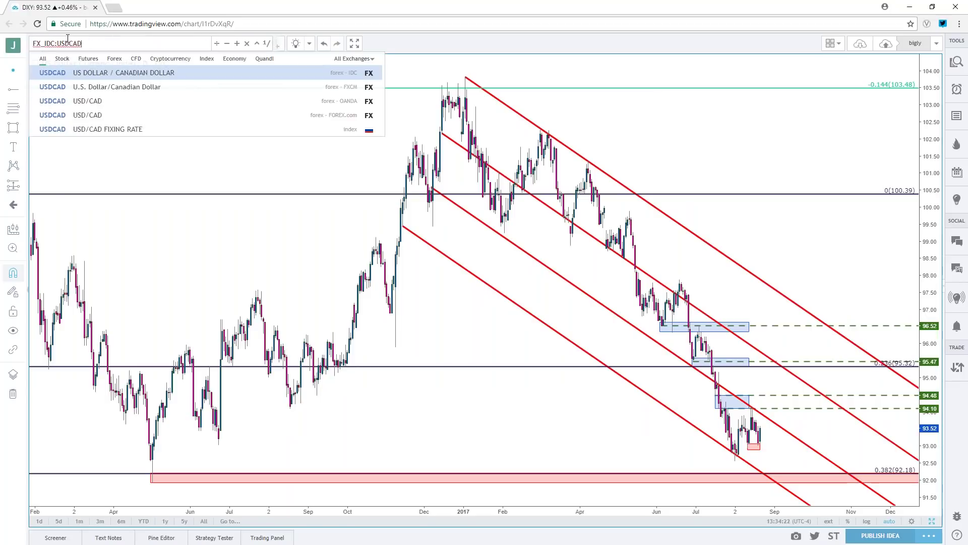
{"action": "key", "text": "Return"}
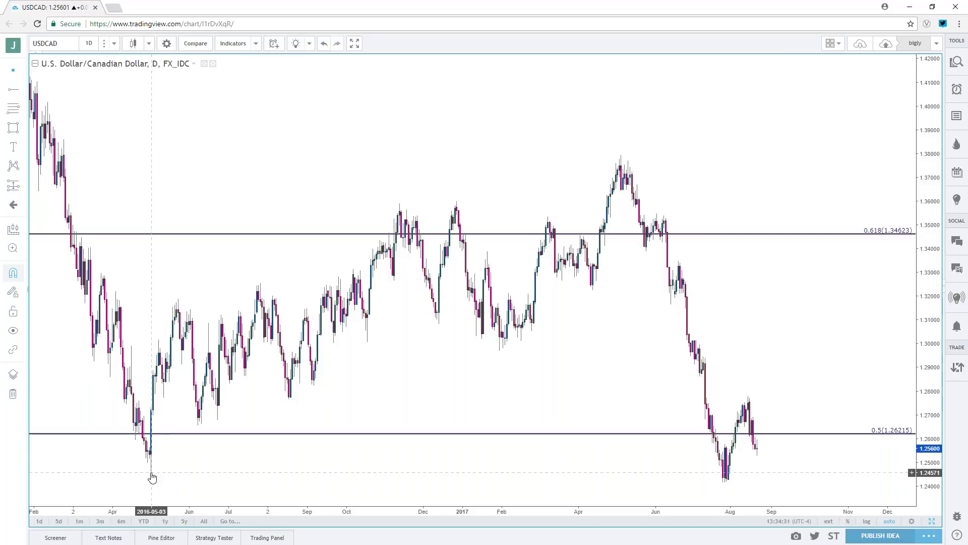
Move USDCAD to weekly, then monthly candles, and zoom out to show history back to the early 1990s.
{"action": "scroll", "coordinate": [151, 474], "scroll_direction": "down", "scroll_amount": 2}
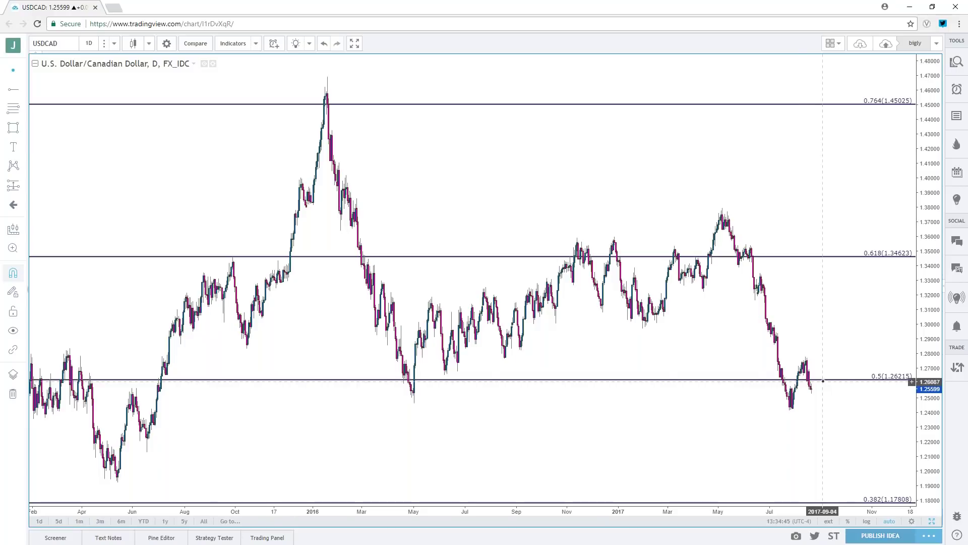
{"action": "left_click", "coordinate": [90, 44]}
{"action": "left_click", "coordinate": [99, 231]}
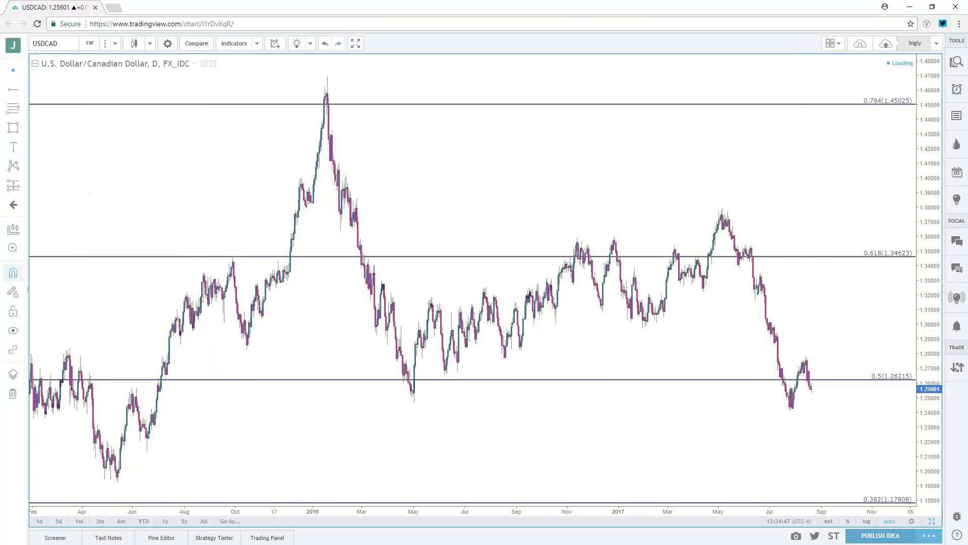
{"action": "left_click", "coordinate": [90, 43]}
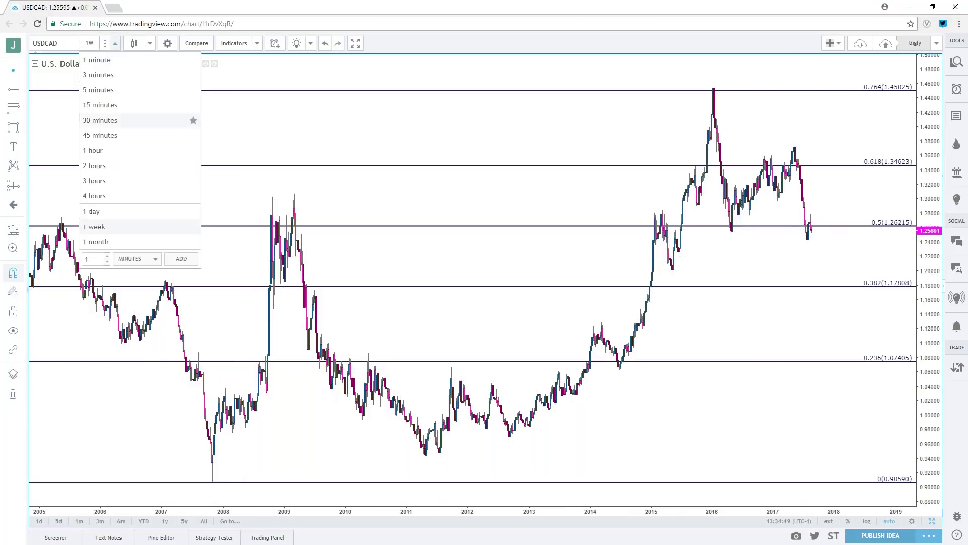
{"action": "left_click", "coordinate": [109, 241]}
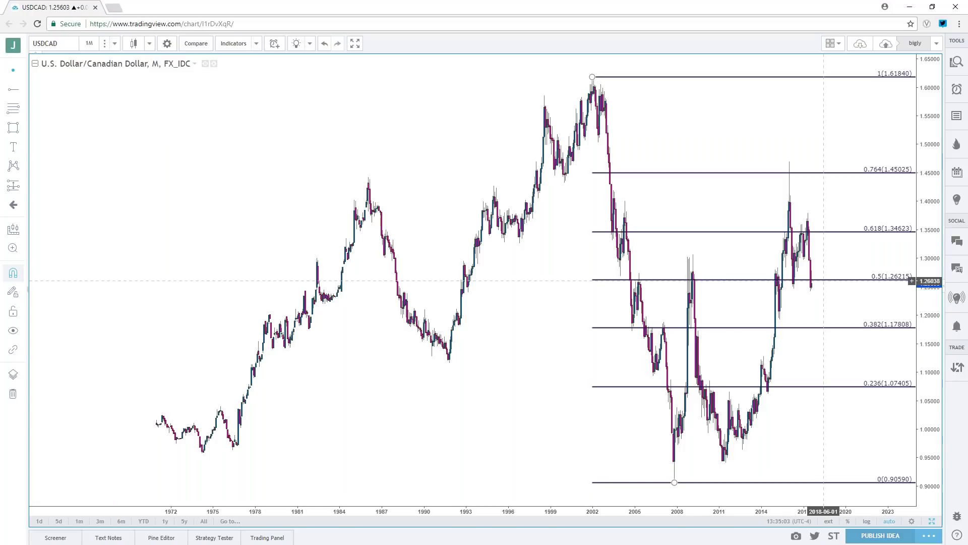
{"action": "scroll", "coordinate": [819, 283], "scroll_direction": "up", "scroll_amount": 5}
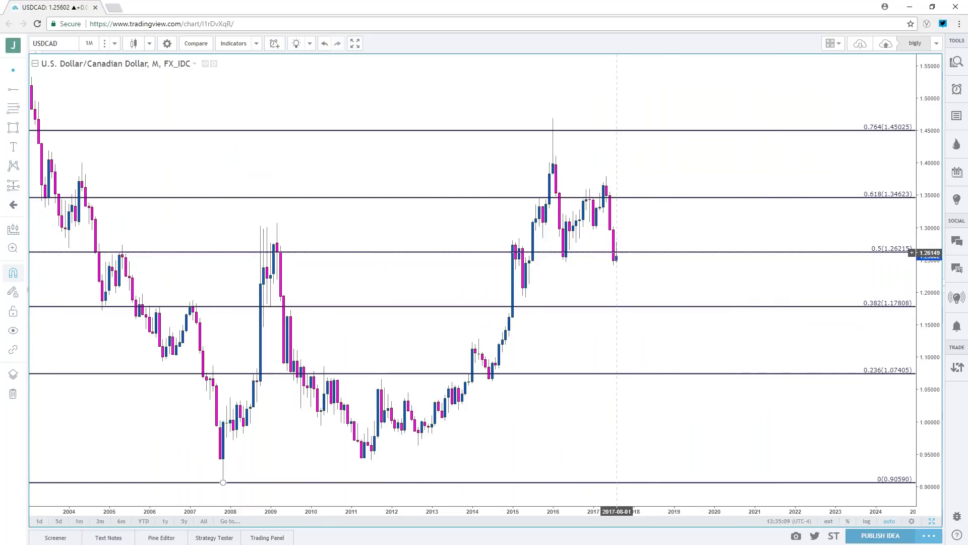
{"action": "scroll", "coordinate": [616, 254], "scroll_direction": "down", "scroll_amount": 5}
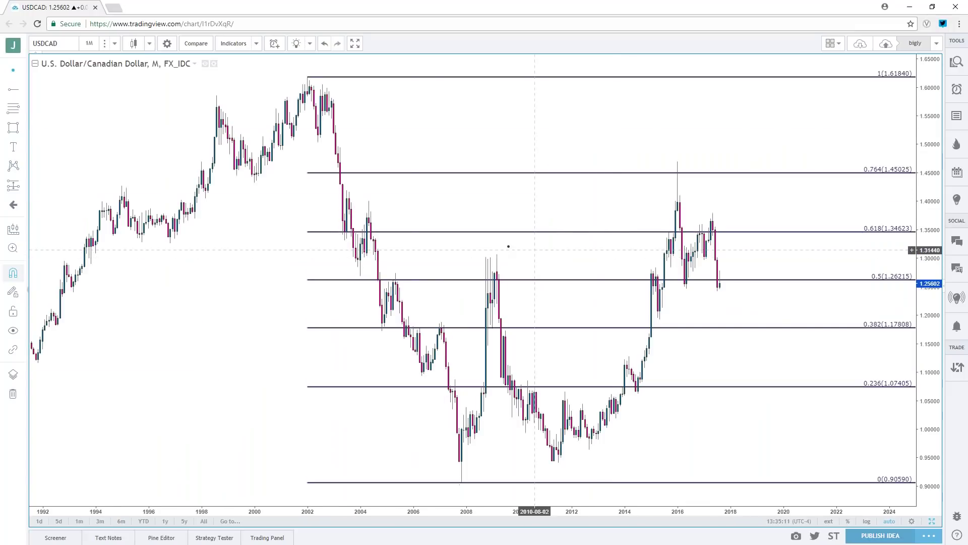
Draw a Fib retracement from the 2007 low to the 2016 high using the 'level 2' template.
{"action": "left_click", "coordinate": [23, 107]}
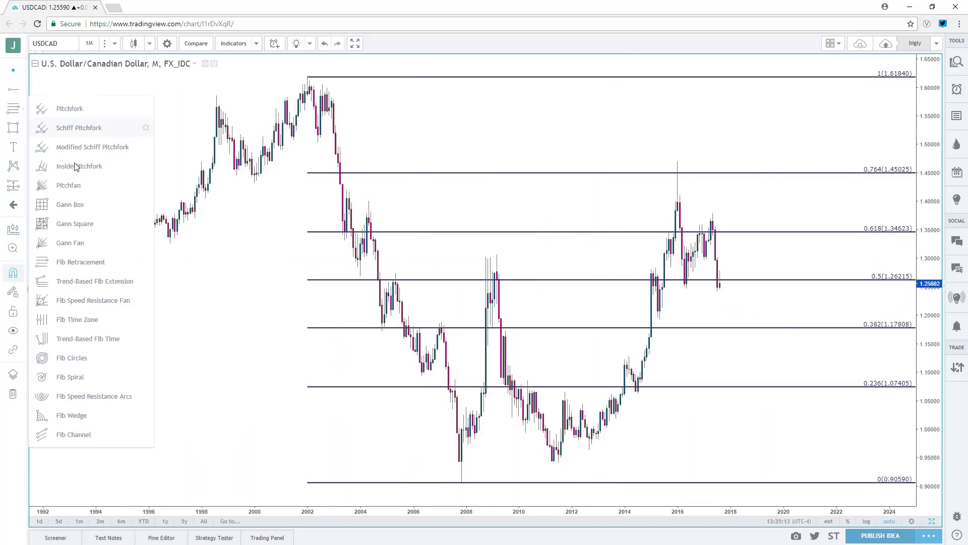
{"action": "left_click", "coordinate": [81, 261]}
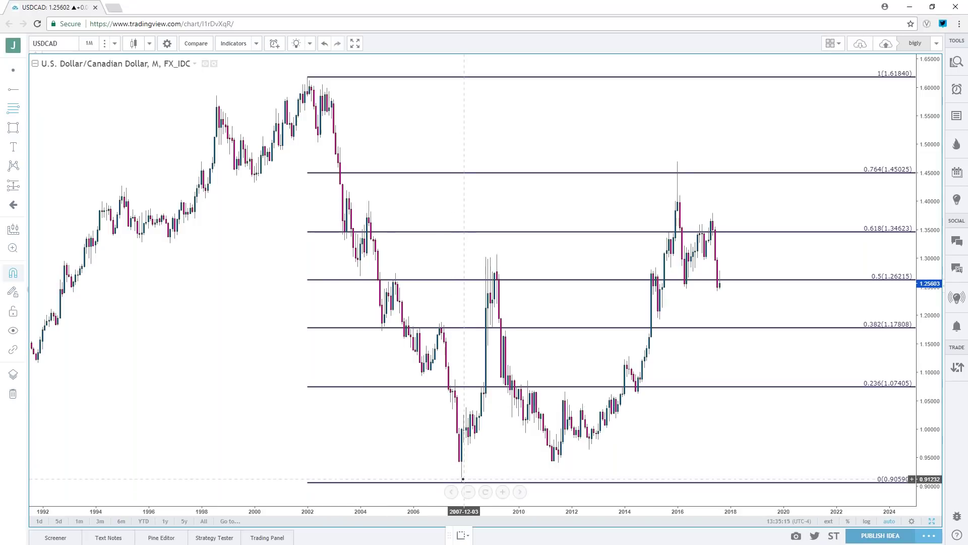
{"action": "left_click", "coordinate": [462, 480]}
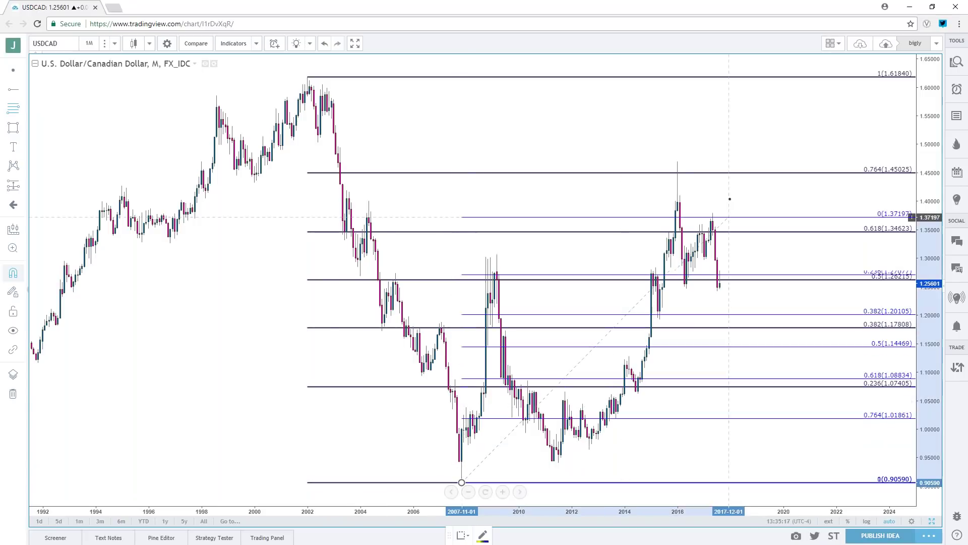
{"action": "left_click", "coordinate": [677, 162]}
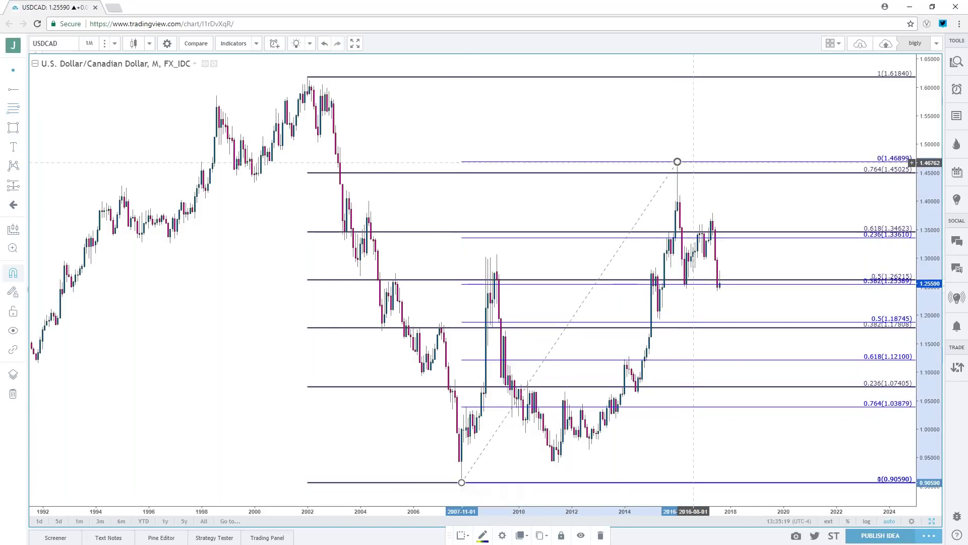
{"action": "double_click", "coordinate": [474, 386]}
{"action": "left_click", "coordinate": [397, 438]}
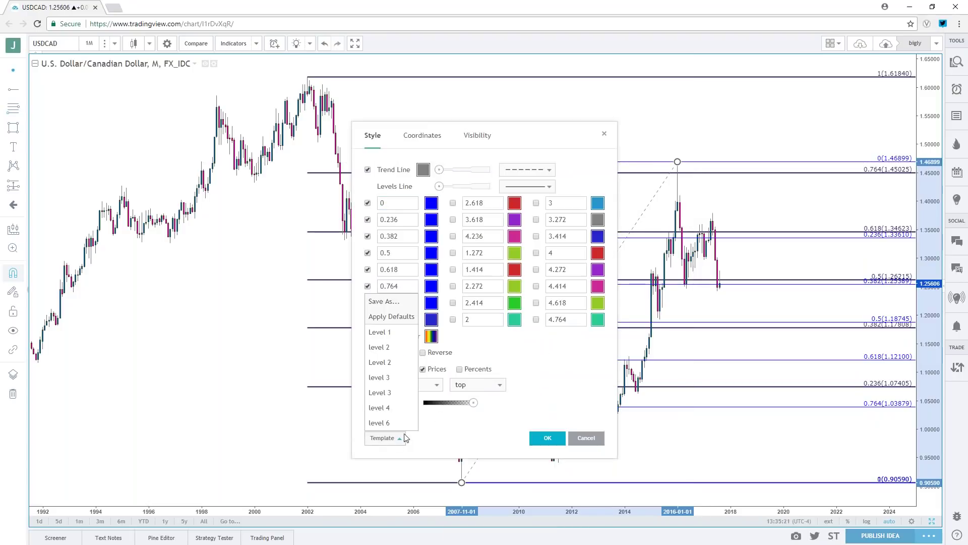
{"action": "left_click", "coordinate": [391, 352]}
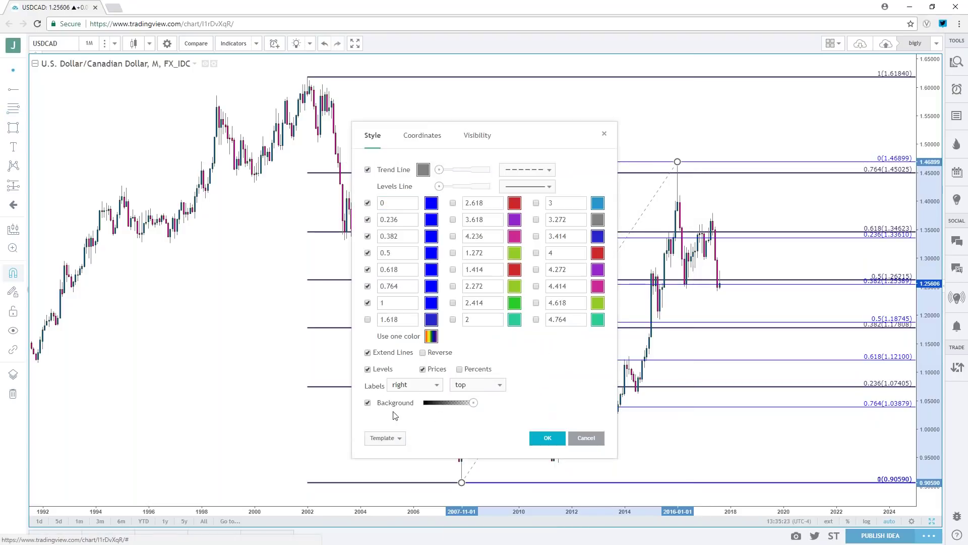
{"action": "left_click", "coordinate": [395, 438]}
{"action": "left_click", "coordinate": [547, 437]}
Switch the USDCAD chart to weekly, then daily candles.
{"action": "left_click", "coordinate": [89, 44]}
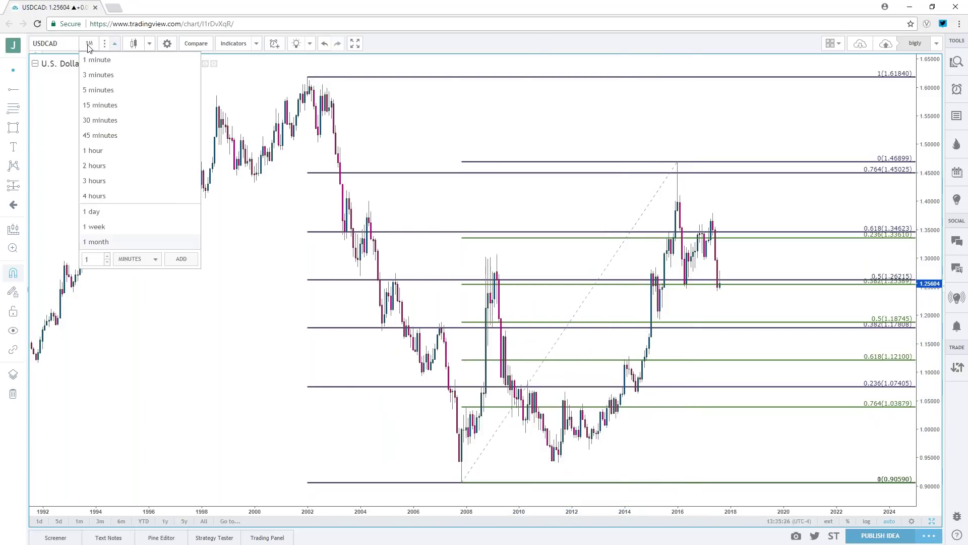
{"action": "left_click", "coordinate": [96, 226]}
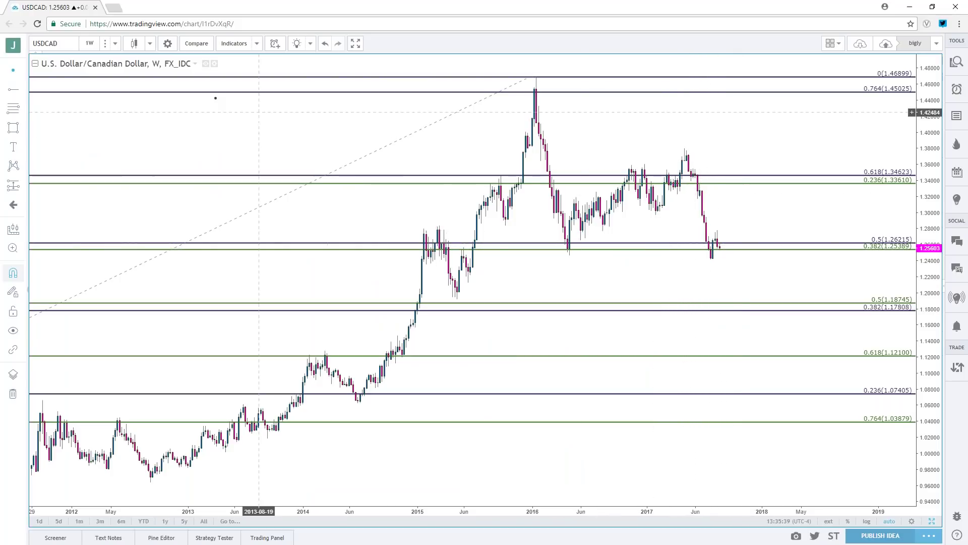
{"action": "left_click", "coordinate": [90, 44]}
{"action": "left_click", "coordinate": [101, 213]}
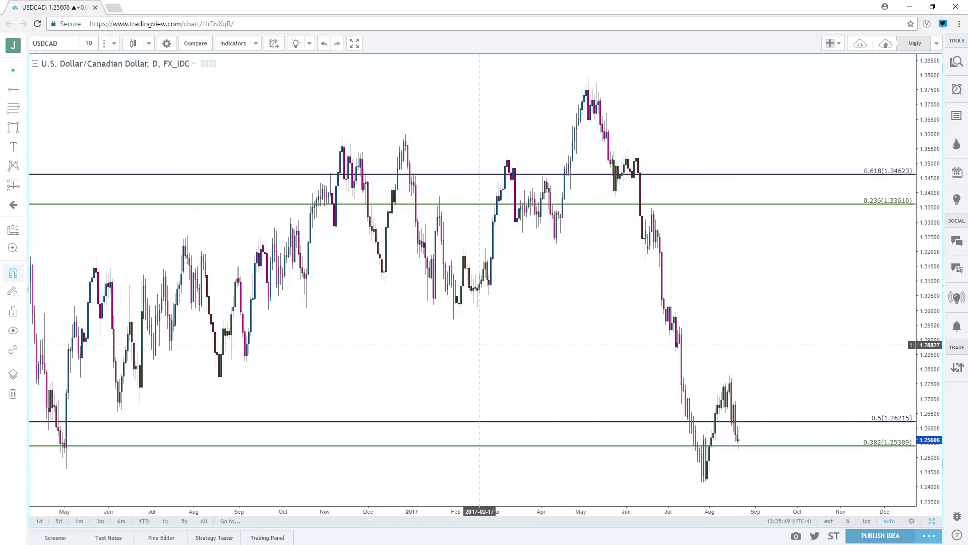
{"action": "left_click", "coordinate": [25, 110]}
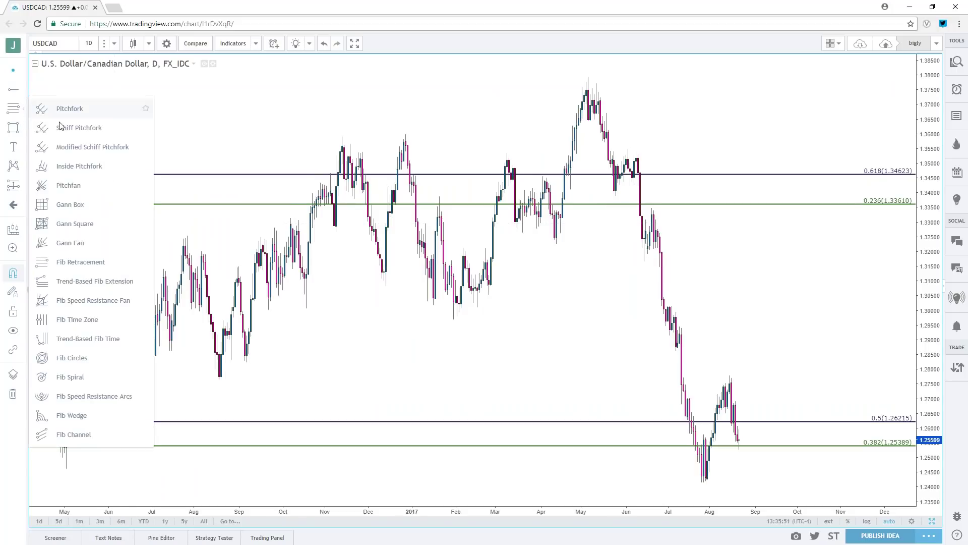
Draw an orange 'level 4' Fib retracement from the 1.37937 May 2017 high to the 1.24142 low.
{"action": "left_click", "coordinate": [87, 262]}
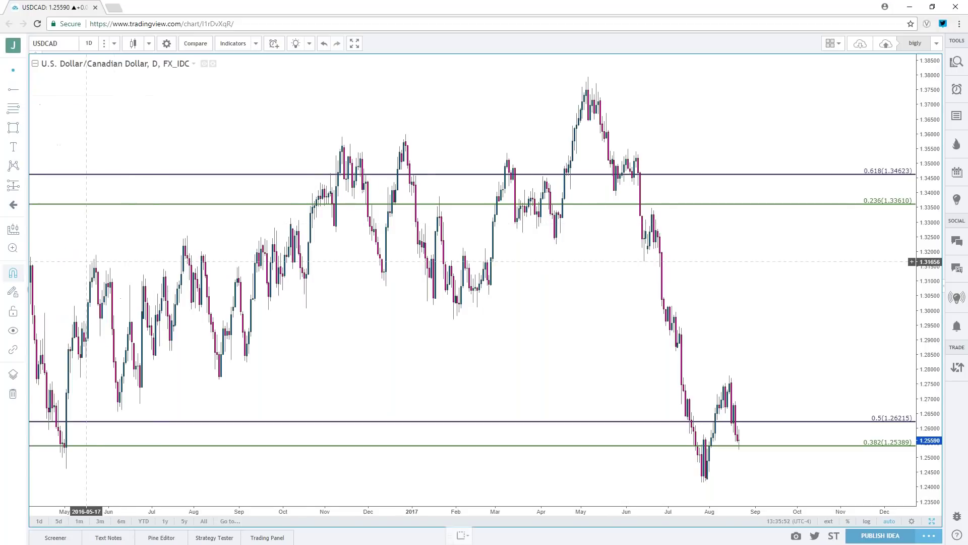
{"action": "left_click", "coordinate": [587, 77]}
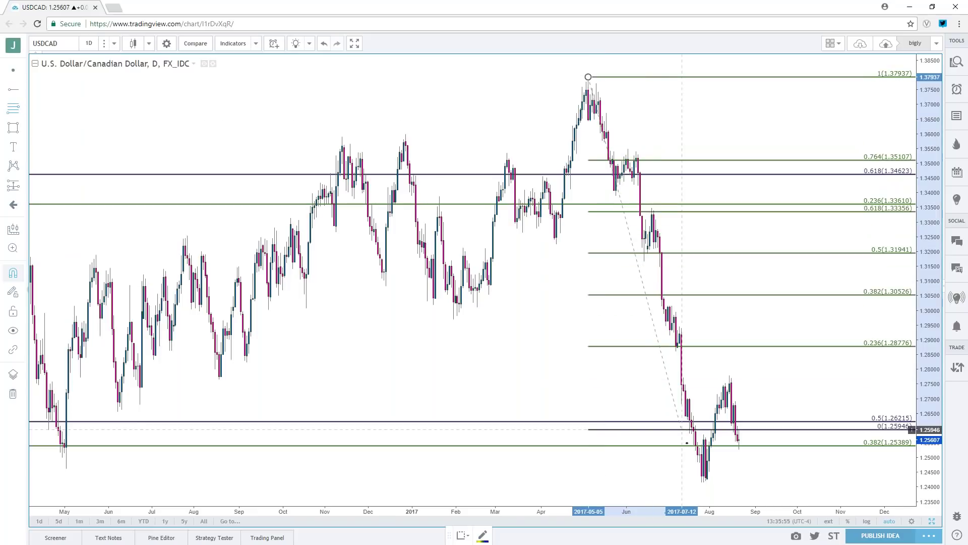
{"action": "left_click", "coordinate": [703, 481]}
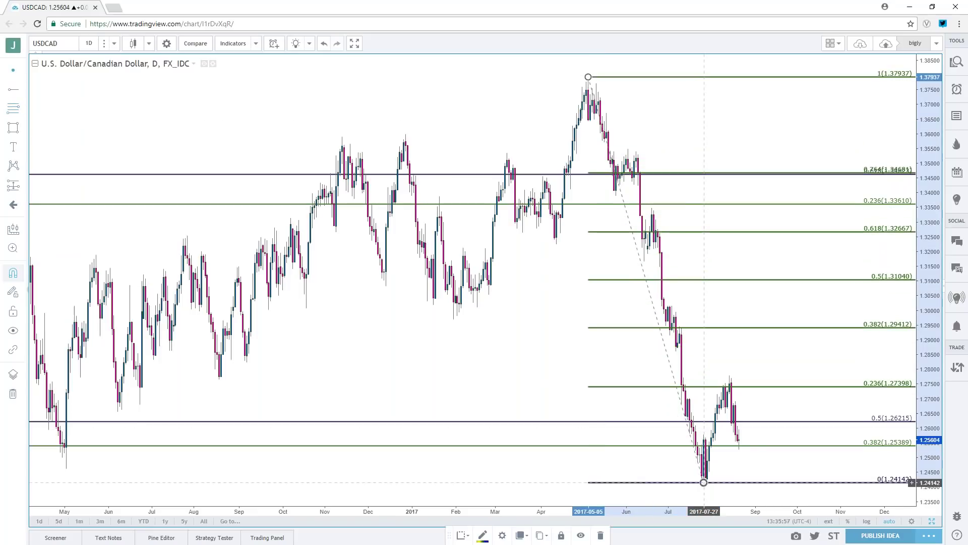
{"action": "double_click", "coordinate": [675, 483]}
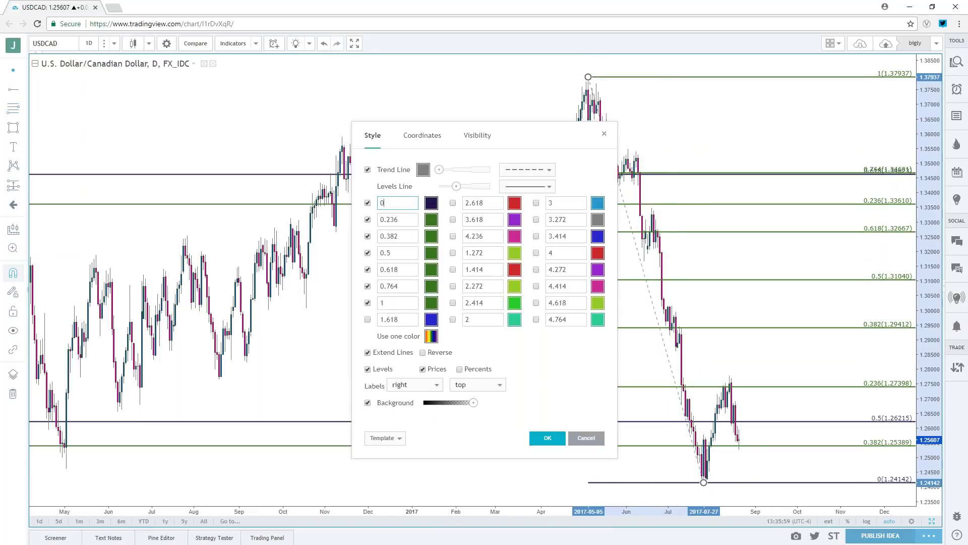
{"action": "left_click", "coordinate": [396, 438]}
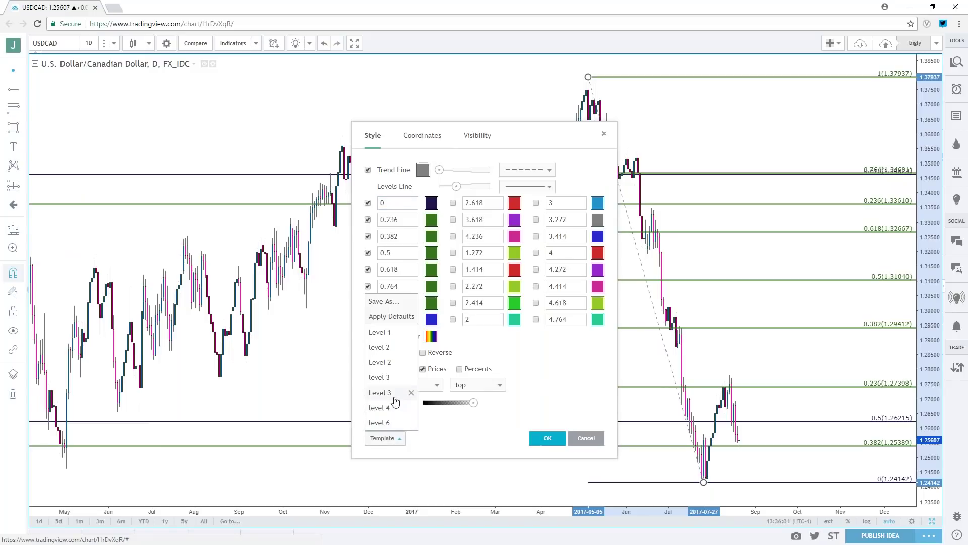
{"action": "left_click", "coordinate": [383, 408]}
{"action": "left_click", "coordinate": [547, 438]}
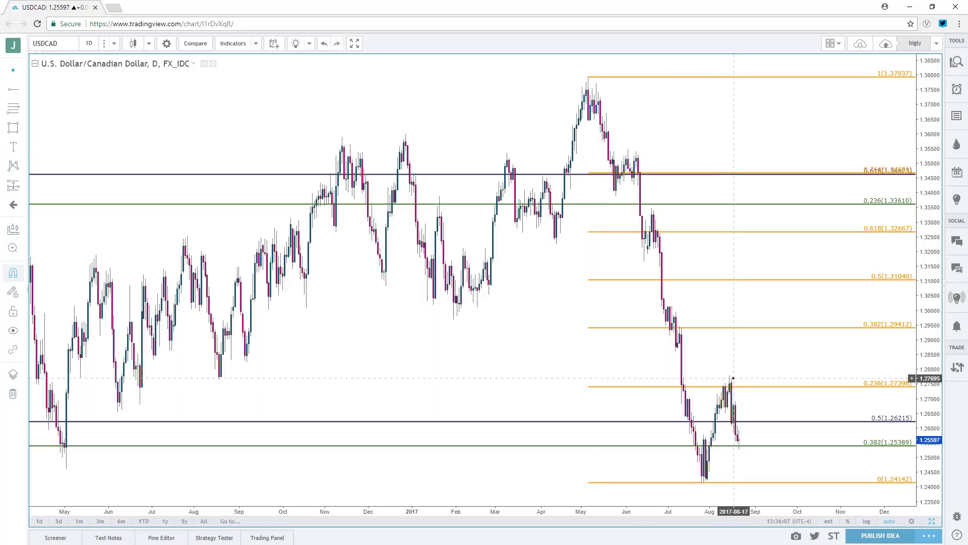
{"action": "scroll", "coordinate": [734, 376], "scroll_direction": "down", "scroll_amount": 5}
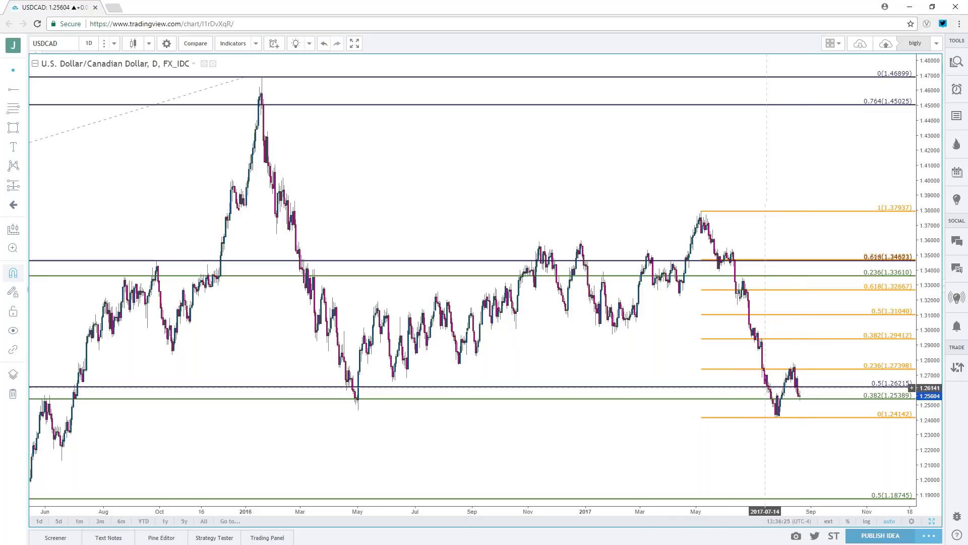
{"action": "left_click", "coordinate": [69, 45]}
{"action": "type", "text": "DXY"}
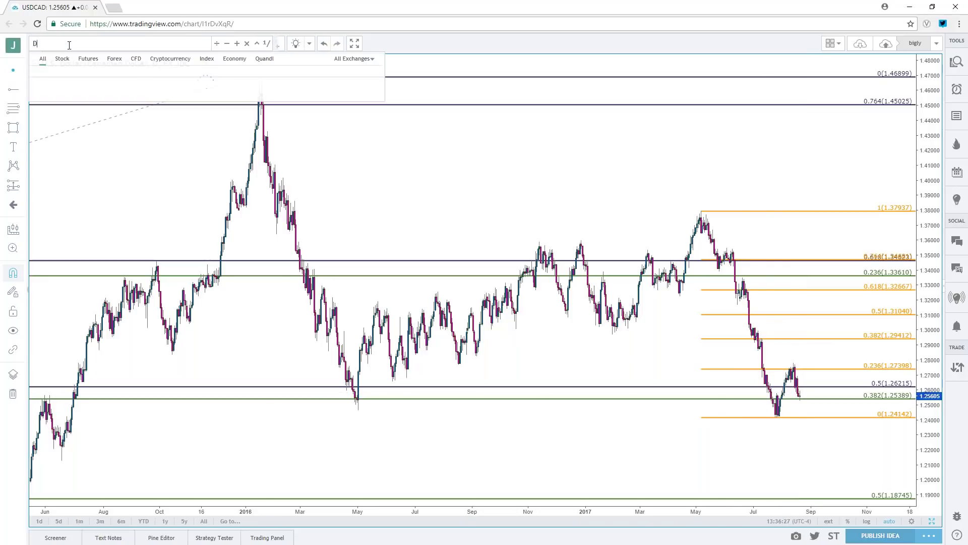
{"action": "key", "text": "Down"}
{"action": "key", "text": "Return"}
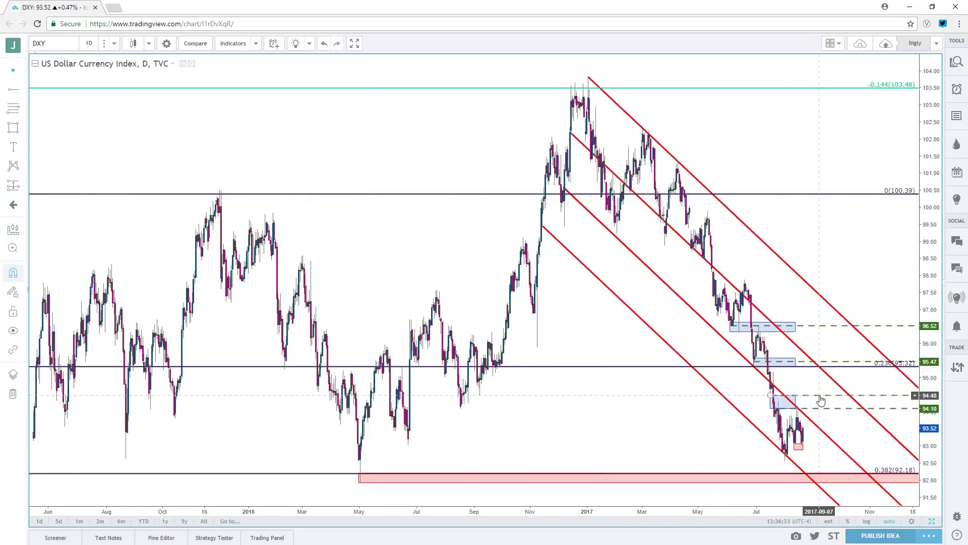
{"action": "left_click", "coordinate": [64, 44]}
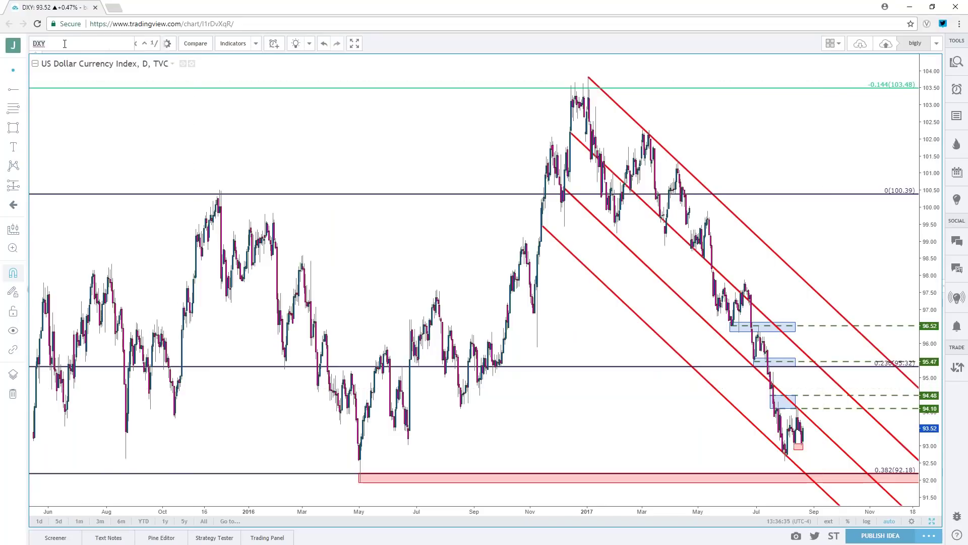
{"action": "type", "text": "USDCAD"}
{"action": "key", "text": "Down"}
{"action": "key", "text": "Down"}
{"action": "key", "text": "Up"}
{"action": "key", "text": "Return"}
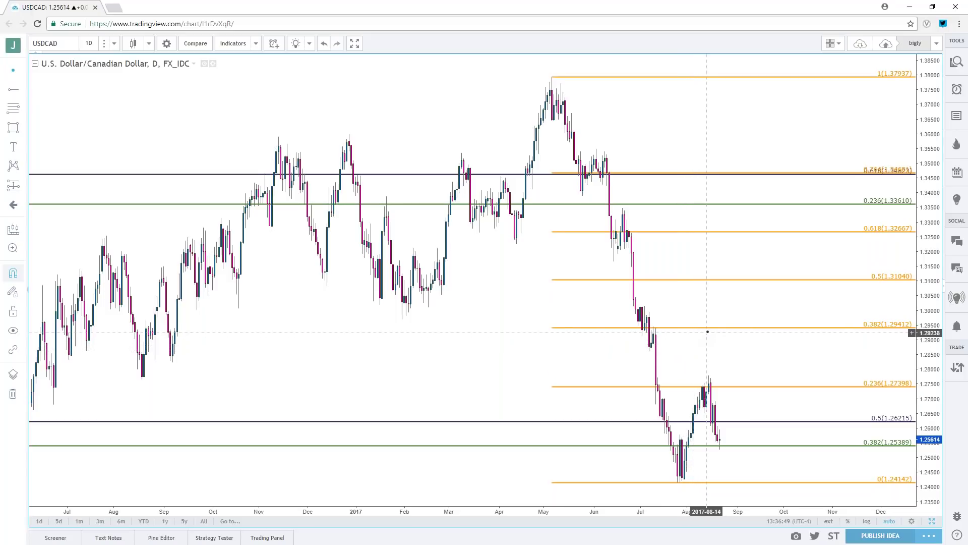
{"action": "scroll", "coordinate": [708, 332], "scroll_direction": "down", "scroll_amount": 1}
{"action": "scroll", "coordinate": [707, 332], "scroll_direction": "down", "scroll_amount": 2}
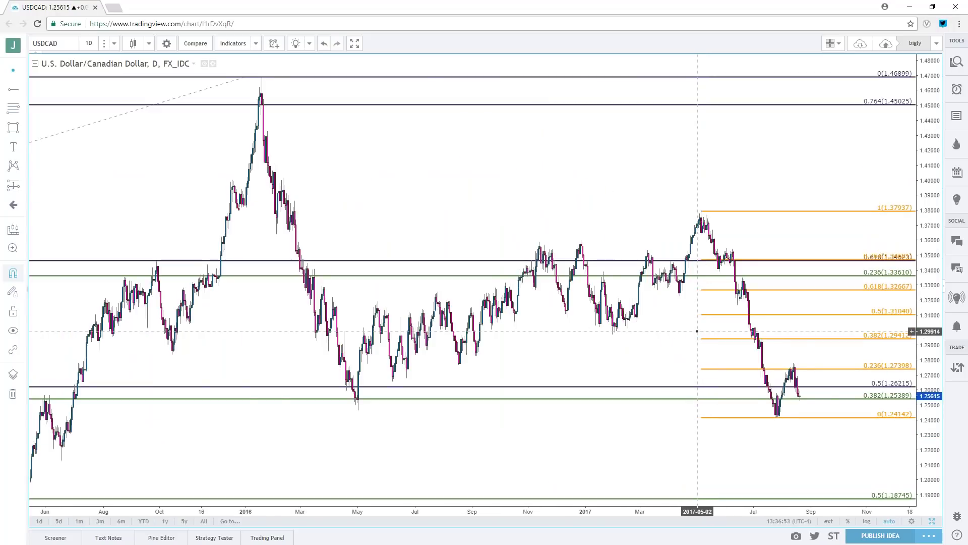
{"action": "scroll", "coordinate": [696, 331], "scroll_direction": "down", "scroll_amount": 2}
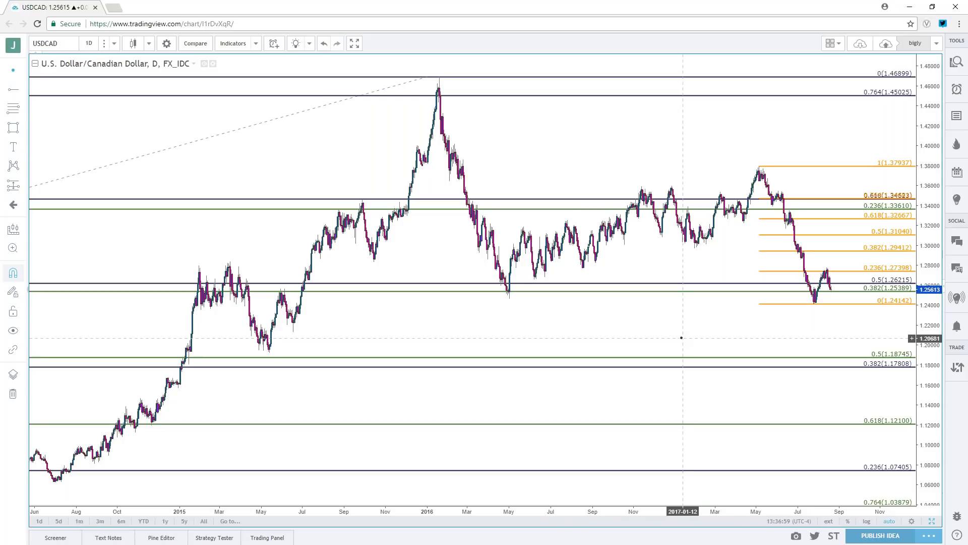
Switch the USDCAD chart to the monthly timeframe.
{"action": "left_click", "coordinate": [45, 43]}
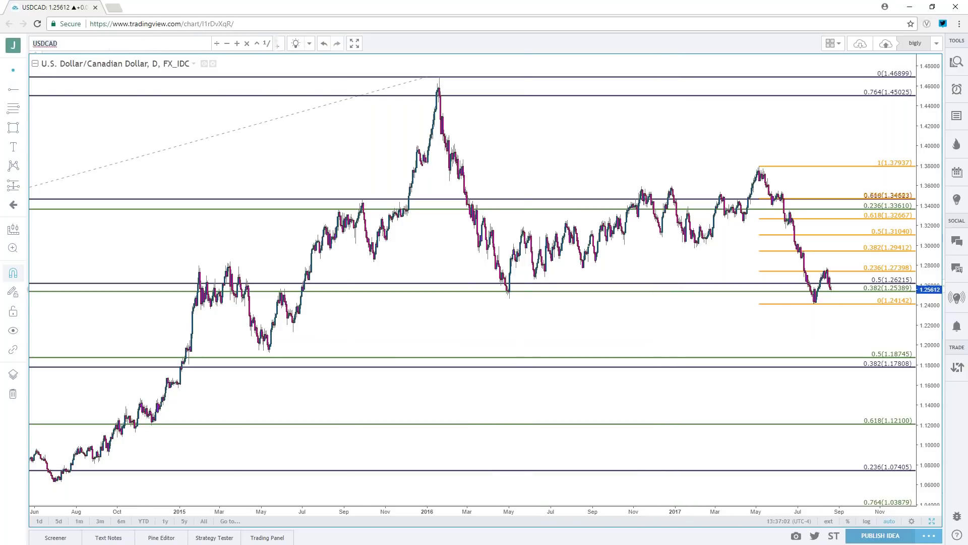
{"action": "left_click", "coordinate": [89, 43]}
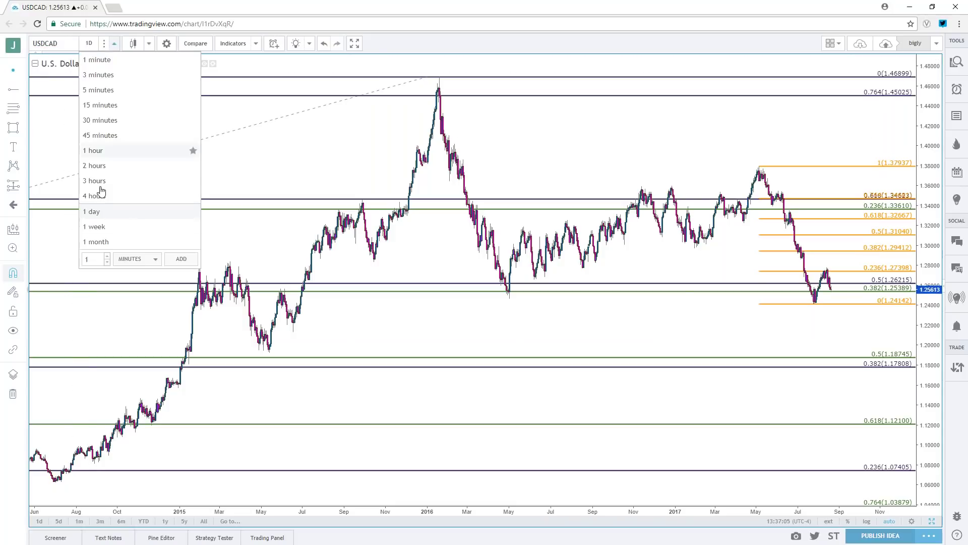
{"action": "left_click", "coordinate": [100, 242]}
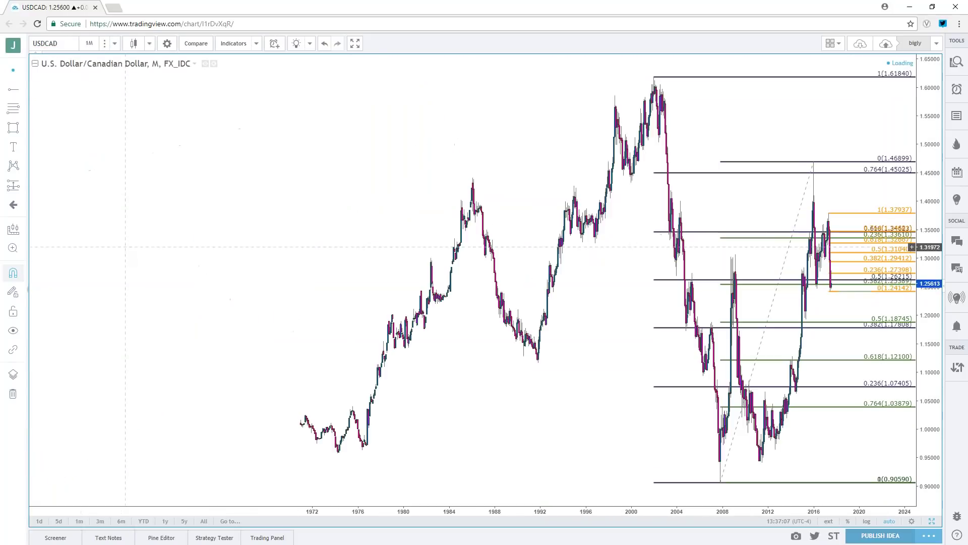
{"action": "scroll", "coordinate": [239, 293], "scroll_direction": "up", "scroll_amount": 2}
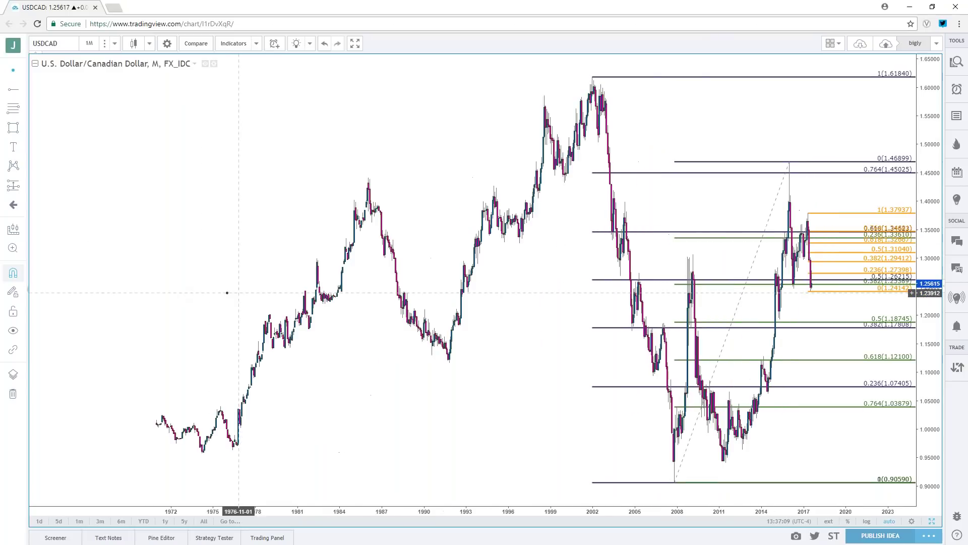
Load the FX_IDC:AUDUSD chart in place of USDCAD.
{"action": "left_click", "coordinate": [62, 43]}
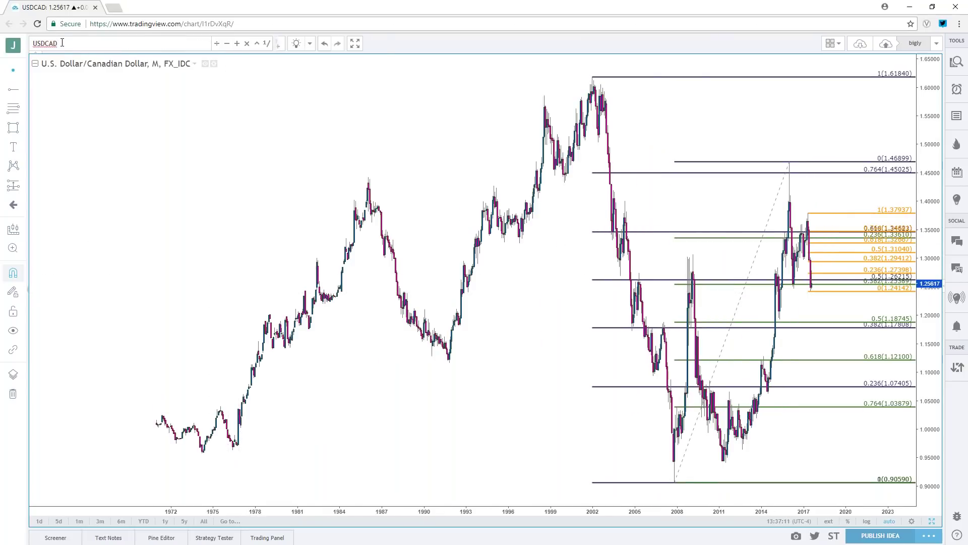
{"action": "type", "text": "AUDUSD"}
{"action": "key", "text": "BackSpace"}
{"action": "key", "text": "BackSpace"}
{"action": "key", "text": "BackSpace"}
{"action": "key", "text": "BackSpace"}
{"action": "type", "text": "AUDUSD"}
{"action": "key", "text": "Down"}
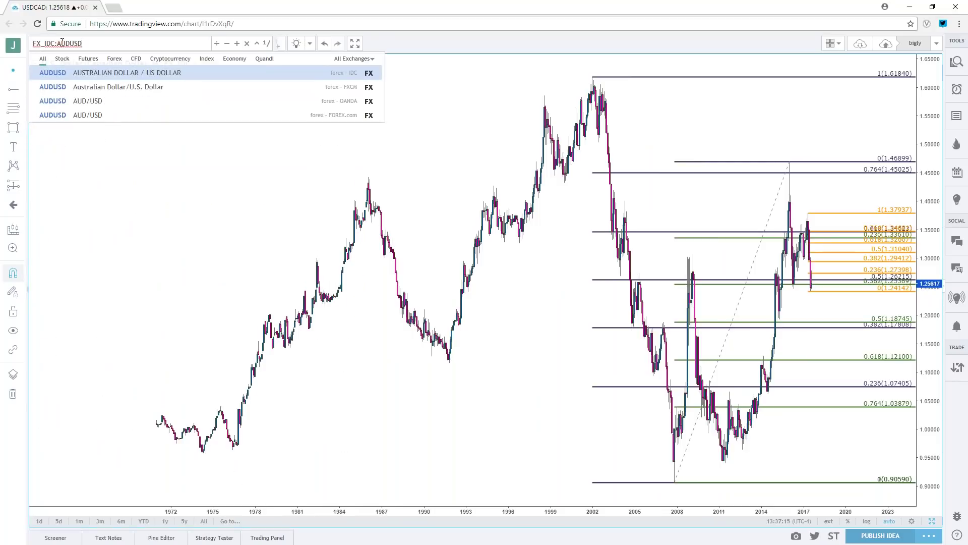
{"action": "key", "text": "Return"}
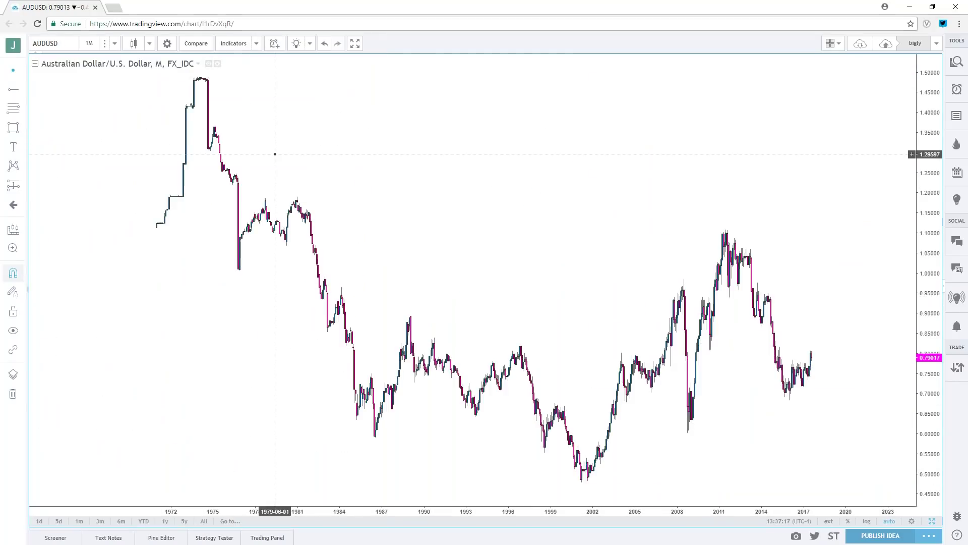
{"action": "scroll", "coordinate": [481, 201], "scroll_direction": "up", "scroll_amount": 2}
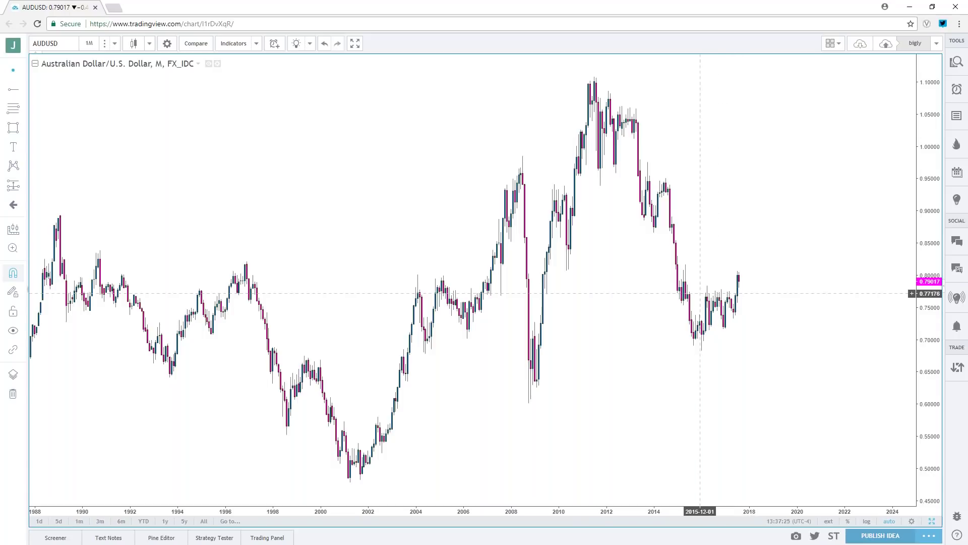
Draw a 'Level 1' Fib retracement from AUDUSD's 0.47780 2001 low to the 1.10802 2011 high.
{"action": "left_click", "coordinate": [22, 108]}
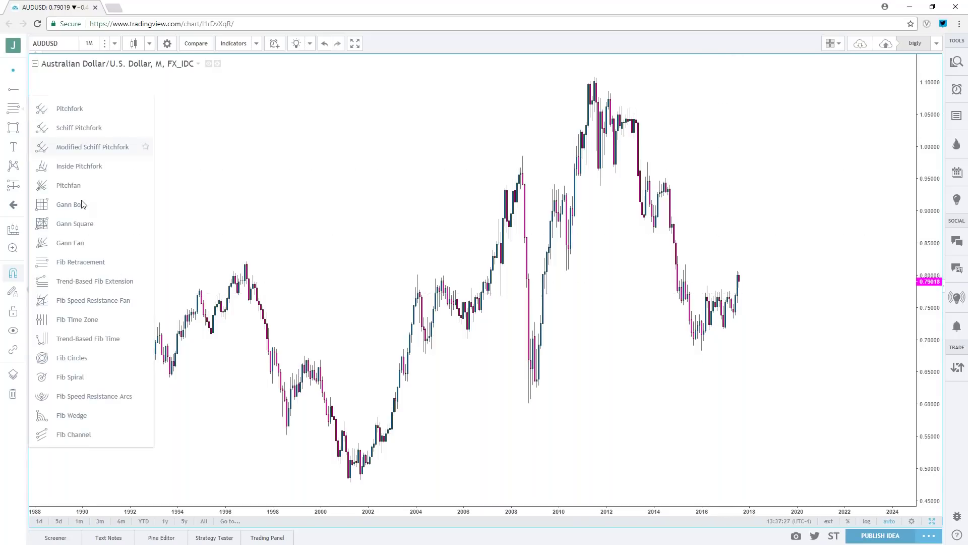
{"action": "left_click", "coordinate": [81, 262]}
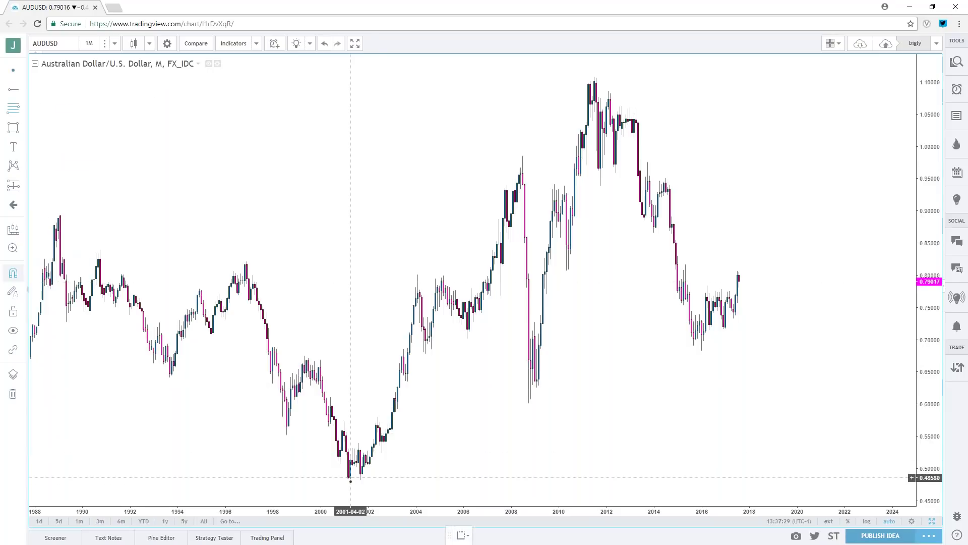
{"action": "left_click", "coordinate": [350, 481]}
{"action": "left_click", "coordinate": [595, 77]}
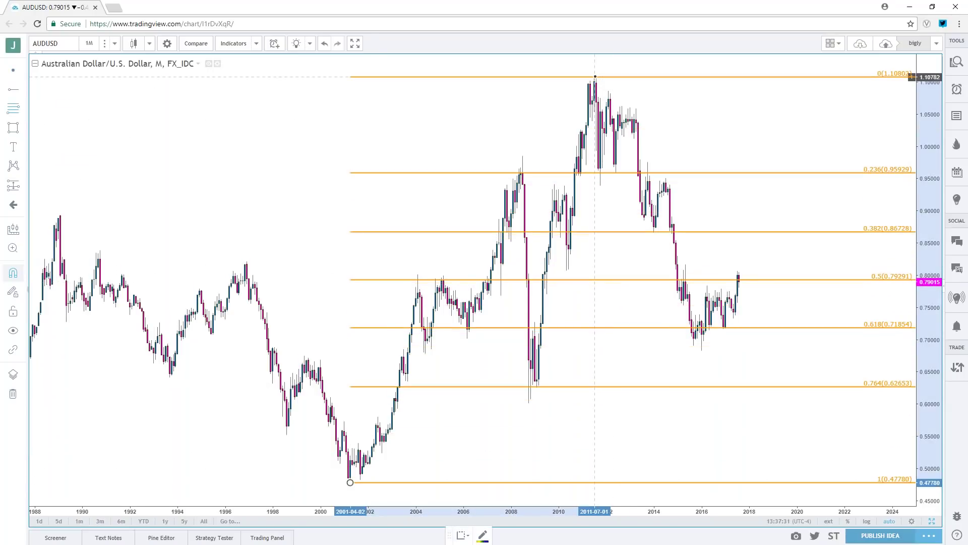
{"action": "double_click", "coordinate": [611, 77]}
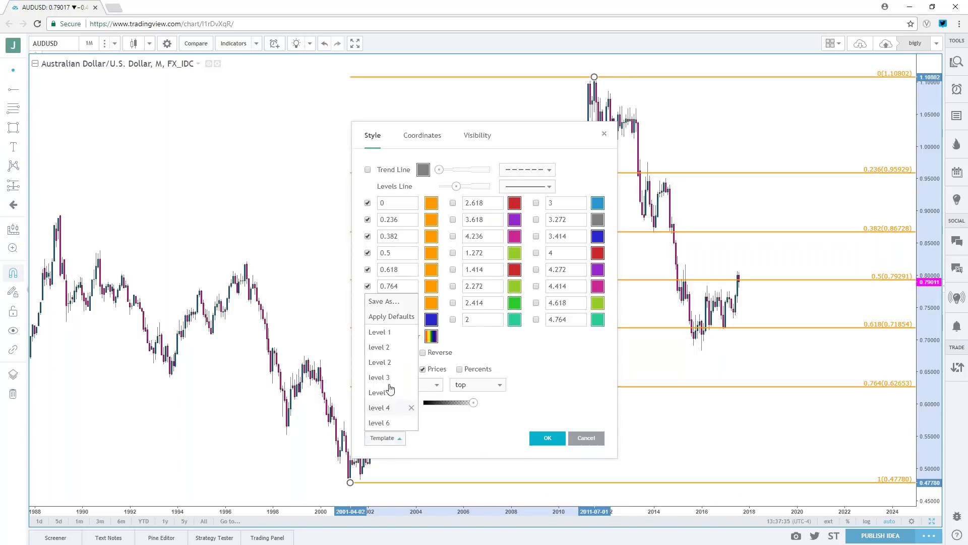
{"action": "left_click", "coordinate": [388, 332]}
{"action": "left_click", "coordinate": [547, 437]}
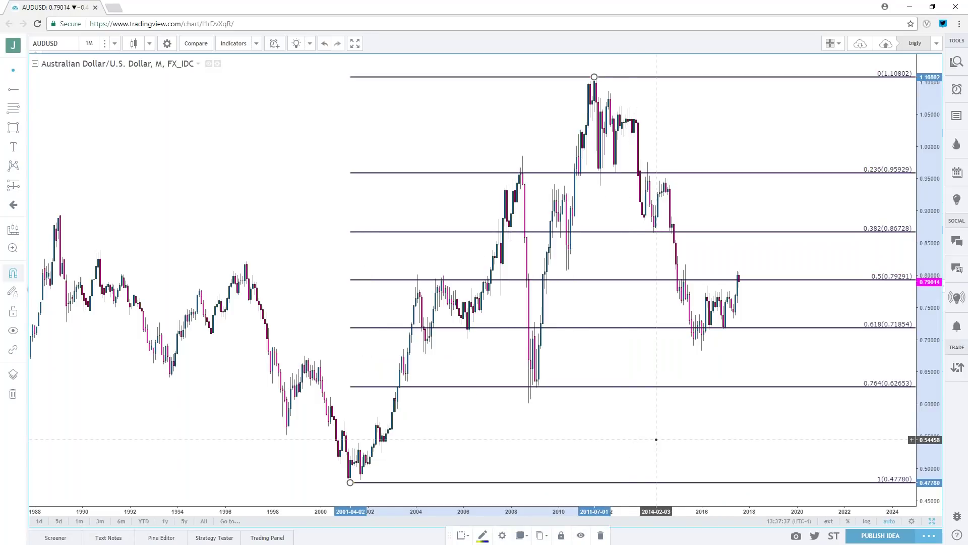
{"action": "left_click", "coordinate": [639, 440]}
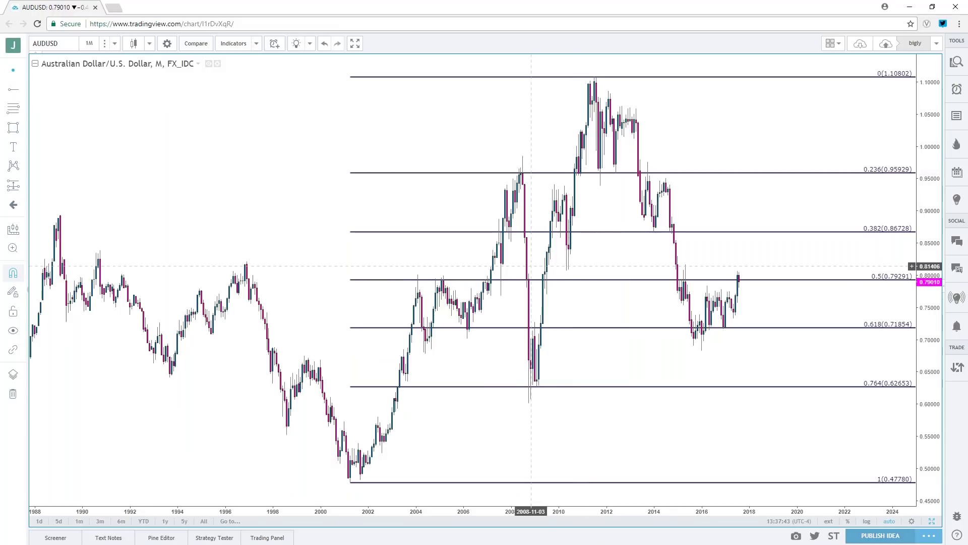
{"action": "left_click", "coordinate": [24, 109]}
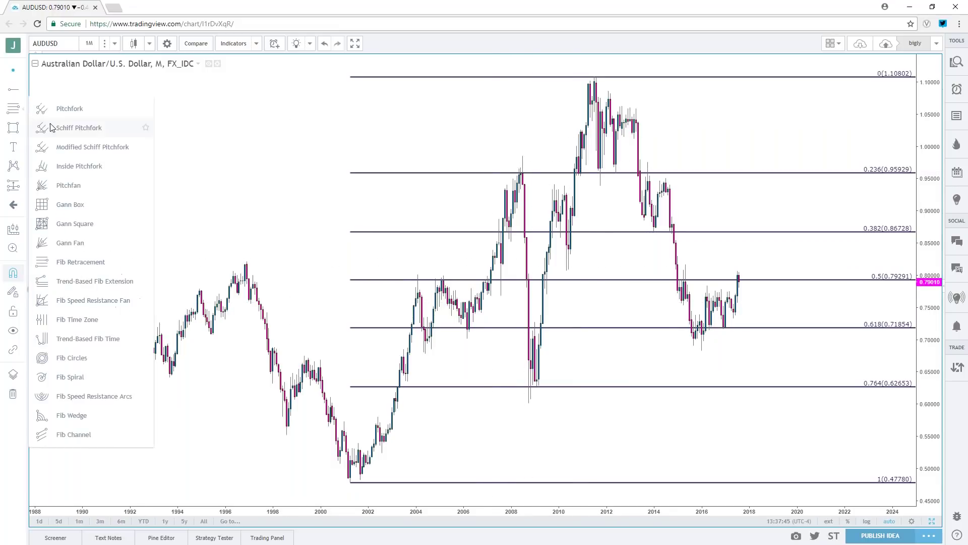
Draw a second Fib retracement from the 0.60090 2008 low to the 1.10802 2011 high.
{"action": "left_click", "coordinate": [93, 277]}
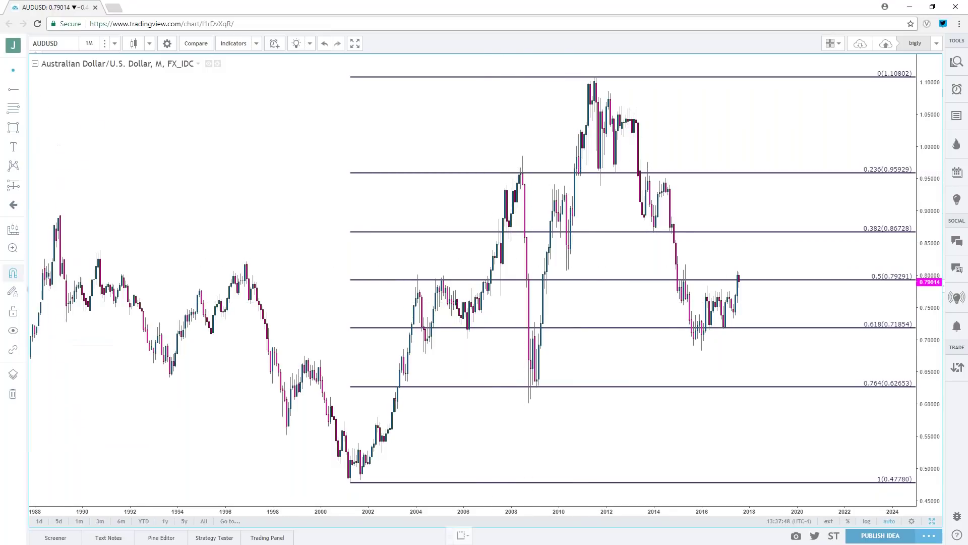
{"action": "left_click", "coordinate": [528, 403]}
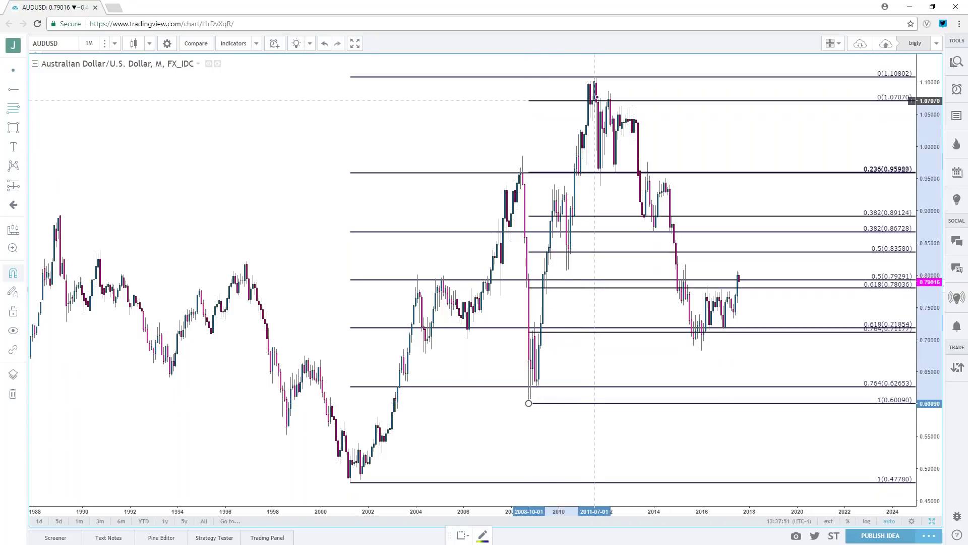
{"action": "left_click", "coordinate": [595, 79]}
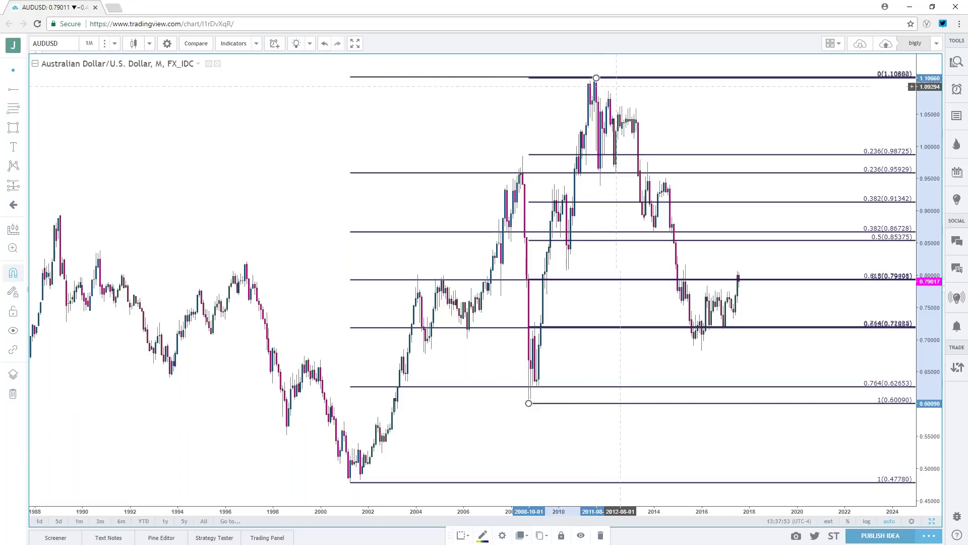
{"action": "scroll", "coordinate": [581, 122], "scroll_direction": "up", "scroll_amount": 1}
{"action": "scroll", "coordinate": [581, 122], "scroll_direction": "up", "scroll_amount": 2}
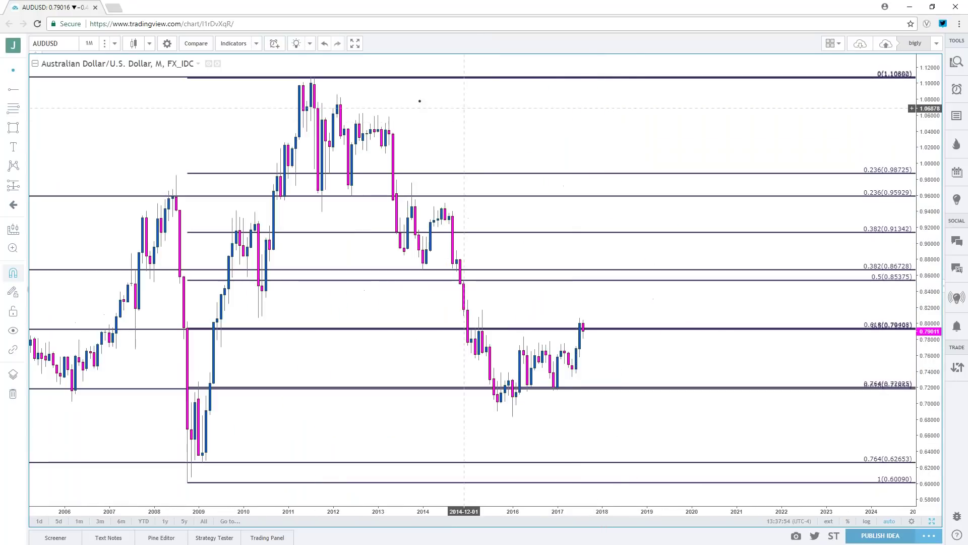
{"action": "left_click", "coordinate": [315, 76]}
{"action": "left_click_drag", "start_coordinate": [315, 76], "coordinate": [309, 77]}
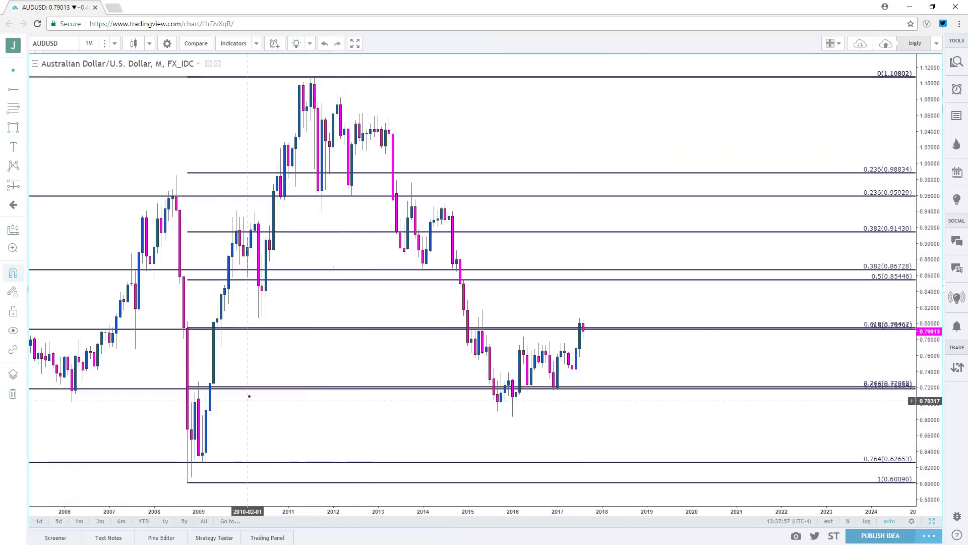
Colour the second retracement green with a saved template.
{"action": "left_click", "coordinate": [194, 483]}
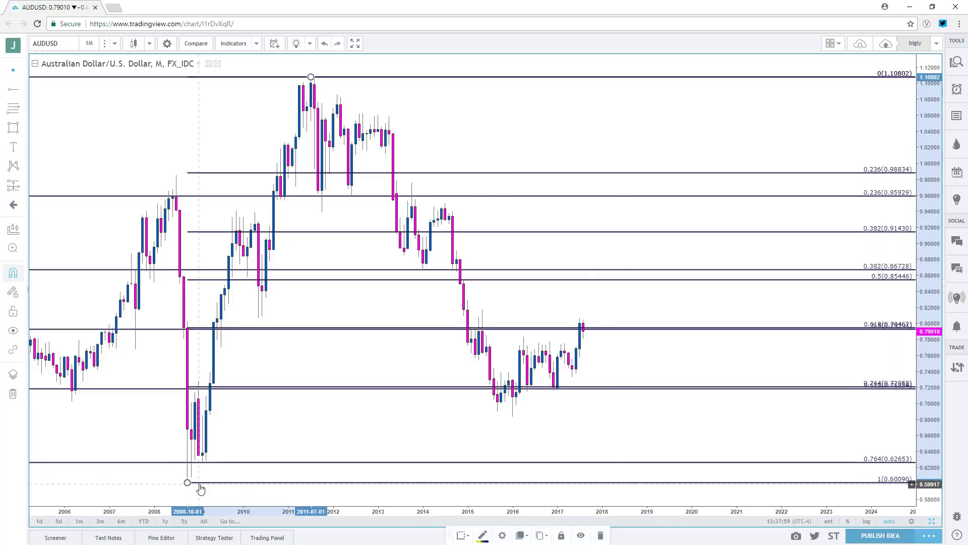
{"action": "double_click", "coordinate": [194, 483]}
{"action": "left_click", "coordinate": [399, 438]}
{"action": "left_click", "coordinate": [386, 347]}
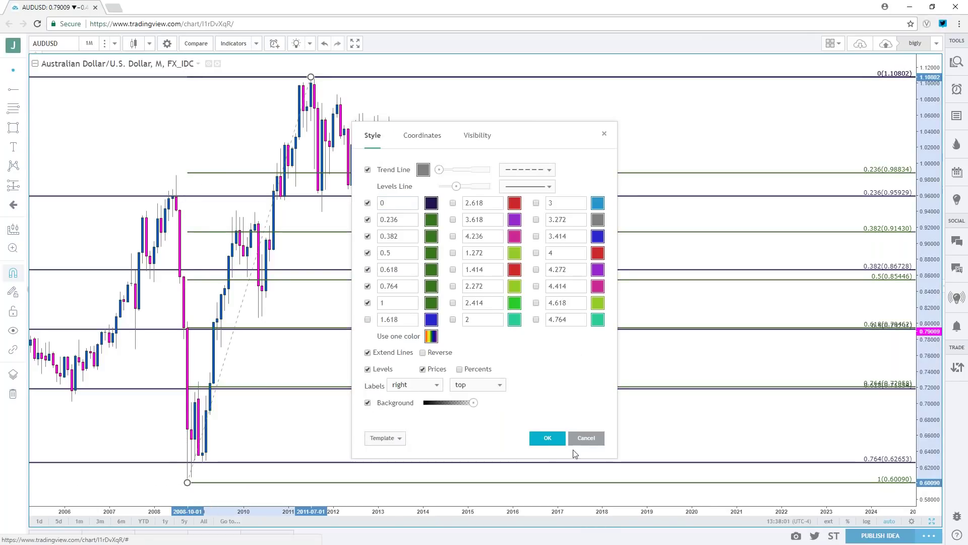
{"action": "left_click", "coordinate": [547, 438]}
{"action": "scroll", "coordinate": [620, 443], "scroll_direction": "down", "scroll_amount": 3}
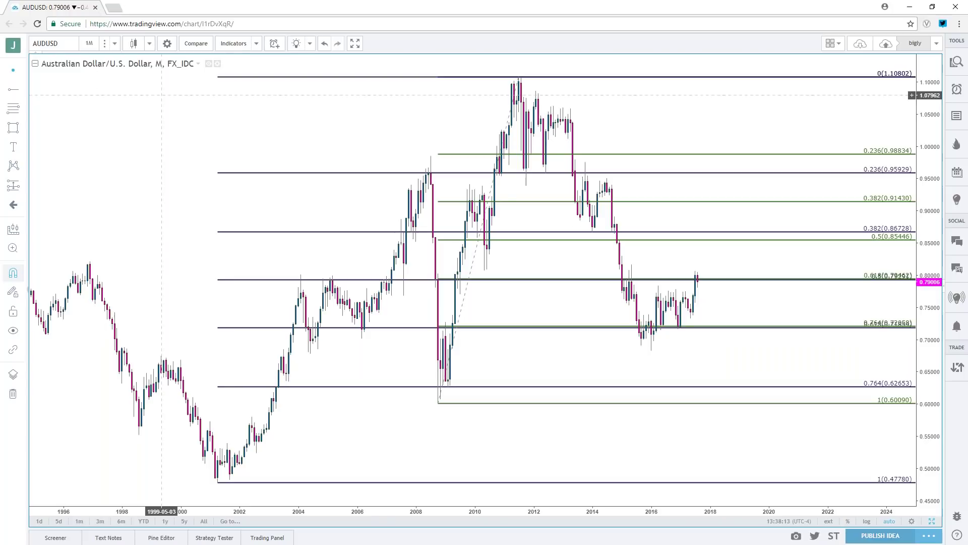
On weekly AUDUSD, draw a rising trendline from the early-2016 low through the 2017 low.
{"action": "left_click", "coordinate": [115, 44]}
{"action": "left_click", "coordinate": [96, 227]}
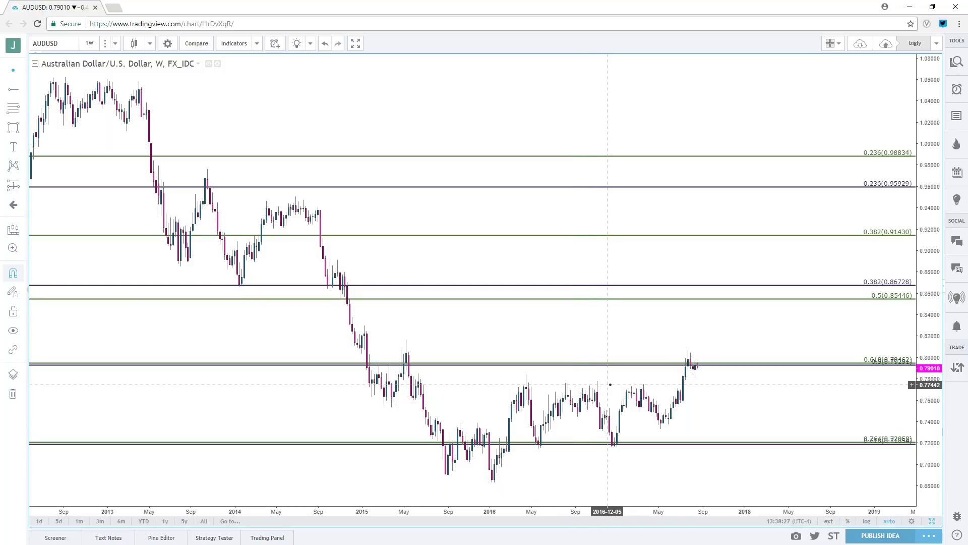
{"action": "left_click", "coordinate": [24, 89]}
{"action": "left_click", "coordinate": [56, 89]}
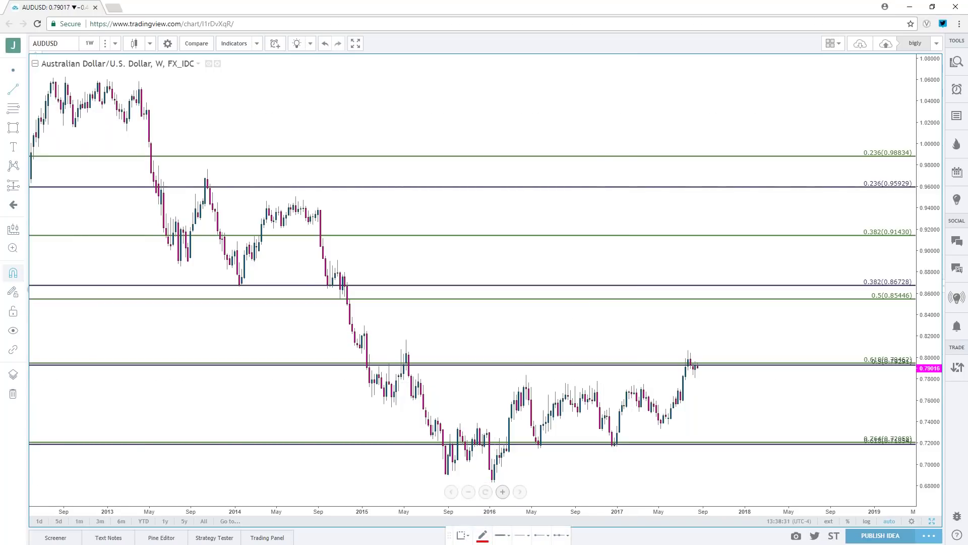
{"action": "left_click", "coordinate": [495, 482]}
{"action": "left_click", "coordinate": [617, 447]}
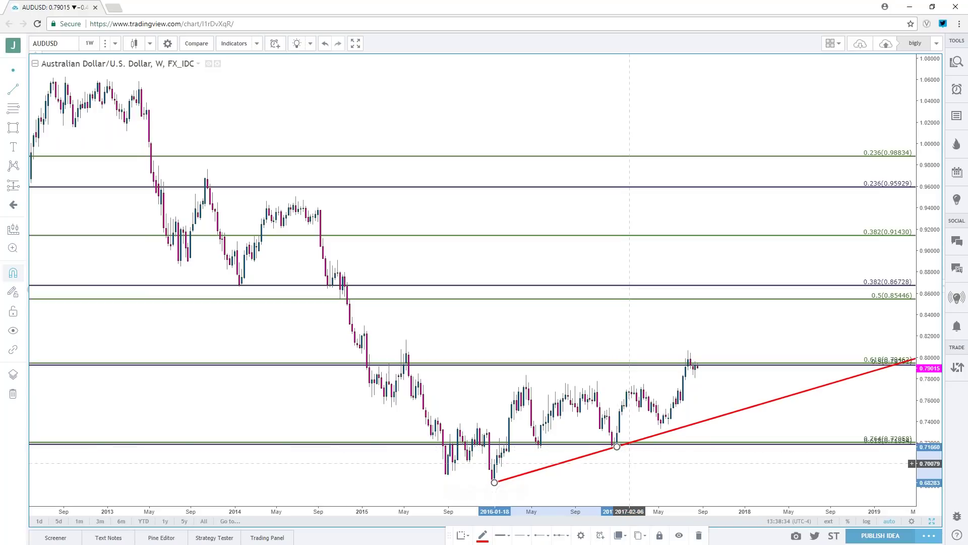
Draw a rectangle zone from late 2015 to 2017 spanning about 0.773–0.784.
{"action": "left_click", "coordinate": [22, 111]}
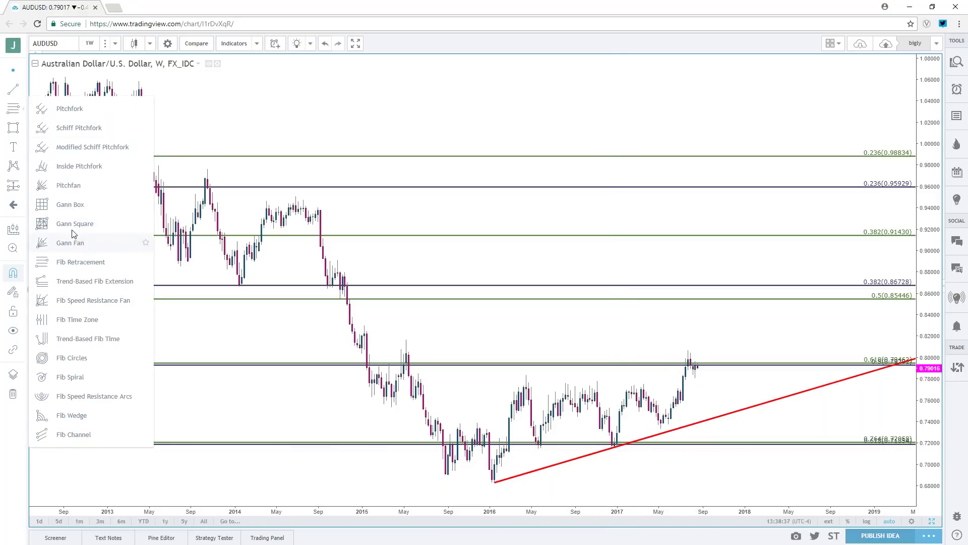
{"action": "left_click", "coordinate": [27, 132]}
{"action": "left_click", "coordinate": [76, 86]}
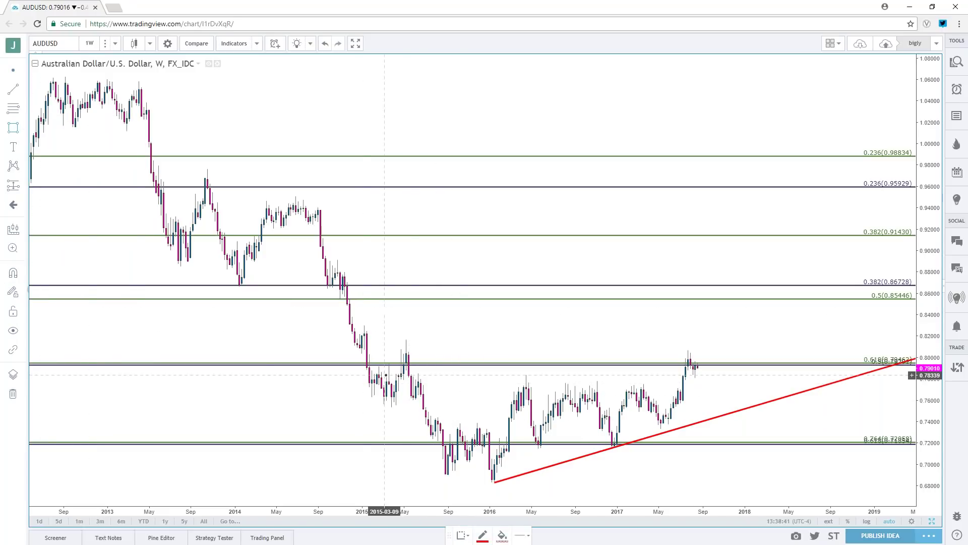
{"action": "left_click", "coordinate": [472, 385]}
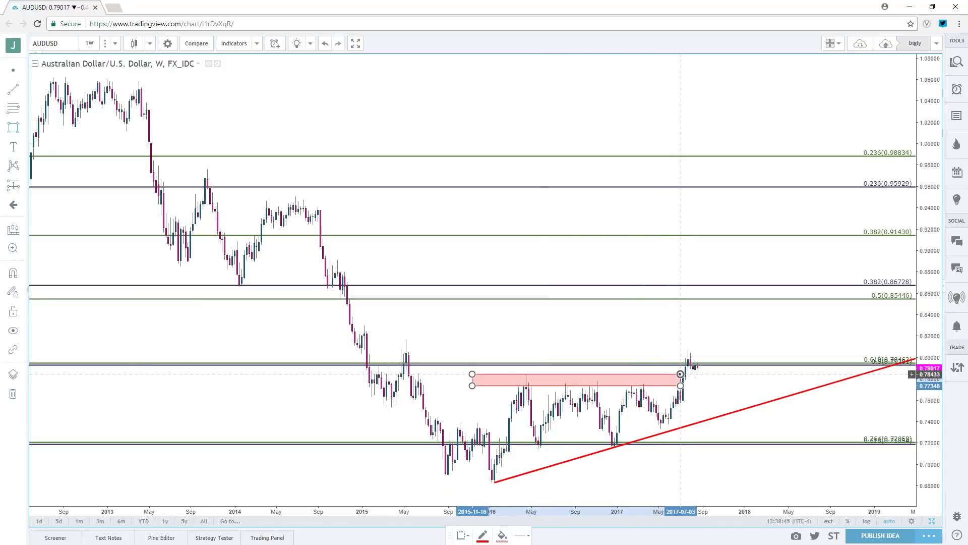
{"action": "left_click", "coordinate": [724, 375]}
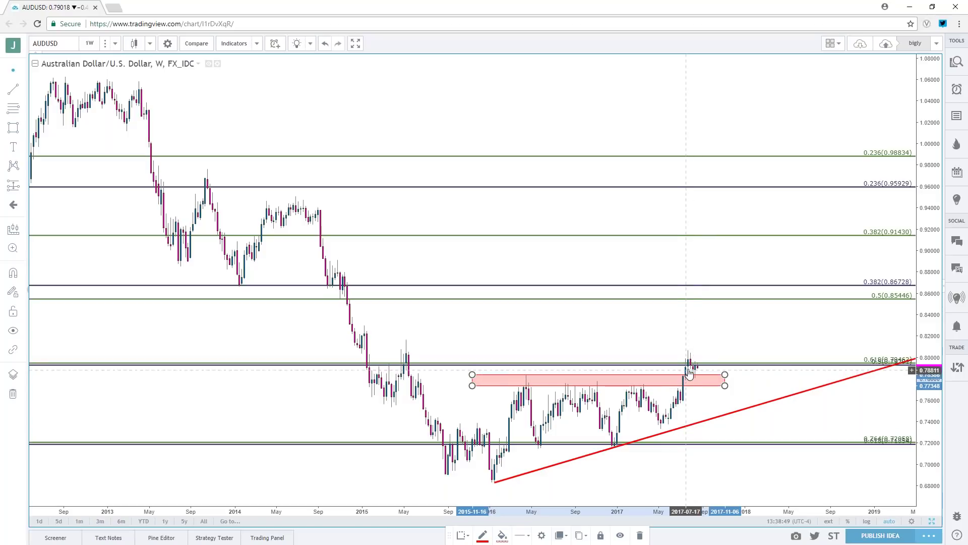
Switch AUDUSD from weekly to daily, then 4-hour candles, with price near 0.790 above the zone.
{"action": "left_click", "coordinate": [89, 44]}
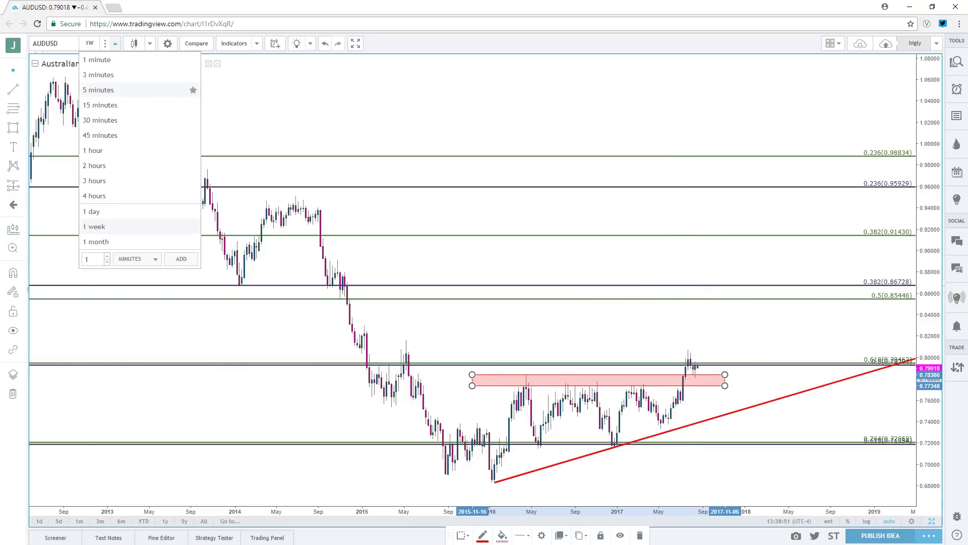
{"action": "left_click", "coordinate": [110, 213]}
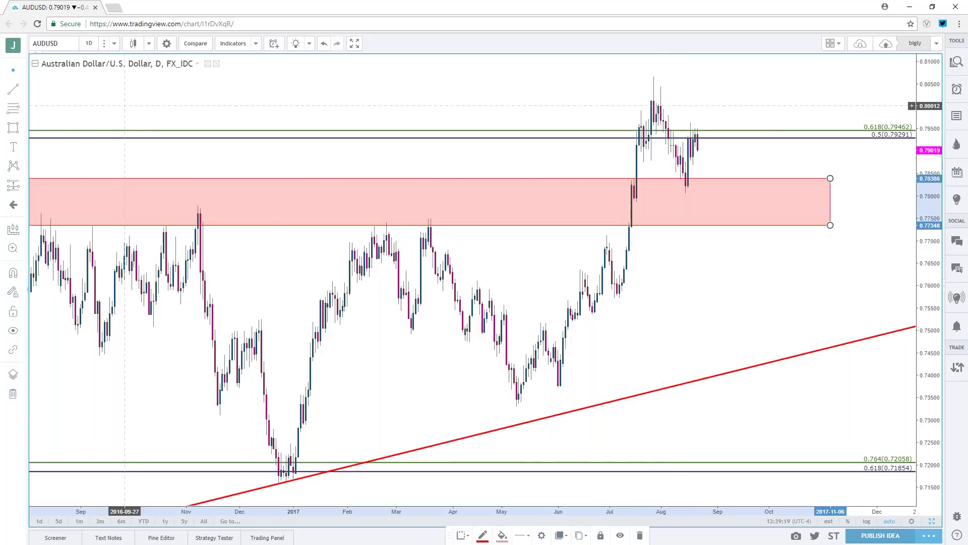
{"action": "left_click", "coordinate": [89, 43]}
{"action": "left_click", "coordinate": [116, 197]}
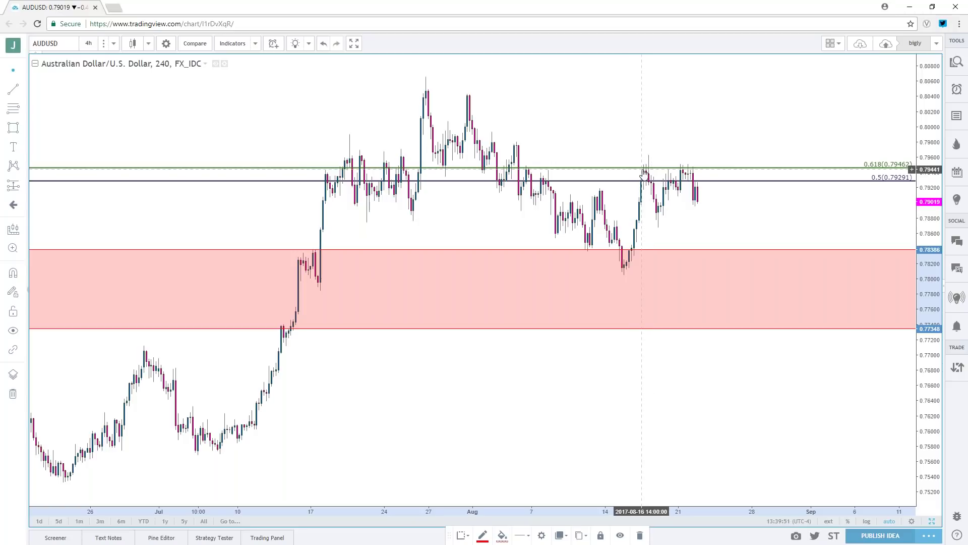
Deselect the zone, return AUDUSD to daily candles, and zoom out to show the zone and trendline.
{"action": "left_click", "coordinate": [651, 174]}
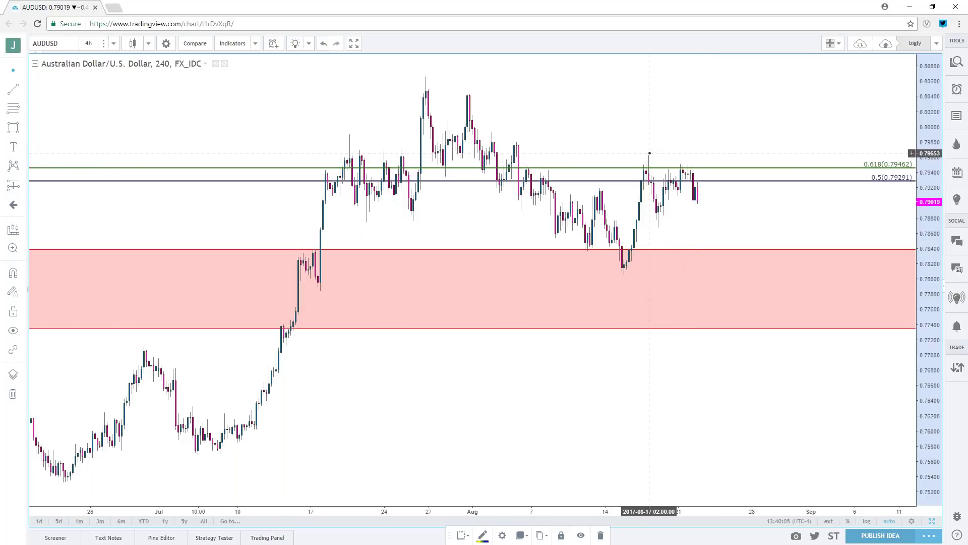
{"action": "left_click", "coordinate": [87, 43]}
{"action": "left_click", "coordinate": [96, 209]}
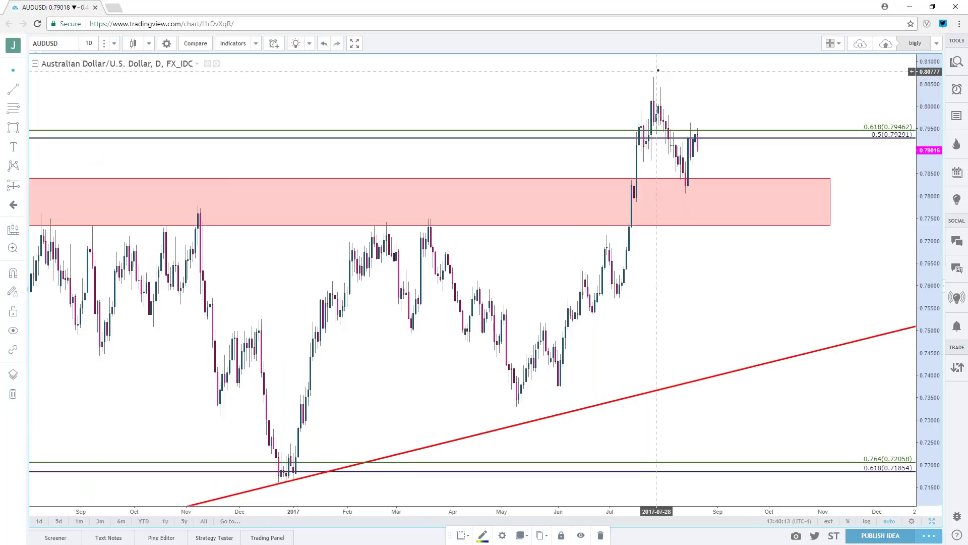
{"action": "scroll", "coordinate": [656, 80], "scroll_direction": "down", "scroll_amount": 3}
{"action": "scroll", "coordinate": [656, 76], "scroll_direction": "down", "scroll_amount": 3}
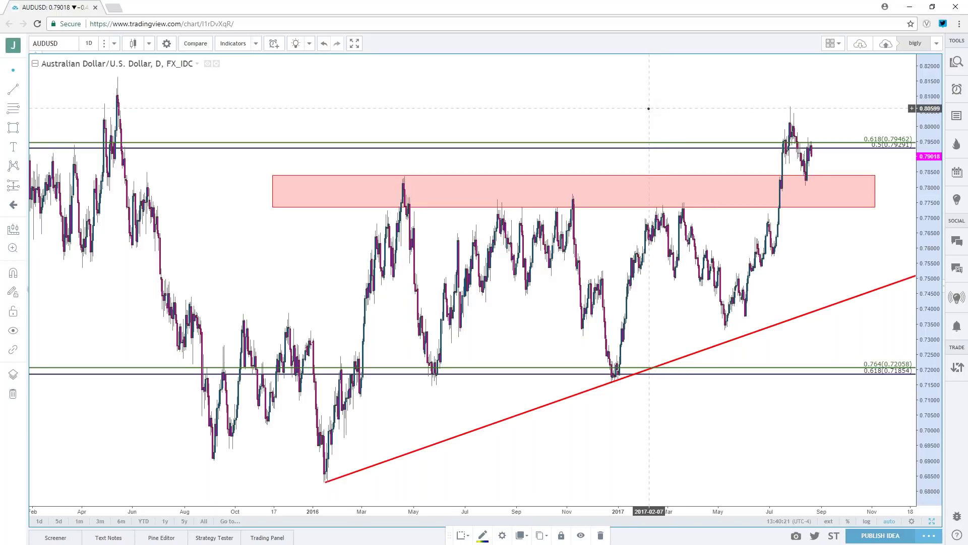
{"action": "left_click", "coordinate": [79, 43]}
Load the EURJPY chart and switch it to weekly candles.
{"action": "type", "text": "EURJPY"}
{"action": "key", "text": "Down"}
{"action": "key", "text": "Return"}
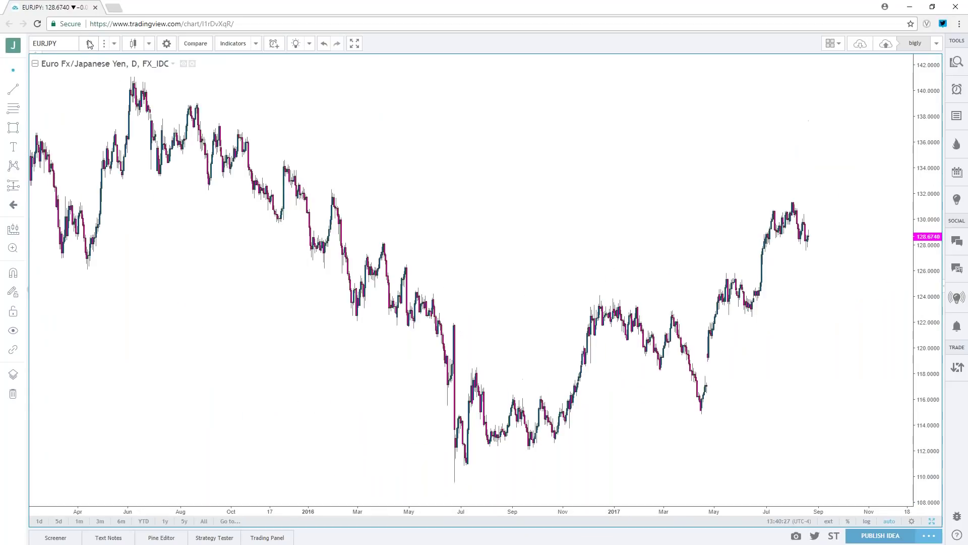
{"action": "left_click", "coordinate": [89, 44]}
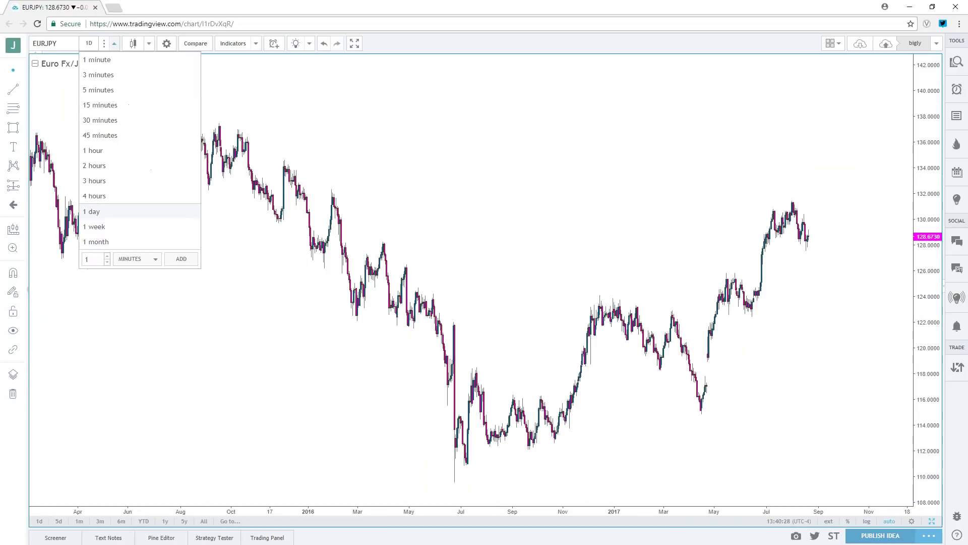
{"action": "left_click", "coordinate": [106, 227]}
Switch EURJPY to monthly candles, zoomed to show roughly 1988 onward.
{"action": "scroll", "coordinate": [528, 281], "scroll_direction": "down", "scroll_amount": 2}
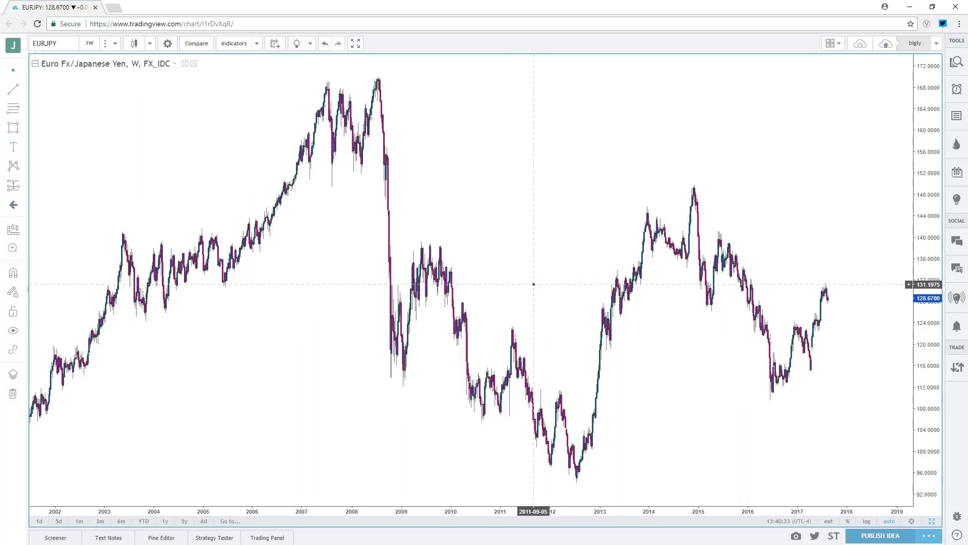
{"action": "left_click", "coordinate": [89, 44]}
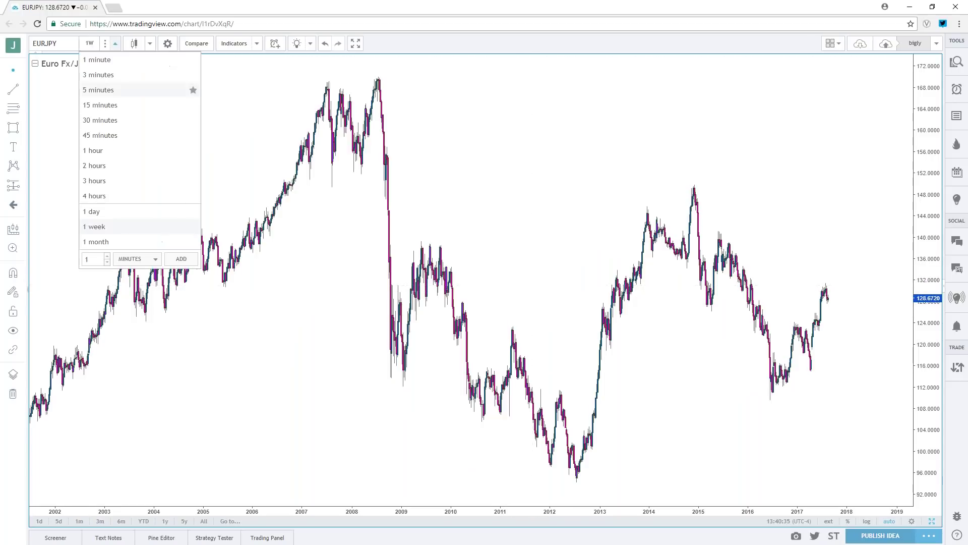
{"action": "left_click", "coordinate": [98, 242]}
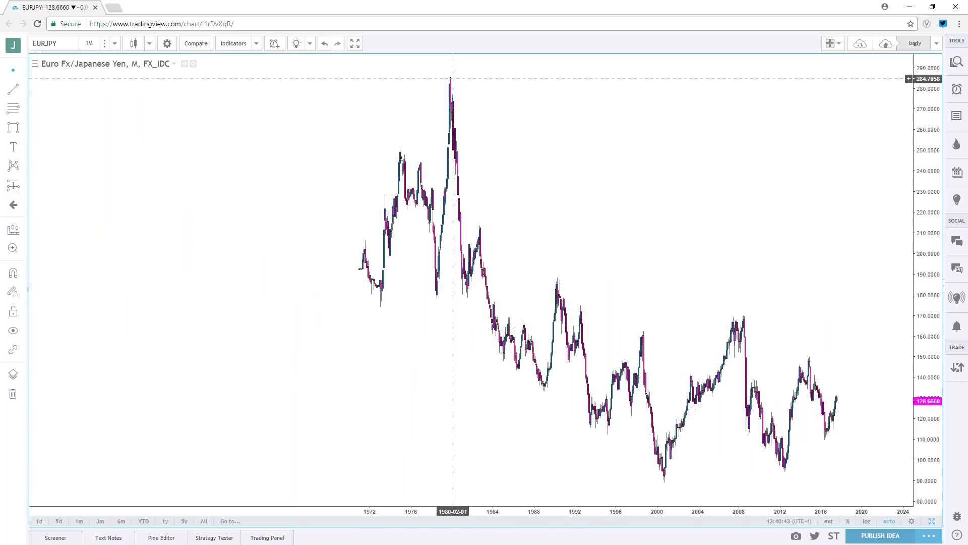
{"action": "scroll", "coordinate": [453, 78], "scroll_direction": "up", "scroll_amount": 4}
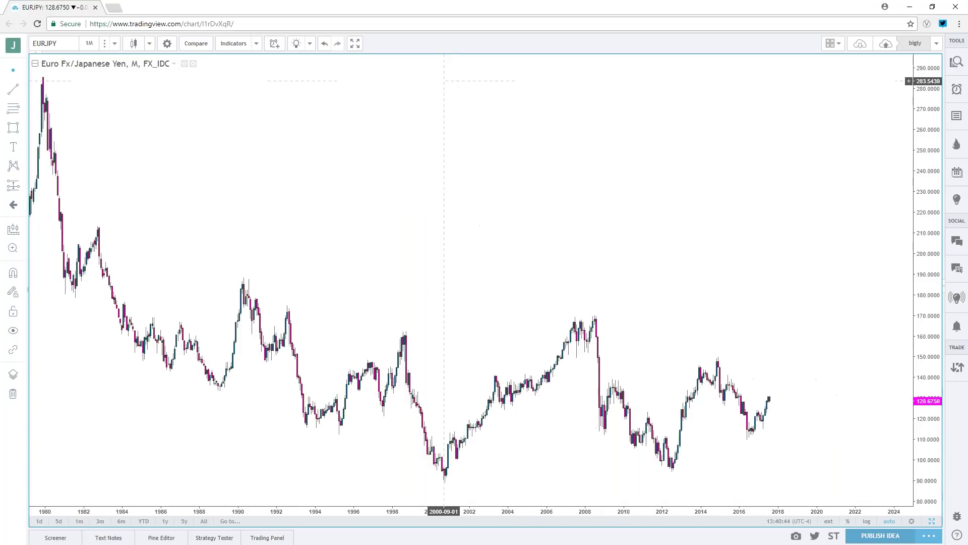
Draw a magnet-snapped Fibonacci retracement from the 2012 low (94.1220) to the 2014 high (149.7850).
{"action": "left_click", "coordinate": [23, 114]}
{"action": "left_click", "coordinate": [60, 262]}
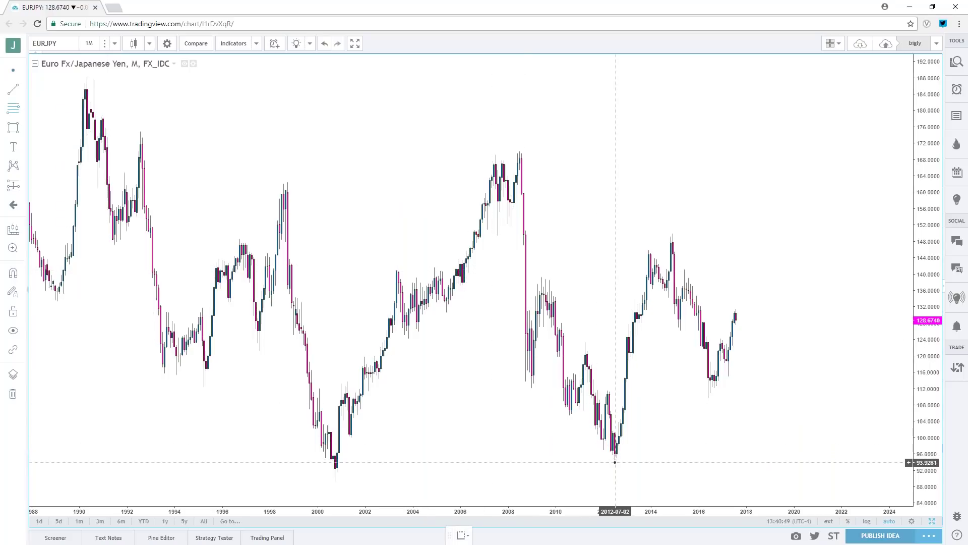
{"action": "left_click", "coordinate": [13, 272]}
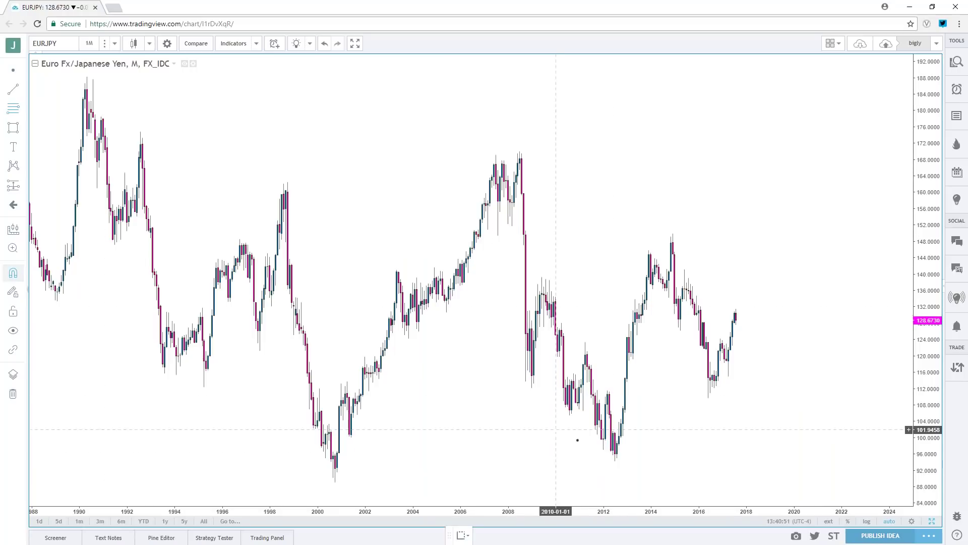
{"action": "left_click", "coordinate": [615, 461]}
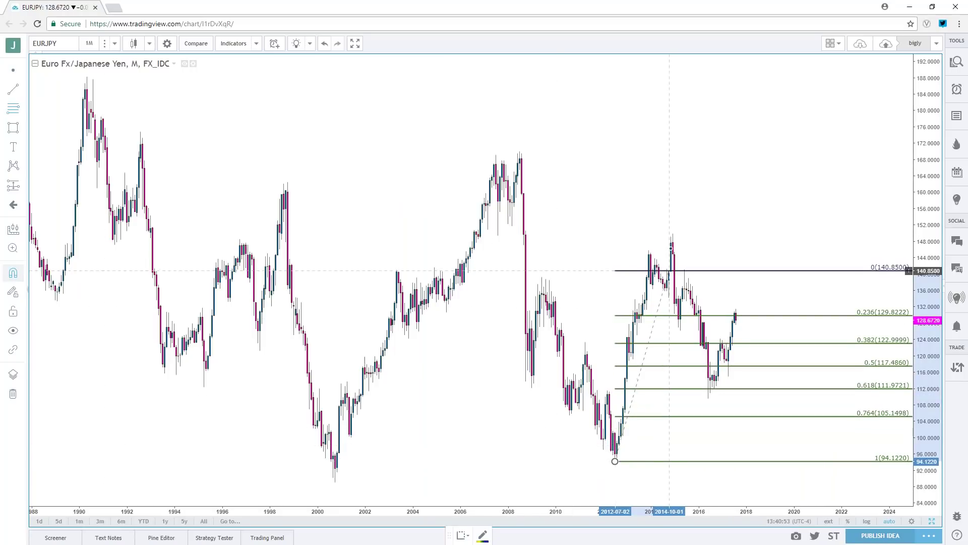
{"action": "left_click", "coordinate": [691, 207]}
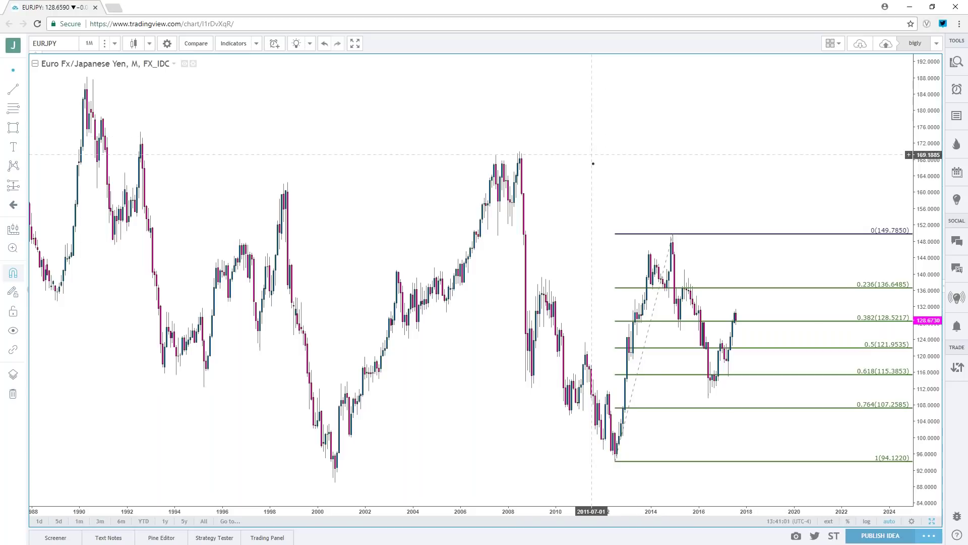
Apply the saved dark template to the retracement levels and view EURJPY weekly.
{"action": "double_click", "coordinate": [687, 234]}
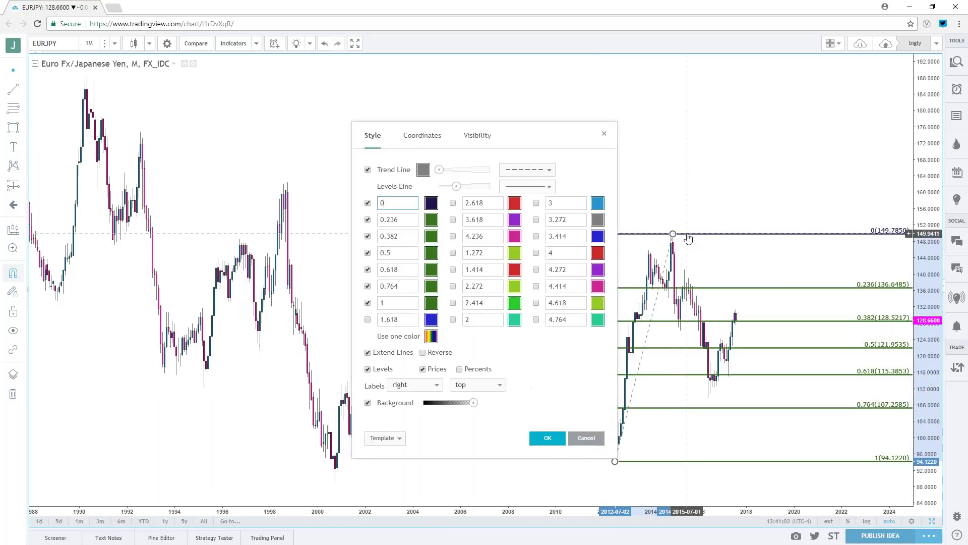
{"action": "left_click", "coordinate": [384, 438]}
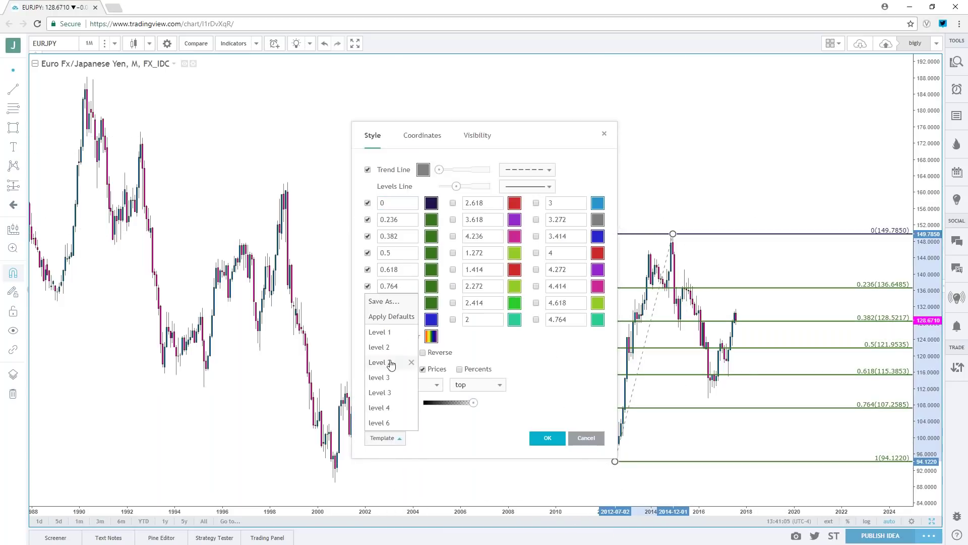
{"action": "left_click", "coordinate": [403, 347]}
{"action": "left_click", "coordinate": [546, 438]}
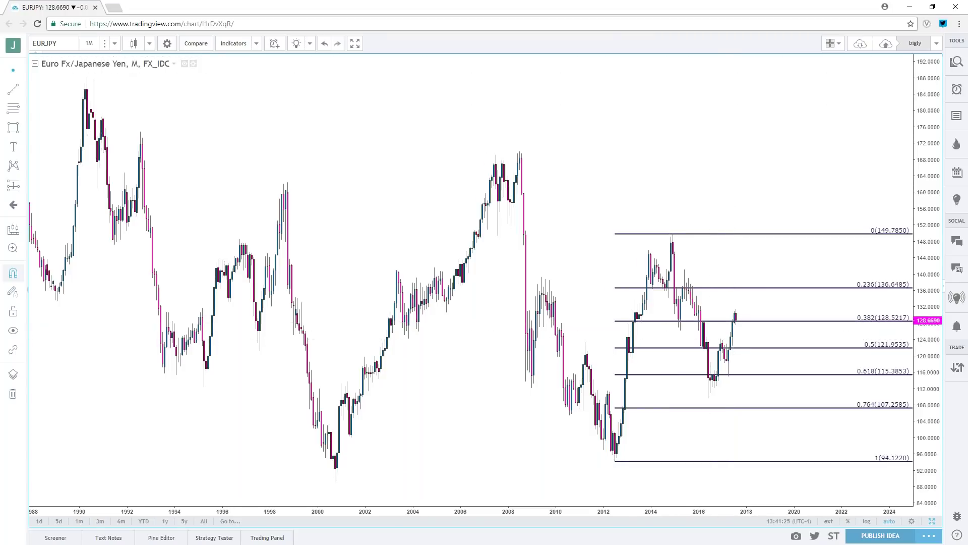
{"action": "left_click", "coordinate": [115, 43]}
{"action": "left_click", "coordinate": [102, 230]}
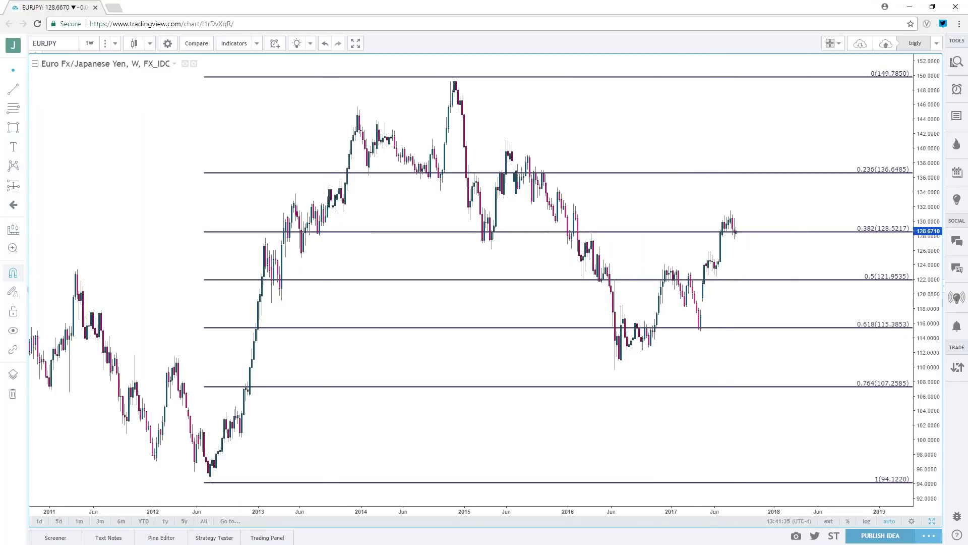
Draw a second Fibonacci retracement from the 2014 high down to the 2016 low.
{"action": "left_click", "coordinate": [23, 109]}
{"action": "left_click", "coordinate": [66, 262]}
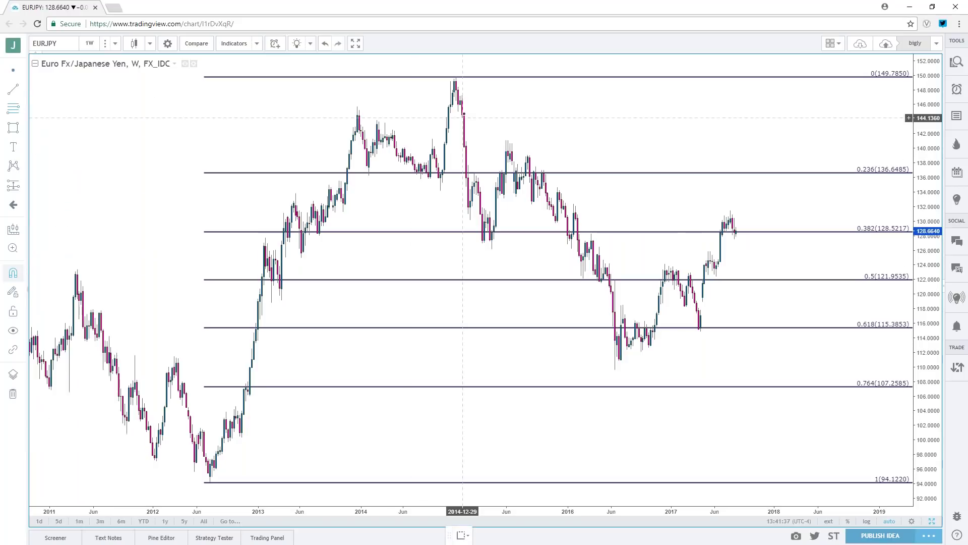
{"action": "left_click", "coordinate": [457, 77]}
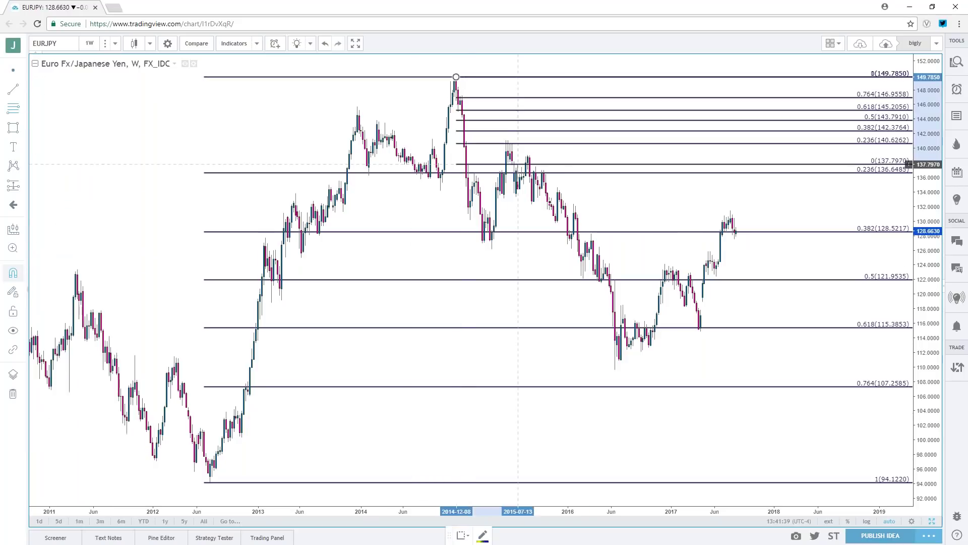
{"action": "left_click", "coordinate": [614, 370]}
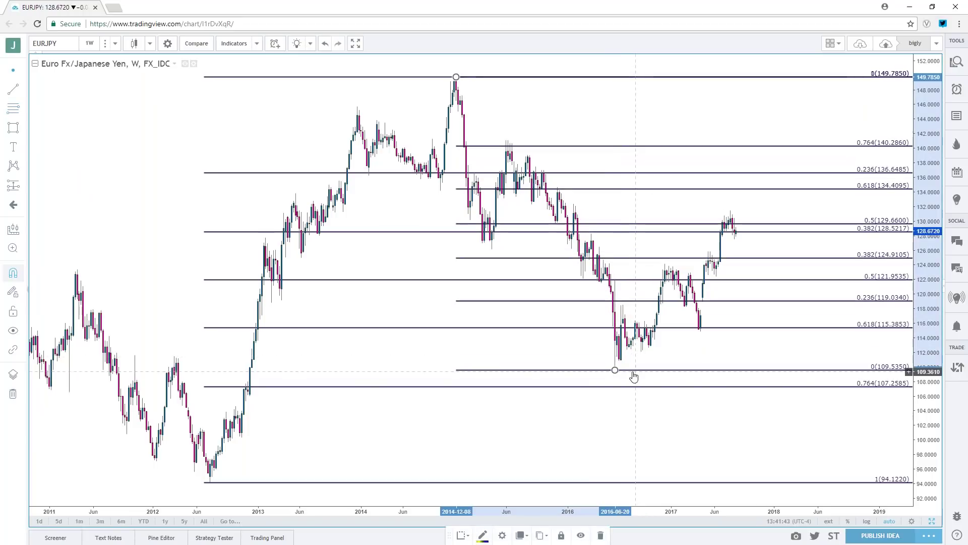
Apply the saved template to the new retracement and switch EURJPY to daily candles.
{"action": "double_click", "coordinate": [616, 370]}
{"action": "left_click", "coordinate": [398, 438]}
{"action": "left_click", "coordinate": [380, 347]}
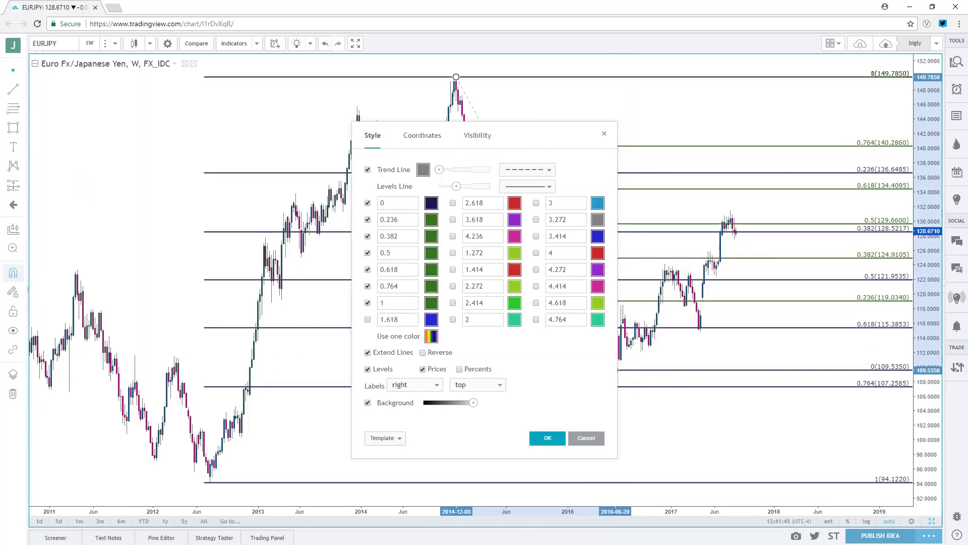
{"action": "left_click", "coordinate": [547, 437]}
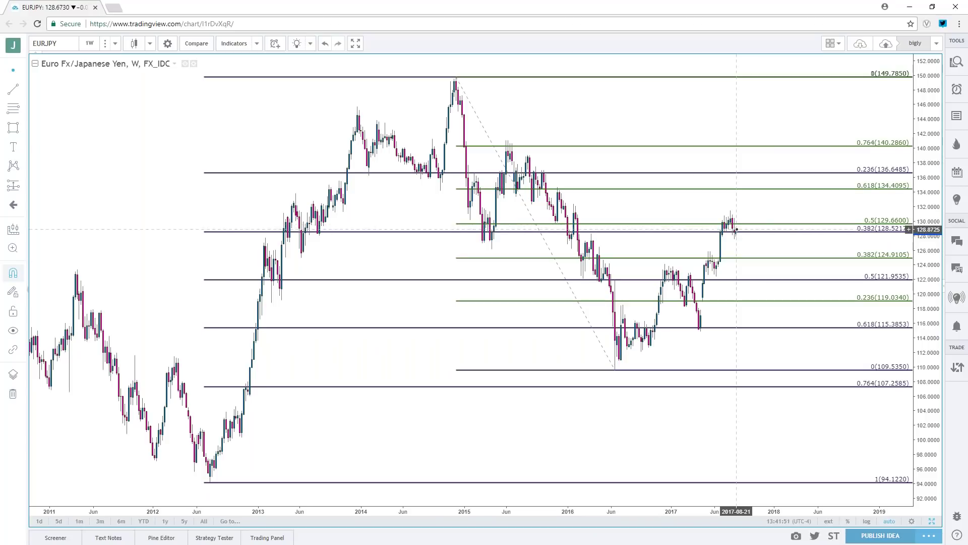
{"action": "left_click", "coordinate": [97, 45]}
{"action": "left_click", "coordinate": [94, 211]}
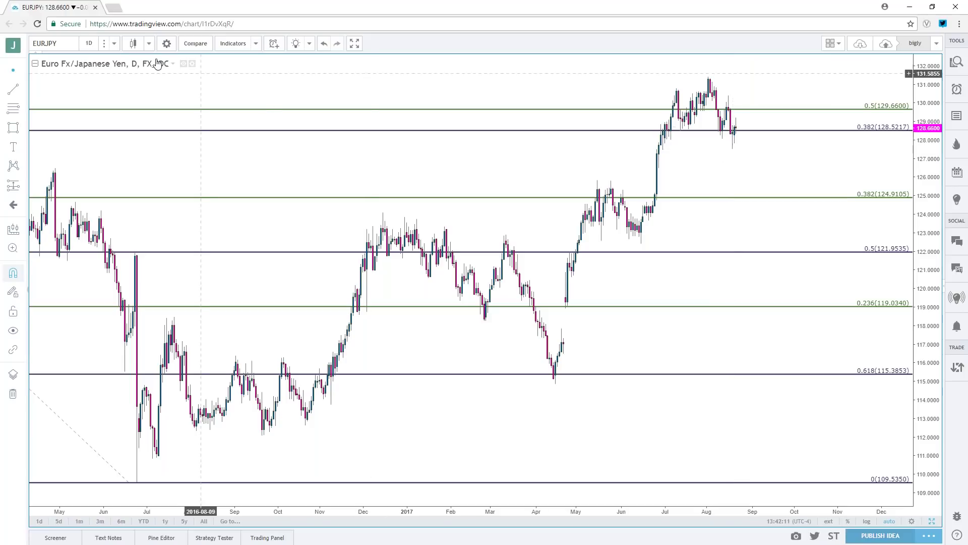
Switch EURJPY to 4-hour candles and zoom out to cover March through August.
{"action": "left_click", "coordinate": [100, 46]}
{"action": "left_click", "coordinate": [107, 197]}
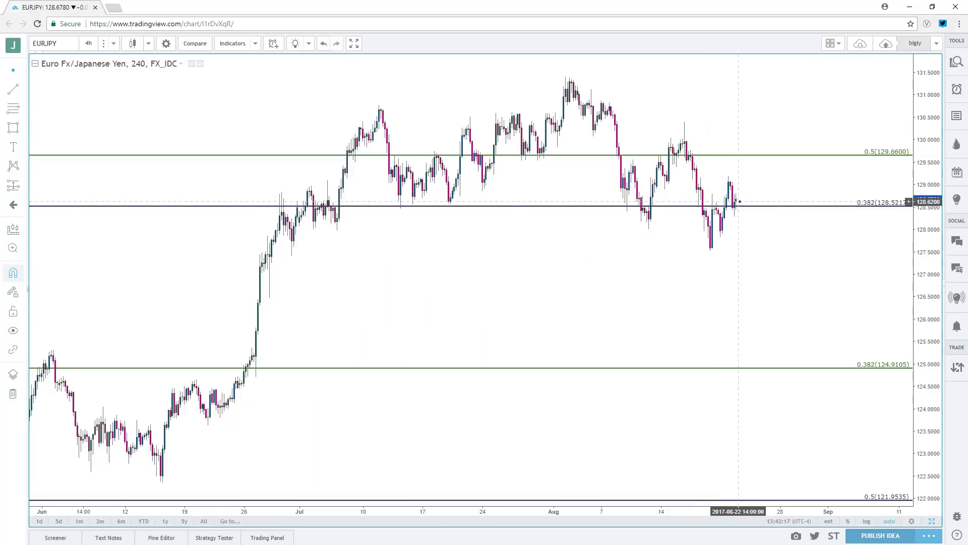
{"action": "scroll", "coordinate": [738, 202], "scroll_direction": "down", "scroll_amount": 4}
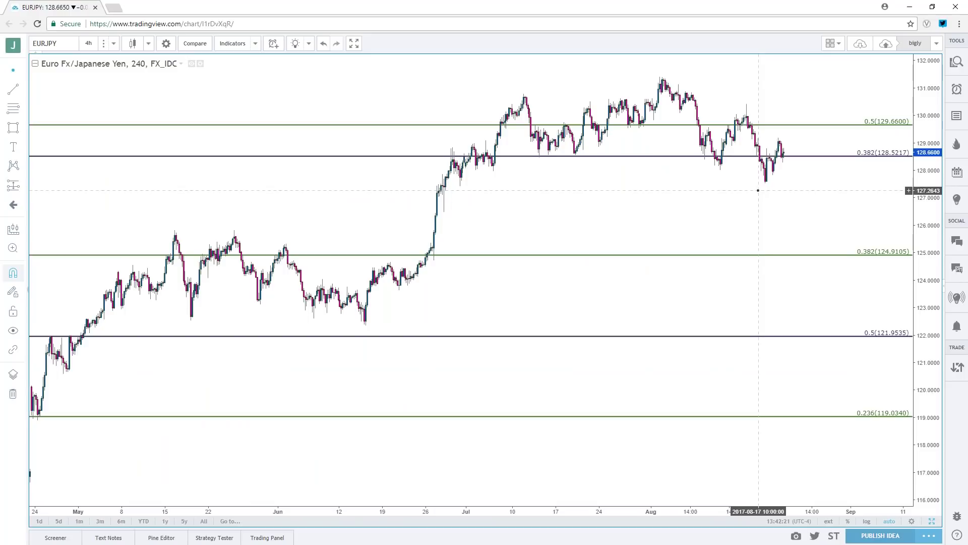
{"action": "scroll", "coordinate": [759, 198], "scroll_direction": "down", "scroll_amount": 2}
{"action": "scroll", "coordinate": [761, 196], "scroll_direction": "down", "scroll_amount": 1}
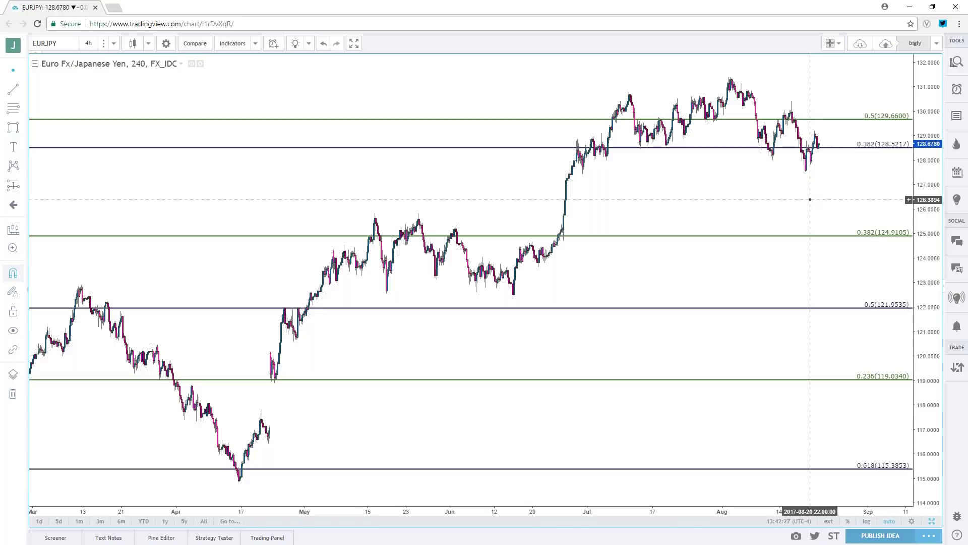
Load GBPJPY from the FX_IDC feed on monthly candles, zoomed to about 1992 onward.
{"action": "type", "text": "GB"}
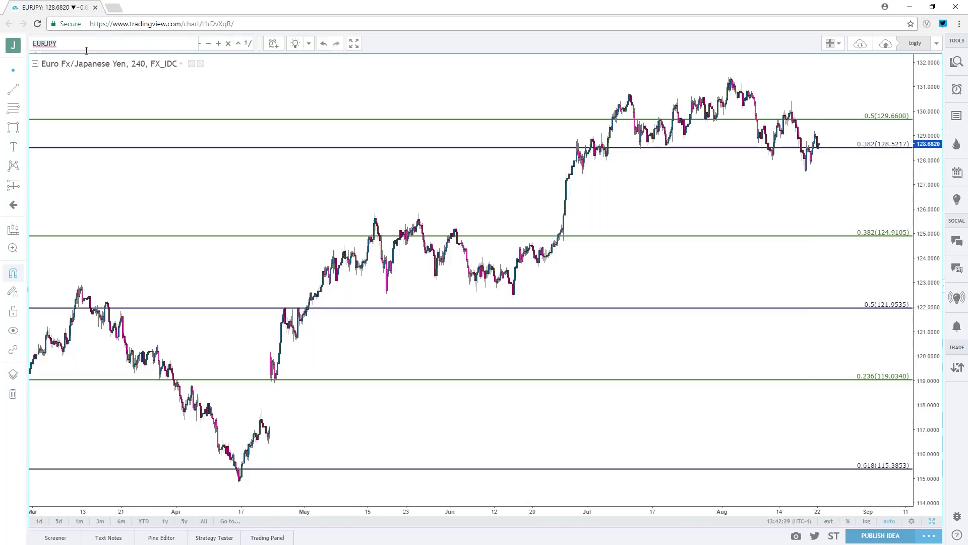
{"action": "type", "text": "PJPY"}
{"action": "scroll", "coordinate": [151, 224], "scroll_direction": "down", "scroll_amount": 1}
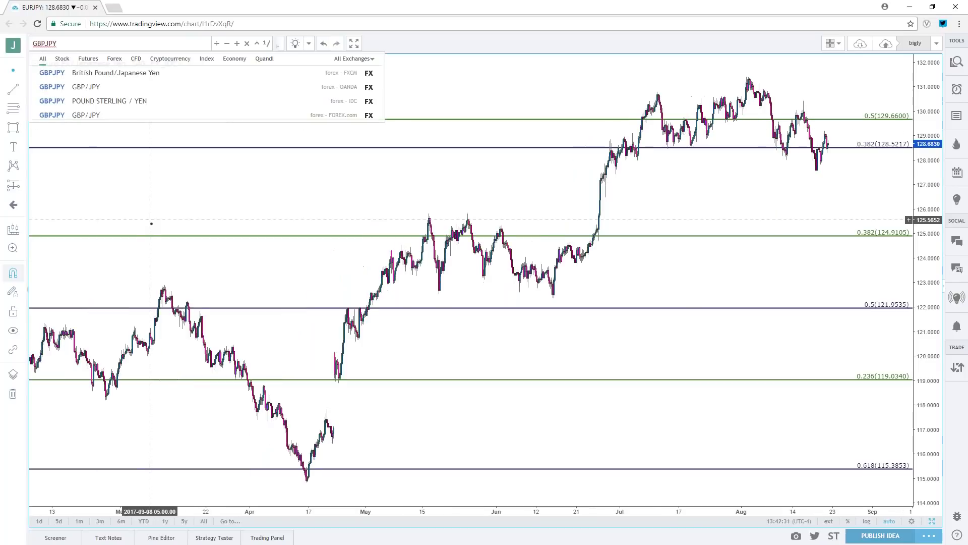
{"action": "left_click", "coordinate": [192, 103]}
{"action": "left_click", "coordinate": [89, 43]}
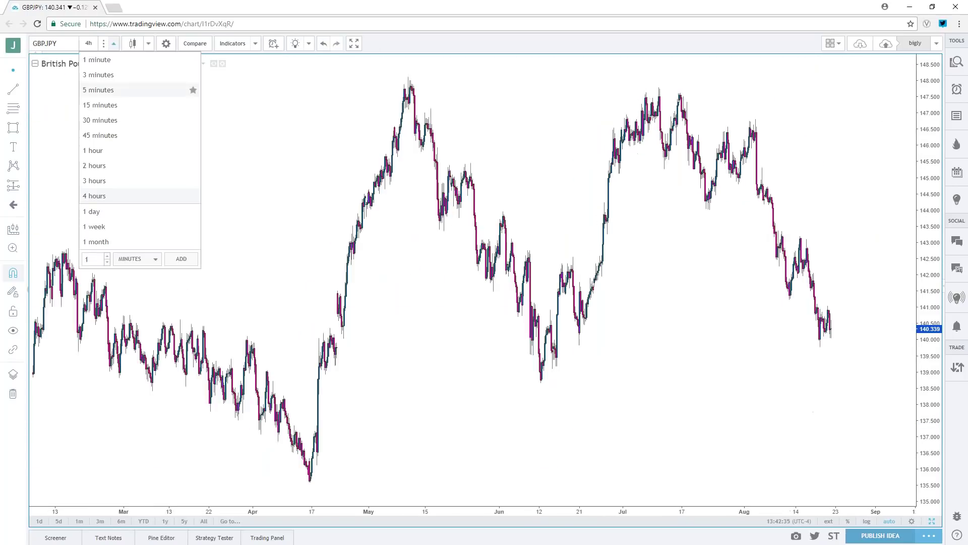
{"action": "left_click", "coordinate": [117, 244]}
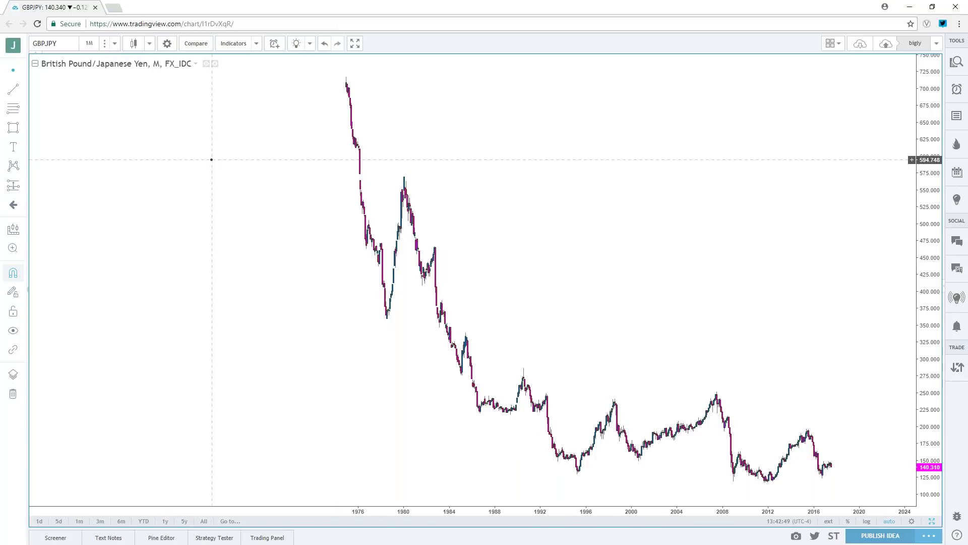
{"action": "scroll", "coordinate": [243, 173], "scroll_direction": "up", "scroll_amount": 5}
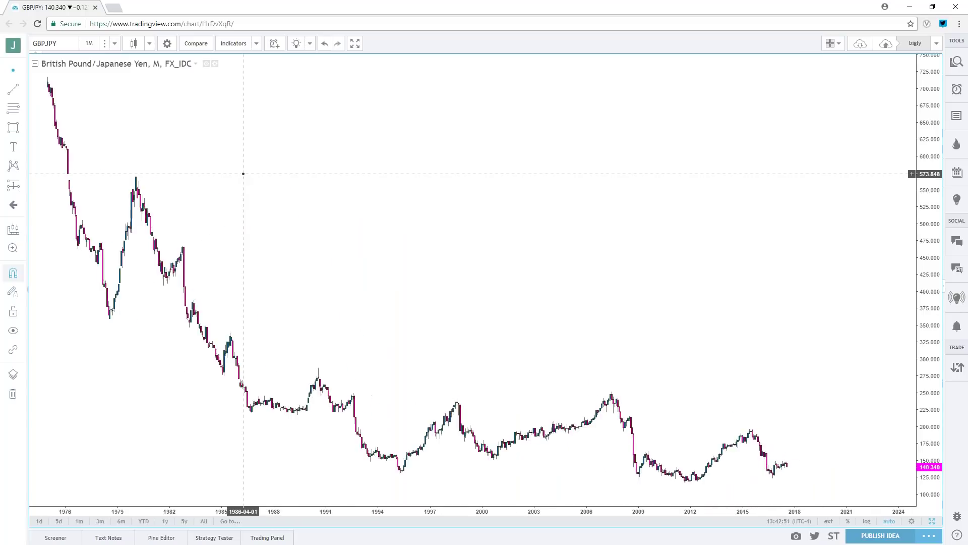
{"action": "scroll", "coordinate": [243, 174], "scroll_direction": "up", "scroll_amount": 3}
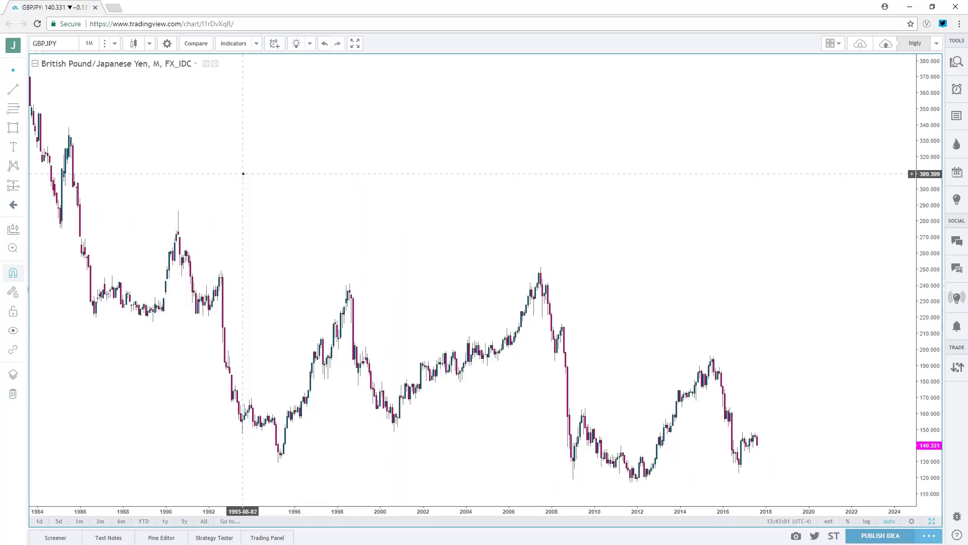
{"action": "scroll", "coordinate": [326, 195], "scroll_direction": "up", "scroll_amount": 3}
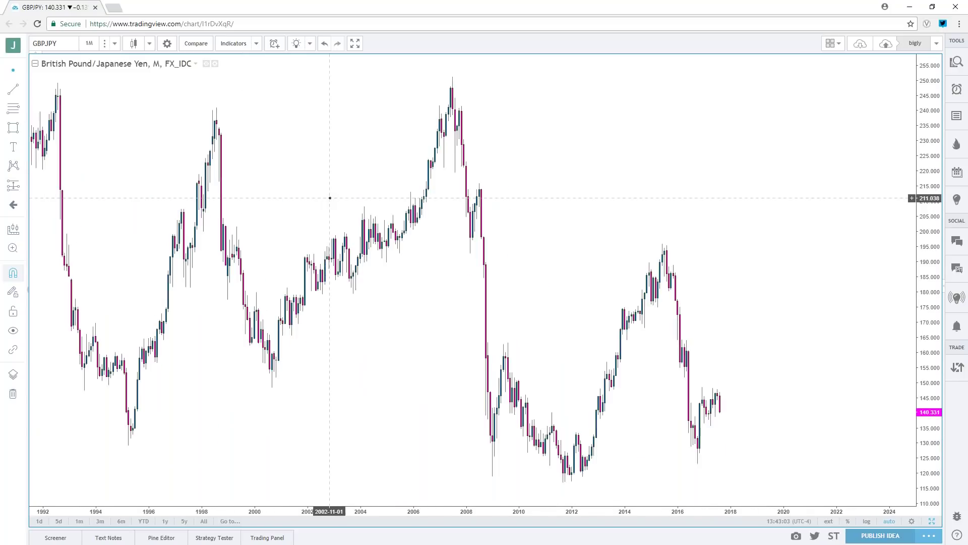
Draw a Fibonacci retracement on GBPJPY from the 2011 low (116.853) to the 2015 high (195.883).
{"action": "left_click", "coordinate": [25, 111]}
{"action": "left_click", "coordinate": [80, 260]}
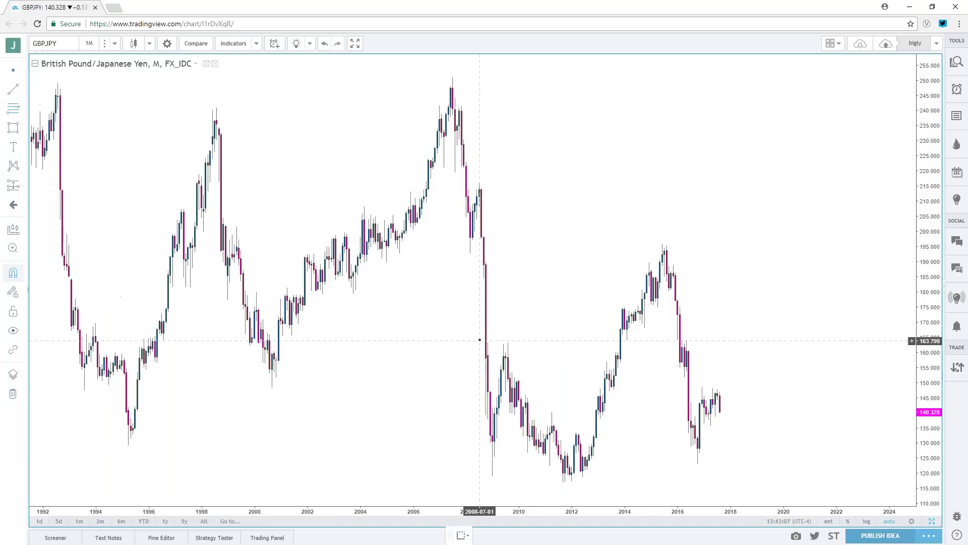
{"action": "left_click", "coordinate": [563, 482]}
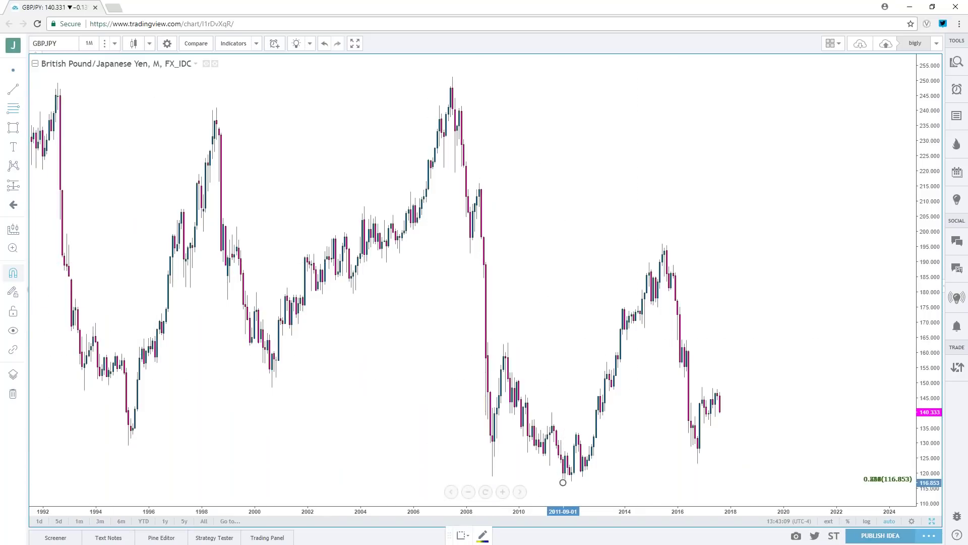
{"action": "left_click", "coordinate": [669, 231]}
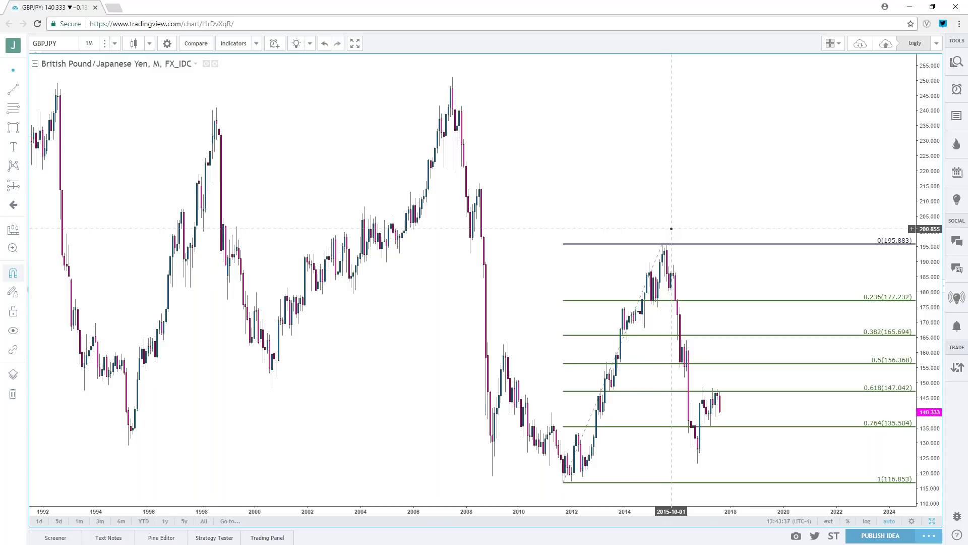
View the GBPJPY retracement on weekly candles.
{"action": "scroll", "coordinate": [672, 228], "scroll_direction": "up", "scroll_amount": 5}
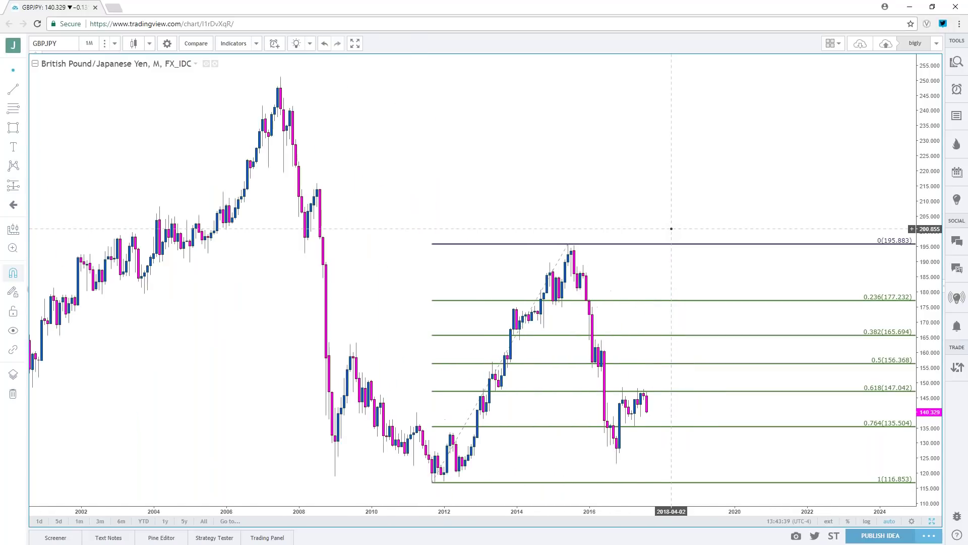
{"action": "scroll", "coordinate": [673, 226], "scroll_direction": "down", "scroll_amount": 2}
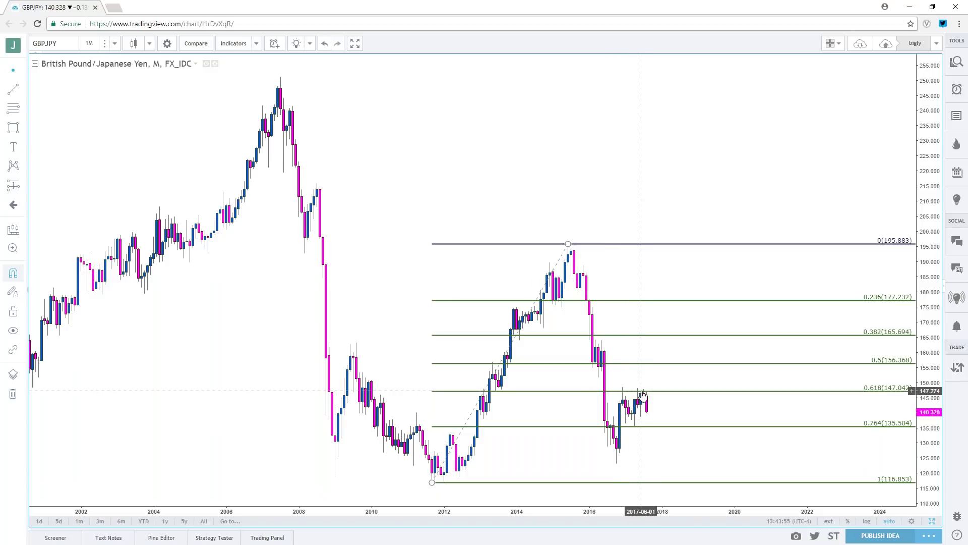
{"action": "left_click", "coordinate": [89, 43]}
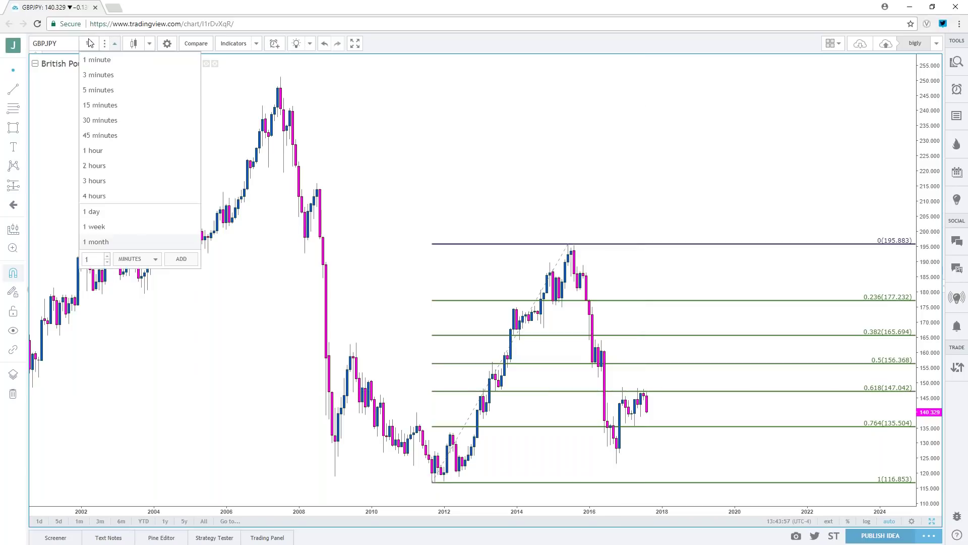
{"action": "left_click", "coordinate": [96, 226]}
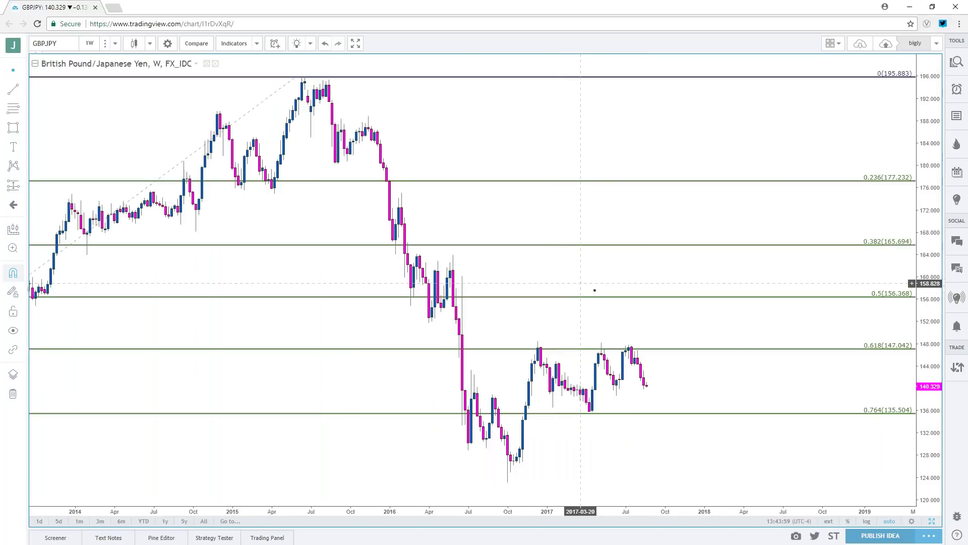
Pan GBPJPY back in history and switch it to daily candles.
{"action": "left_click_drag", "start_coordinate": [580, 295], "coordinate": [772, 312]}
{"action": "left_click", "coordinate": [91, 44]}
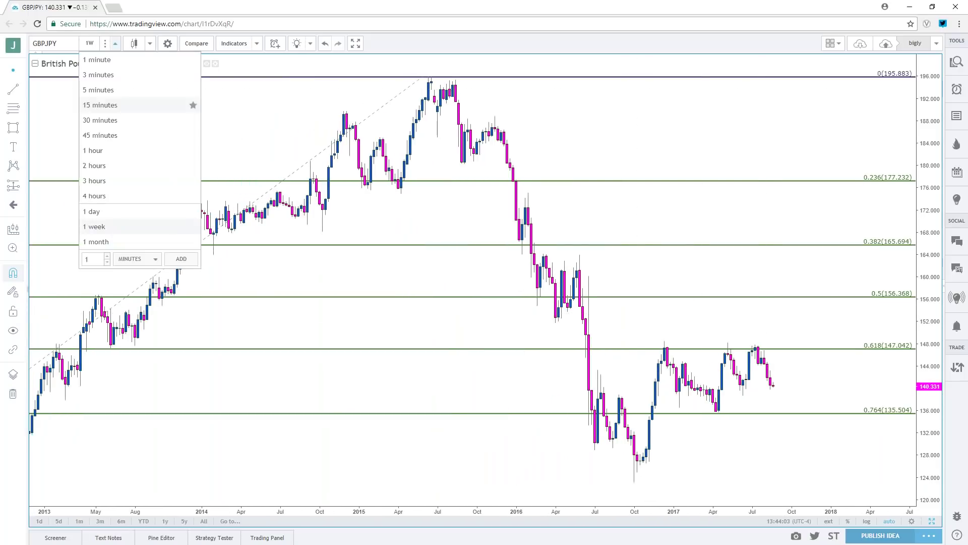
{"action": "left_click", "coordinate": [114, 217]}
{"action": "scroll", "coordinate": [404, 240], "scroll_direction": "down", "scroll_amount": 5}
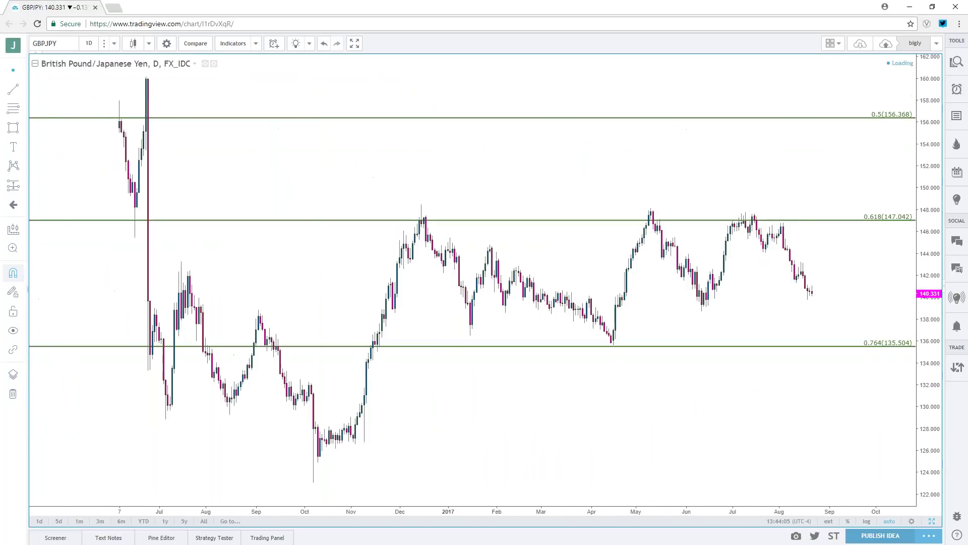
Draw a rising trendline from the October 2016 low through the April 2017 low.
{"action": "left_click", "coordinate": [24, 93]}
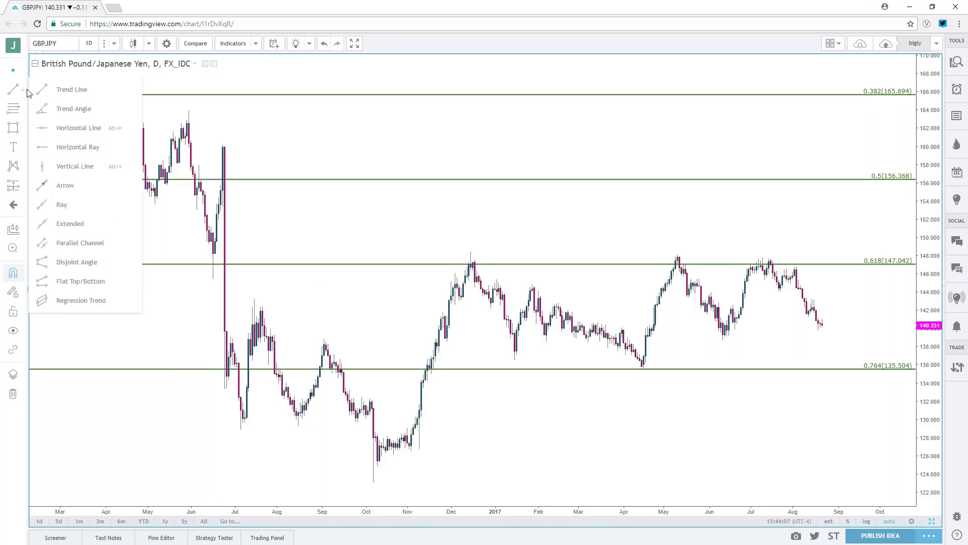
{"action": "left_click", "coordinate": [58, 95]}
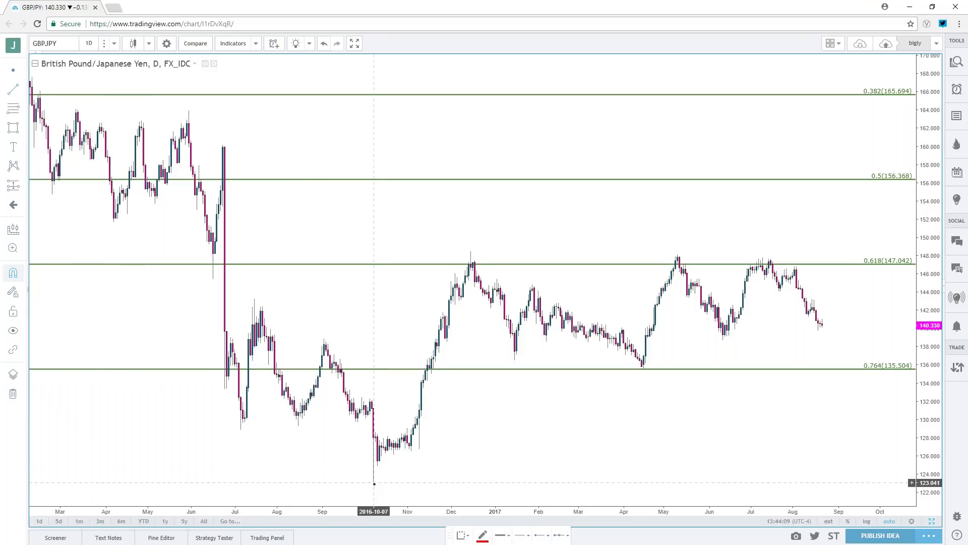
{"action": "left_click", "coordinate": [375, 482]}
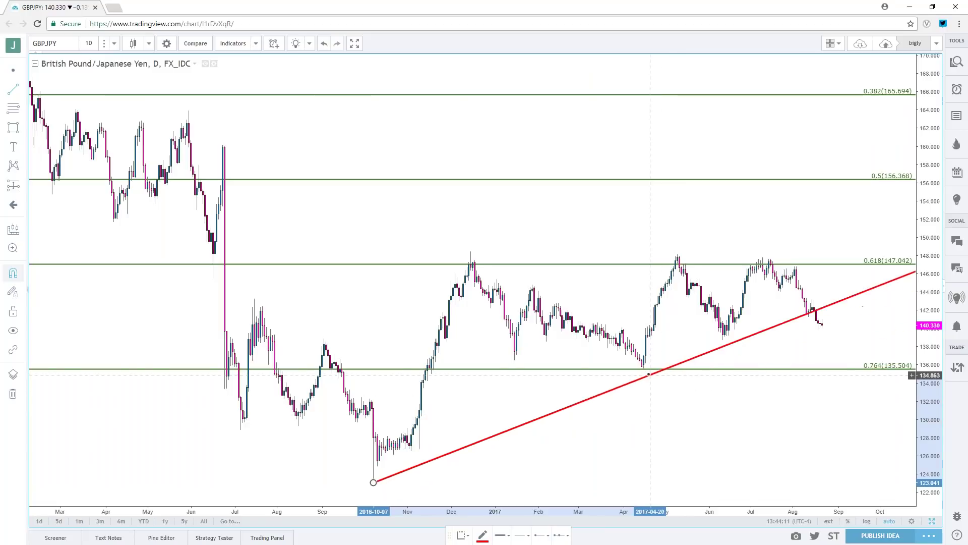
{"action": "left_click", "coordinate": [643, 370]}
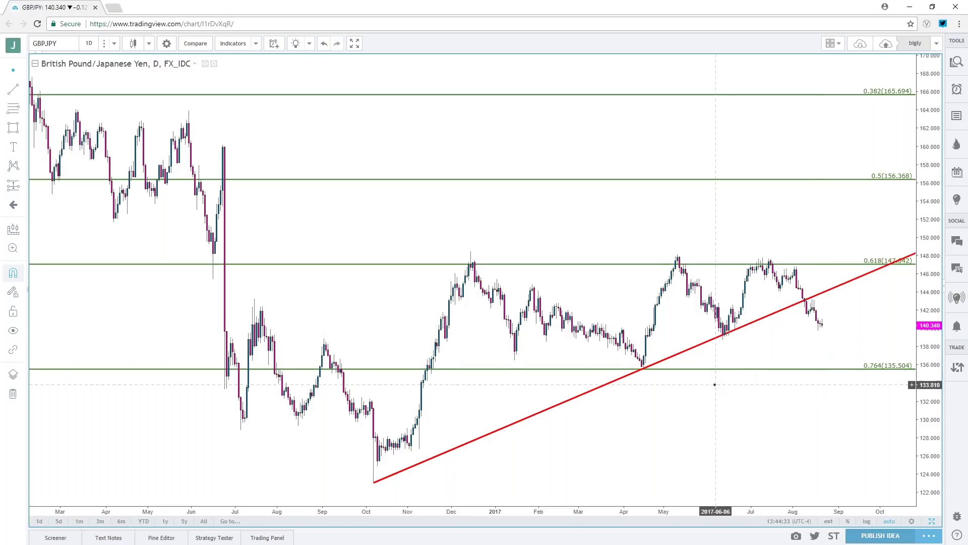
{"action": "scroll", "coordinate": [713, 385], "scroll_direction": "up", "scroll_amount": 2}
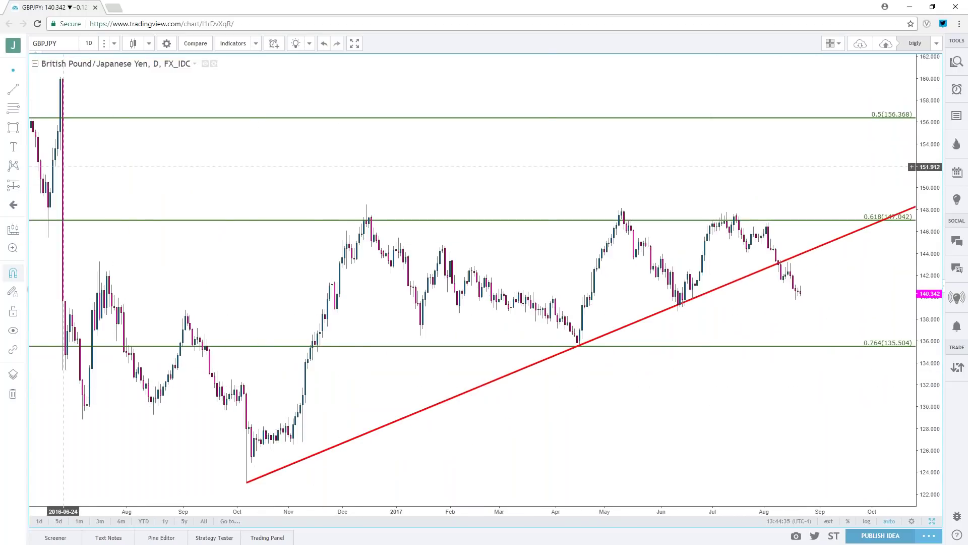
{"action": "left_click", "coordinate": [21, 109]}
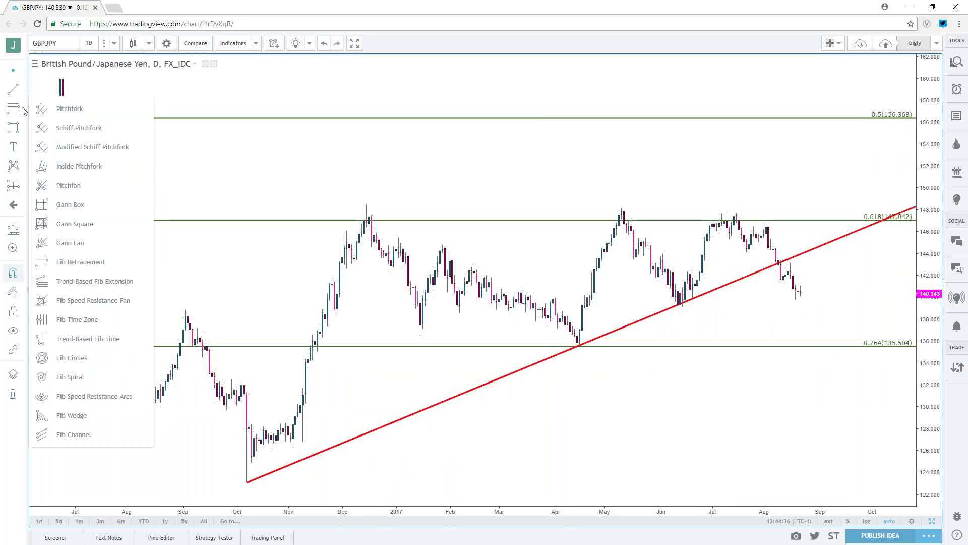
{"action": "left_click", "coordinate": [84, 261]}
{"action": "left_click", "coordinate": [246, 481]}
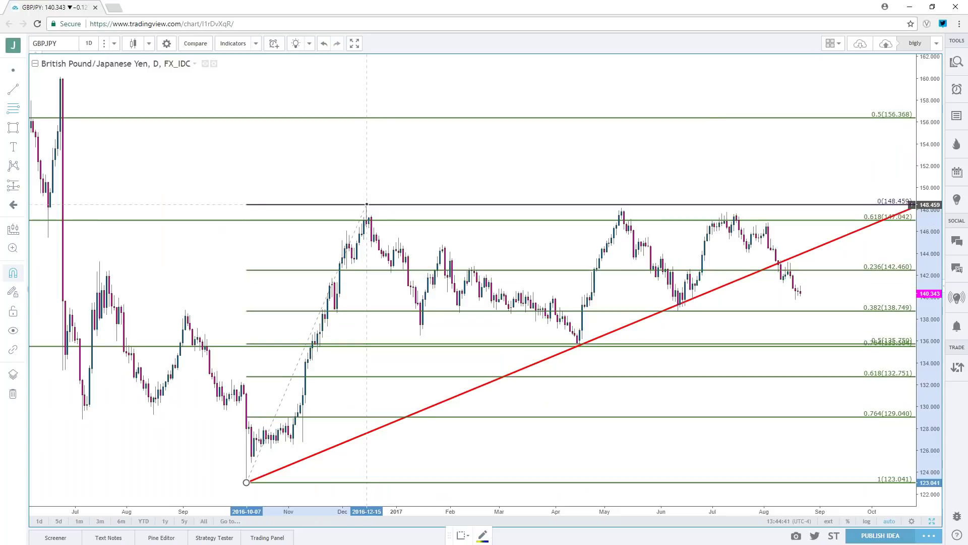
{"action": "left_click", "coordinate": [367, 205]}
{"action": "double_click", "coordinate": [367, 204]}
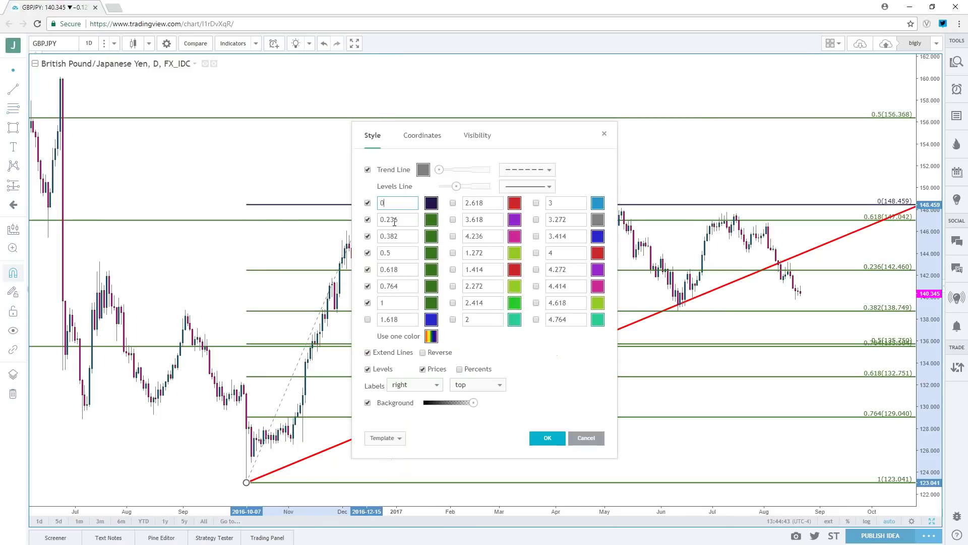
{"action": "left_click", "coordinate": [397, 440]}
{"action": "left_click", "coordinate": [379, 423]}
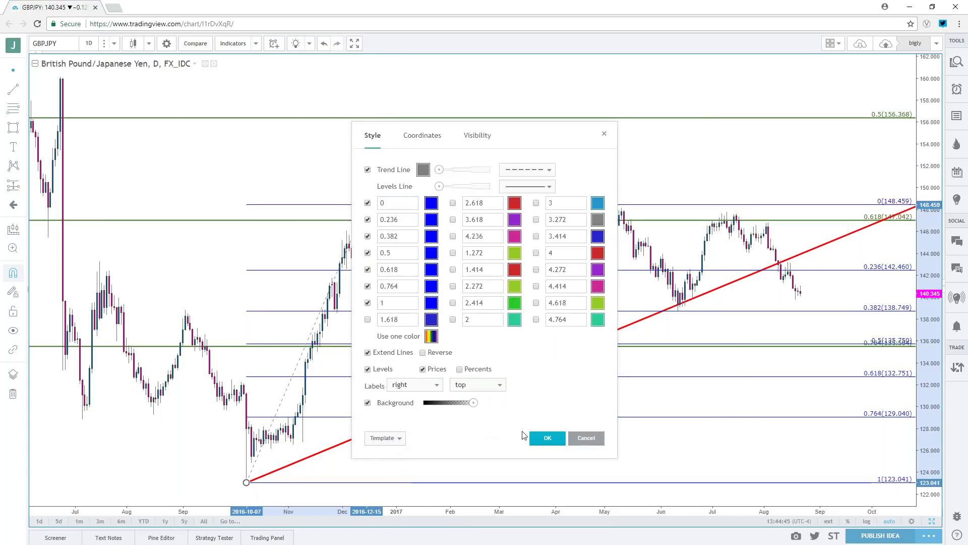
{"action": "left_click", "coordinate": [547, 438]}
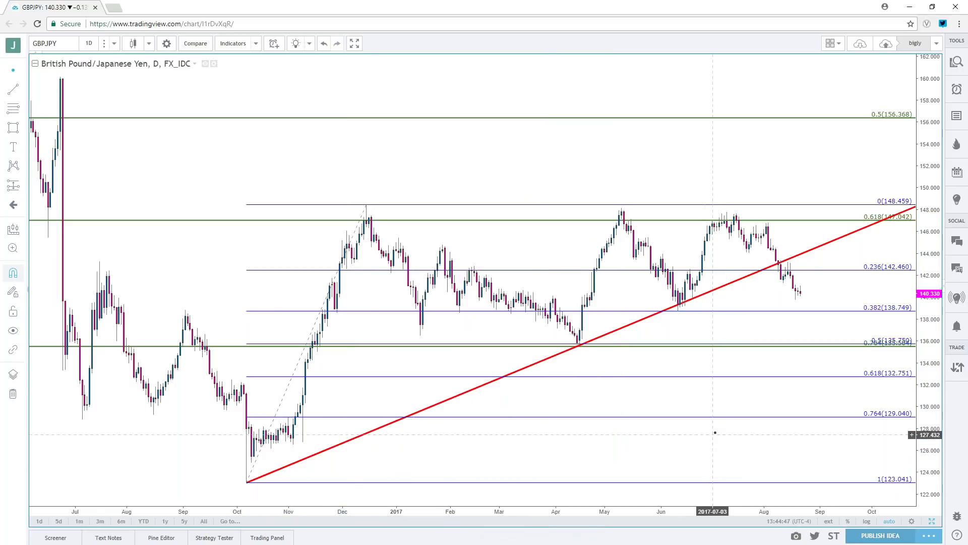
{"action": "scroll", "coordinate": [713, 432], "scroll_direction": "down", "scroll_amount": 2}
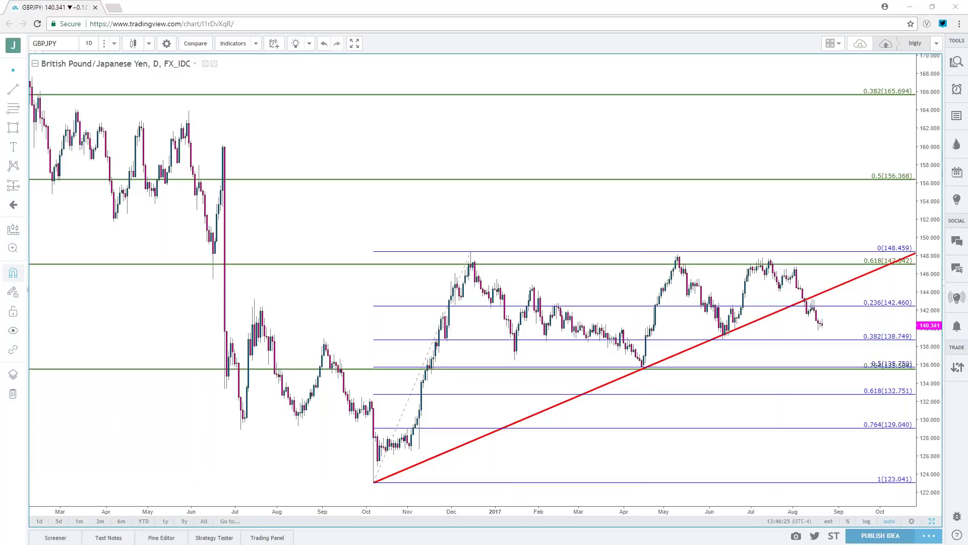
{"action": "key", "text": "alt+Tab"}
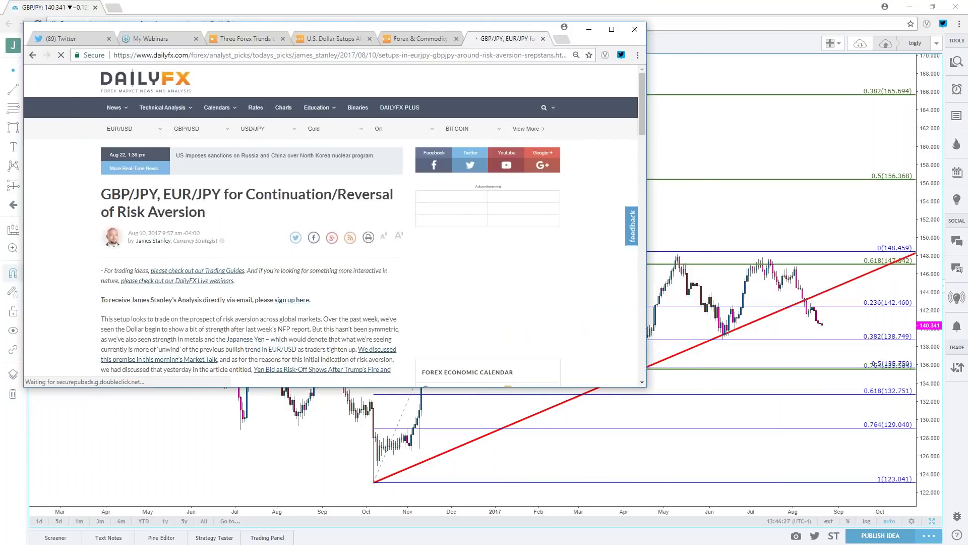
{"action": "left_click", "coordinate": [328, 94]}
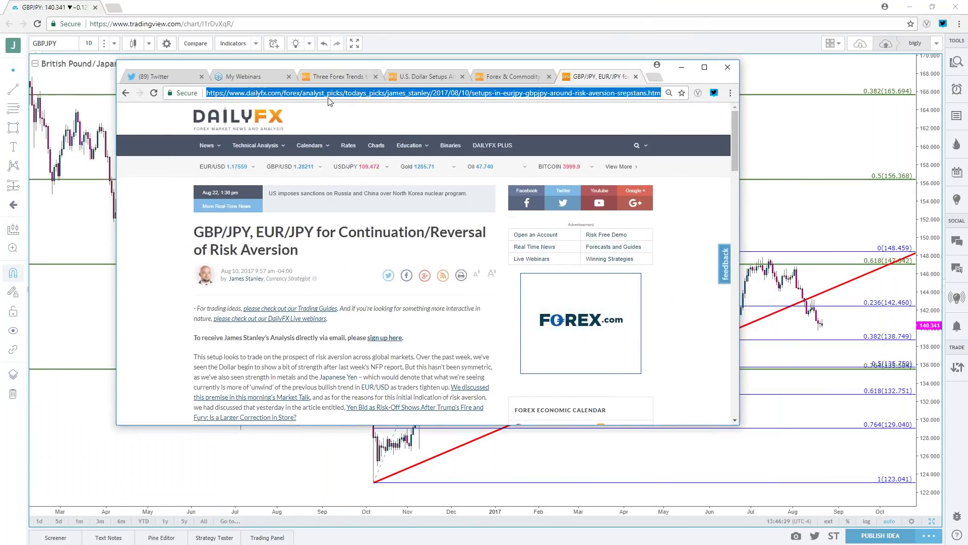
{"action": "key", "text": "alt+Tab"}
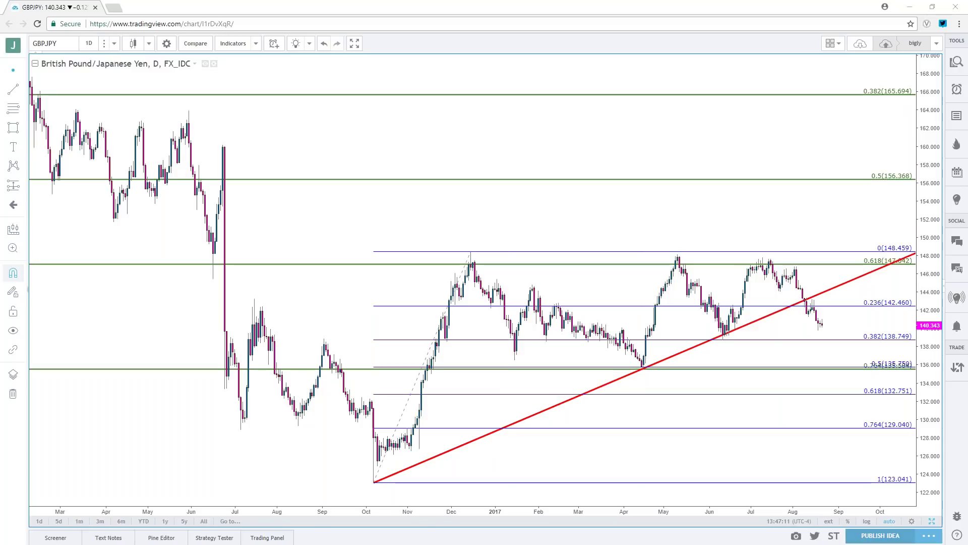
Load the DXY US Dollar Index chart.
{"action": "left_click", "coordinate": [86, 44]}
{"action": "type", "text": "DXY"}
{"action": "key", "text": "Return"}
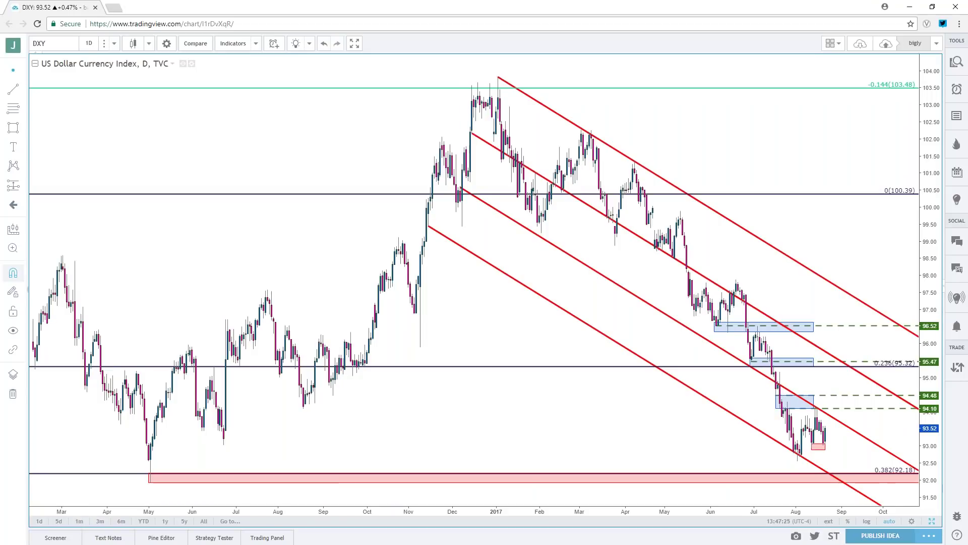
{"action": "scroll", "coordinate": [317, 118], "scroll_direction": "down", "scroll_amount": 3}
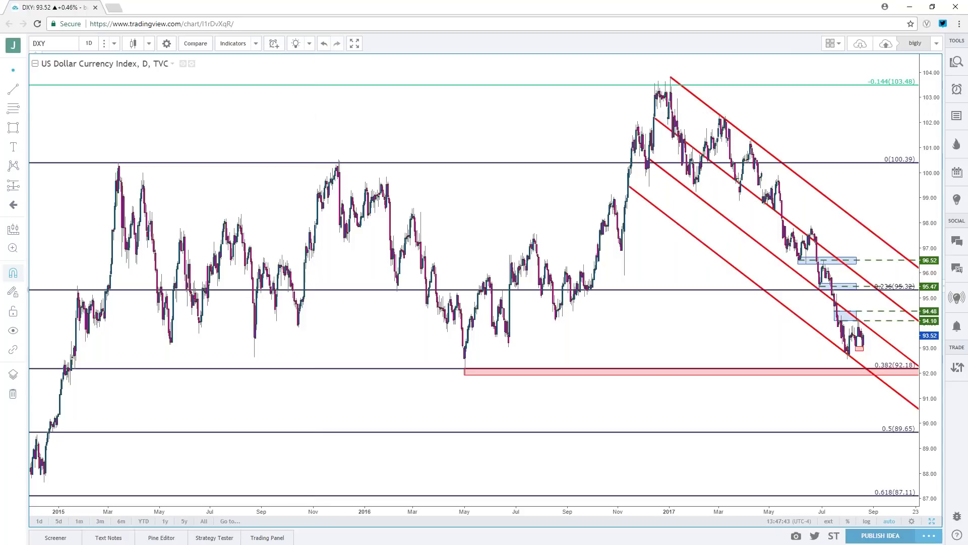
Switch DXY to weekly candles framed on 2010–2020 to reveal the descending channels.
{"action": "left_click", "coordinate": [114, 43]}
{"action": "left_click", "coordinate": [114, 231]}
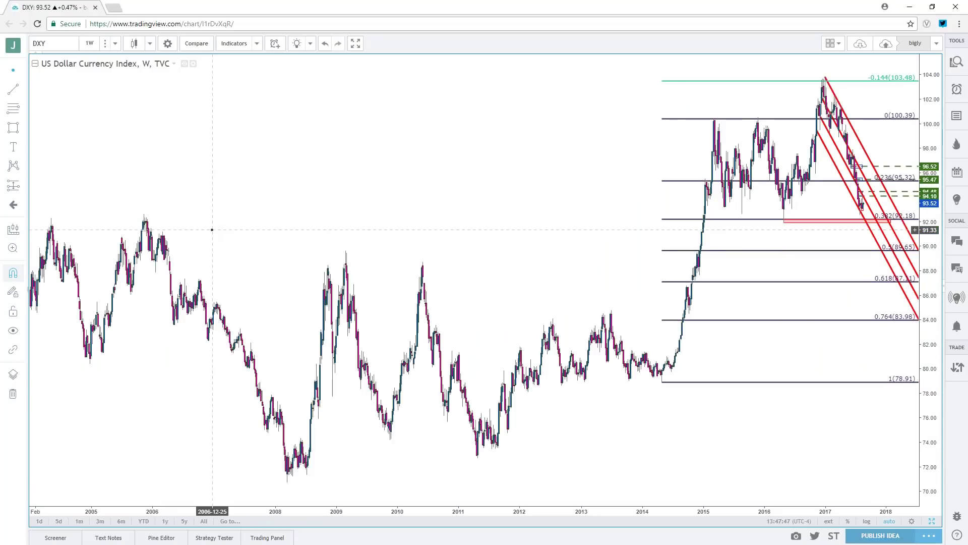
{"action": "scroll", "coordinate": [343, 229], "scroll_direction": "down", "scroll_amount": 5}
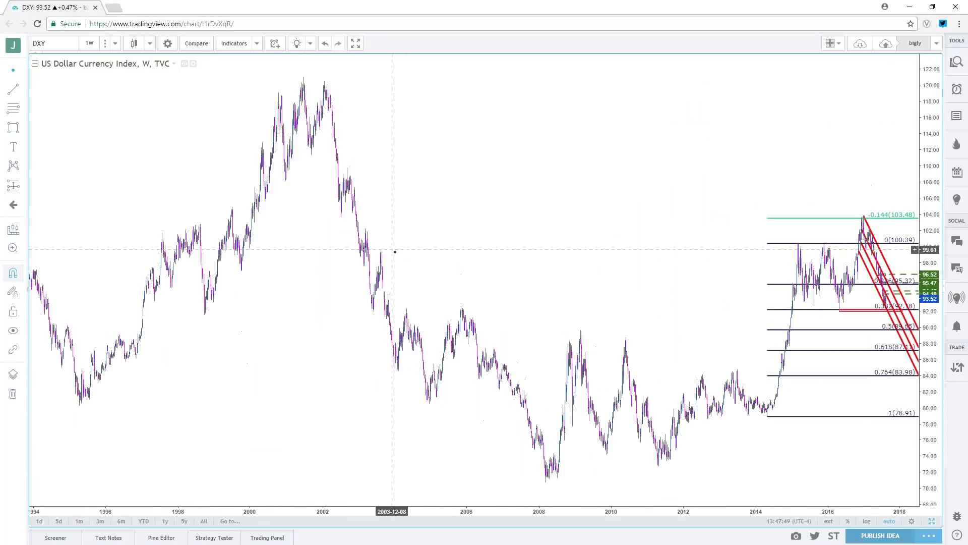
{"action": "left_click_drag", "start_coordinate": [602, 271], "coordinate": [540, 283]}
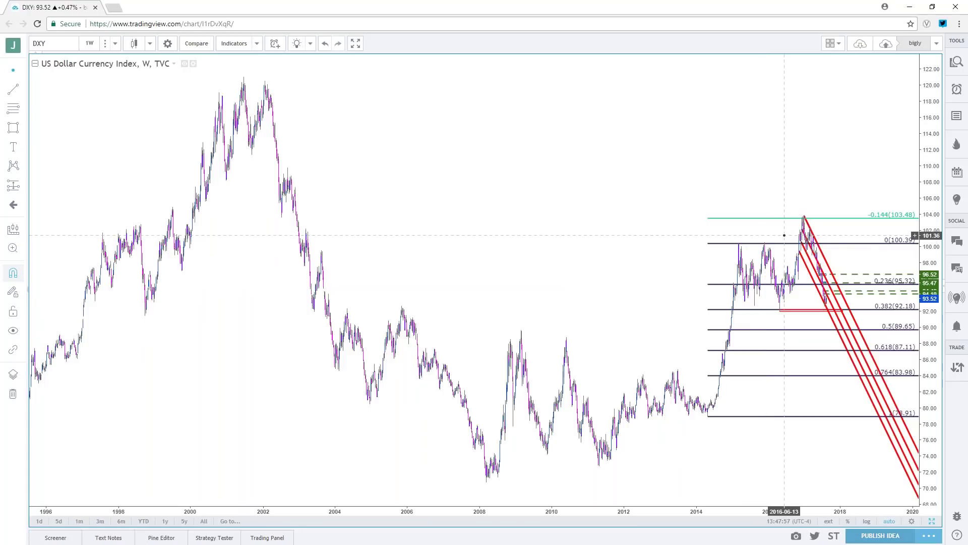
{"action": "scroll", "coordinate": [784, 235], "scroll_direction": "up", "scroll_amount": 4}
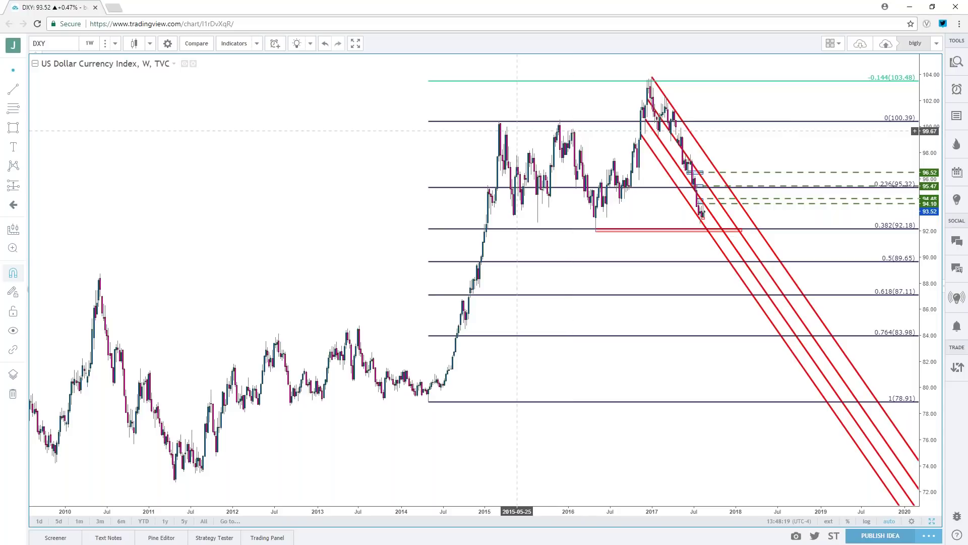
Load the USDJPY chart on monthly candles.
{"action": "left_click", "coordinate": [65, 44]}
{"action": "type", "text": "USDJPY"}
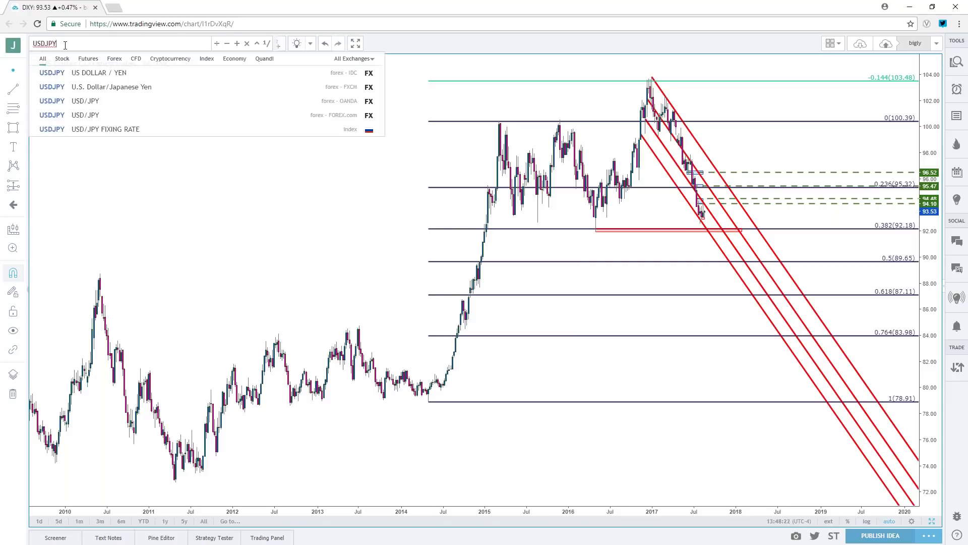
{"action": "key", "text": "Return"}
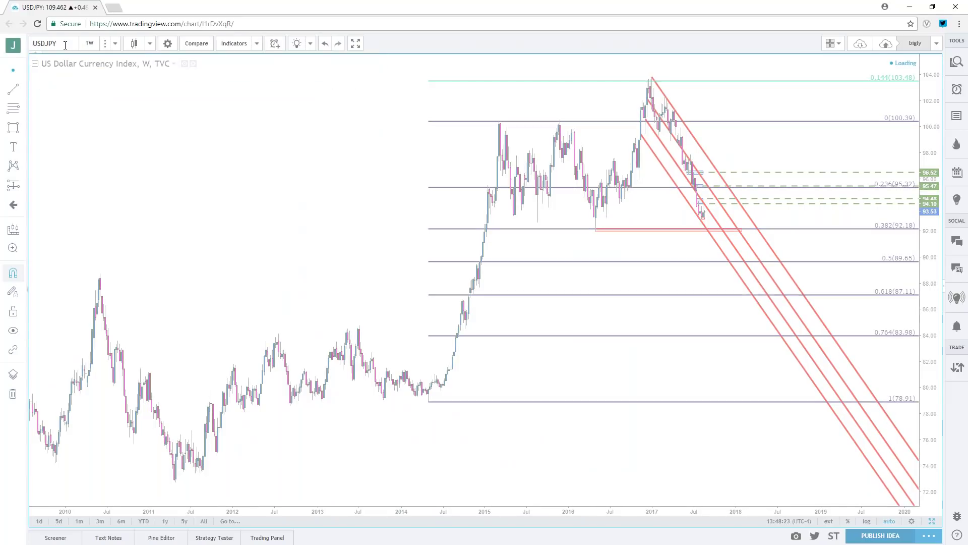
{"action": "left_click", "coordinate": [115, 44]}
{"action": "left_click", "coordinate": [96, 242]}
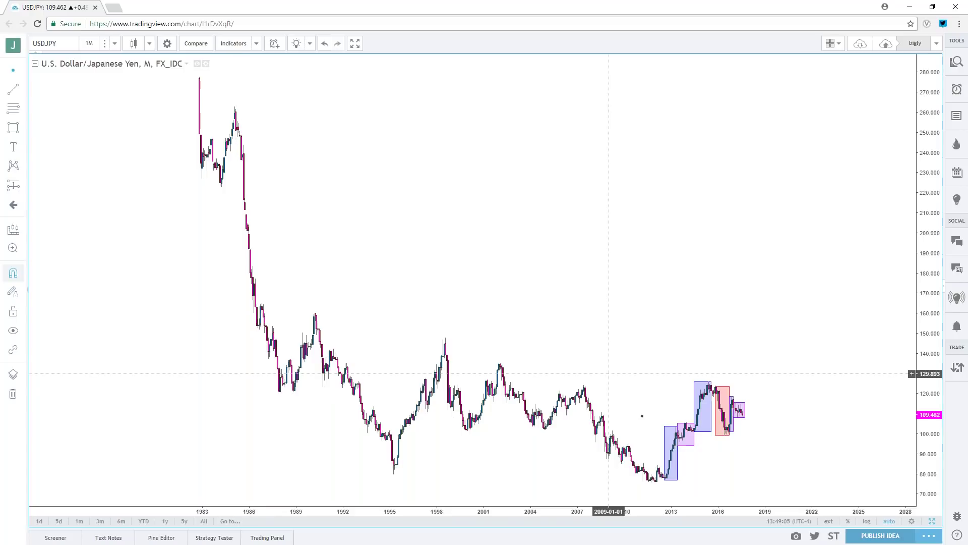
Select and deselect the blue 2014 rally box, then save the chart with Ctrl+S.
{"action": "left_click", "coordinate": [710, 387]}
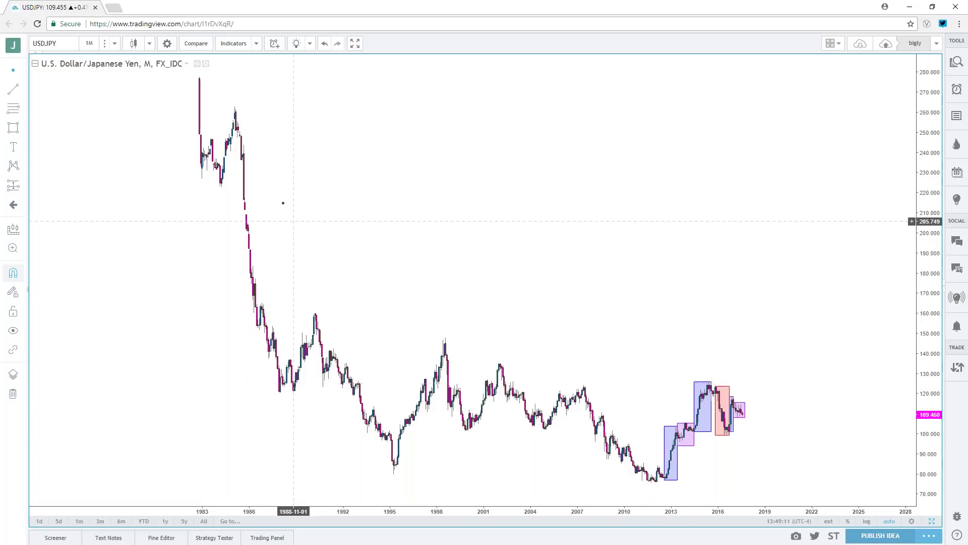
{"action": "left_click", "coordinate": [400, 343]}
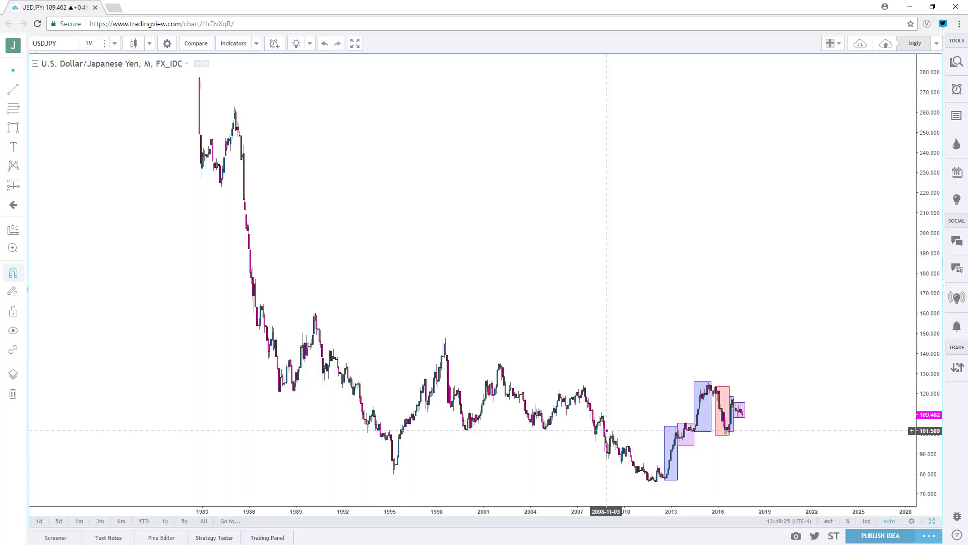
{"action": "key", "text": "ctrl+s"}
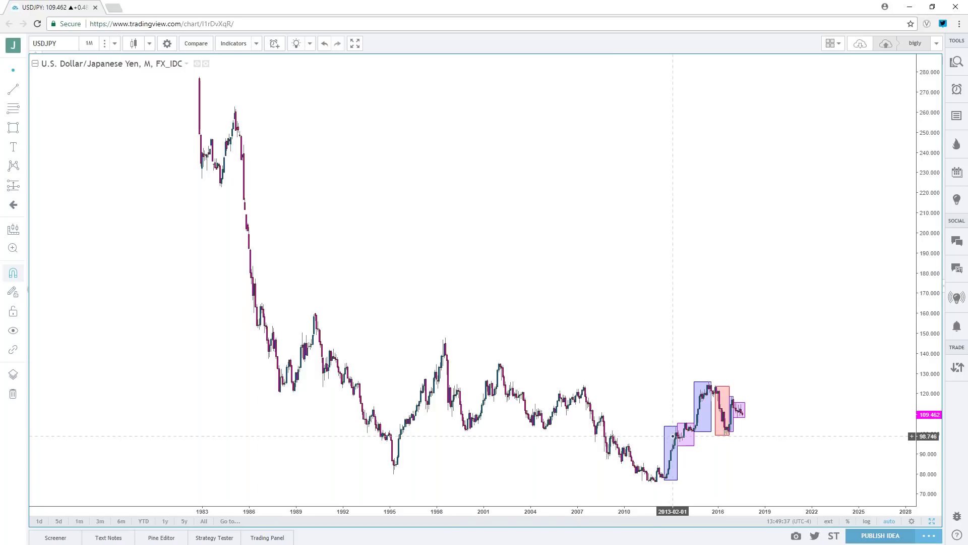
{"action": "scroll", "coordinate": [670, 433], "scroll_direction": "up", "scroll_amount": 3}
{"action": "left_click_drag", "start_coordinate": [671, 433], "coordinate": [536, 357]}
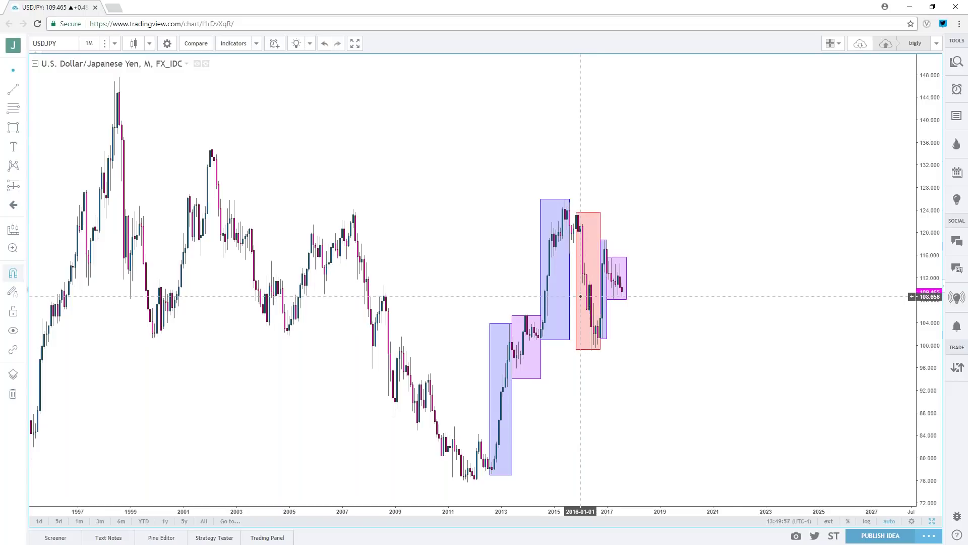
{"action": "scroll", "coordinate": [580, 295], "scroll_direction": "down", "scroll_amount": 3}
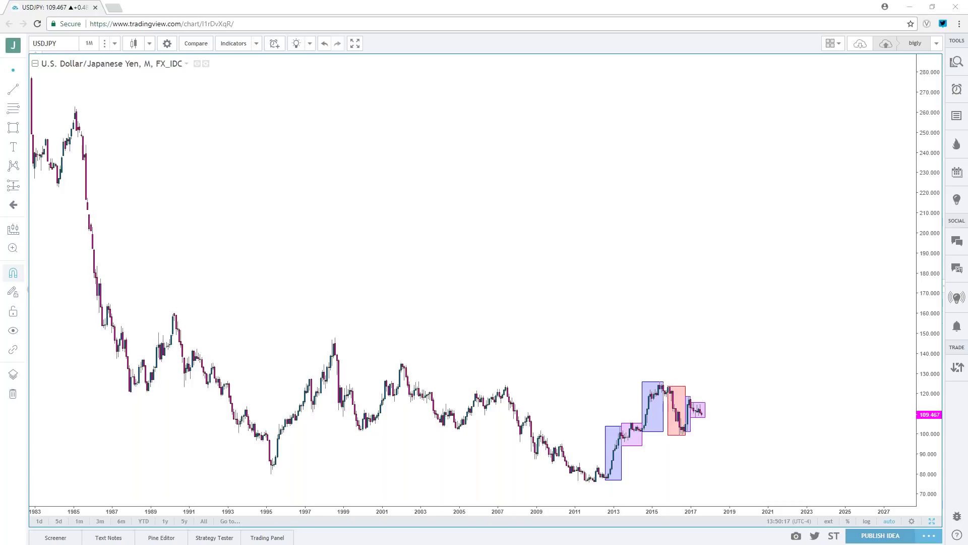
{"action": "left_click_drag", "start_coordinate": [217, 308], "coordinate": [355, 312]}
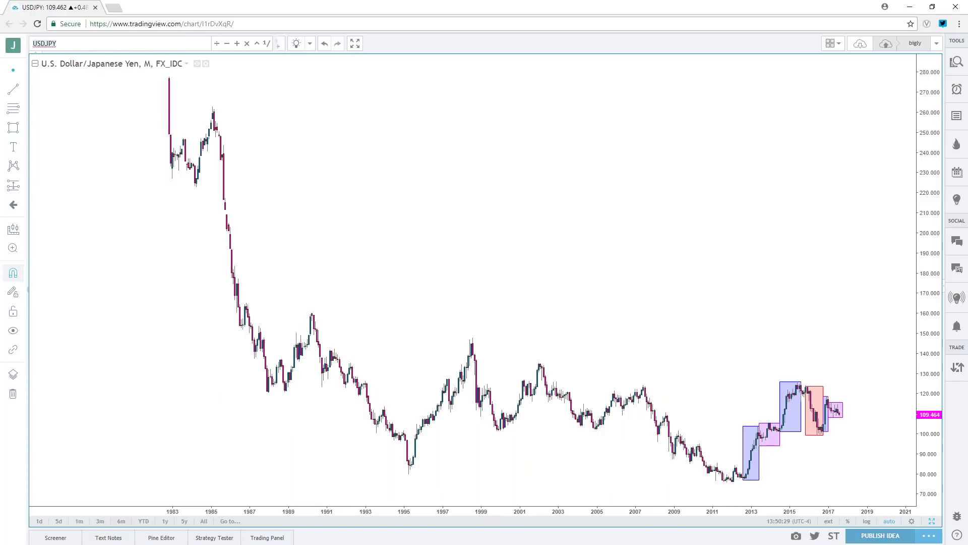
Load the IDC GBPJPY chart and switch it to daily candles.
{"action": "type", "text": "GBPJPY"}
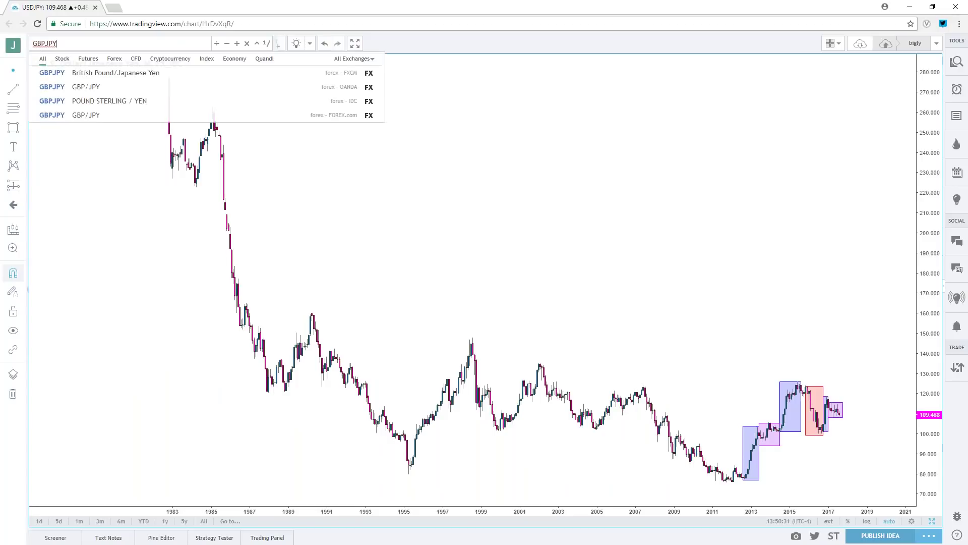
{"action": "key", "text": "Down"}
{"action": "key", "text": "Down"}
{"action": "key", "text": "Down"}
{"action": "key", "text": "Return"}
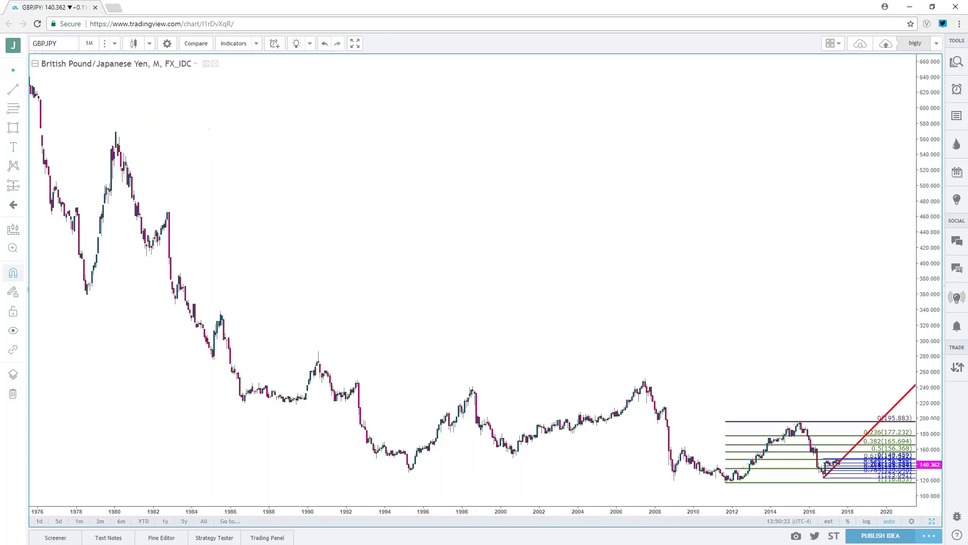
{"action": "scroll", "coordinate": [398, 333], "scroll_direction": "up", "scroll_amount": 5}
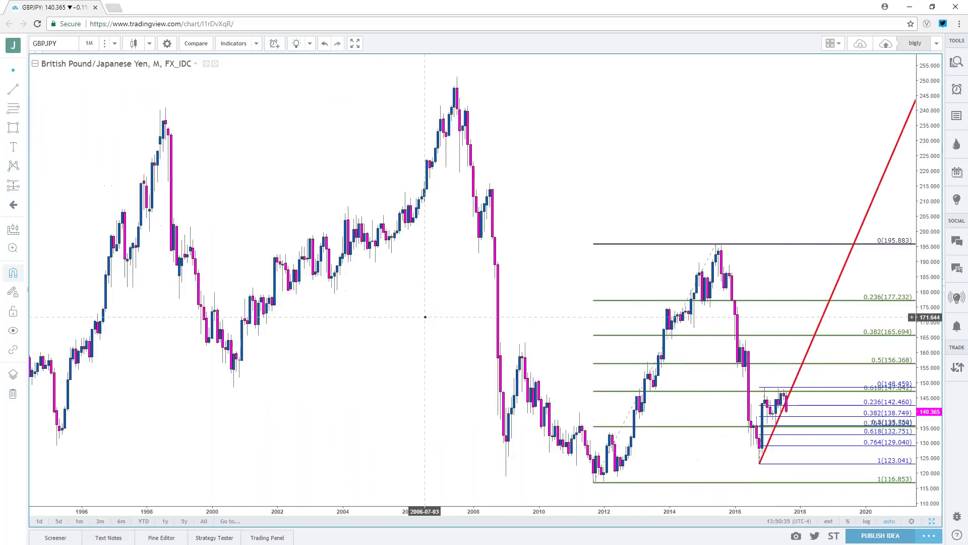
{"action": "left_click", "coordinate": [90, 44]}
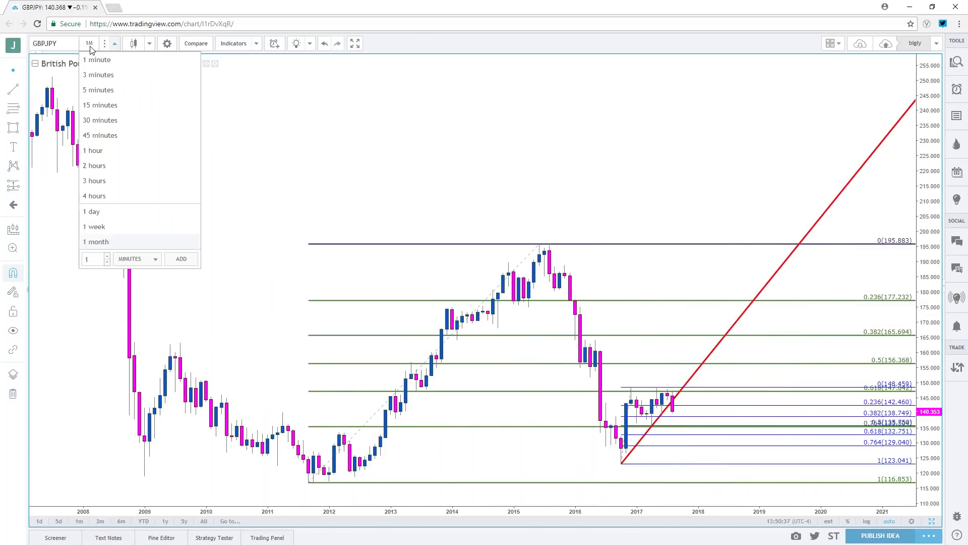
{"action": "left_click", "coordinate": [114, 211]}
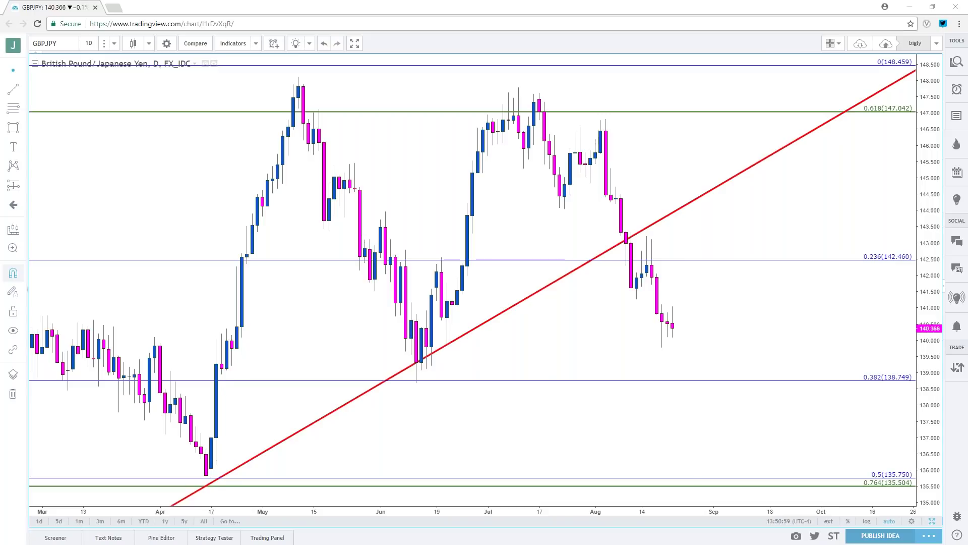
Change the symbol to DXY, choosing the US Dollar Currency Index result.
{"action": "left_click", "coordinate": [45, 44]}
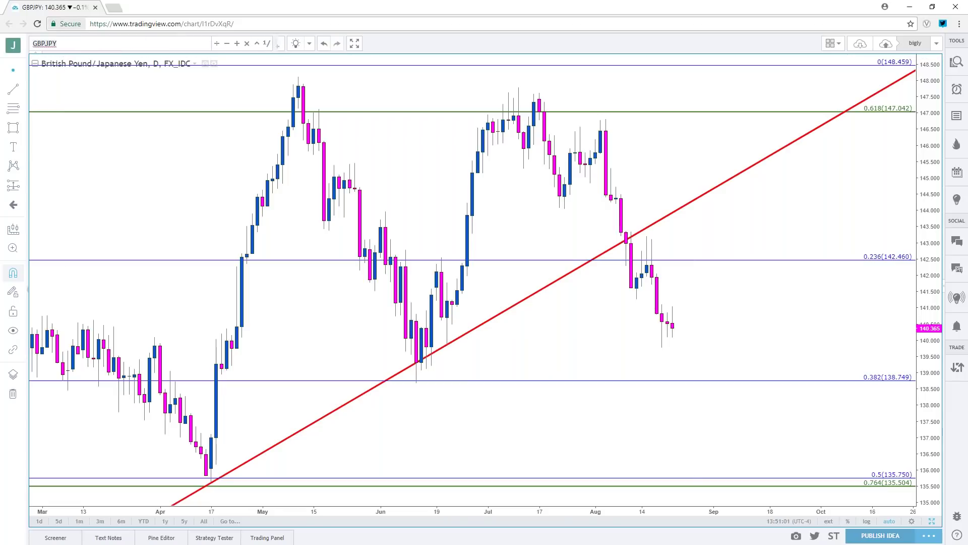
{"action": "type", "text": "DXY"}
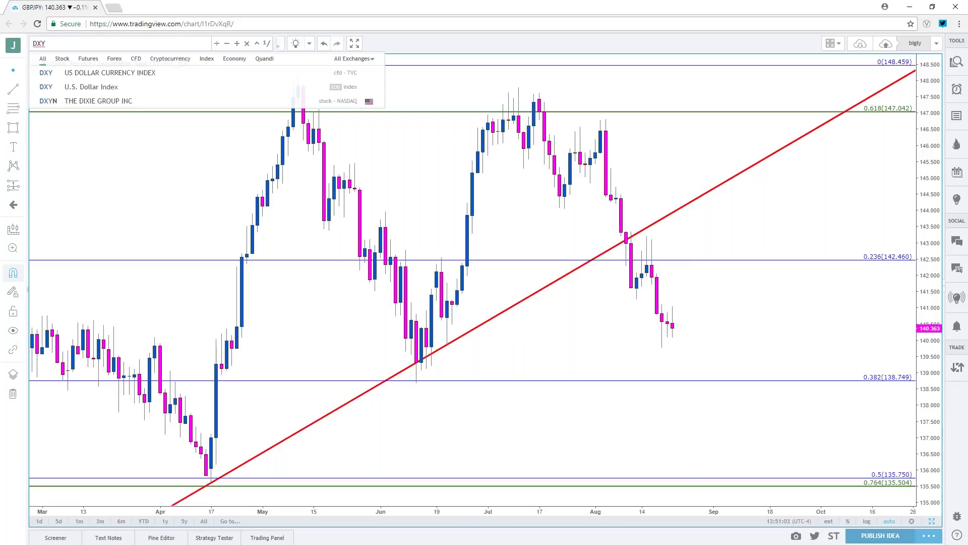
{"action": "key", "text": "Down"}
{"action": "key", "text": "Return"}
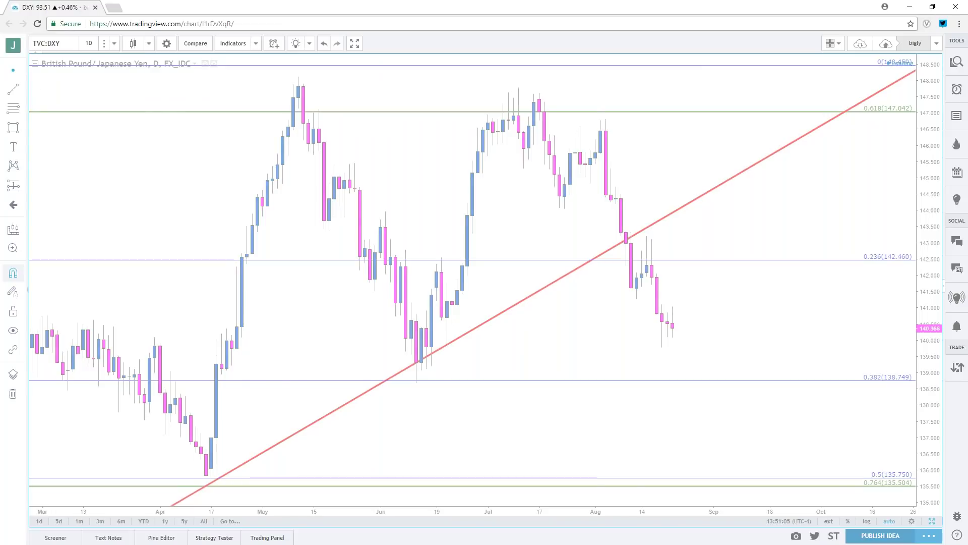
Switch DXY to monthly candles and zoom out to show history back to 1986.
{"action": "left_click", "coordinate": [89, 44]}
{"action": "left_click", "coordinate": [98, 241]}
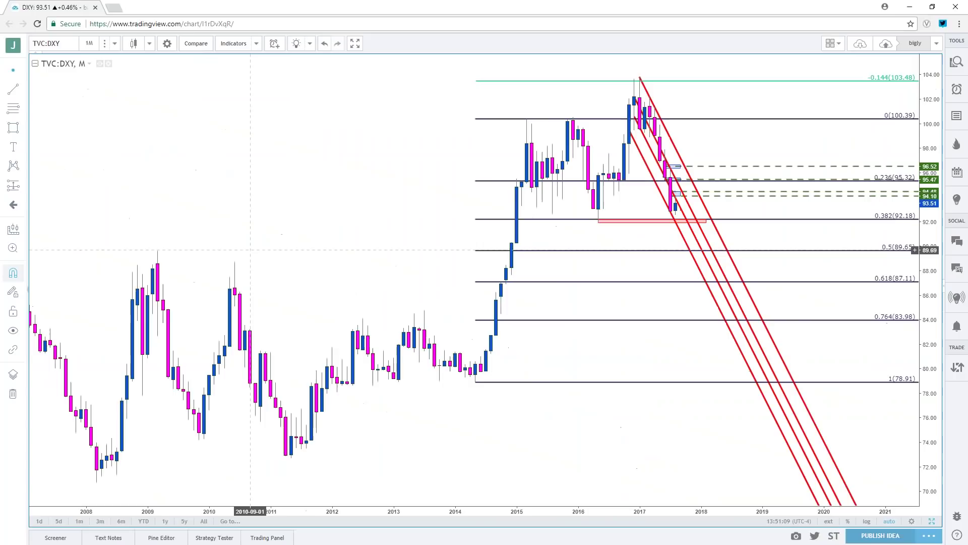
{"action": "scroll", "coordinate": [395, 224], "scroll_direction": "down", "scroll_amount": 4}
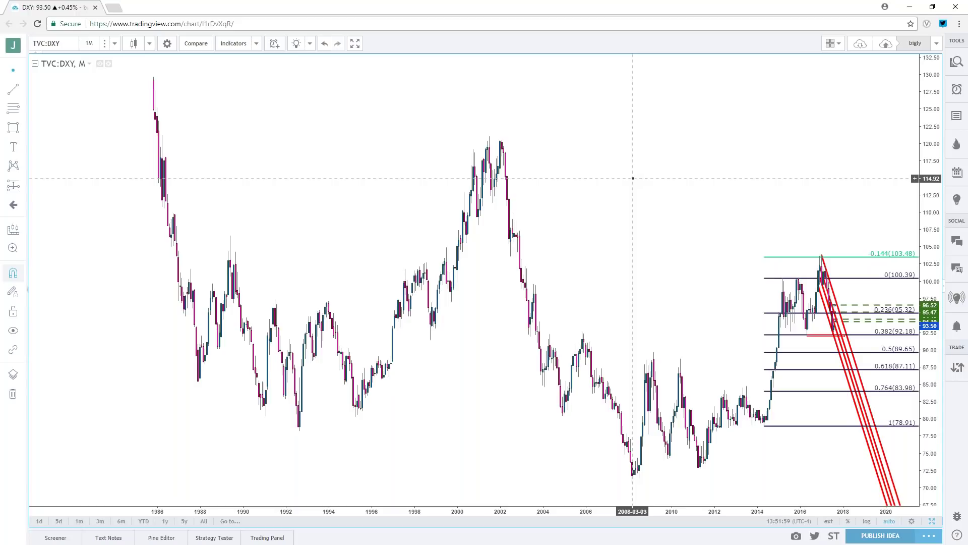
{"action": "scroll", "coordinate": [555, 167], "scroll_direction": "up", "scroll_amount": 3}
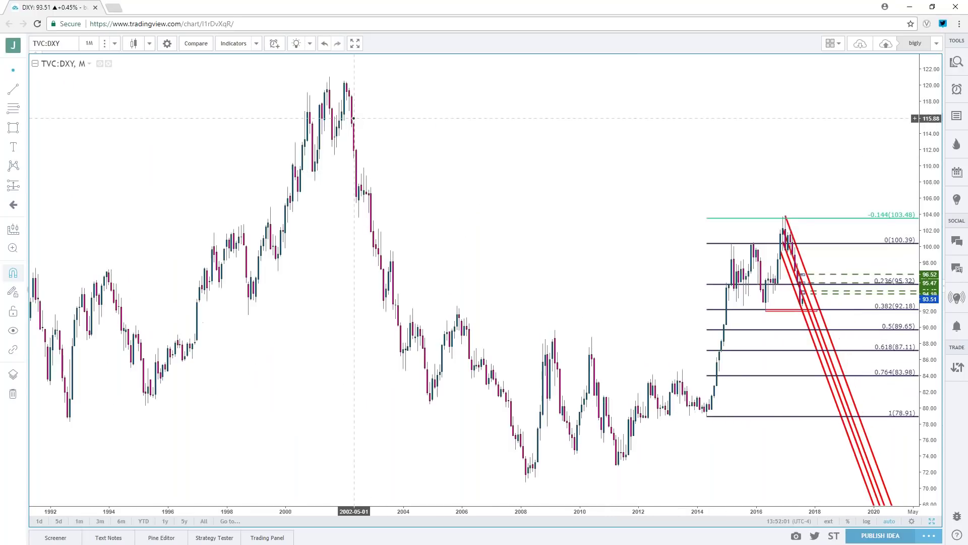
{"action": "scroll", "coordinate": [349, 114], "scroll_direction": "down", "scroll_amount": 3}
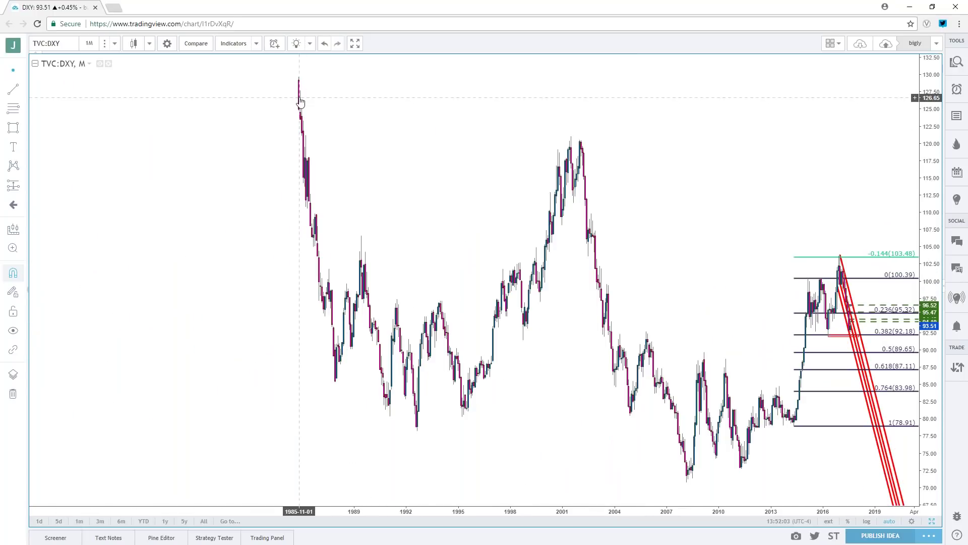
{"action": "scroll", "coordinate": [313, 129], "scroll_direction": "down", "scroll_amount": 3}
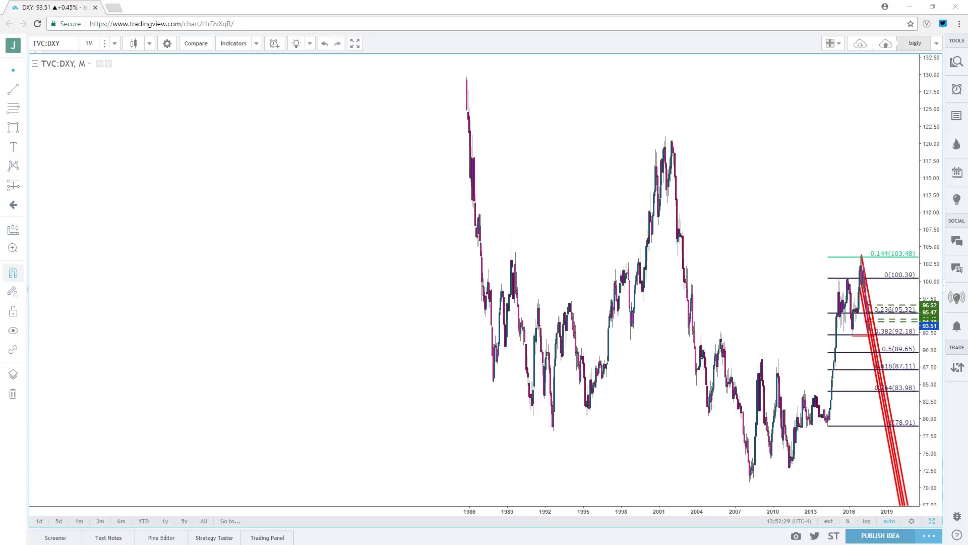
Put DXY on 1-hour candles and zoom into recent bars inside the falling channel.
{"action": "left_click", "coordinate": [94, 46]}
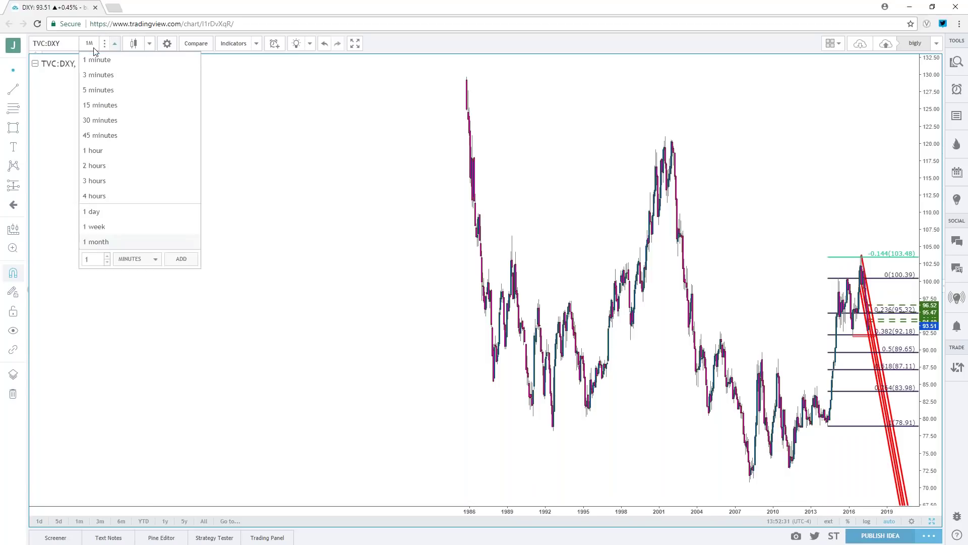
{"action": "left_click", "coordinate": [101, 151]}
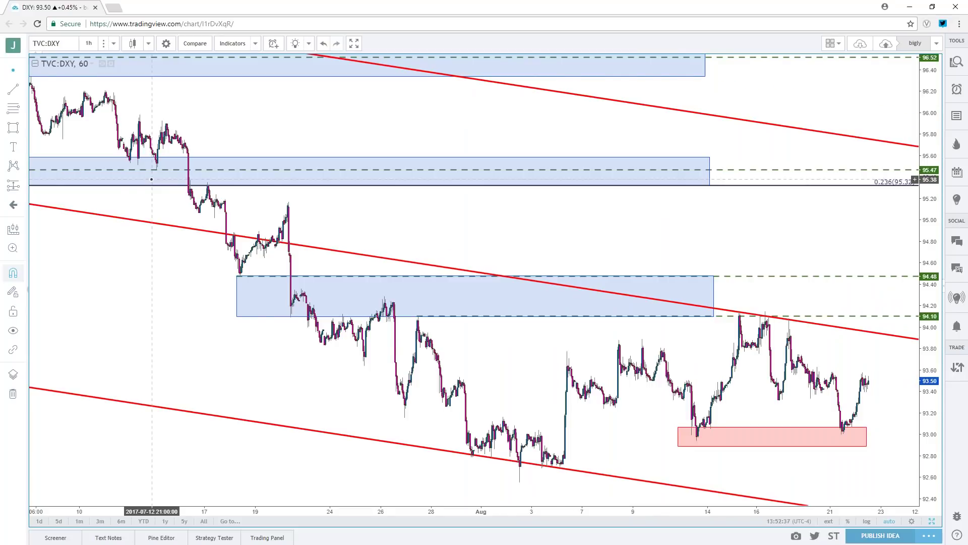
{"action": "scroll", "coordinate": [151, 179], "scroll_direction": "up", "scroll_amount": 3}
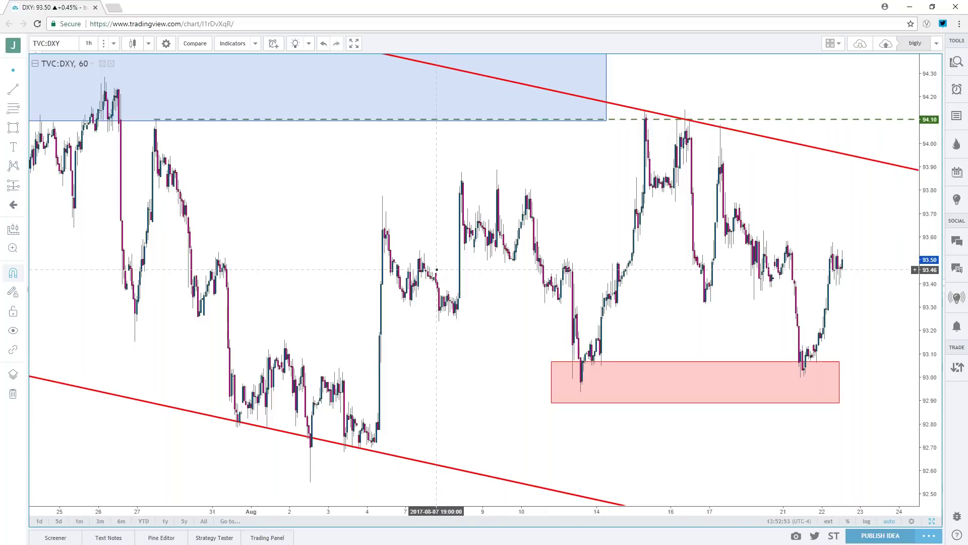
{"action": "left_click", "coordinate": [89, 43]}
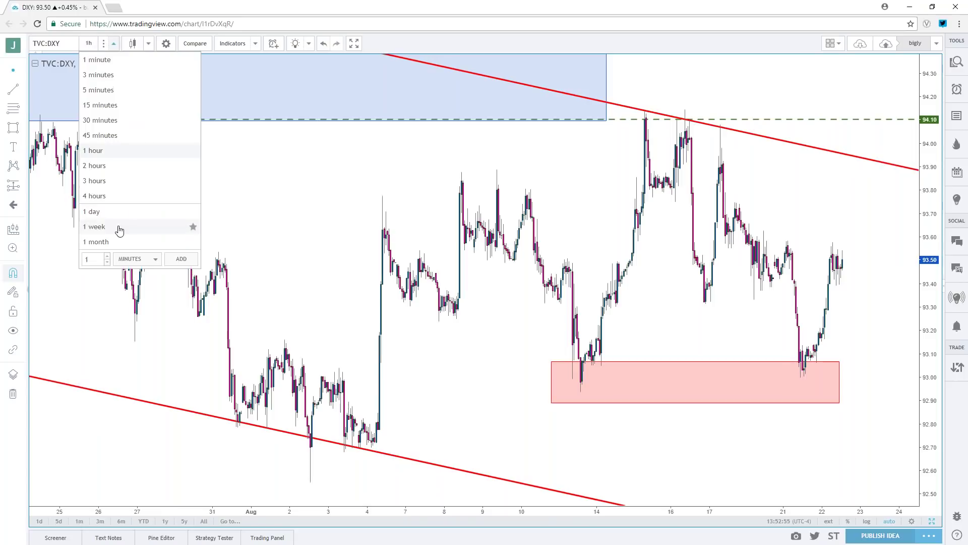
Return DXY to 1-month candles and adjust the zoom to the full 1986-onward history.
{"action": "left_click", "coordinate": [97, 242]}
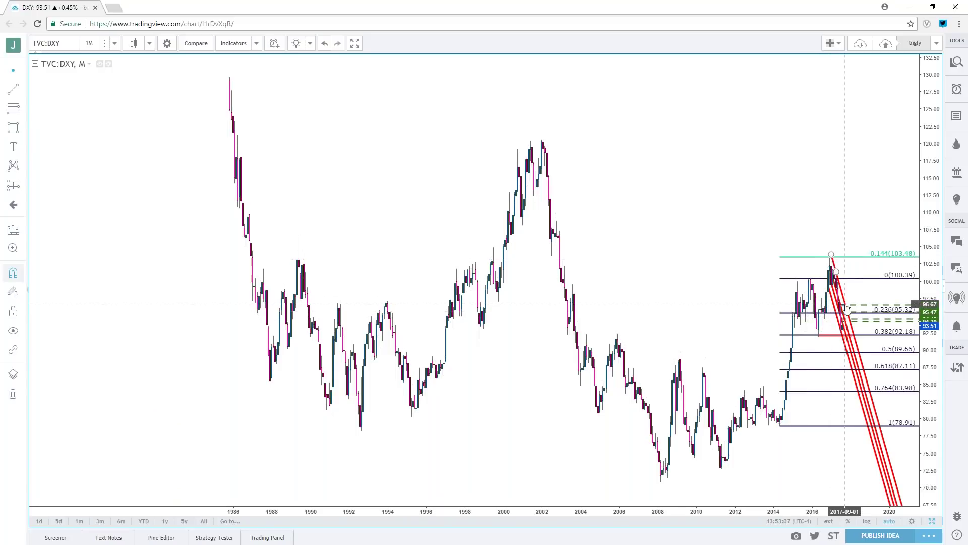
{"action": "scroll", "coordinate": [578, 287], "scroll_direction": "down", "scroll_amount": 2}
{"action": "scroll", "coordinate": [578, 288], "scroll_direction": "up", "scroll_amount": 3}
{"action": "scroll", "coordinate": [578, 287], "scroll_direction": "up", "scroll_amount": 1}
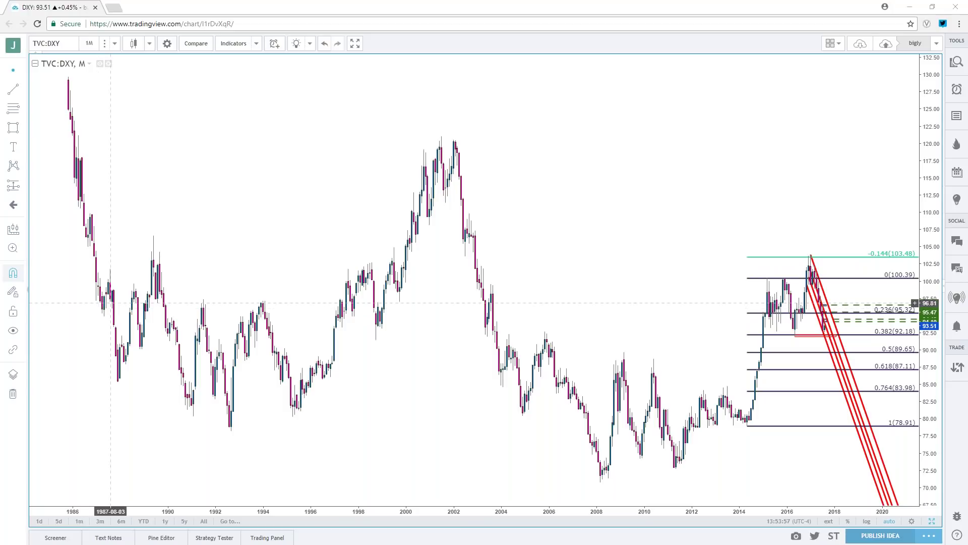
Set the DXY chart interval to 1 day.
{"action": "left_click", "coordinate": [89, 44]}
{"action": "left_click", "coordinate": [100, 203]}
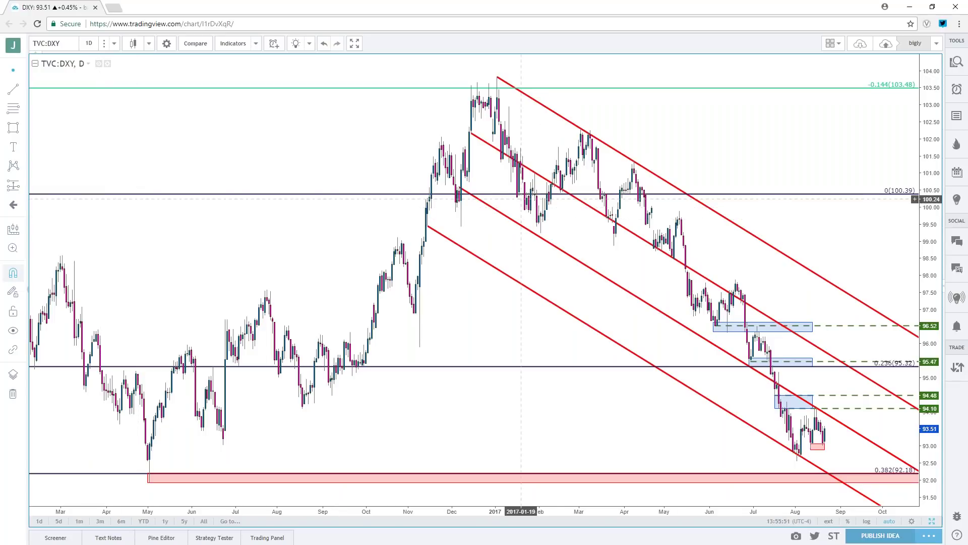
Zoom out the daily DXY chart to show 2015 onward and the lower Fibonacci levels.
{"action": "scroll", "coordinate": [554, 177], "scroll_direction": "down", "scroll_amount": 3}
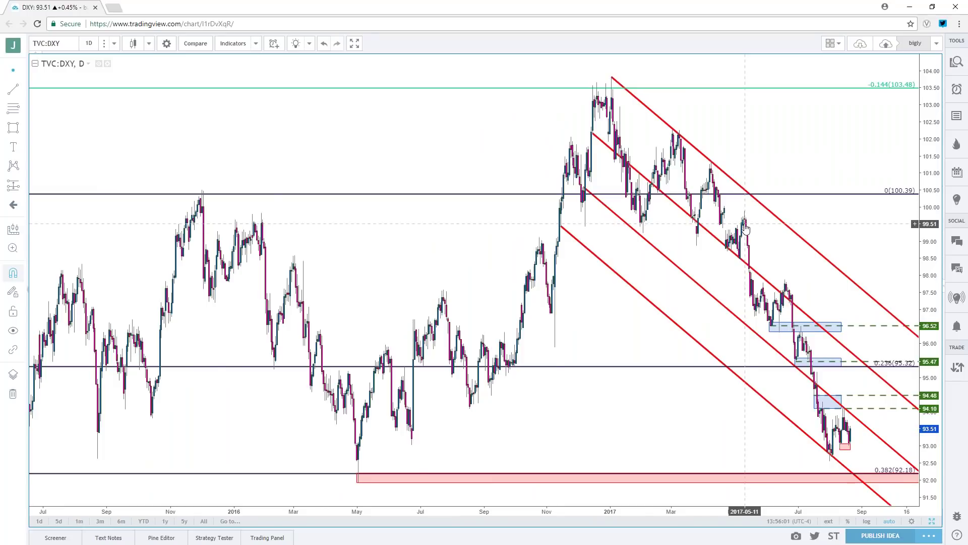
{"action": "scroll", "coordinate": [746, 228], "scroll_direction": "down", "scroll_amount": 3}
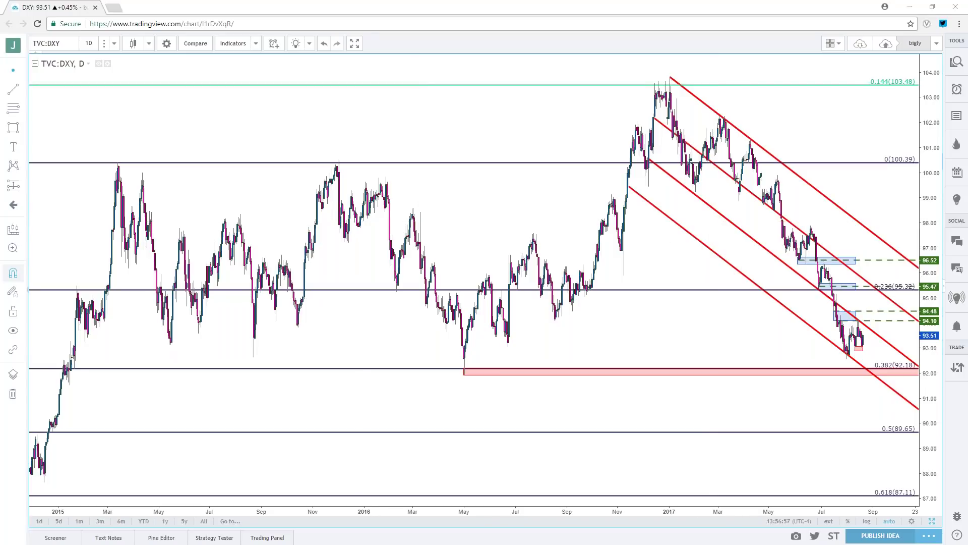
Load the GOLD (US$/OZ) symbol in place of DXY and adjust the zoom.
{"action": "left_click", "coordinate": [79, 42]}
{"action": "key", "text": "BackSpace"}
{"action": "key", "text": "BackSpace"}
{"action": "key", "text": "BackSpace"}
{"action": "type", "text": "GOLD"}
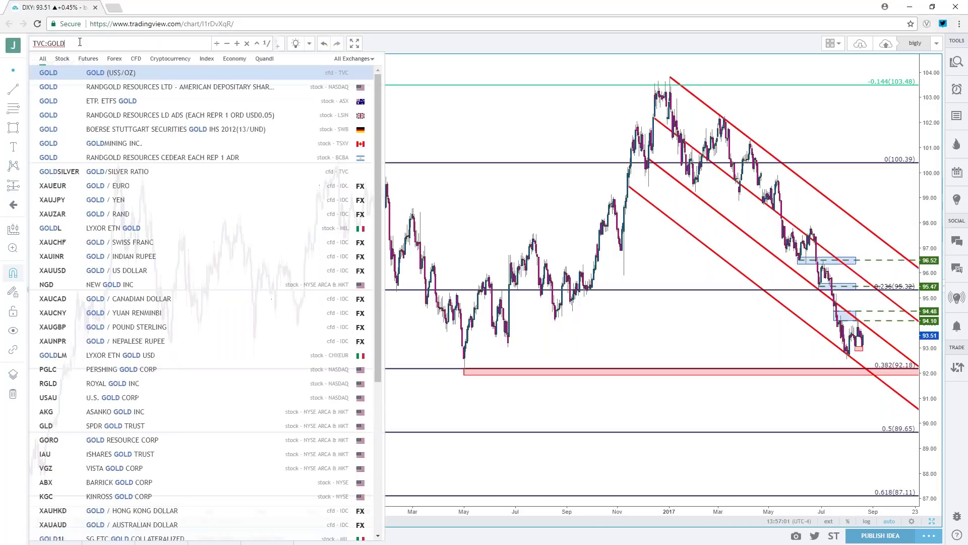
{"action": "key", "text": "Return"}
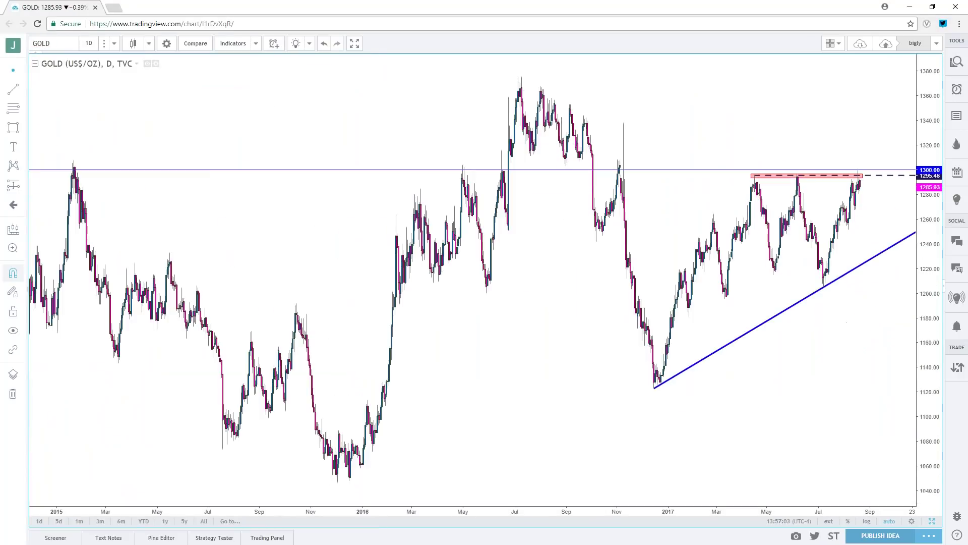
{"action": "scroll", "coordinate": [261, 128], "scroll_direction": "down", "scroll_amount": 2}
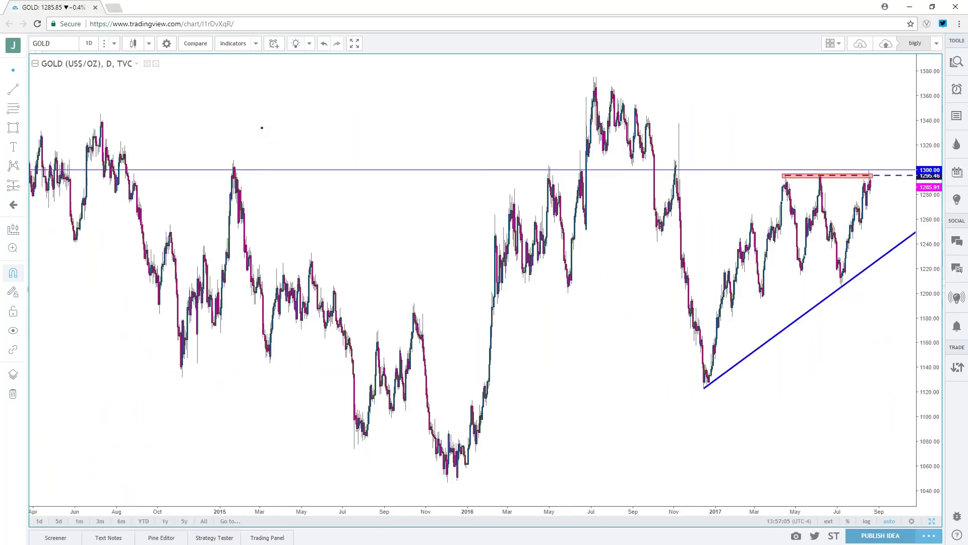
{"action": "scroll", "coordinate": [262, 128], "scroll_direction": "down", "scroll_amount": 5}
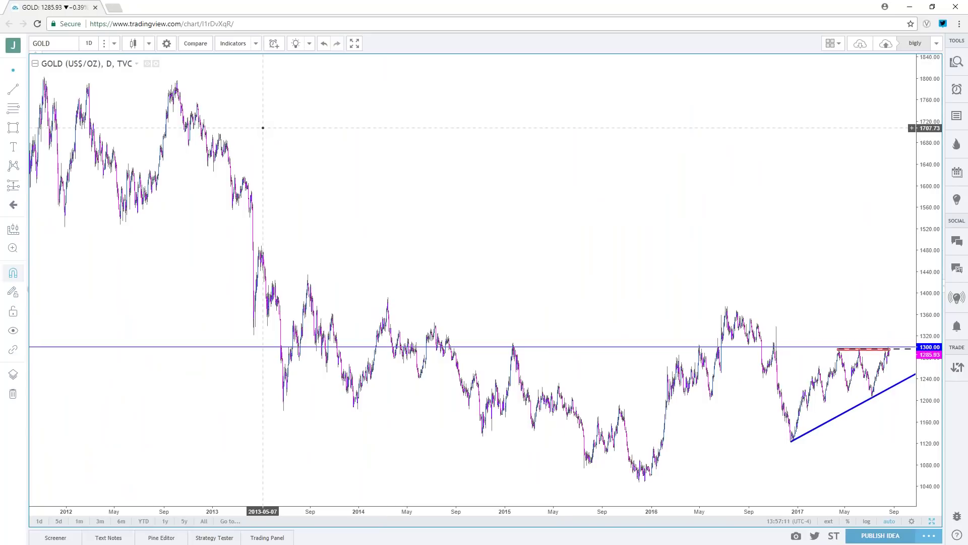
{"action": "scroll", "coordinate": [267, 128], "scroll_direction": "up", "scroll_amount": 3}
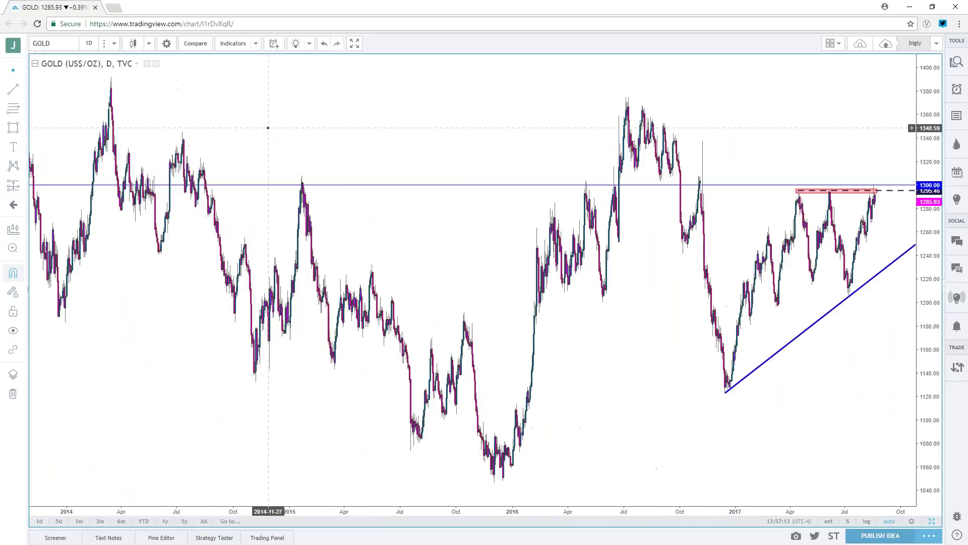
Move the gold horizontal resistance line to exactly 1300.00, undoing an accidental red-zone shift.
{"action": "left_click_drag", "start_coordinate": [785, 191], "coordinate": [799, 185]}
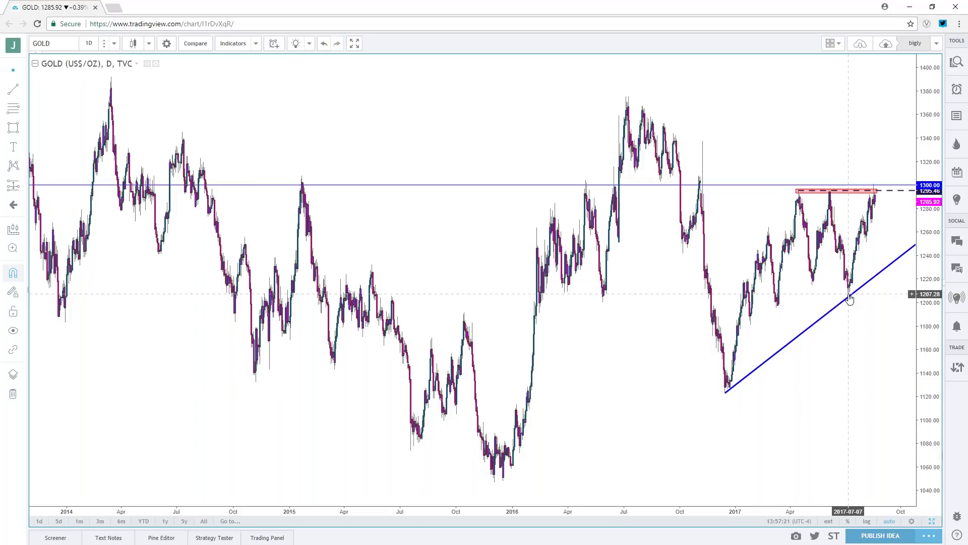
{"action": "scroll", "coordinate": [839, 297], "scroll_direction": "up", "scroll_amount": 3}
{"action": "scroll", "coordinate": [838, 297], "scroll_direction": "up", "scroll_amount": 4}
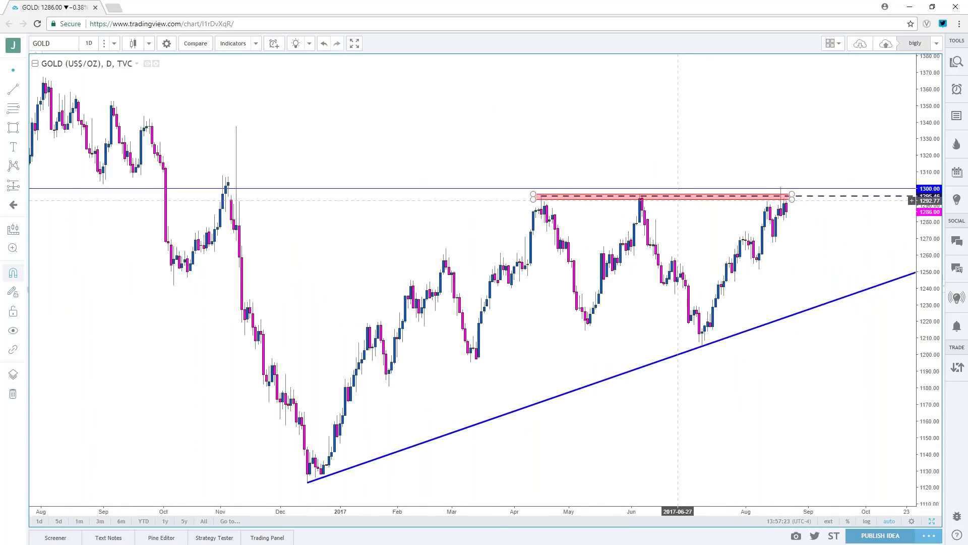
{"action": "left_click_drag", "start_coordinate": [637, 200], "coordinate": [648, 201]}
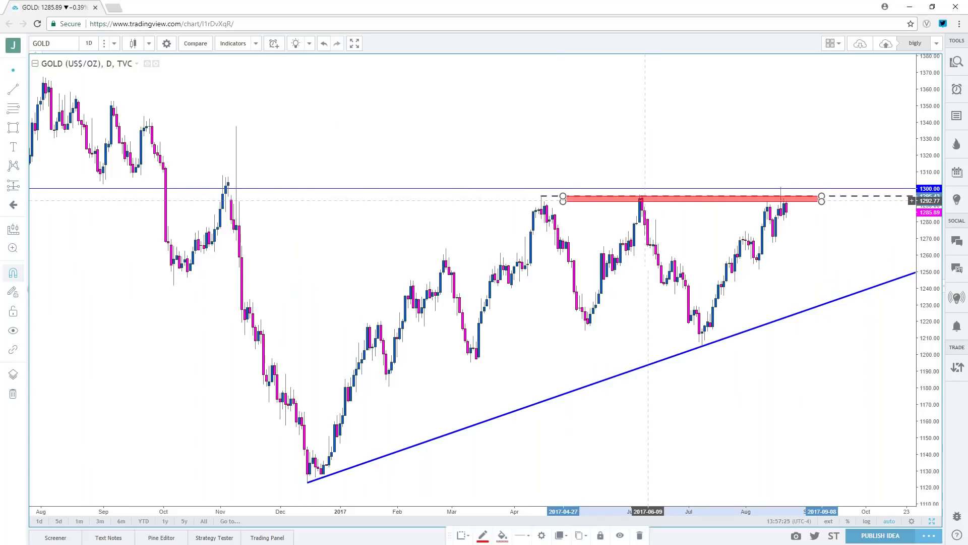
{"action": "key", "text": "ctrl+z"}
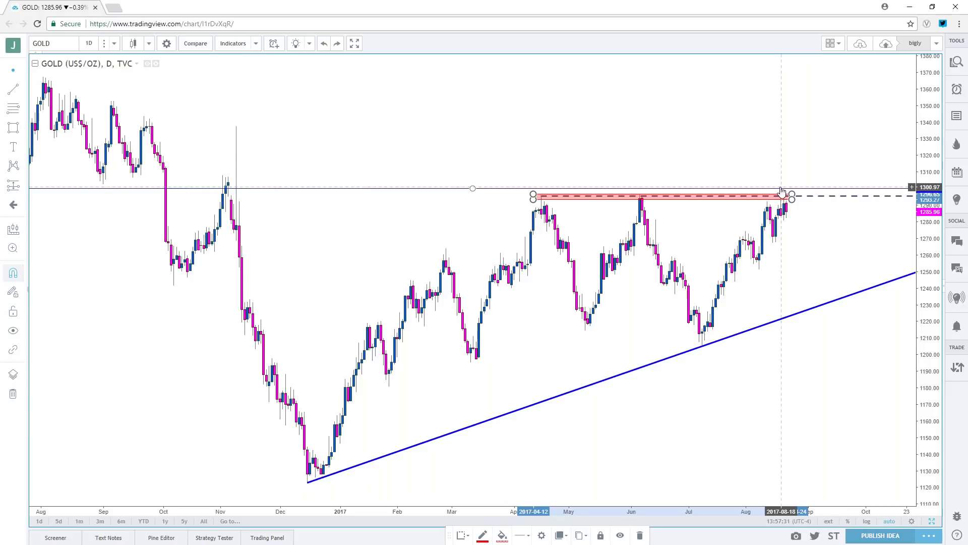
Switch the GOLD chart to 1-hour bars (via 4-hour) and select the Rectangle tool.
{"action": "left_click", "coordinate": [89, 45]}
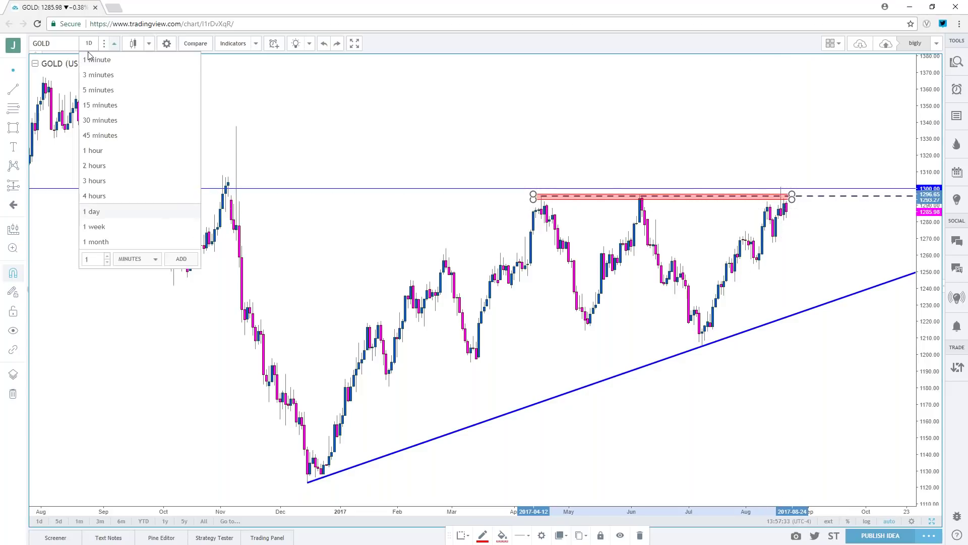
{"action": "left_click", "coordinate": [121, 196]}
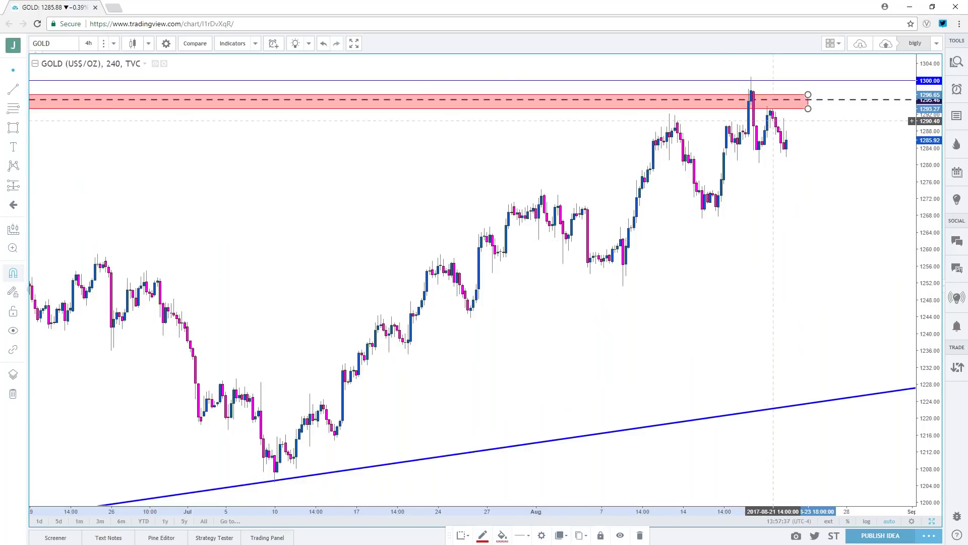
{"action": "left_click", "coordinate": [89, 44]}
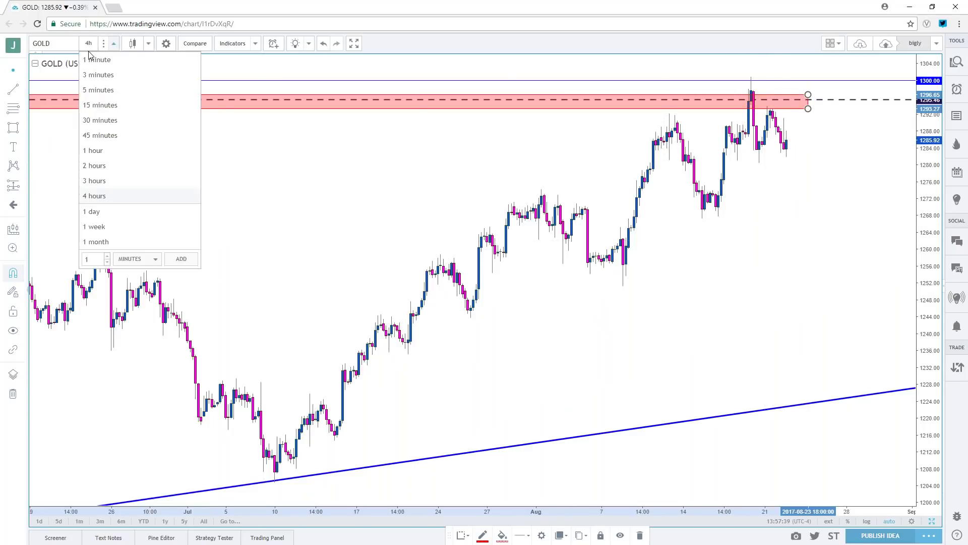
{"action": "left_click", "coordinate": [96, 153]}
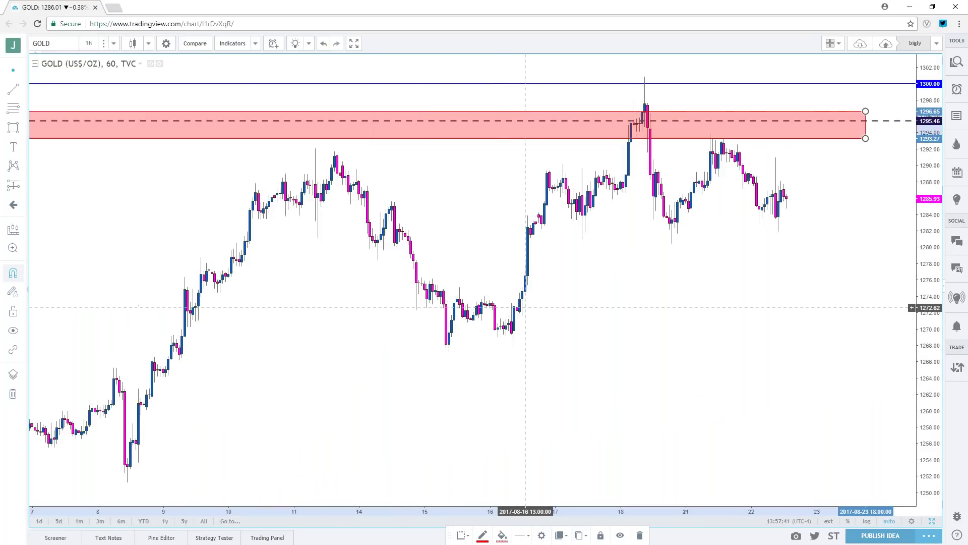
{"action": "left_click", "coordinate": [22, 128]}
{"action": "left_click", "coordinate": [44, 146]}
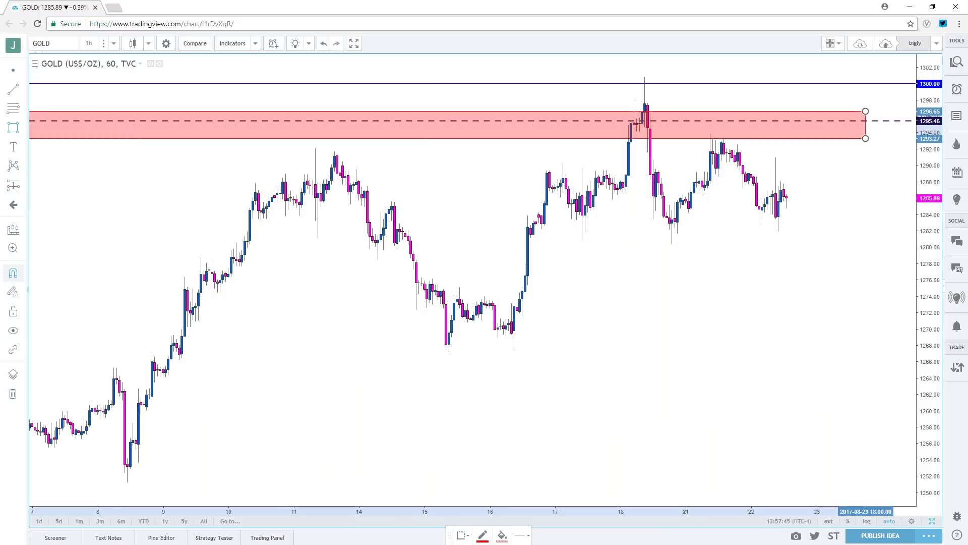
Draw a pink support zone around 1280.64–1282.62 under recent lows, then zoom out to 31 Jul–24 Aug.
{"action": "left_click", "coordinate": [571, 242]}
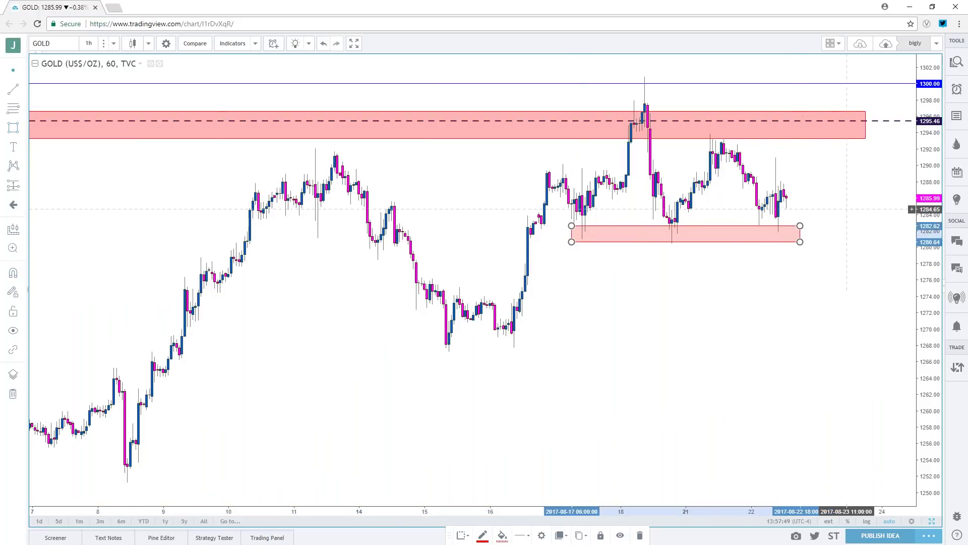
{"action": "left_click", "coordinate": [805, 171]}
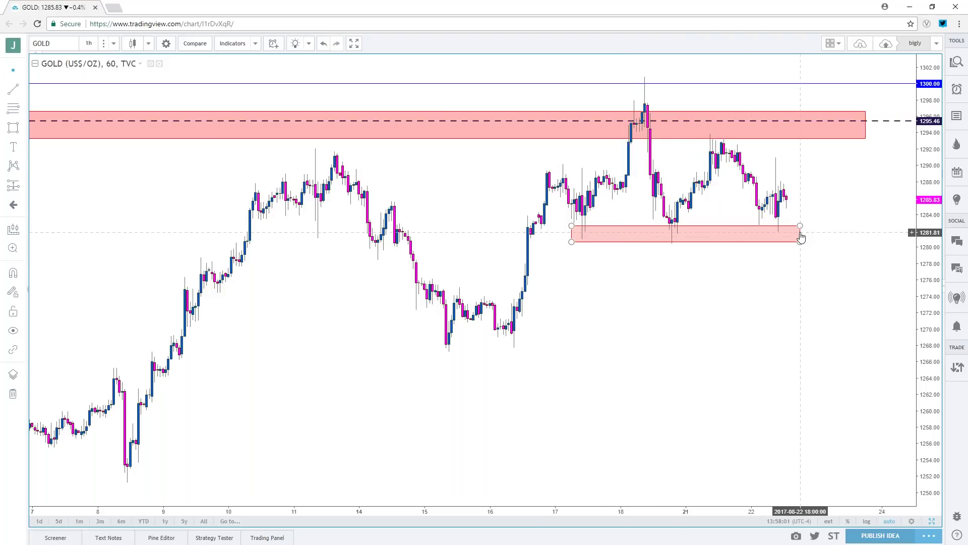
{"action": "scroll", "coordinate": [799, 237], "scroll_direction": "down", "scroll_amount": 3}
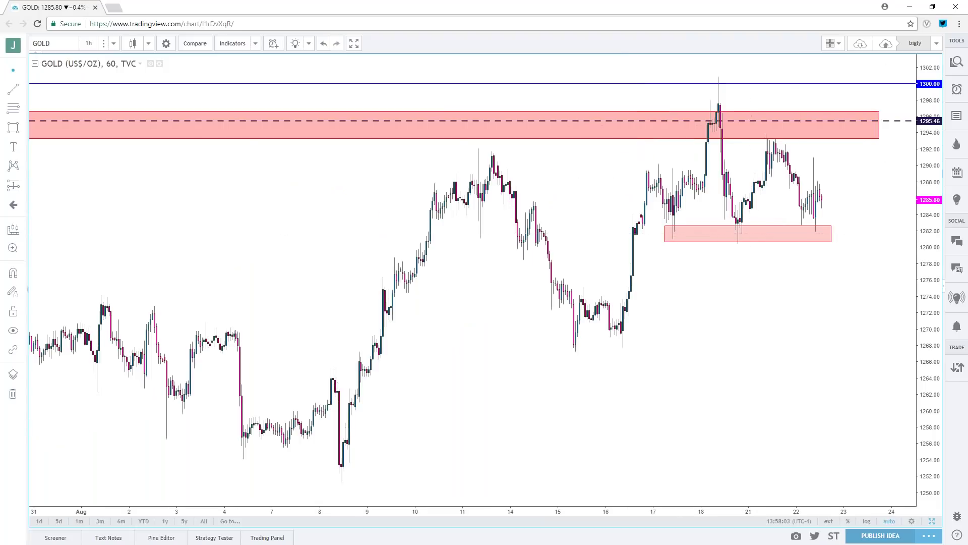
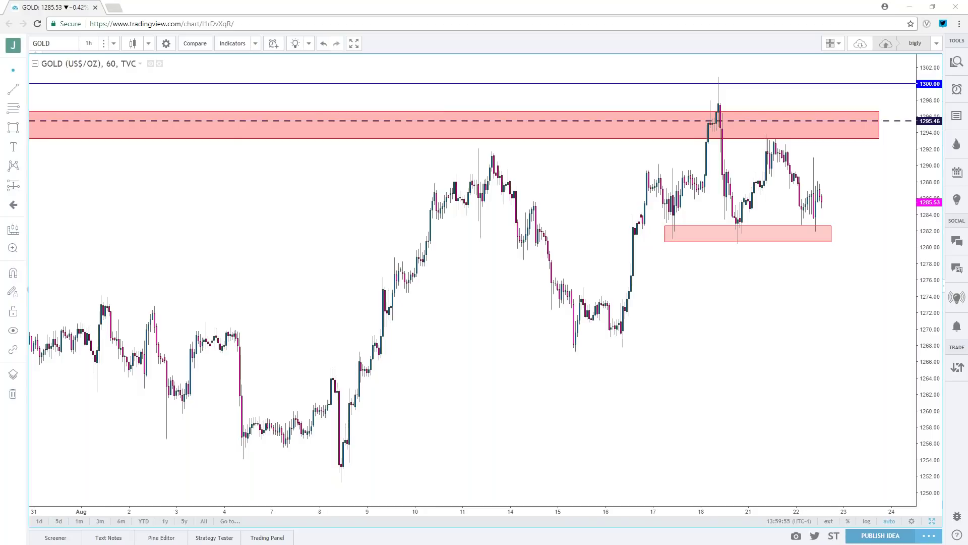
Load the FX_IDC USDJPY symbol and set the chart to 1-week candles.
{"action": "left_click", "coordinate": [64, 45]}
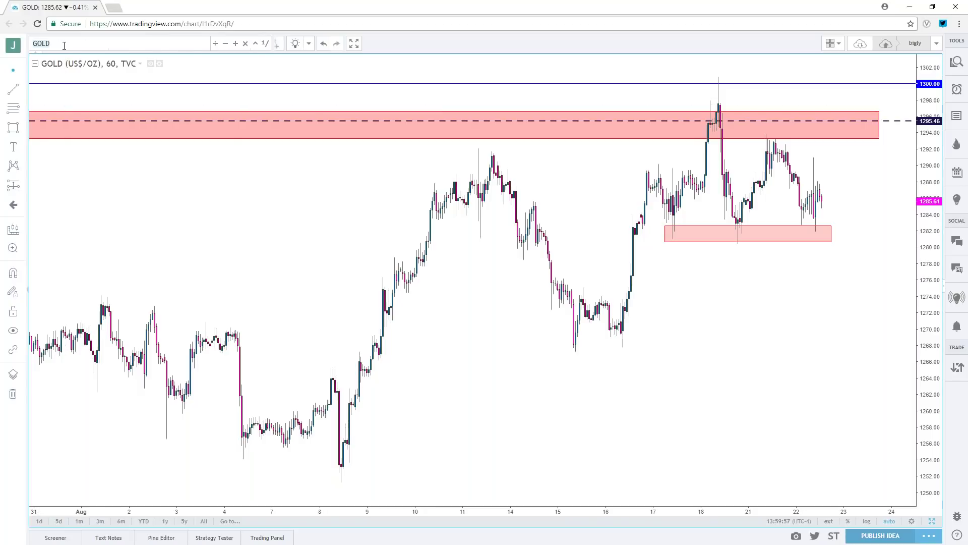
{"action": "type", "text": "USDJPY"}
{"action": "key", "text": "Down"}
{"action": "key", "text": "Down"}
{"action": "key", "text": "Return"}
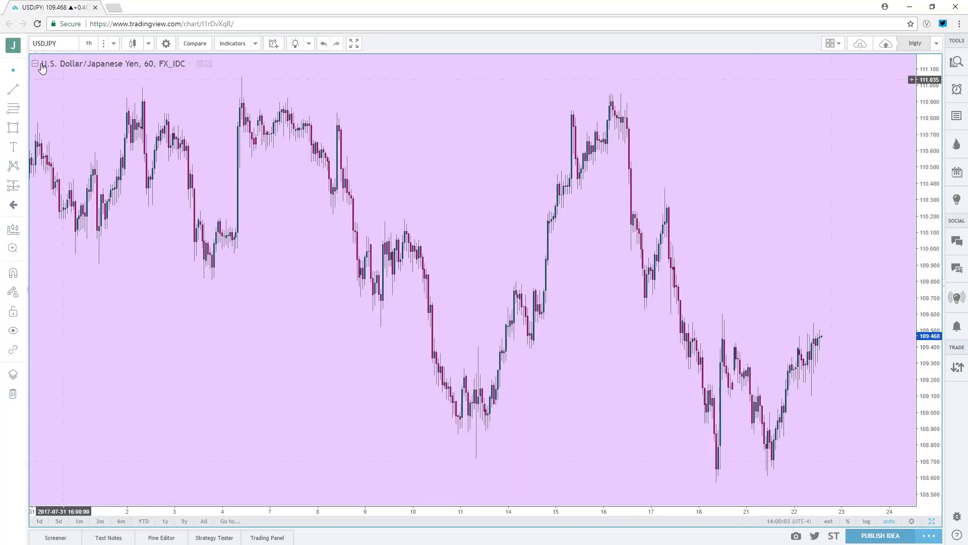
{"action": "left_click", "coordinate": [85, 43]}
{"action": "left_click", "coordinate": [101, 224]}
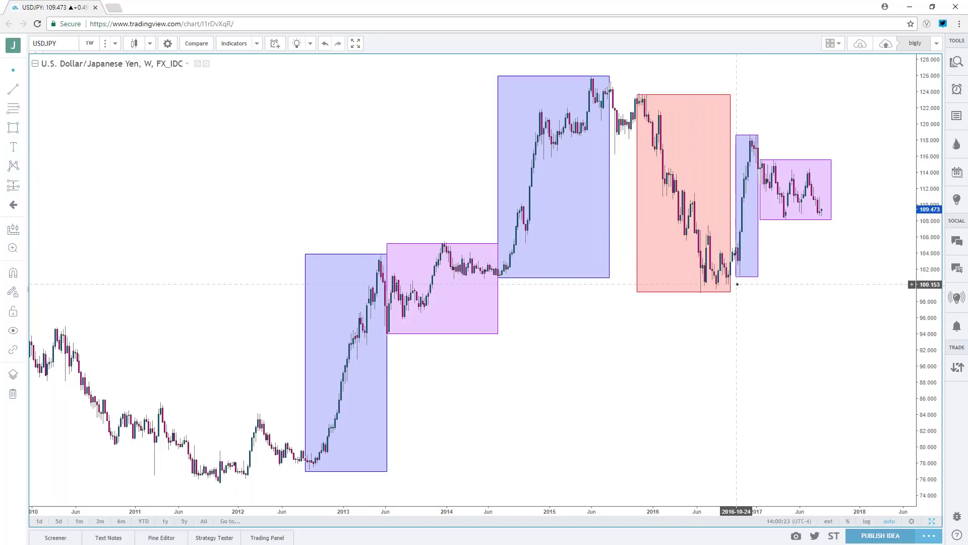
Maximize the top-left daily USDJPY pane and switch it to 1-month candles.
{"action": "left_click", "coordinate": [932, 521]}
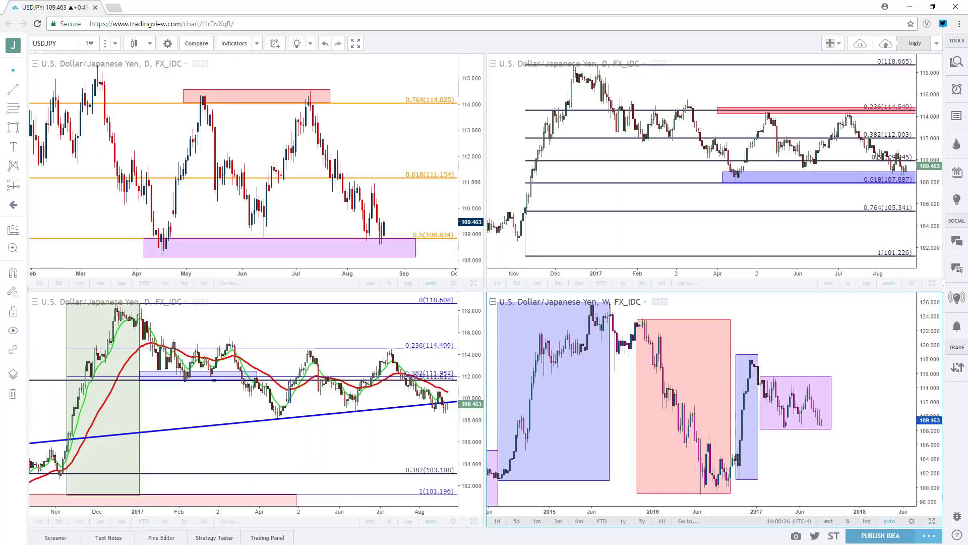
{"action": "left_click", "coordinate": [473, 283]}
{"action": "scroll", "coordinate": [480, 182], "scroll_direction": "down", "scroll_amount": 4}
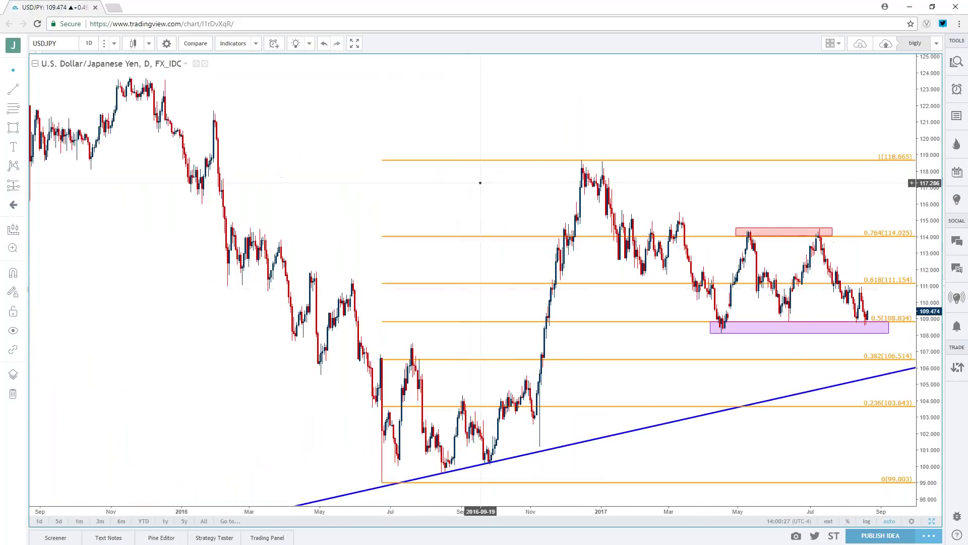
{"action": "scroll", "coordinate": [484, 177], "scroll_direction": "down", "scroll_amount": 1}
{"action": "left_click", "coordinate": [91, 44]}
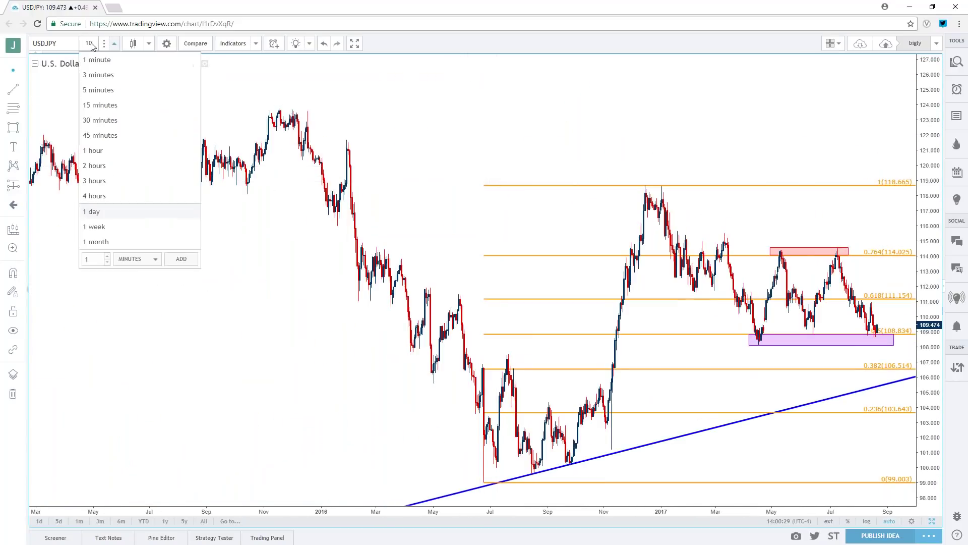
{"action": "left_click", "coordinate": [167, 242]}
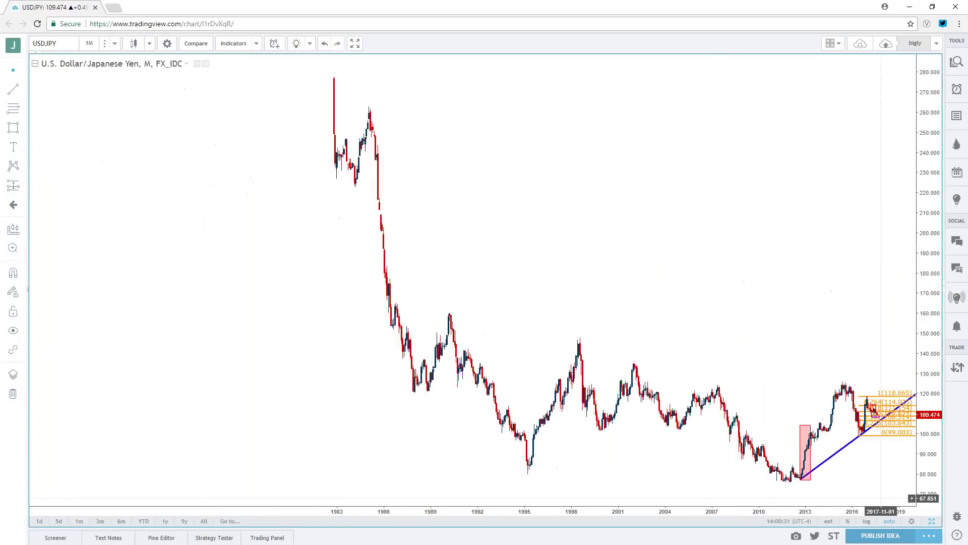
Return to the full-size weekly USDJPY chart and zoom to frame its shaded boxes.
{"action": "left_click", "coordinate": [932, 522]}
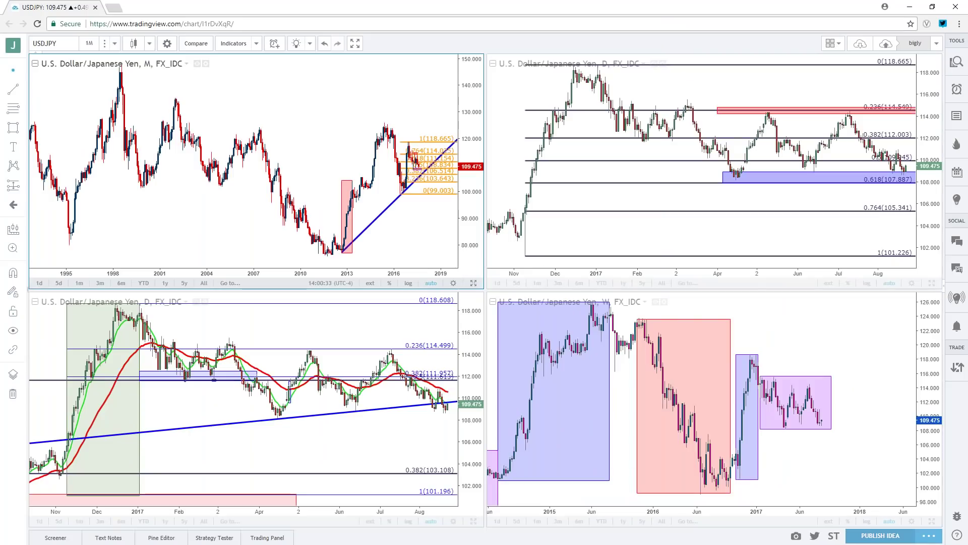
{"action": "left_click", "coordinate": [932, 522]}
{"action": "scroll", "coordinate": [659, 382], "scroll_direction": "up", "scroll_amount": 1}
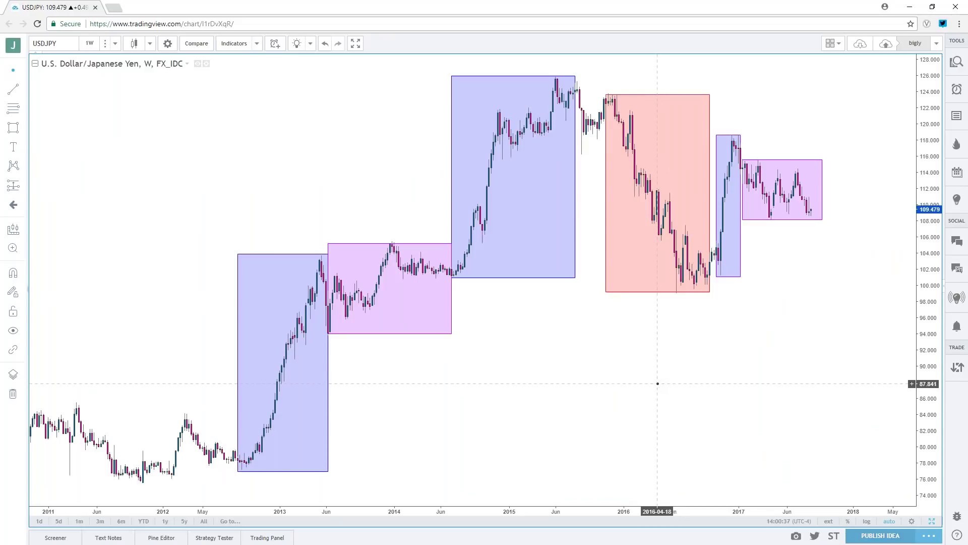
{"action": "scroll", "coordinate": [651, 381], "scroll_direction": "down", "scroll_amount": 2}
{"action": "scroll", "coordinate": [639, 379], "scroll_direction": "down", "scroll_amount": 3}
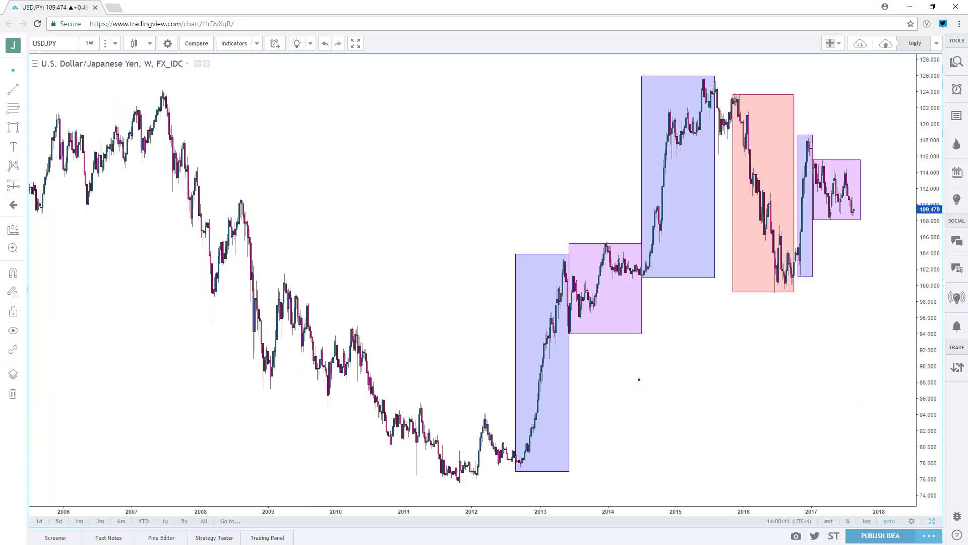
{"action": "scroll", "coordinate": [638, 379], "scroll_direction": "down", "scroll_amount": 2}
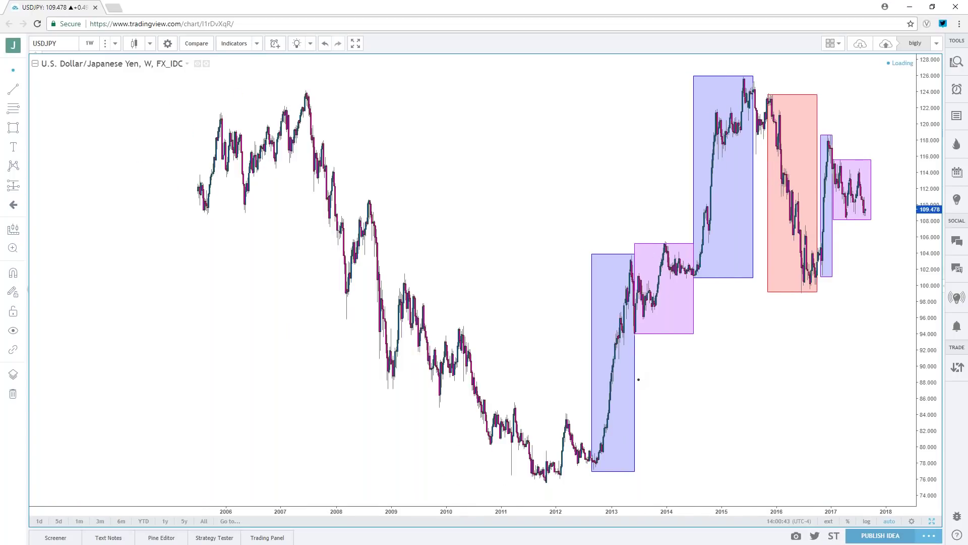
{"action": "scroll", "coordinate": [639, 379], "scroll_direction": "up", "scroll_amount": 4}
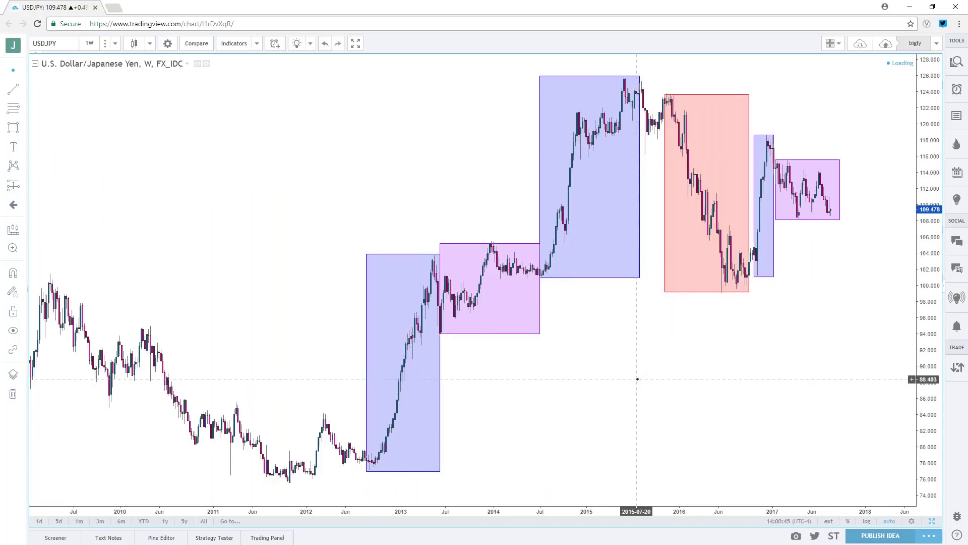
{"action": "scroll", "coordinate": [637, 378], "scroll_direction": "up", "scroll_amount": 2}
{"action": "scroll", "coordinate": [656, 379], "scroll_direction": "up", "scroll_amount": 2}
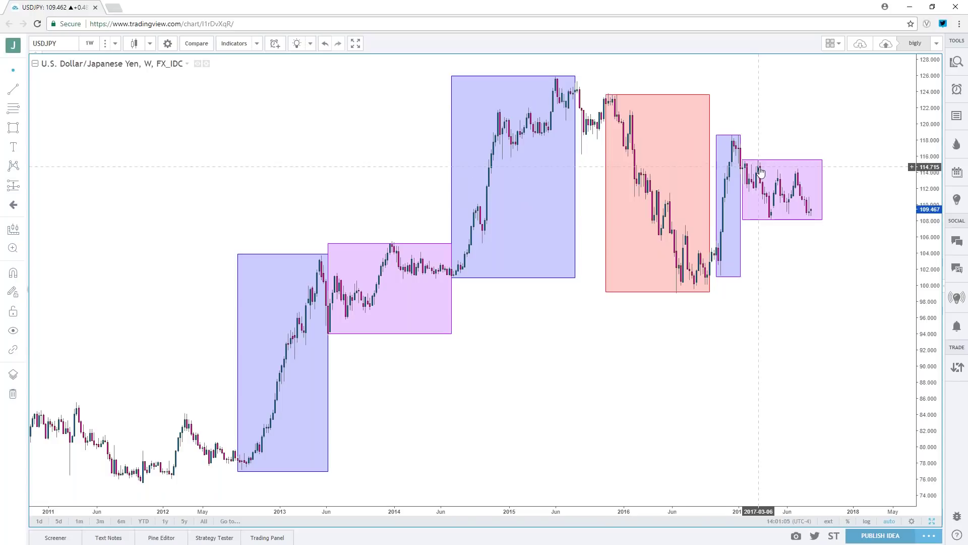
Set the USDJPY chart to 1-day candles and save the layout with Ctrl+S.
{"action": "left_click", "coordinate": [89, 43]}
{"action": "left_click", "coordinate": [95, 210]}
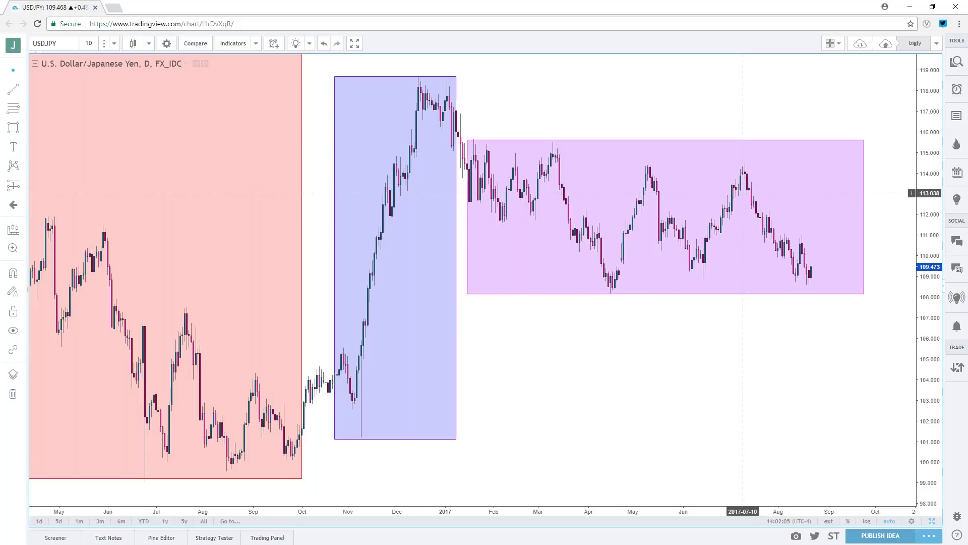
{"action": "key", "text": "ctrl+s"}
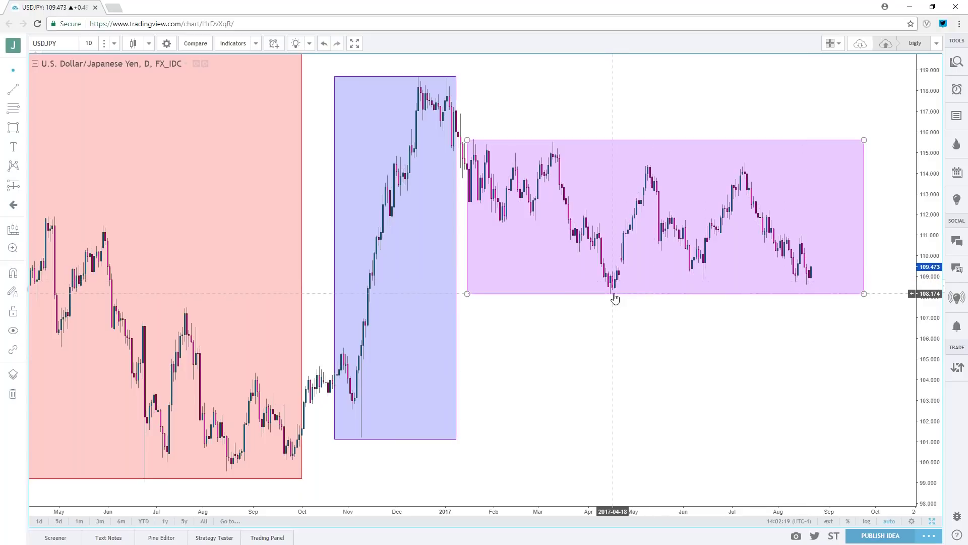
Maximize the top-right daily Fibonacci chart and shift it left to leave room on the right.
{"action": "left_click", "coordinate": [932, 521]}
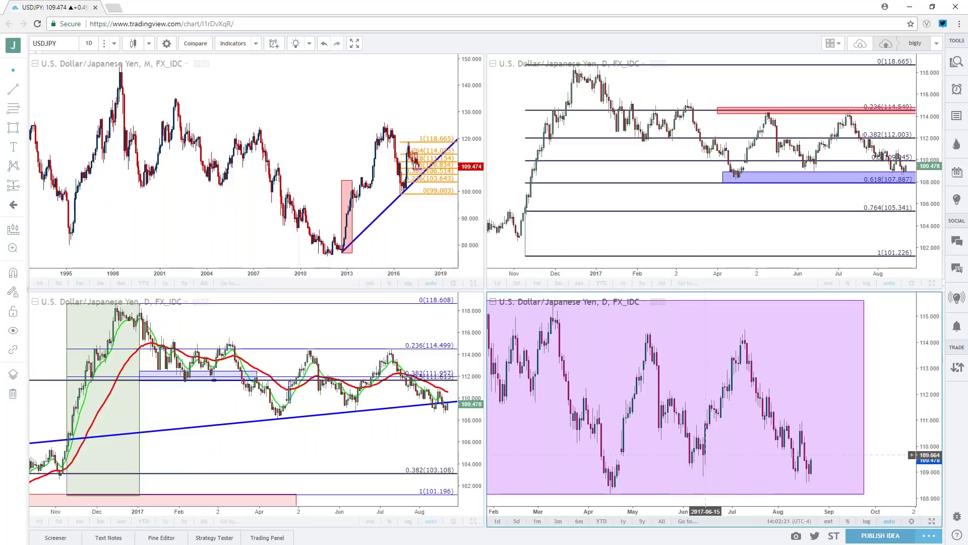
{"action": "left_click", "coordinate": [473, 283]}
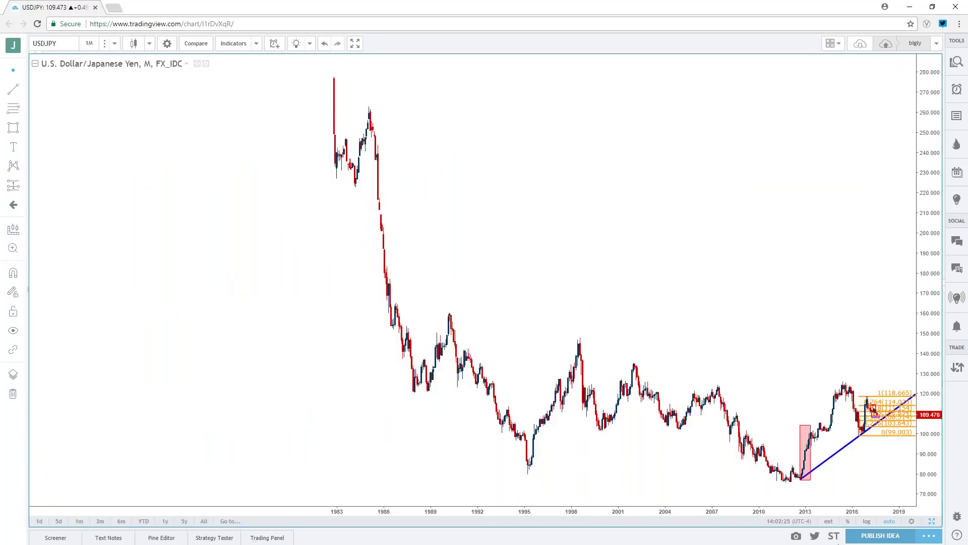
{"action": "left_click", "coordinate": [932, 520]}
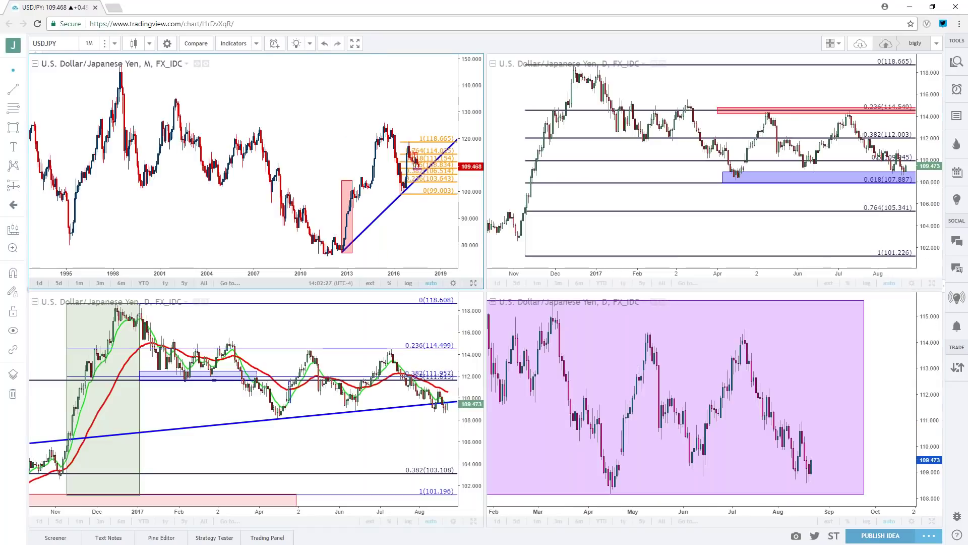
{"action": "left_click", "coordinate": [931, 283]}
{"action": "left_click_drag", "start_coordinate": [766, 353], "coordinate": [674, 356]}
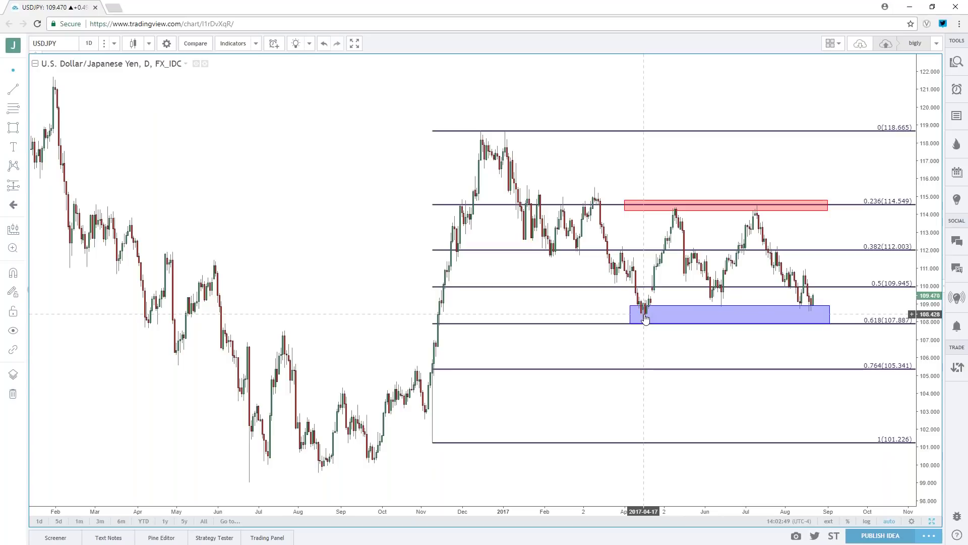
Deselect the finished blue support rectangle and zoom the daily chart around it.
{"action": "left_click", "coordinate": [727, 312]}
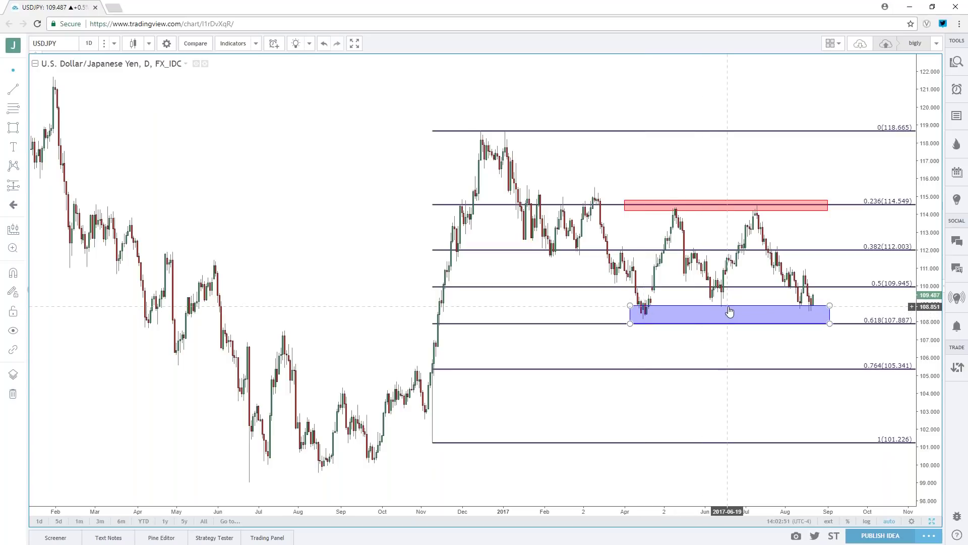
{"action": "key", "text": "Escape"}
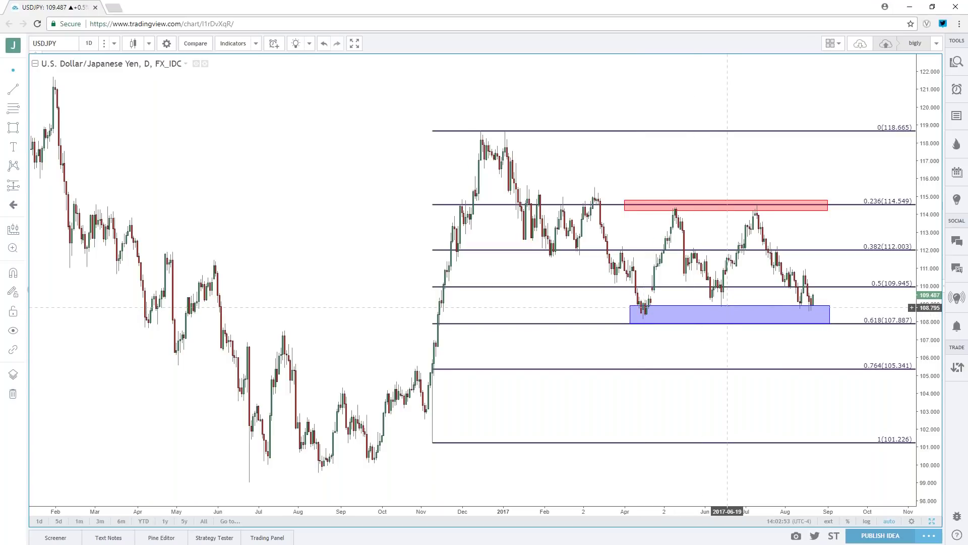
{"action": "scroll", "coordinate": [727, 307], "scroll_direction": "down", "scroll_amount": 4}
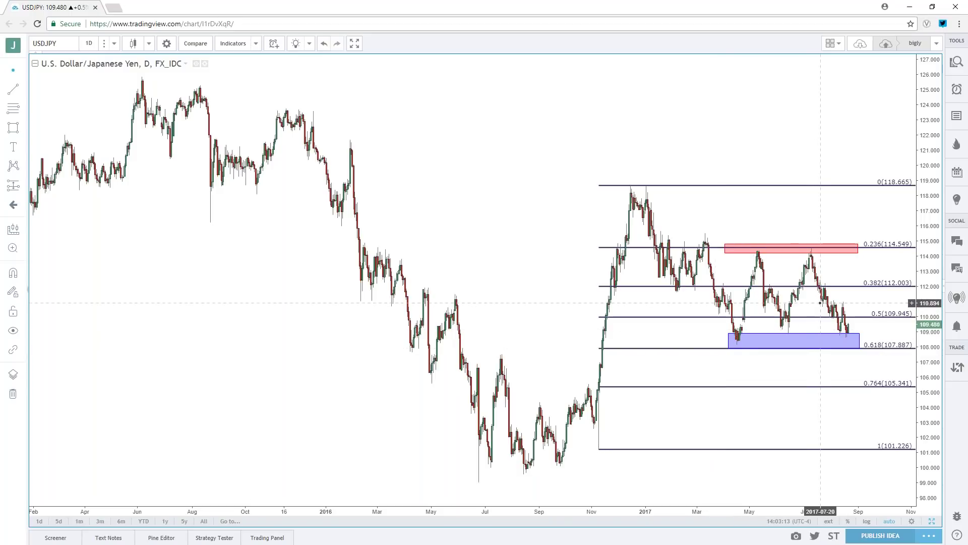
{"action": "scroll", "coordinate": [821, 302], "scroll_direction": "up", "scroll_amount": 3}
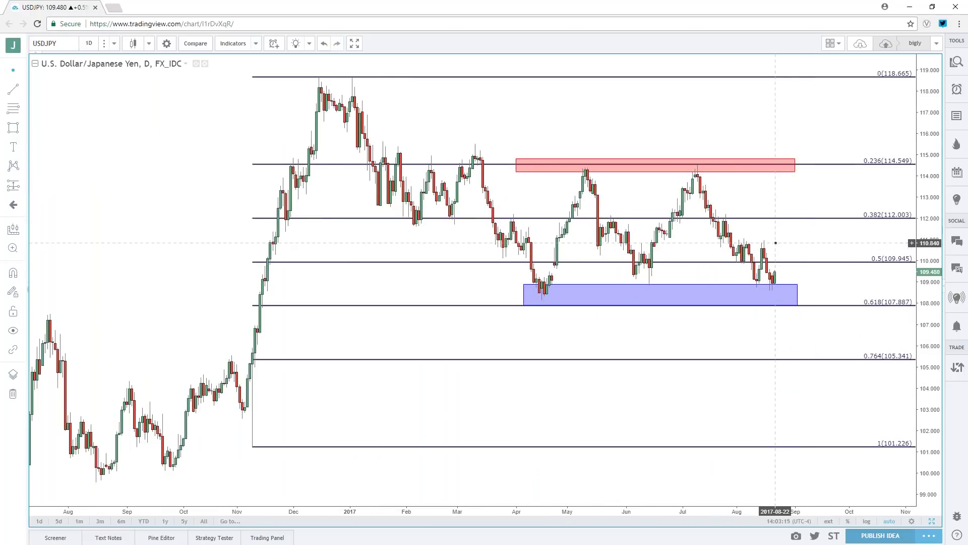
{"action": "left_click", "coordinate": [92, 43]}
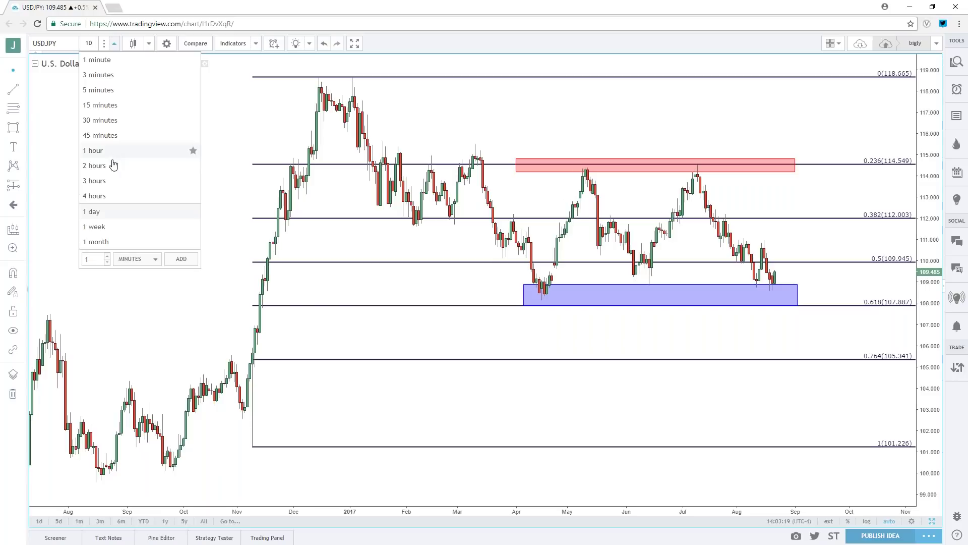
Step the USDJPY chart from 4-hour to 1-hour candles and zoom in.
{"action": "left_click", "coordinate": [103, 196]}
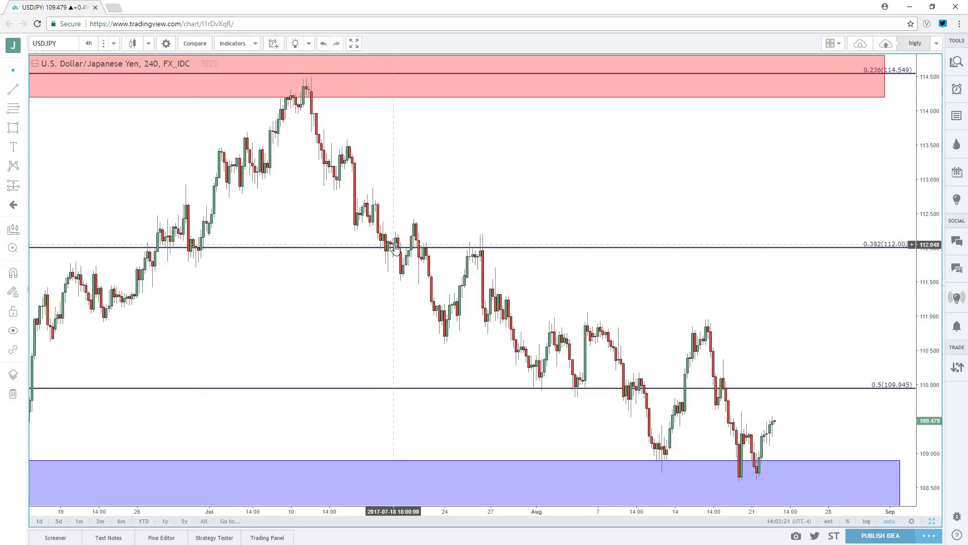
{"action": "scroll", "coordinate": [392, 248], "scroll_direction": "up", "scroll_amount": 5}
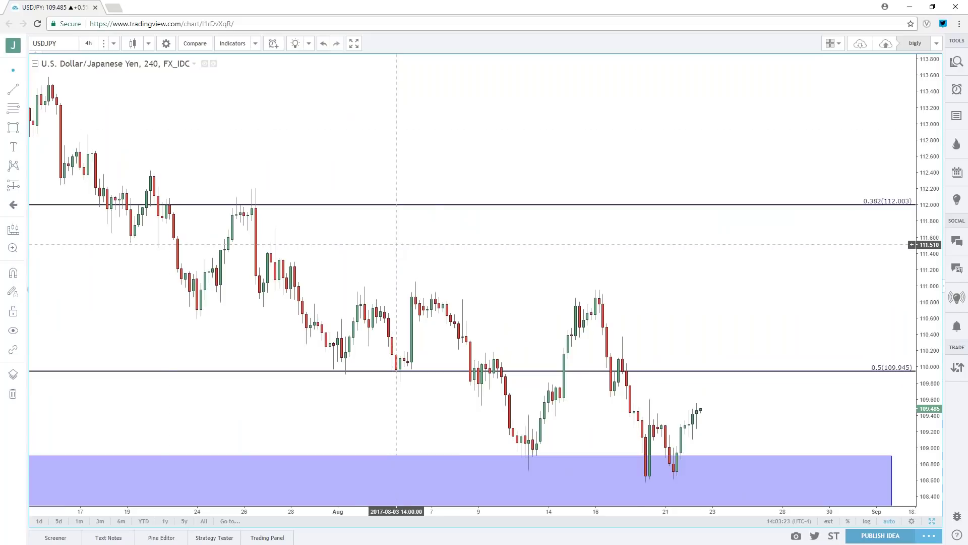
{"action": "left_click", "coordinate": [88, 43]}
{"action": "left_click", "coordinate": [103, 150]}
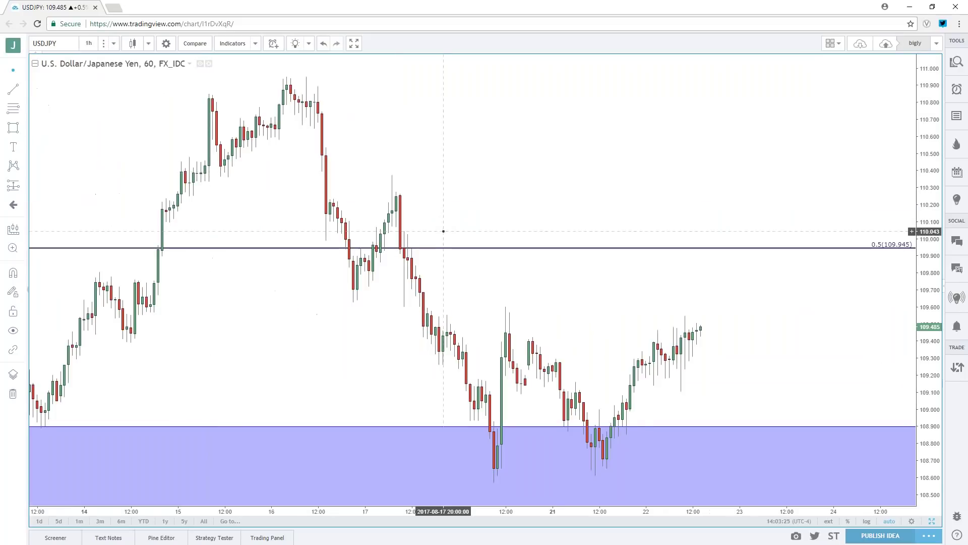
{"action": "scroll", "coordinate": [547, 225], "scroll_direction": "up", "scroll_amount": 5}
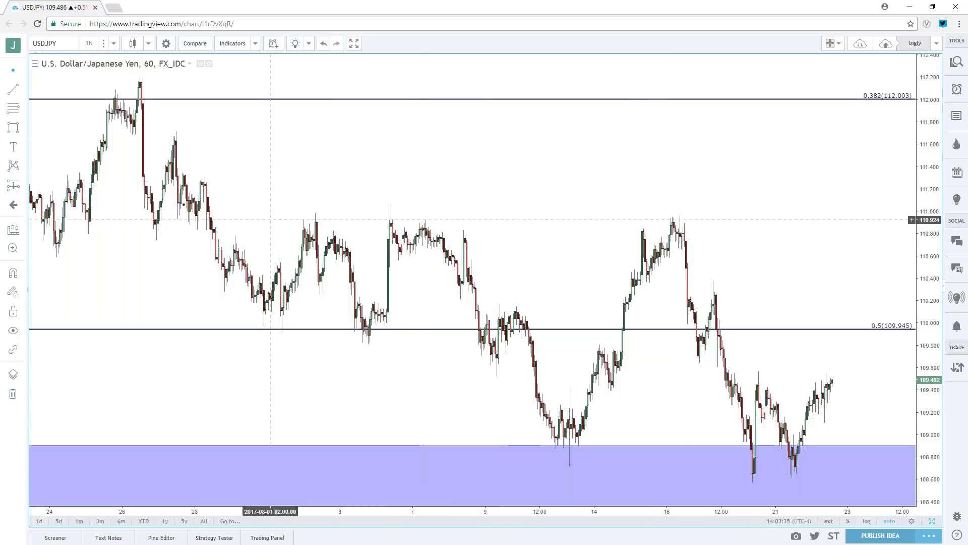
Add a green horizontal line at 110.946 on the hourly chart.
{"action": "left_click", "coordinate": [24, 93]}
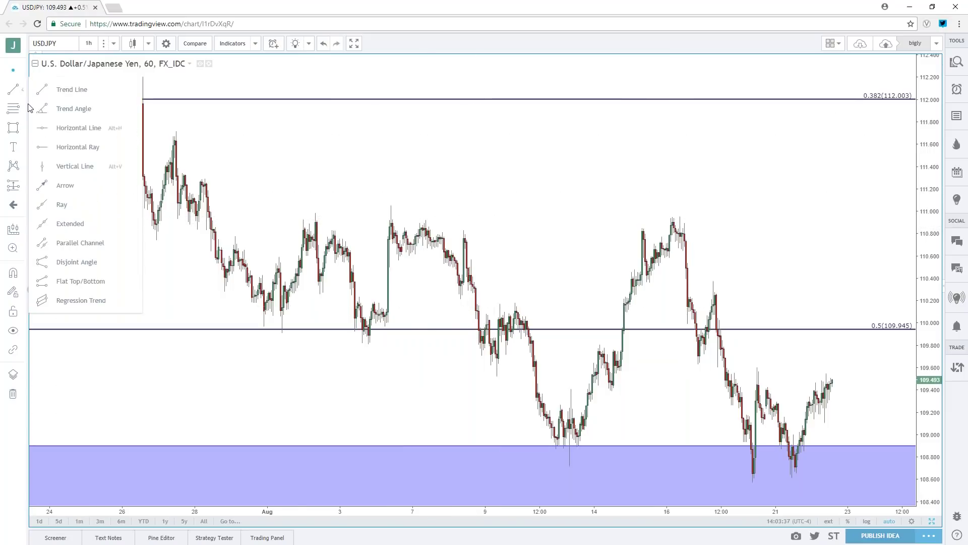
{"action": "left_click", "coordinate": [60, 127]}
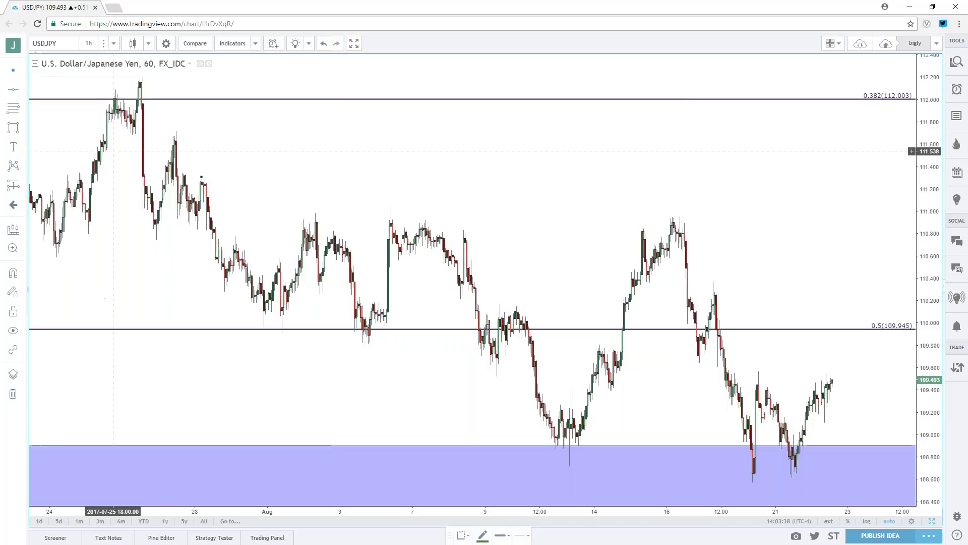
{"action": "left_click", "coordinate": [388, 217]}
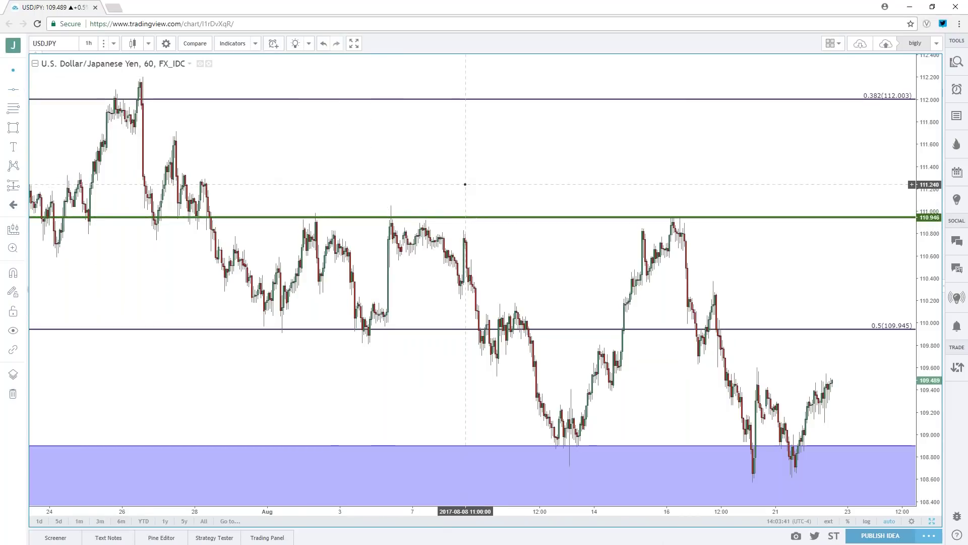
Draw a red resistance rectangle around the 110.946 line, then bring the Twitter window over the chart.
{"action": "left_click", "coordinate": [24, 132]}
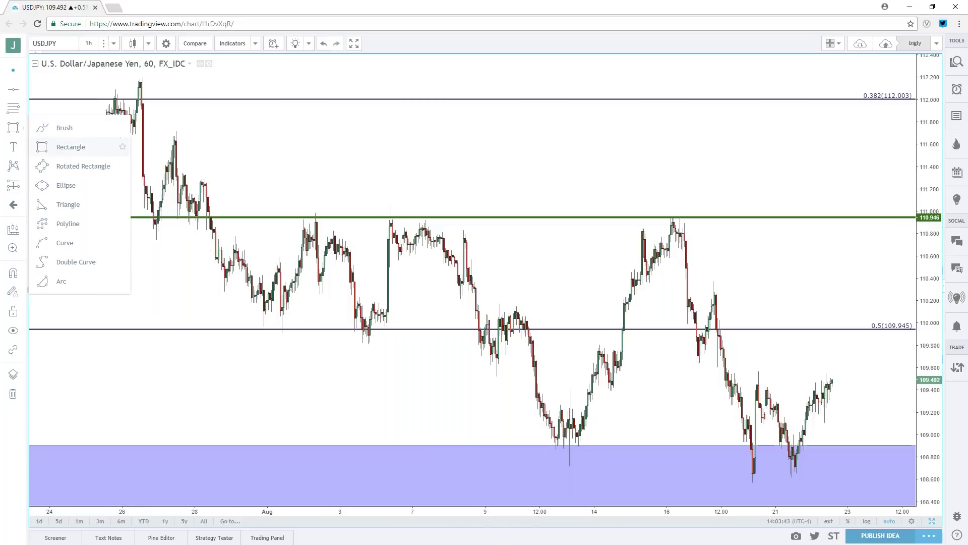
{"action": "left_click", "coordinate": [61, 145]}
{"action": "left_click_drag", "start_coordinate": [259, 226], "coordinate": [808, 202]}
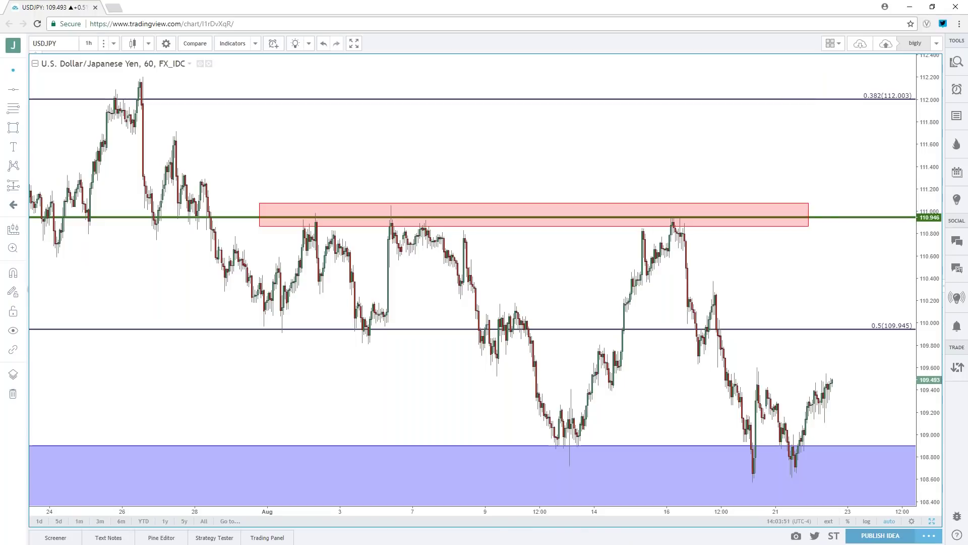
{"action": "scroll", "coordinate": [806, 191], "scroll_direction": "down", "scroll_amount": 3}
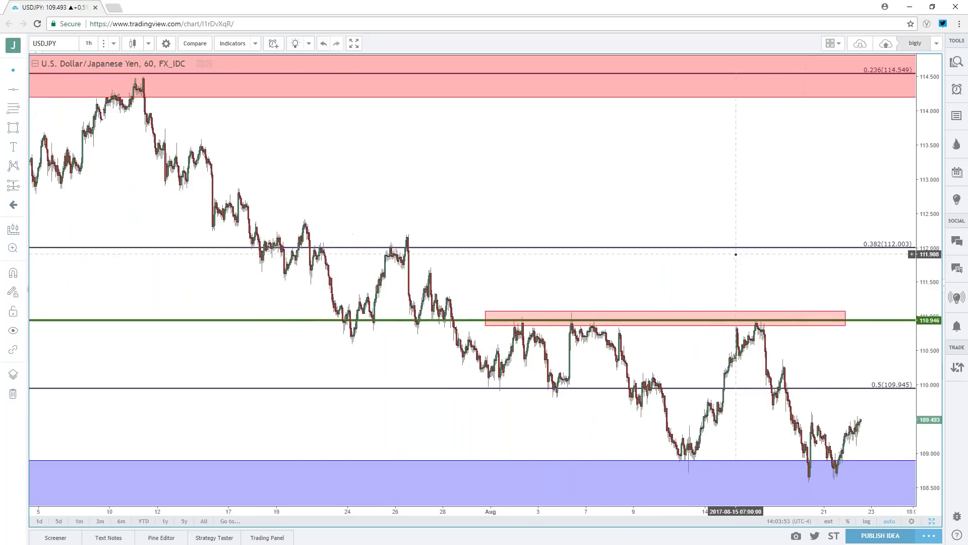
{"action": "scroll", "coordinate": [736, 255], "scroll_direction": "down", "scroll_amount": 2}
{"action": "scroll", "coordinate": [736, 254], "scroll_direction": "up", "scroll_amount": 4}
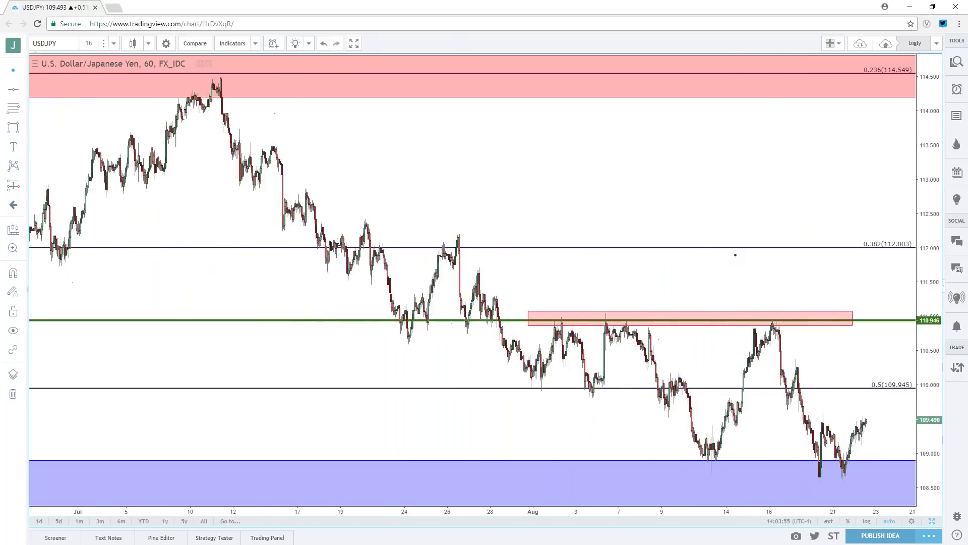
{"action": "scroll", "coordinate": [735, 262], "scroll_direction": "down", "scroll_amount": 3}
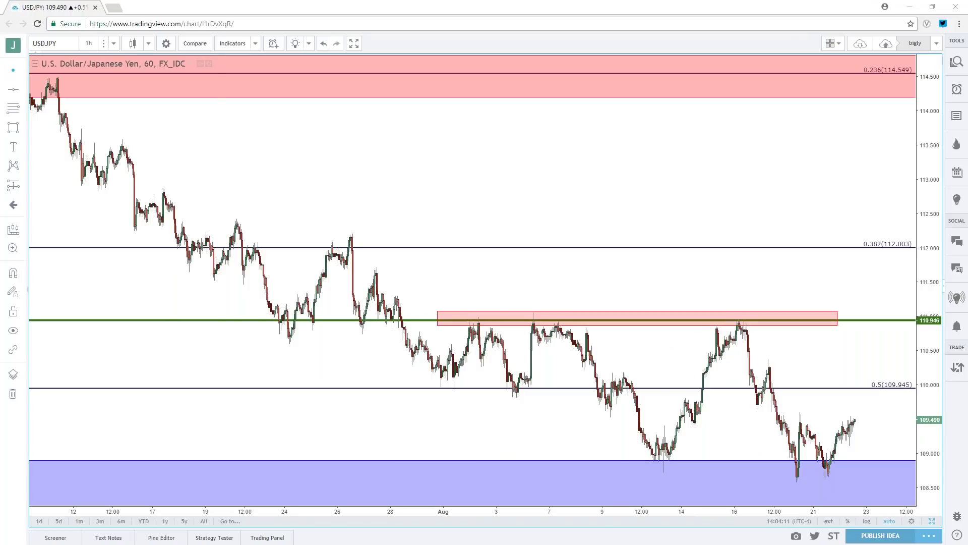
{"action": "left_click_drag", "start_coordinate": [0, 66], "coordinate": [248, 72]}
Dismiss the address-bar suggestions and minimize the Twitter browser window to reveal the chart.
{"action": "left_click", "coordinate": [270, 100]}
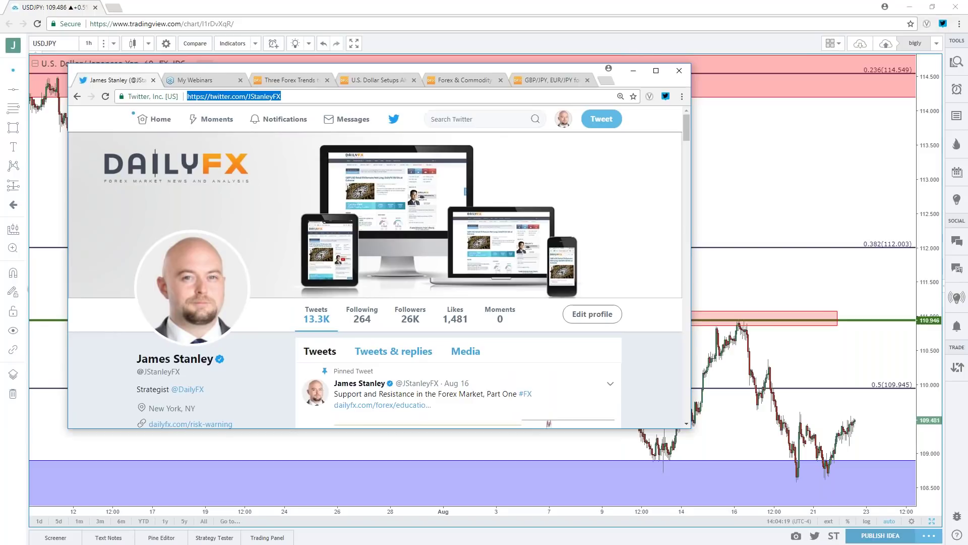
{"action": "key", "text": "Down"}
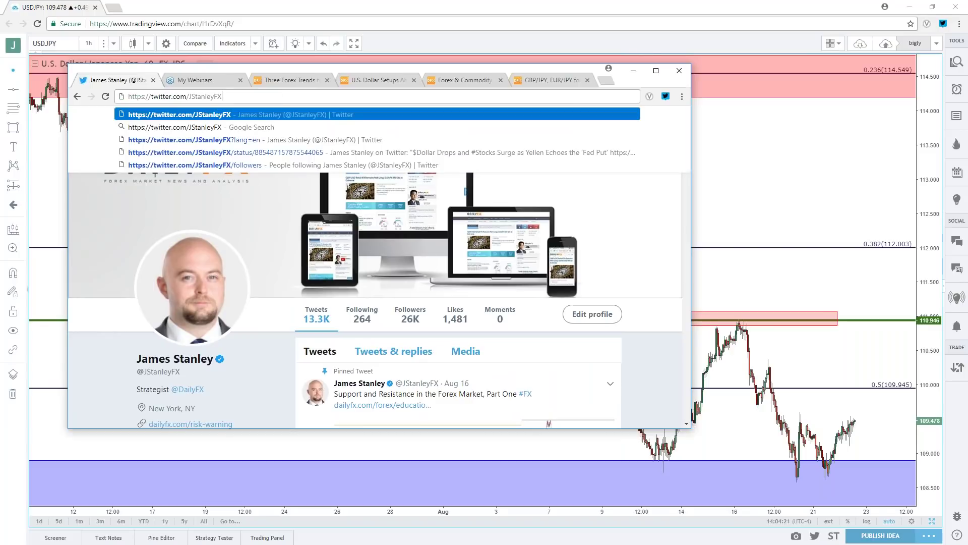
{"action": "key", "text": "Return"}
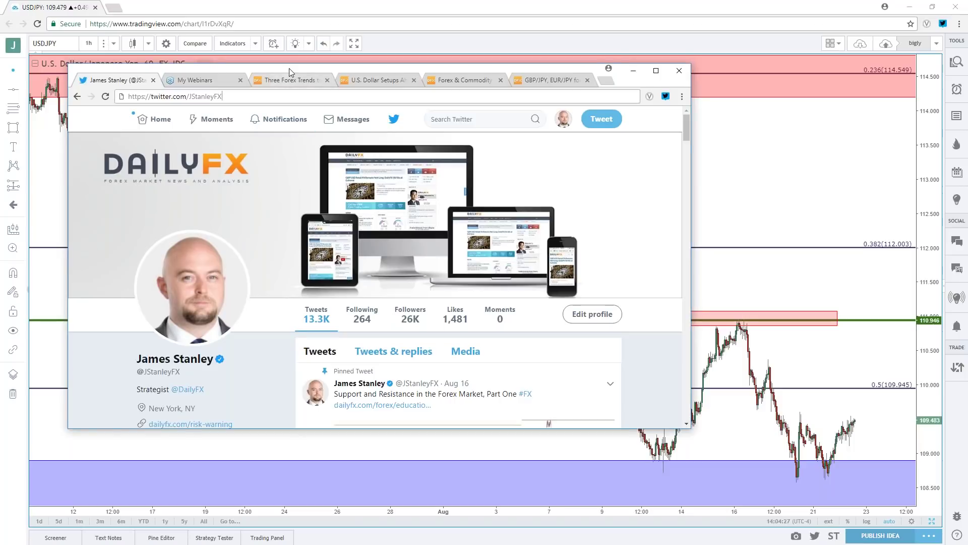
{"action": "key", "text": "super+Down"}
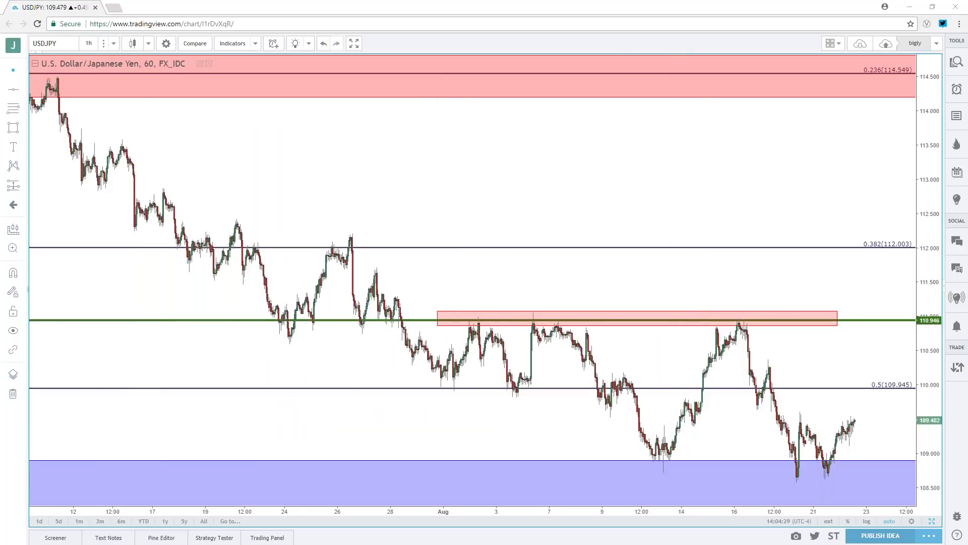